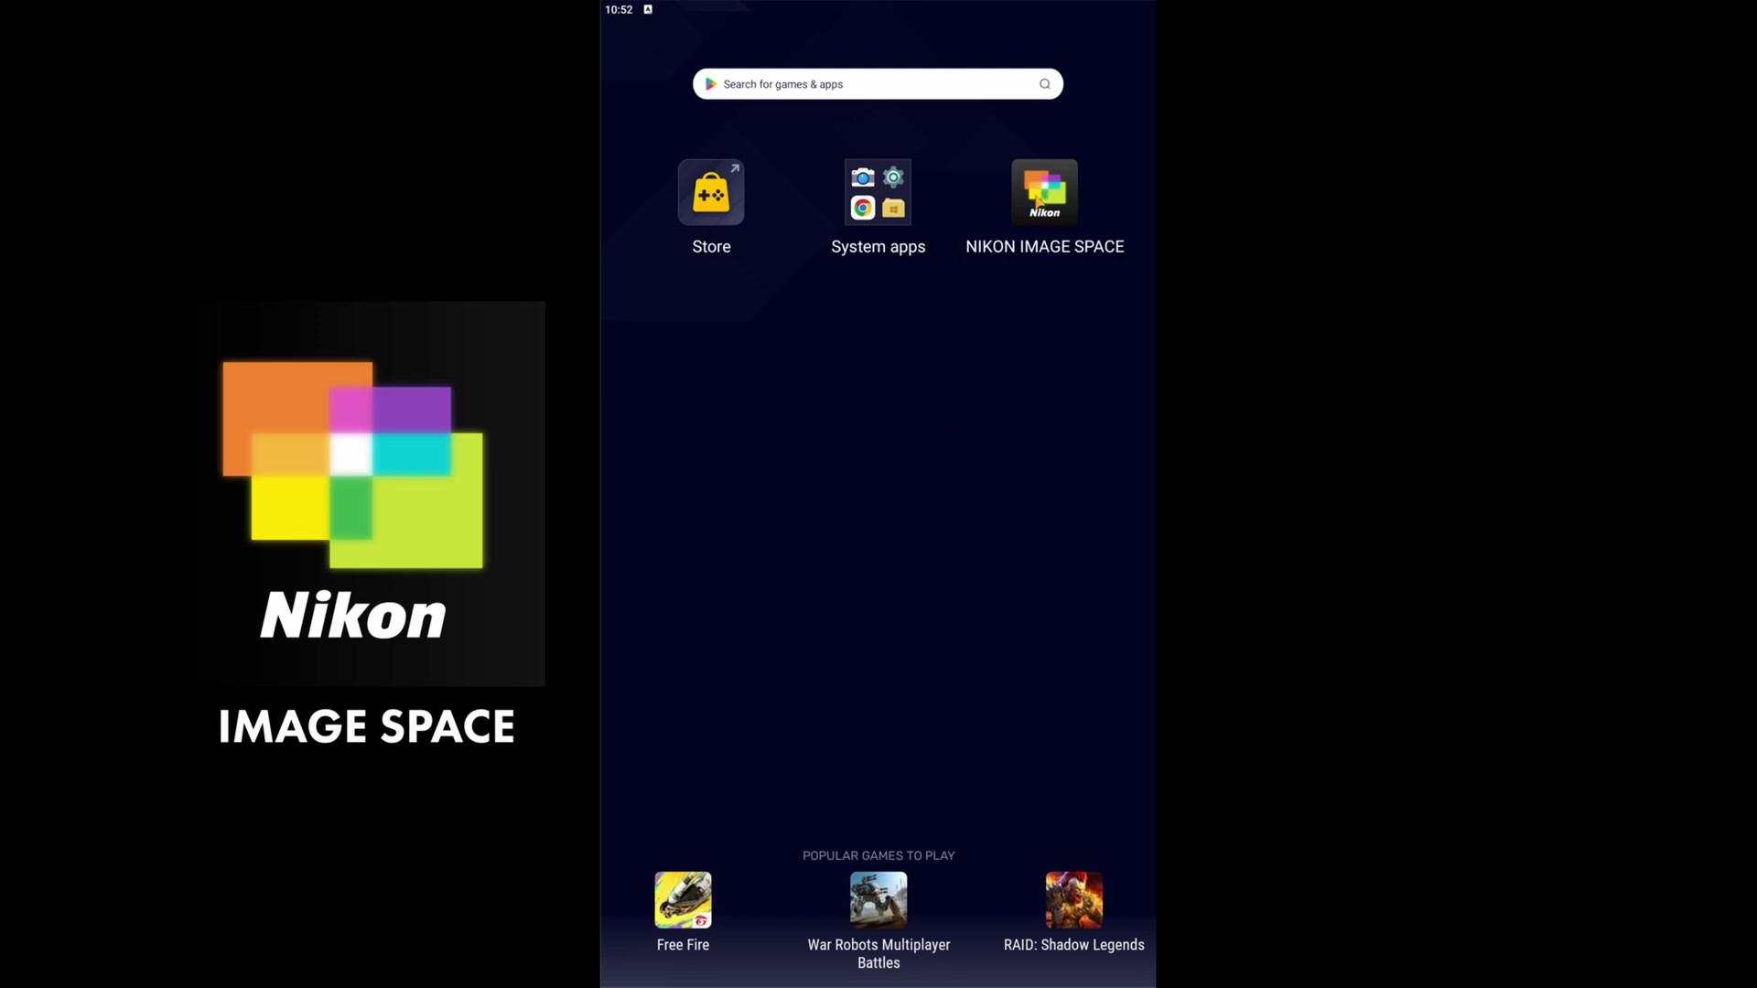
- Launch Nikon Image Space, accept the license and storage notice, and sign in with a Nikon ID
{"action": "left_click", "coordinate": [1039, 202]}
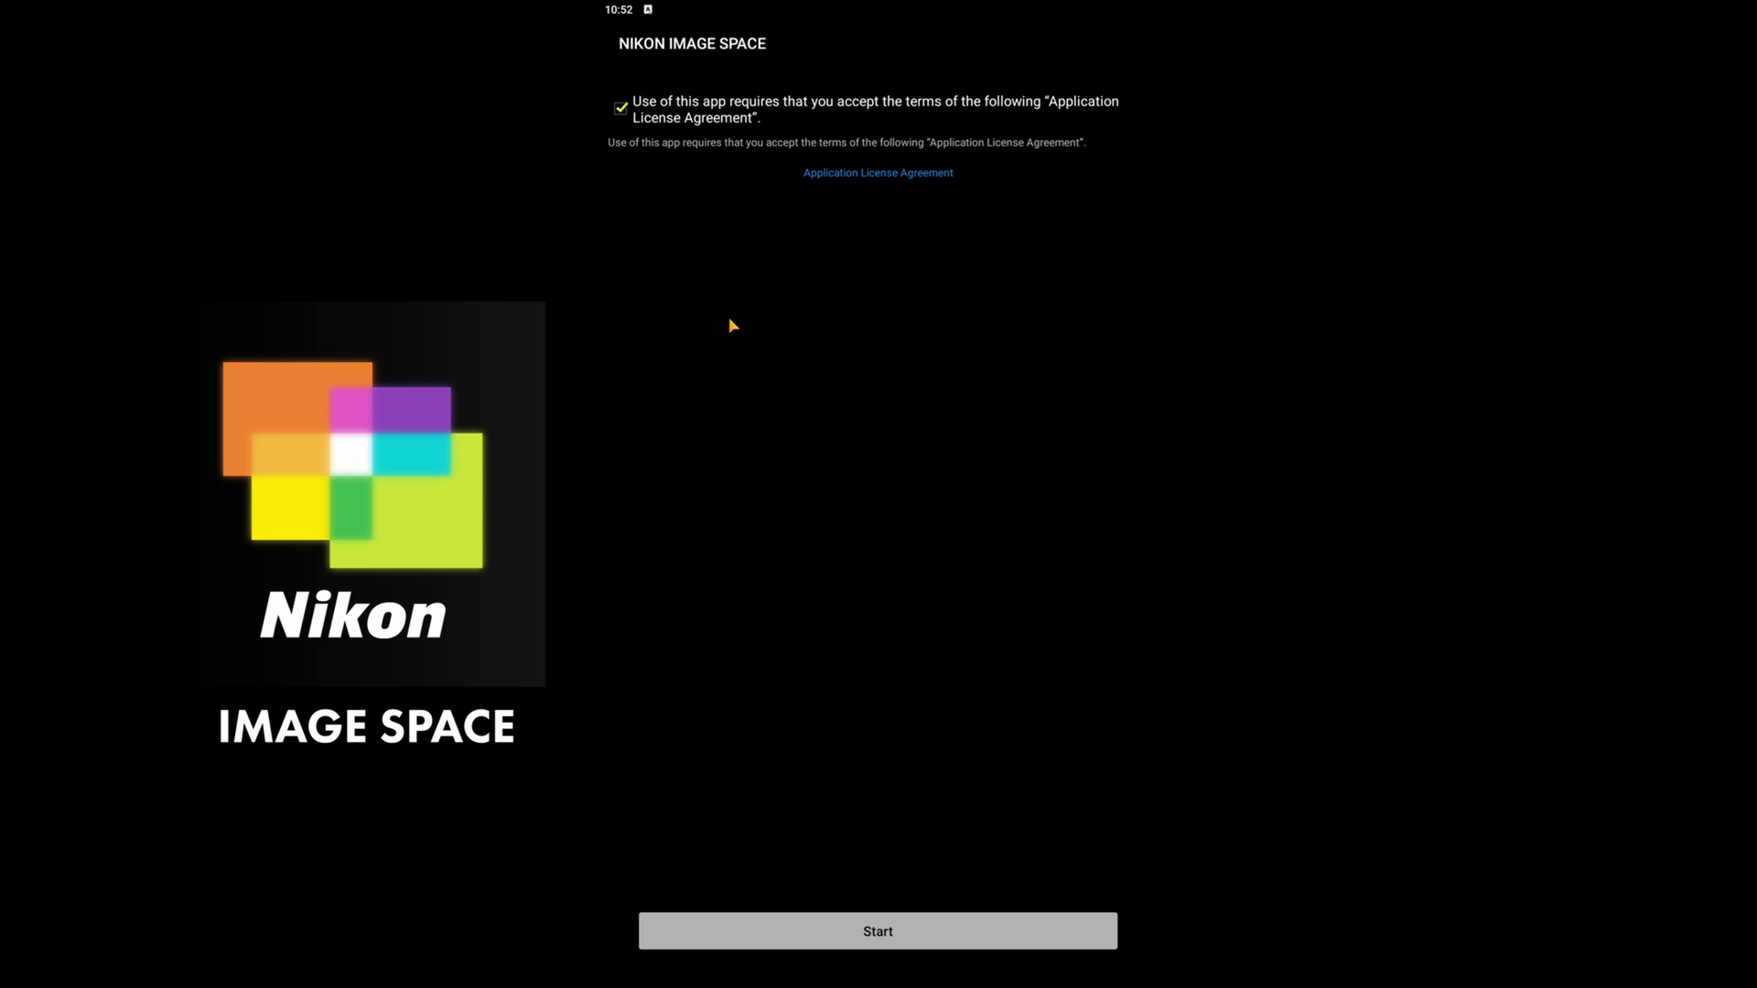
{"action": "left_click", "coordinate": [828, 943]}
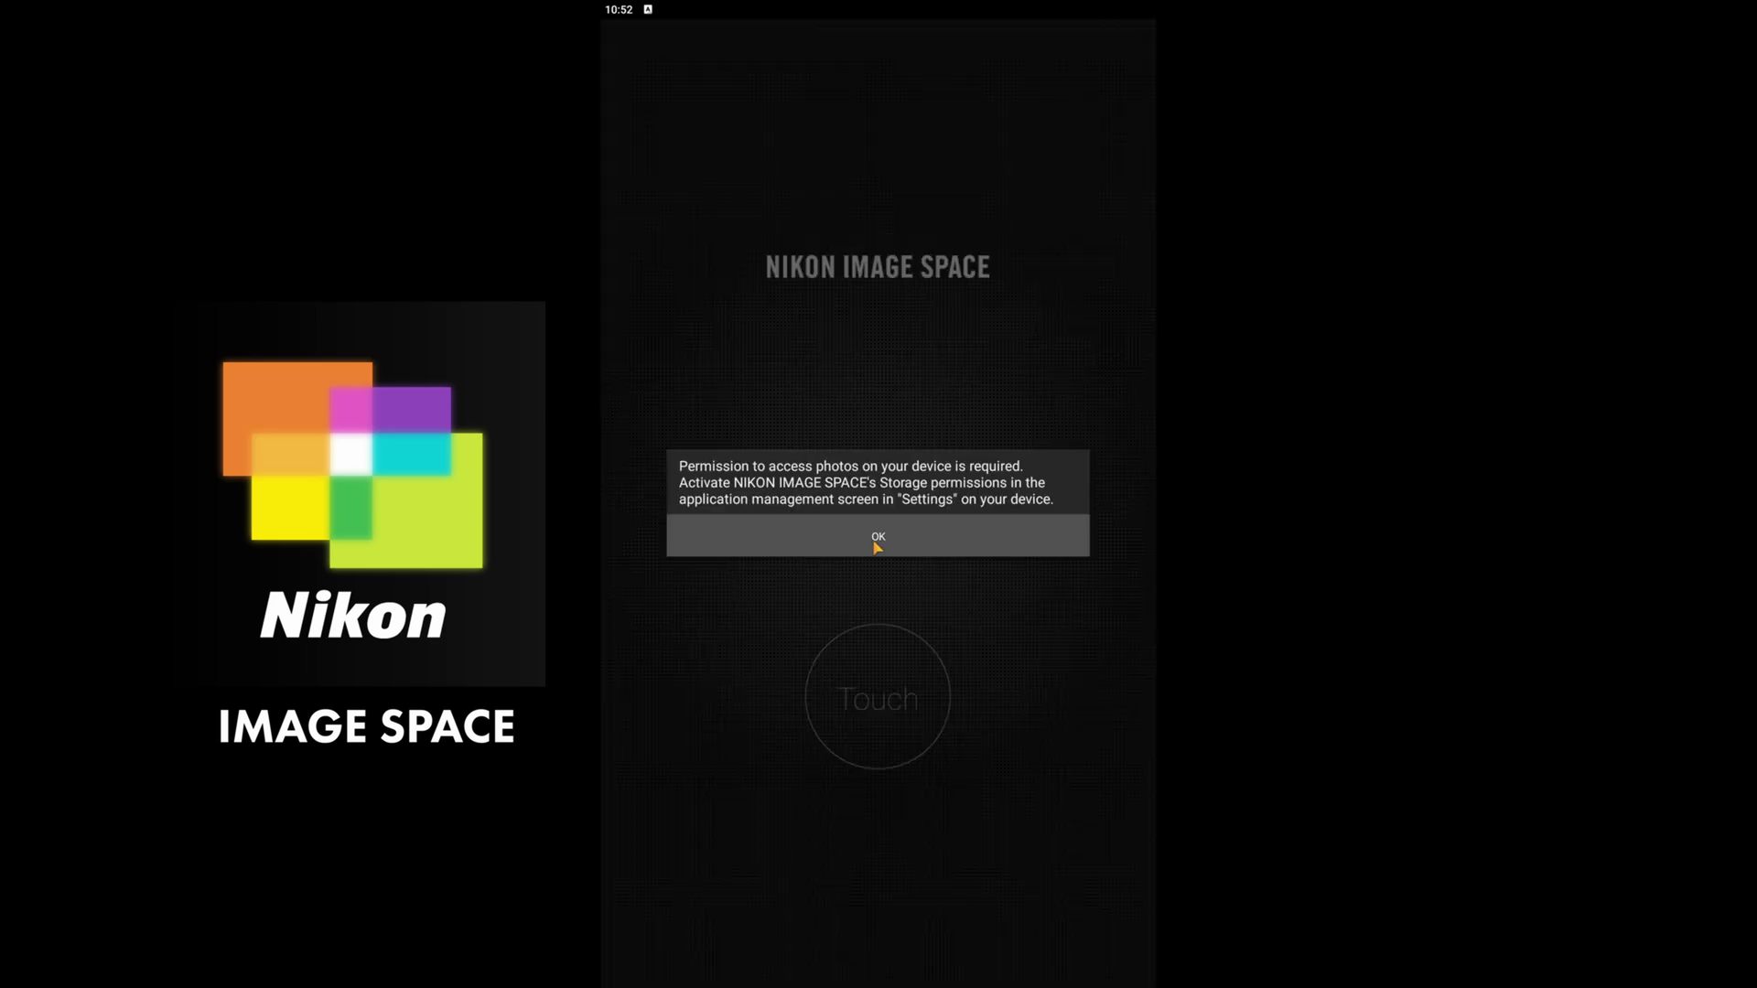
{"action": "left_click", "coordinate": [876, 540]}
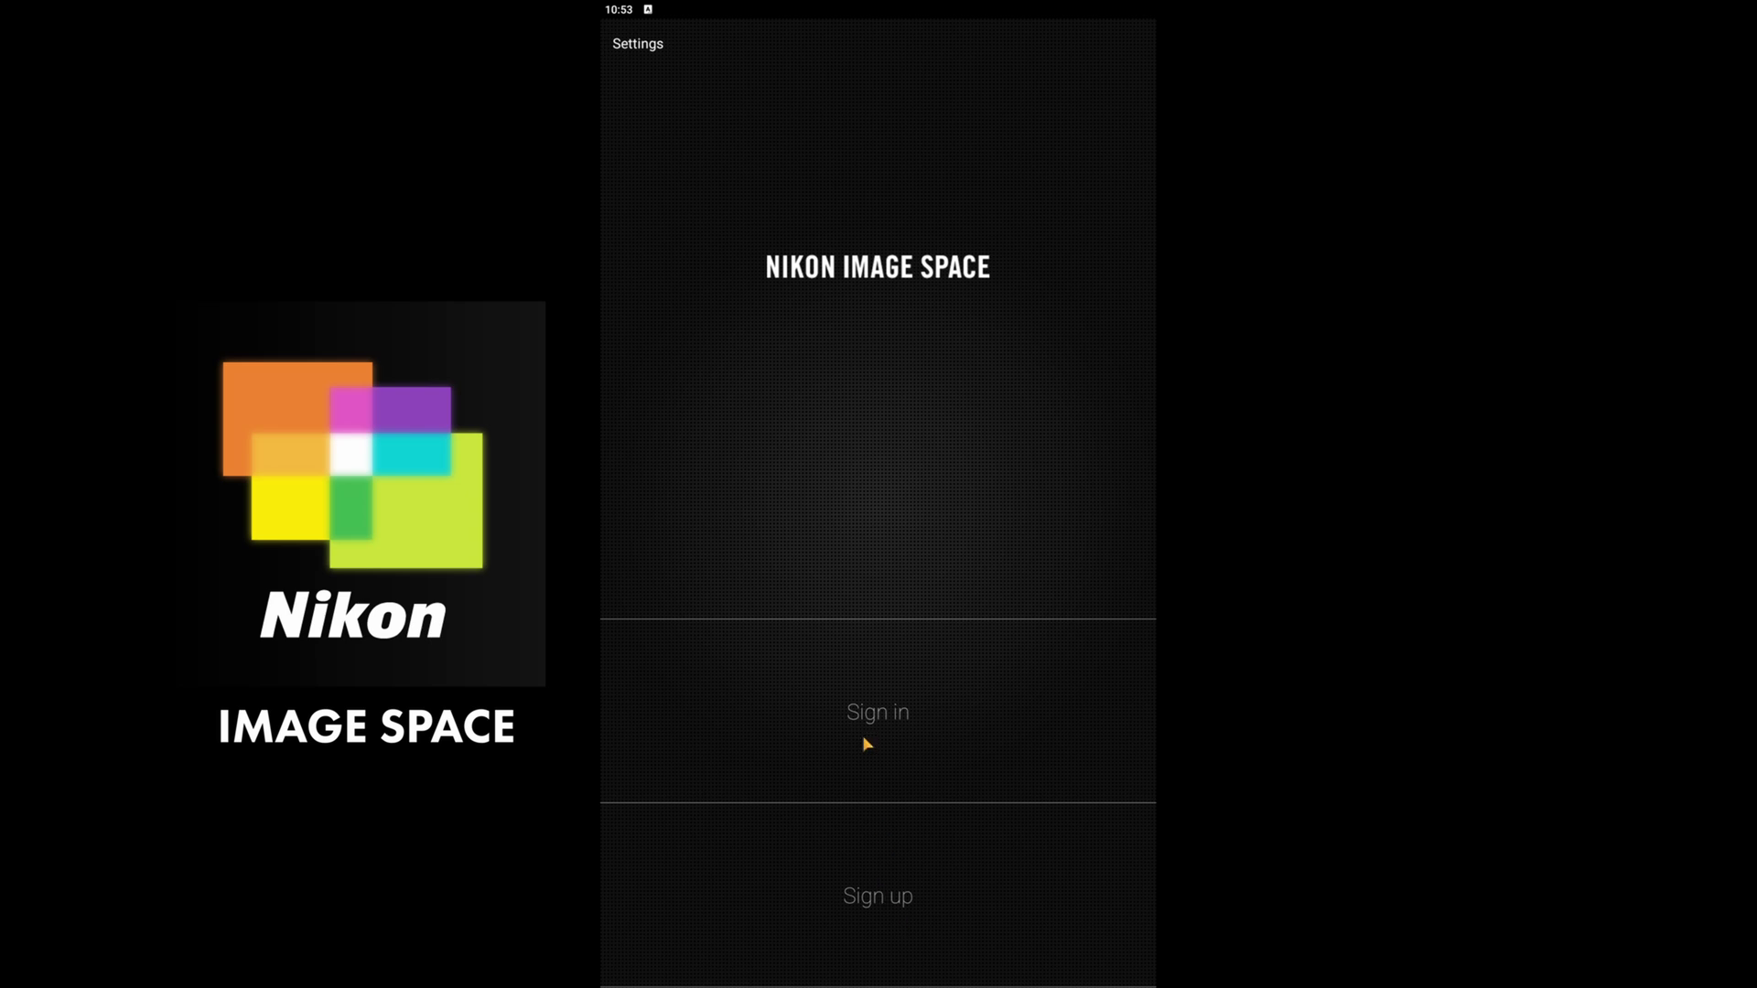
{"action": "left_click", "coordinate": [877, 714]}
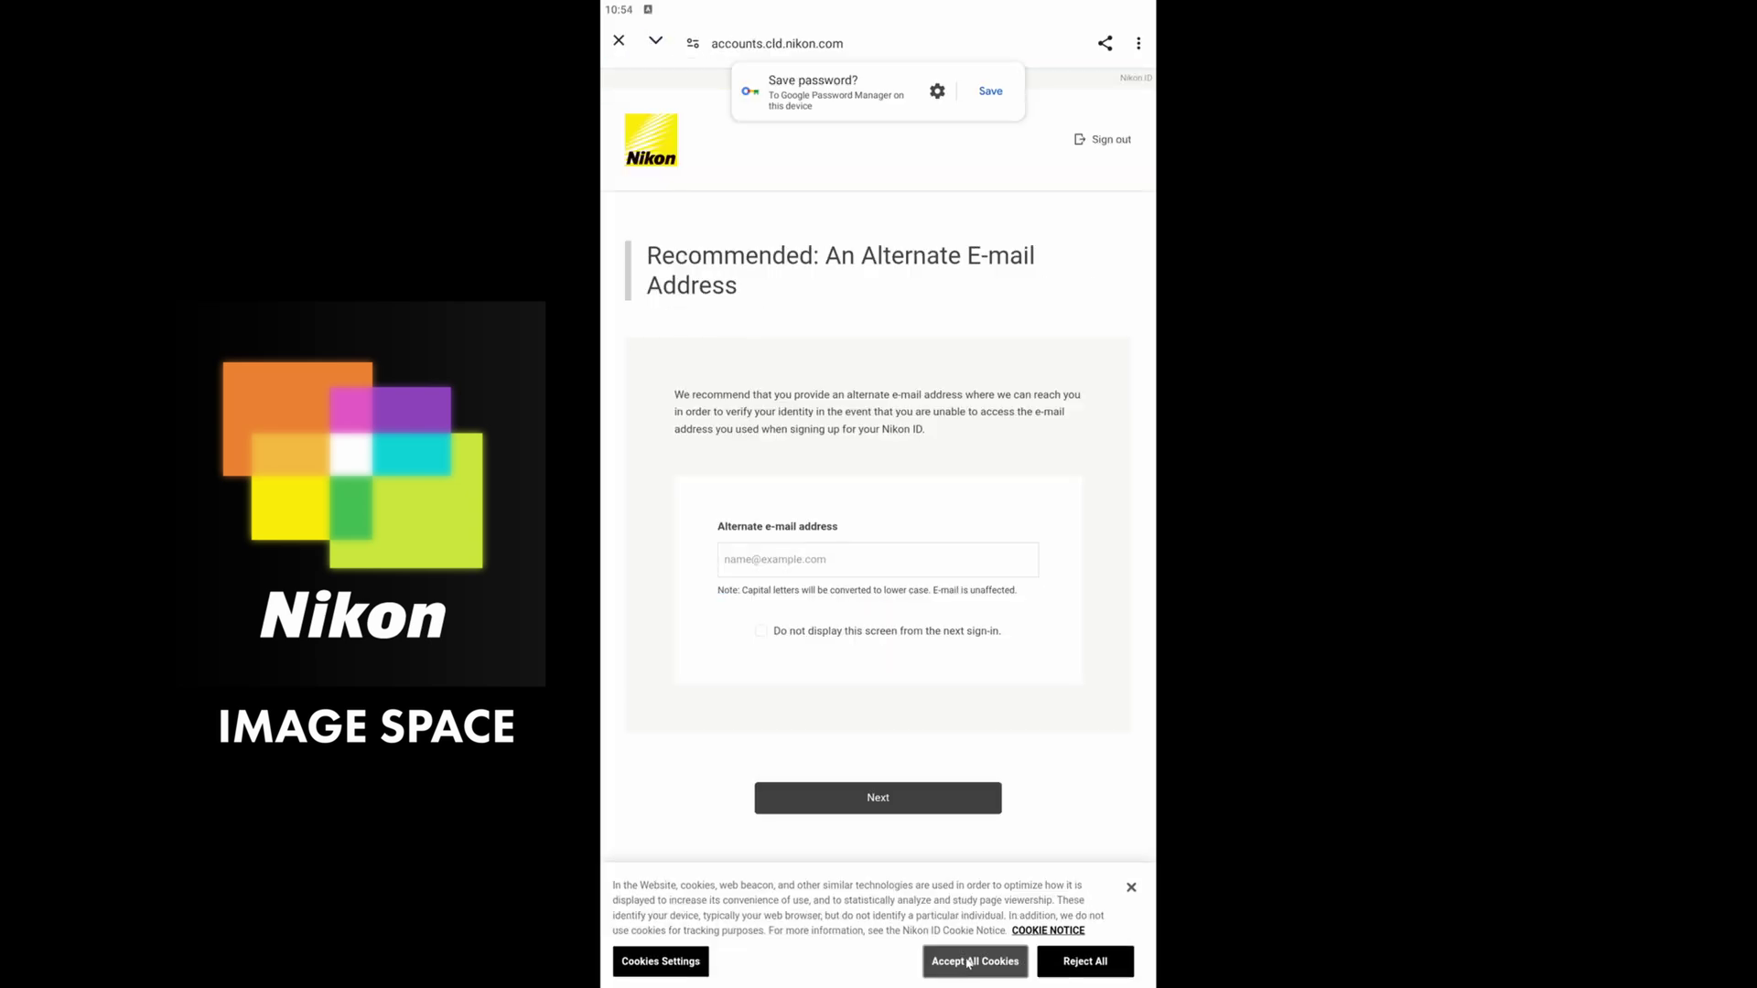
{"action": "left_click", "coordinate": [969, 964]}
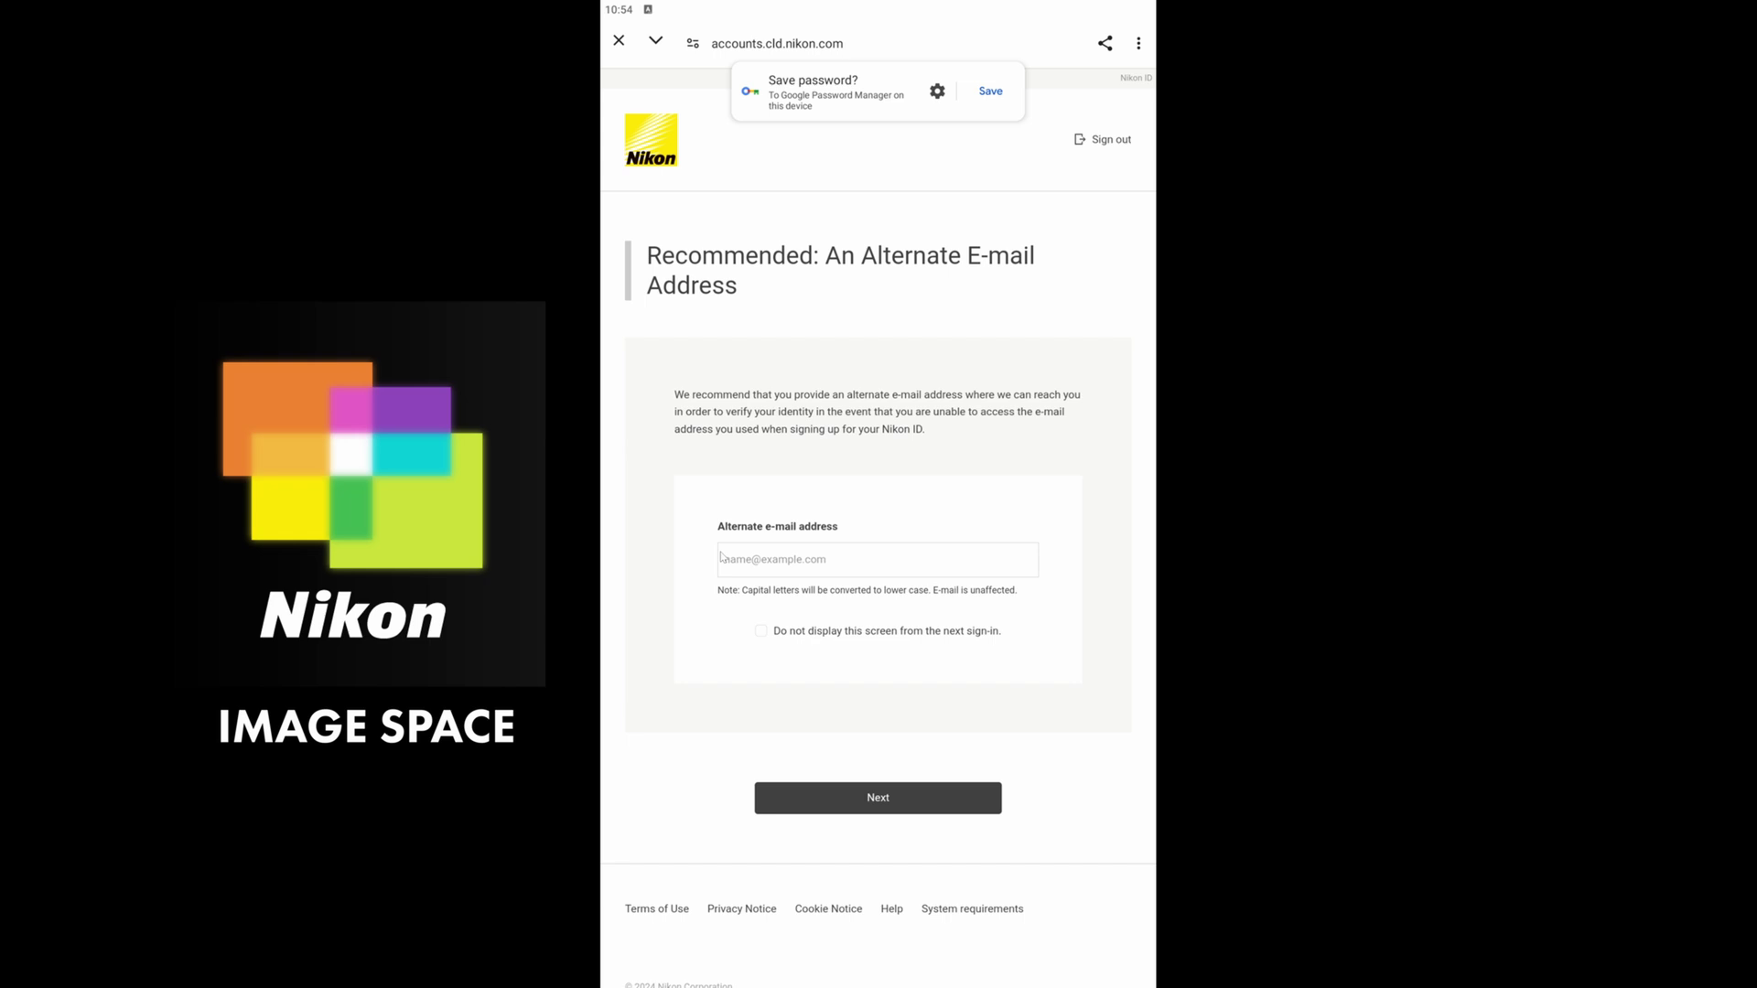
{"action": "left_click", "coordinate": [866, 800]}
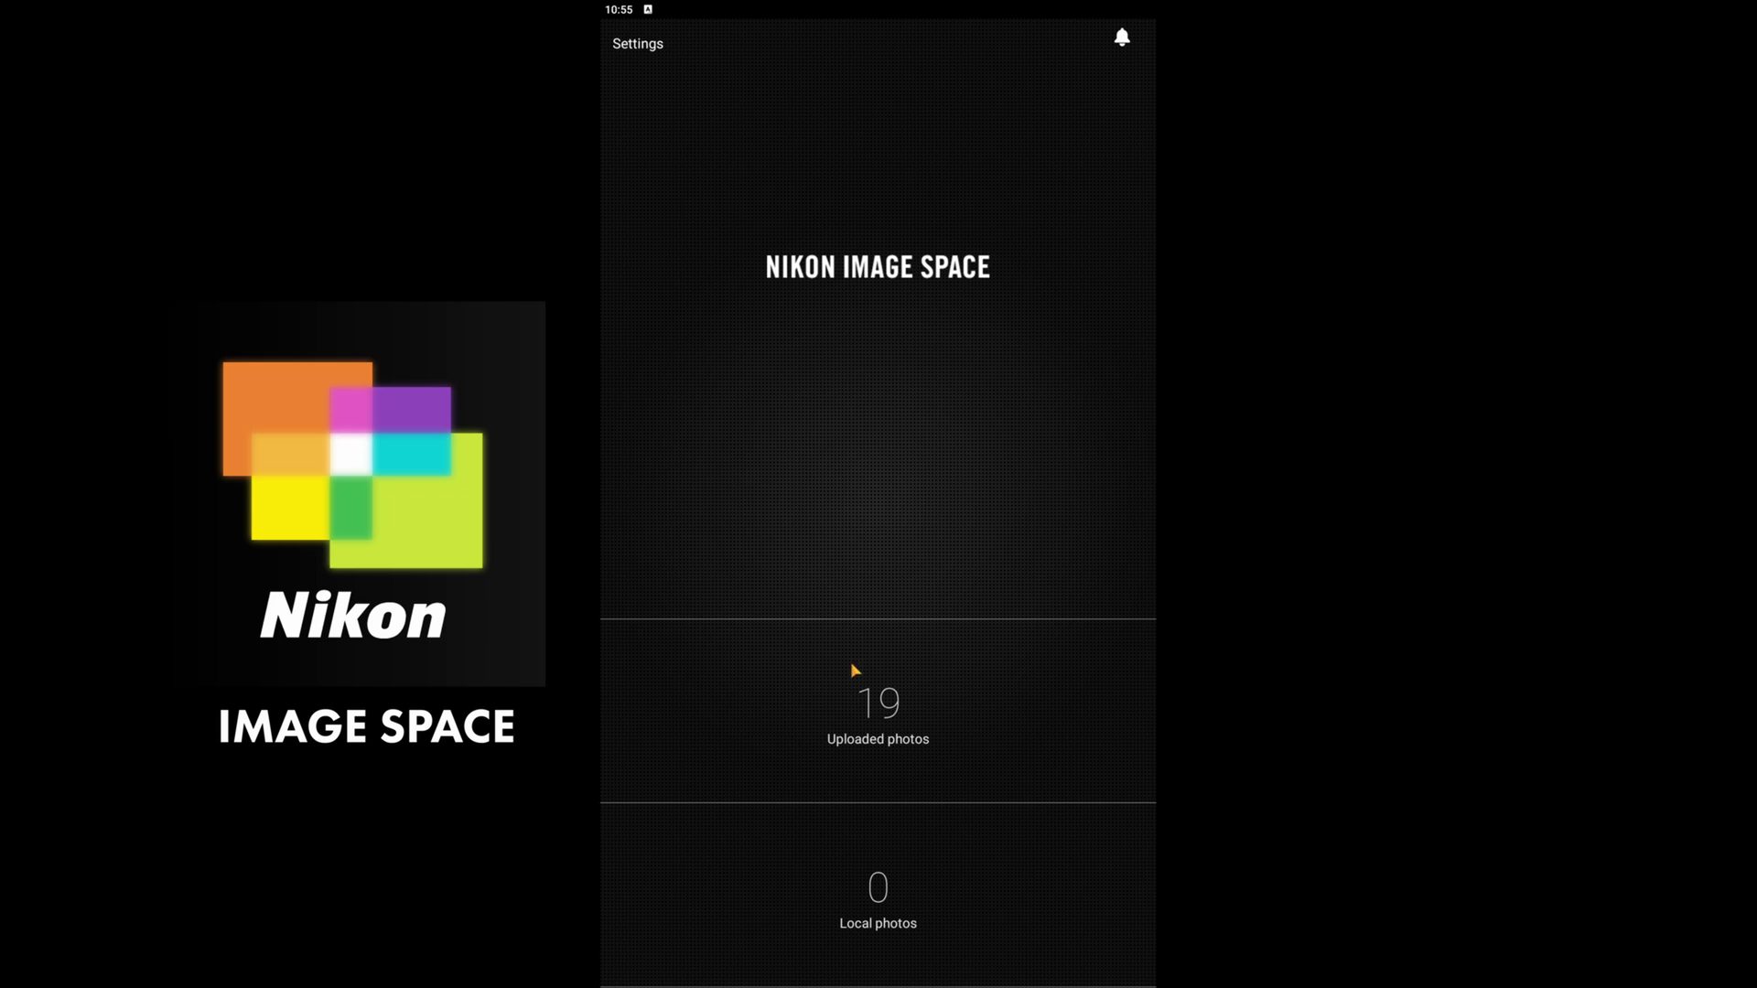
- Browse the 19 uploaded photos in Flow layout and the Shared tab, then open the chair photo
{"action": "left_click", "coordinate": [852, 668]}
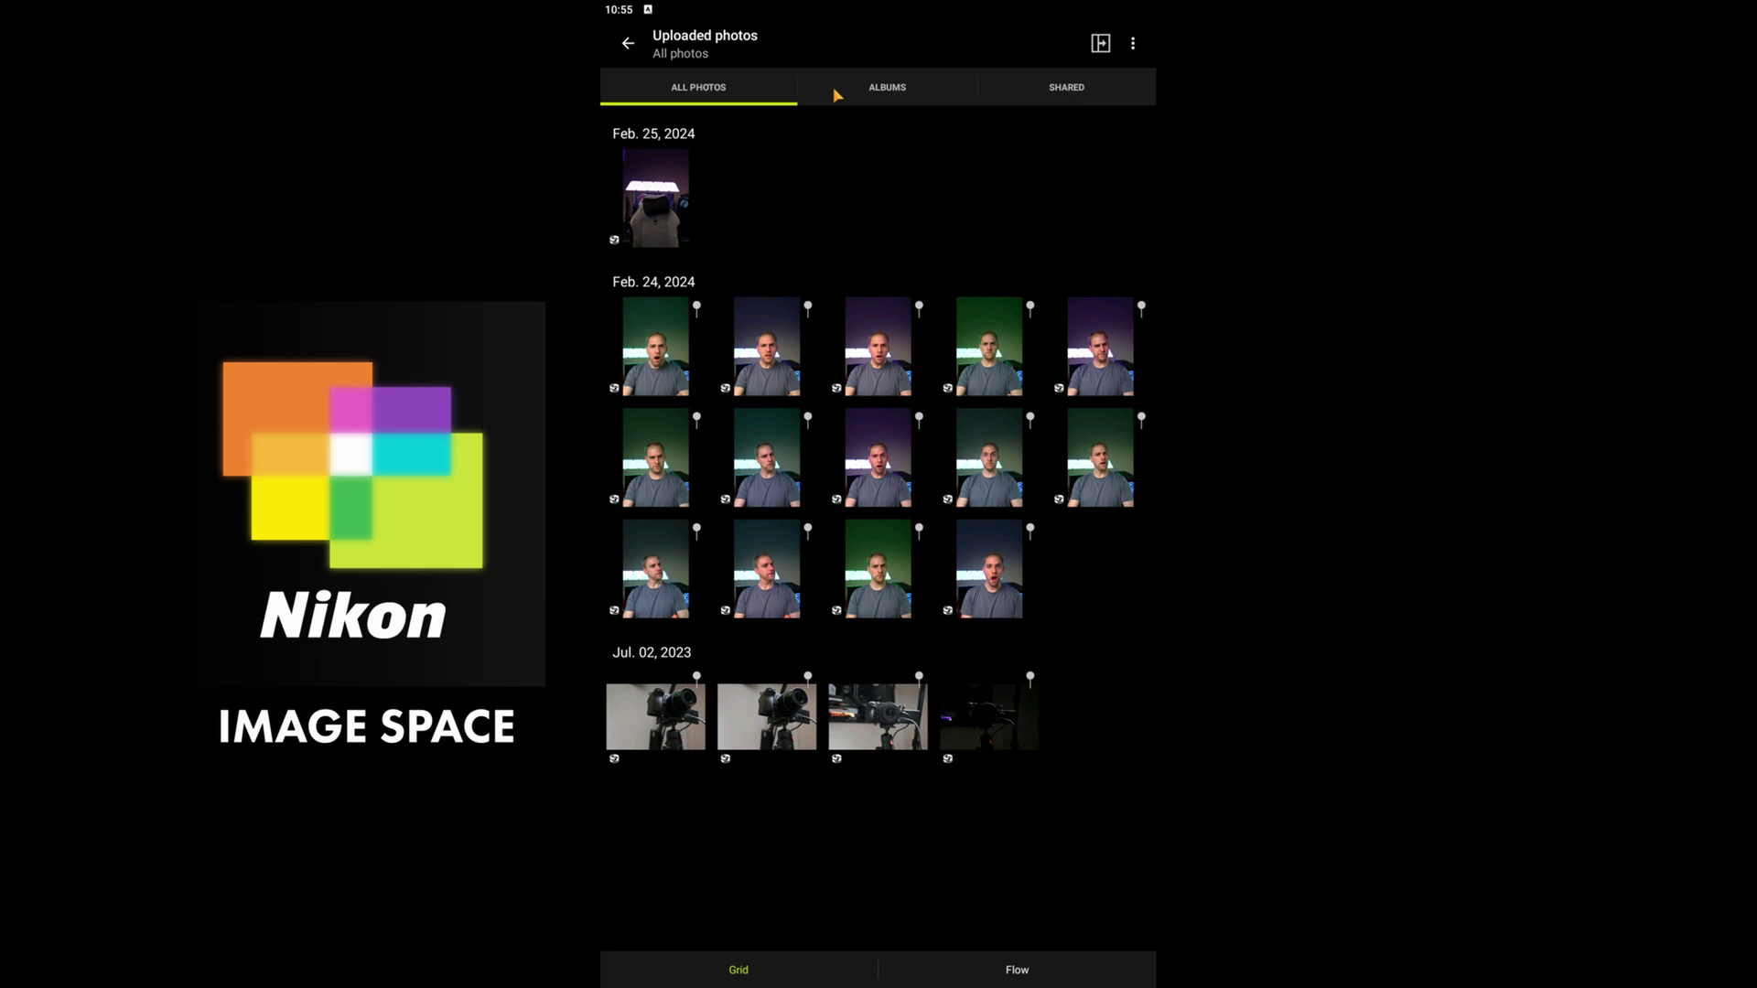
{"action": "left_click", "coordinate": [943, 983]}
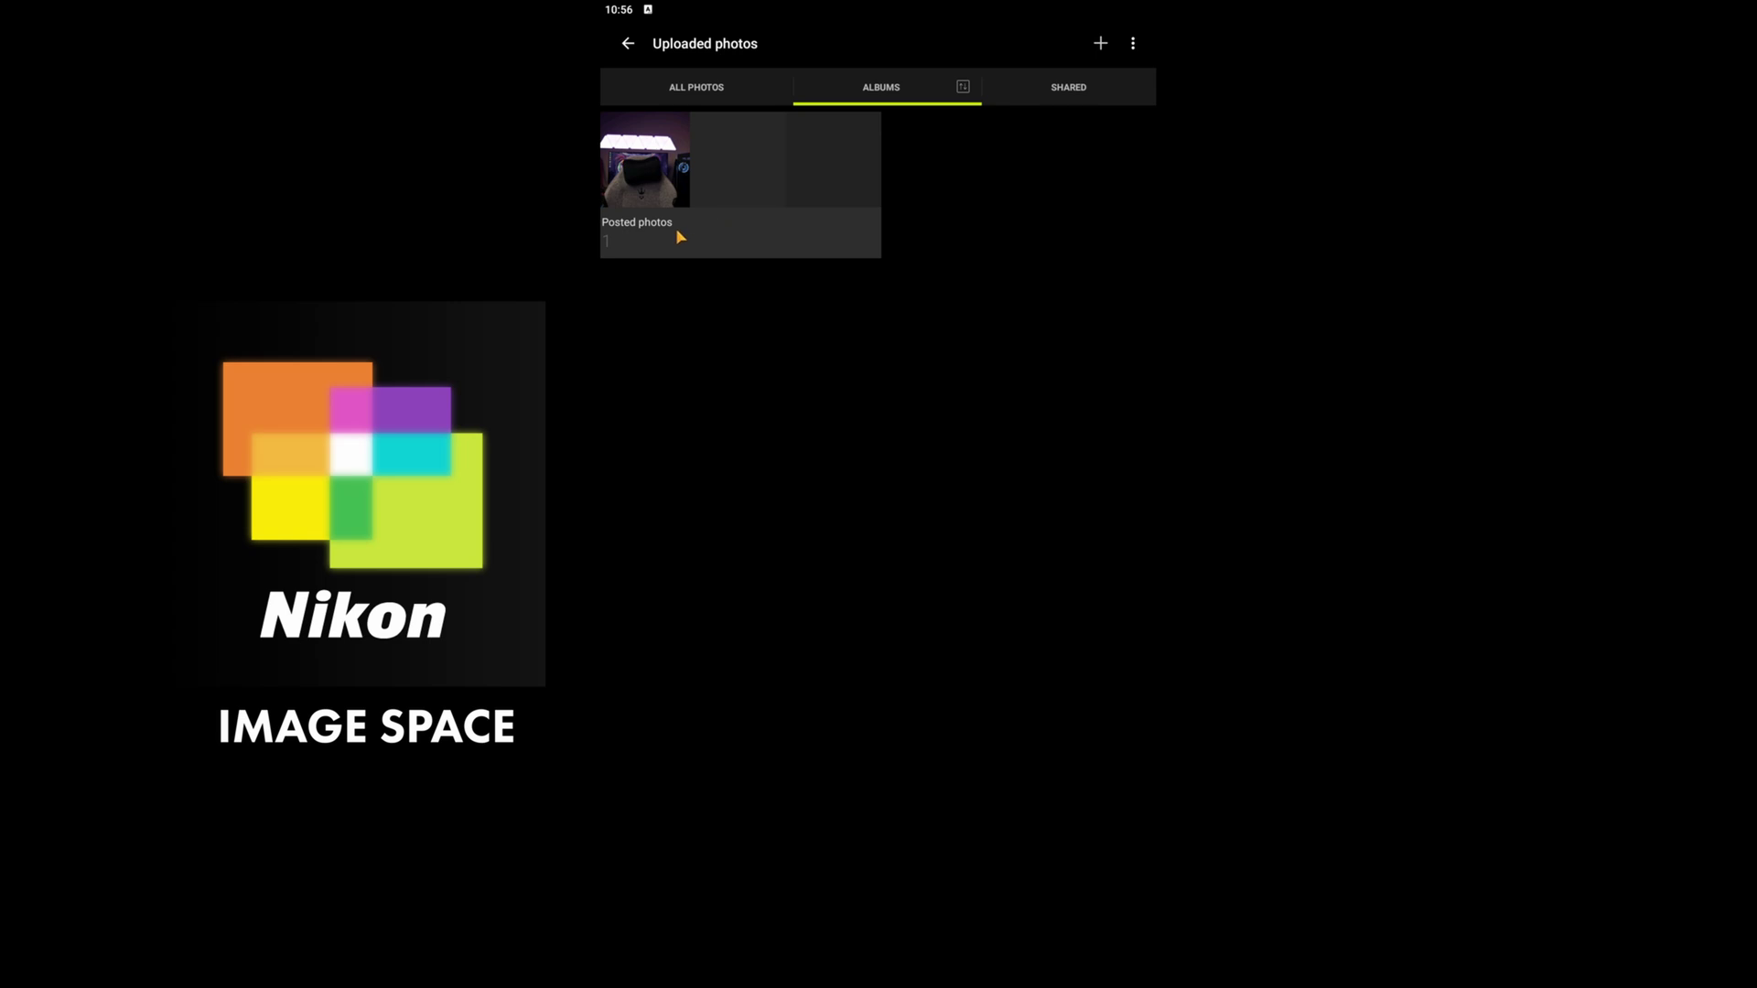
{"action": "left_click", "coordinate": [1045, 91]}
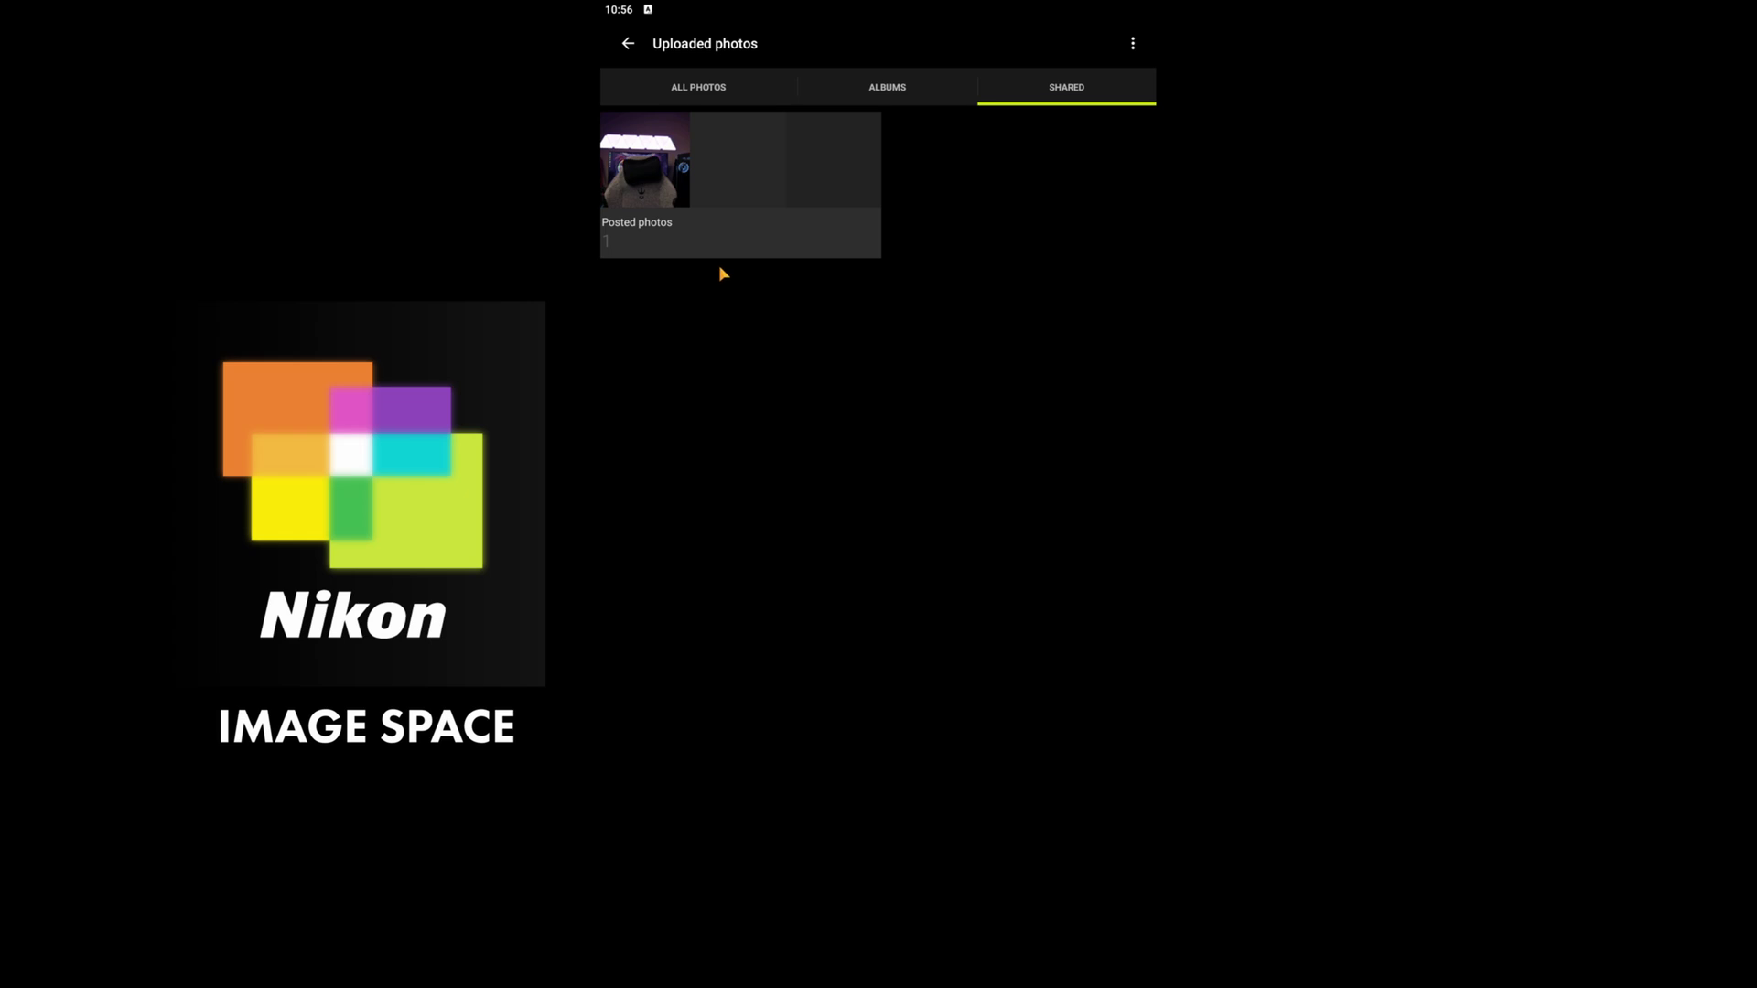
{"action": "left_click", "coordinate": [667, 92]}
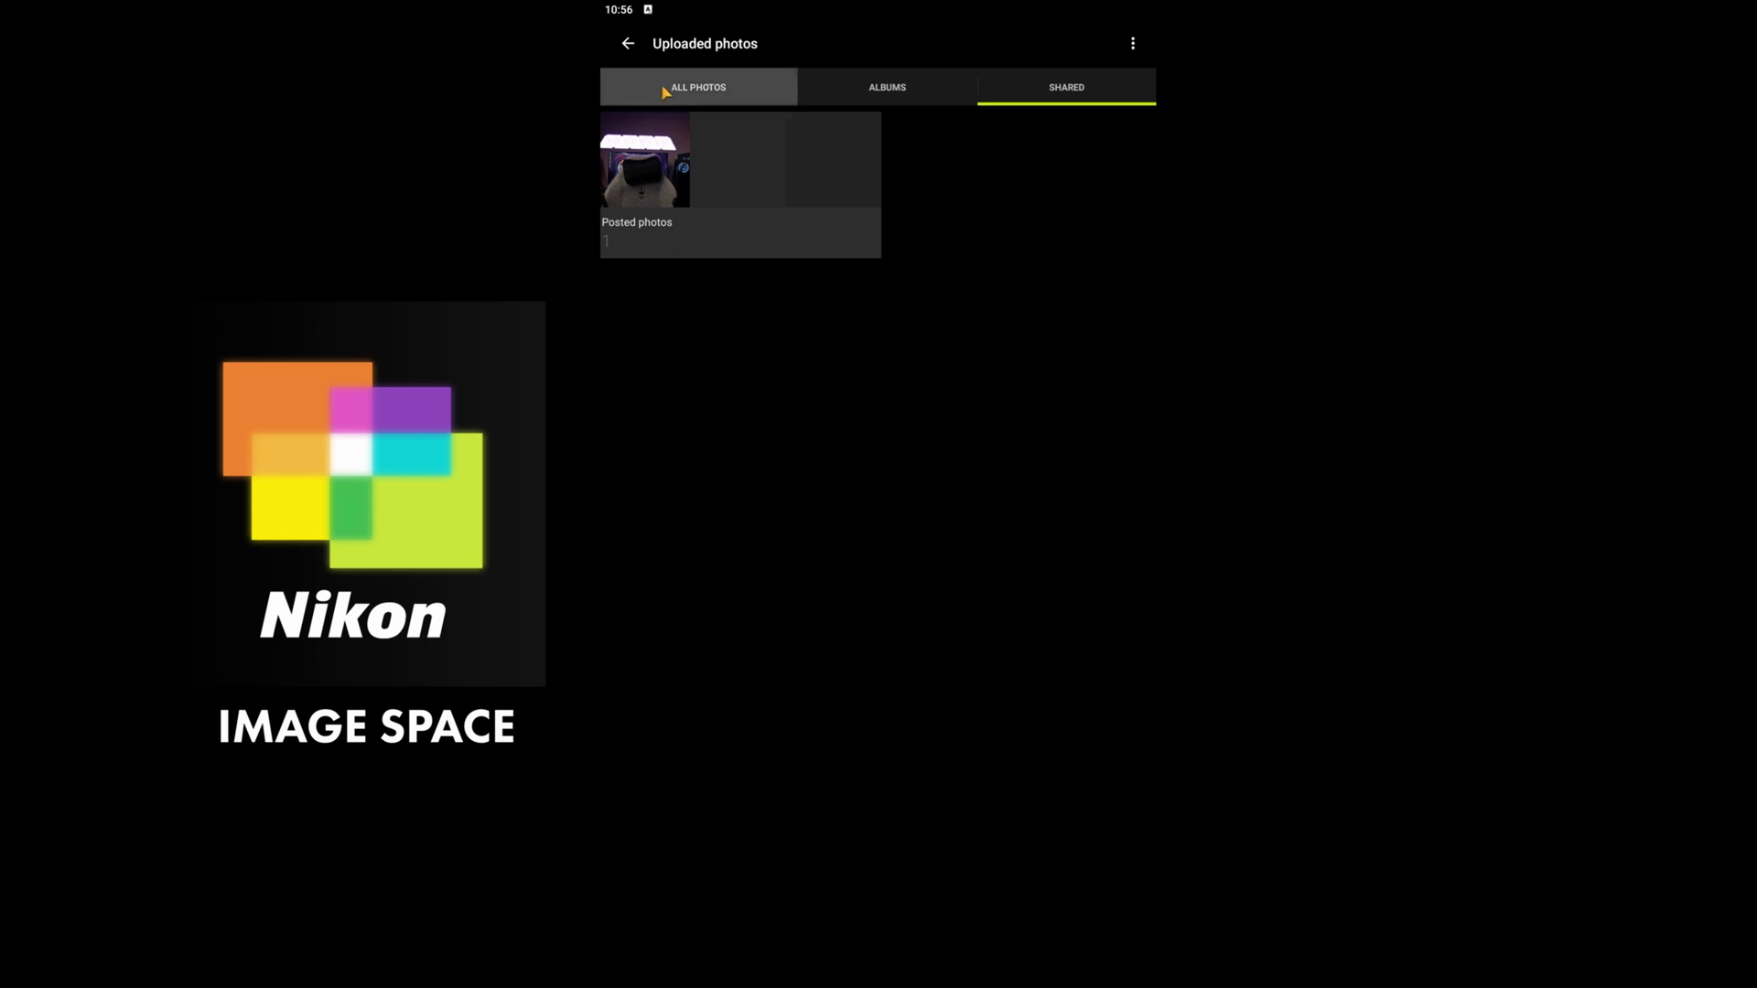
{"action": "left_click", "coordinate": [756, 267]}
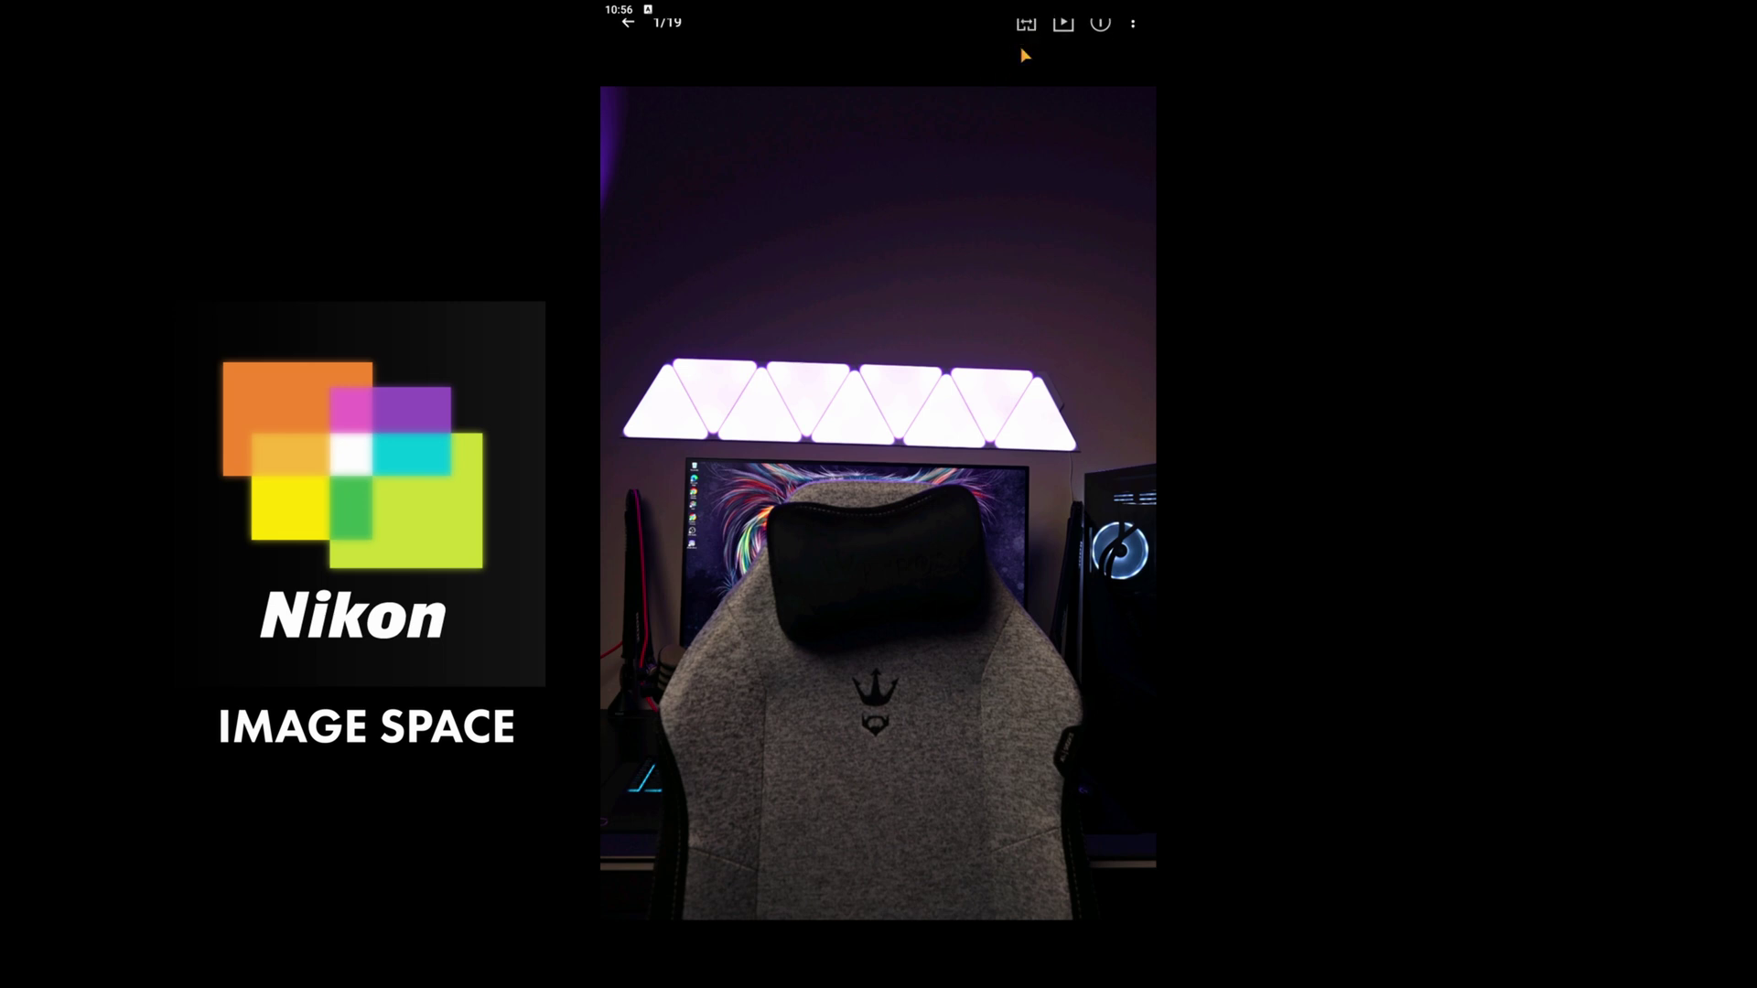
- Compare the chair photo with another photo, then return to the single view
{"action": "left_click", "coordinate": [1014, 100]}
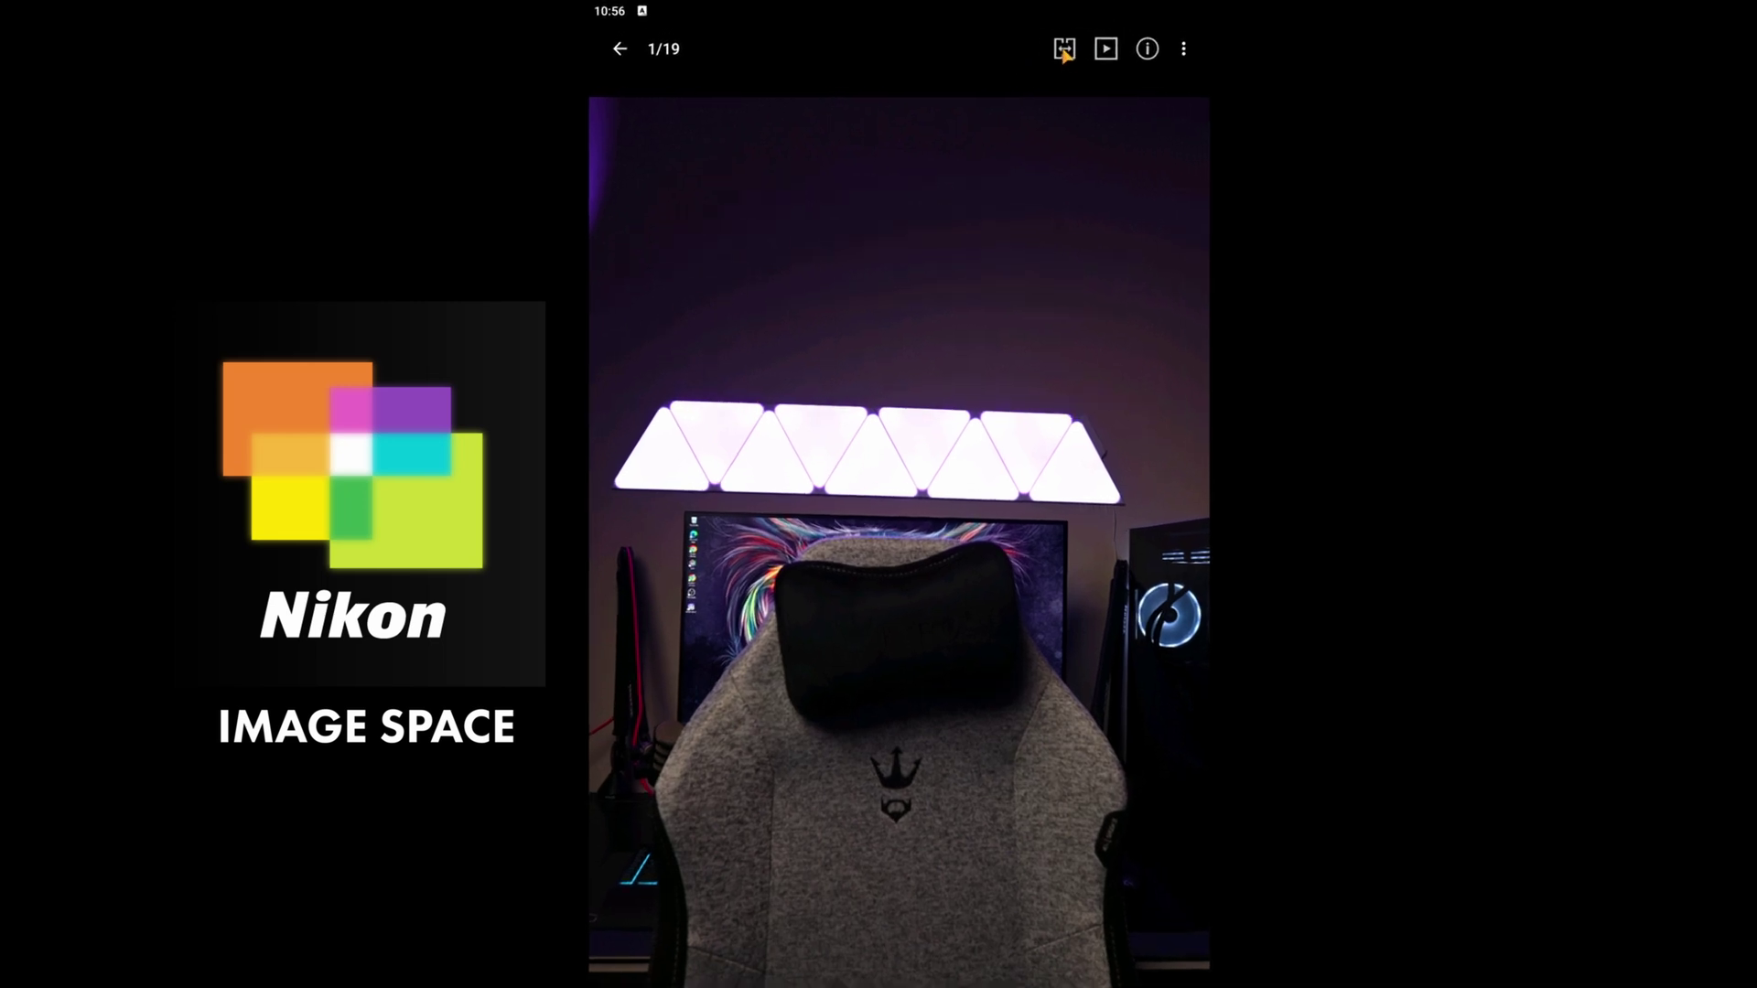
{"action": "left_click", "coordinate": [1020, 42]}
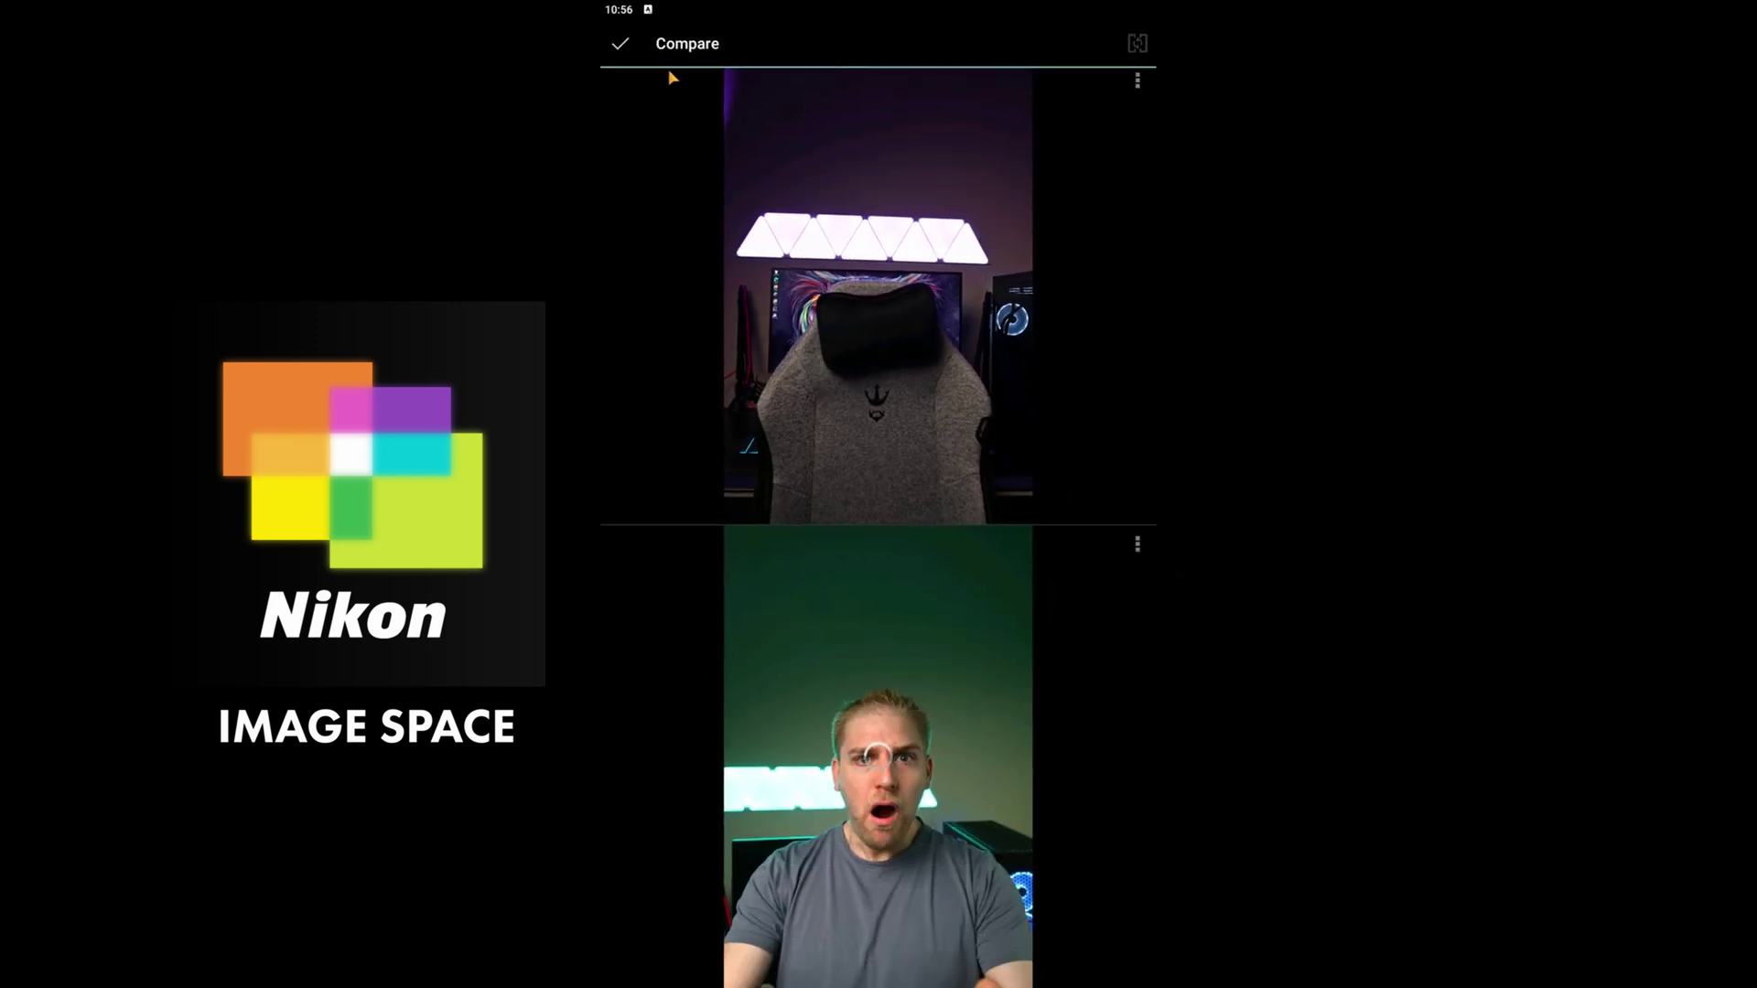
{"action": "left_click", "coordinate": [621, 43]}
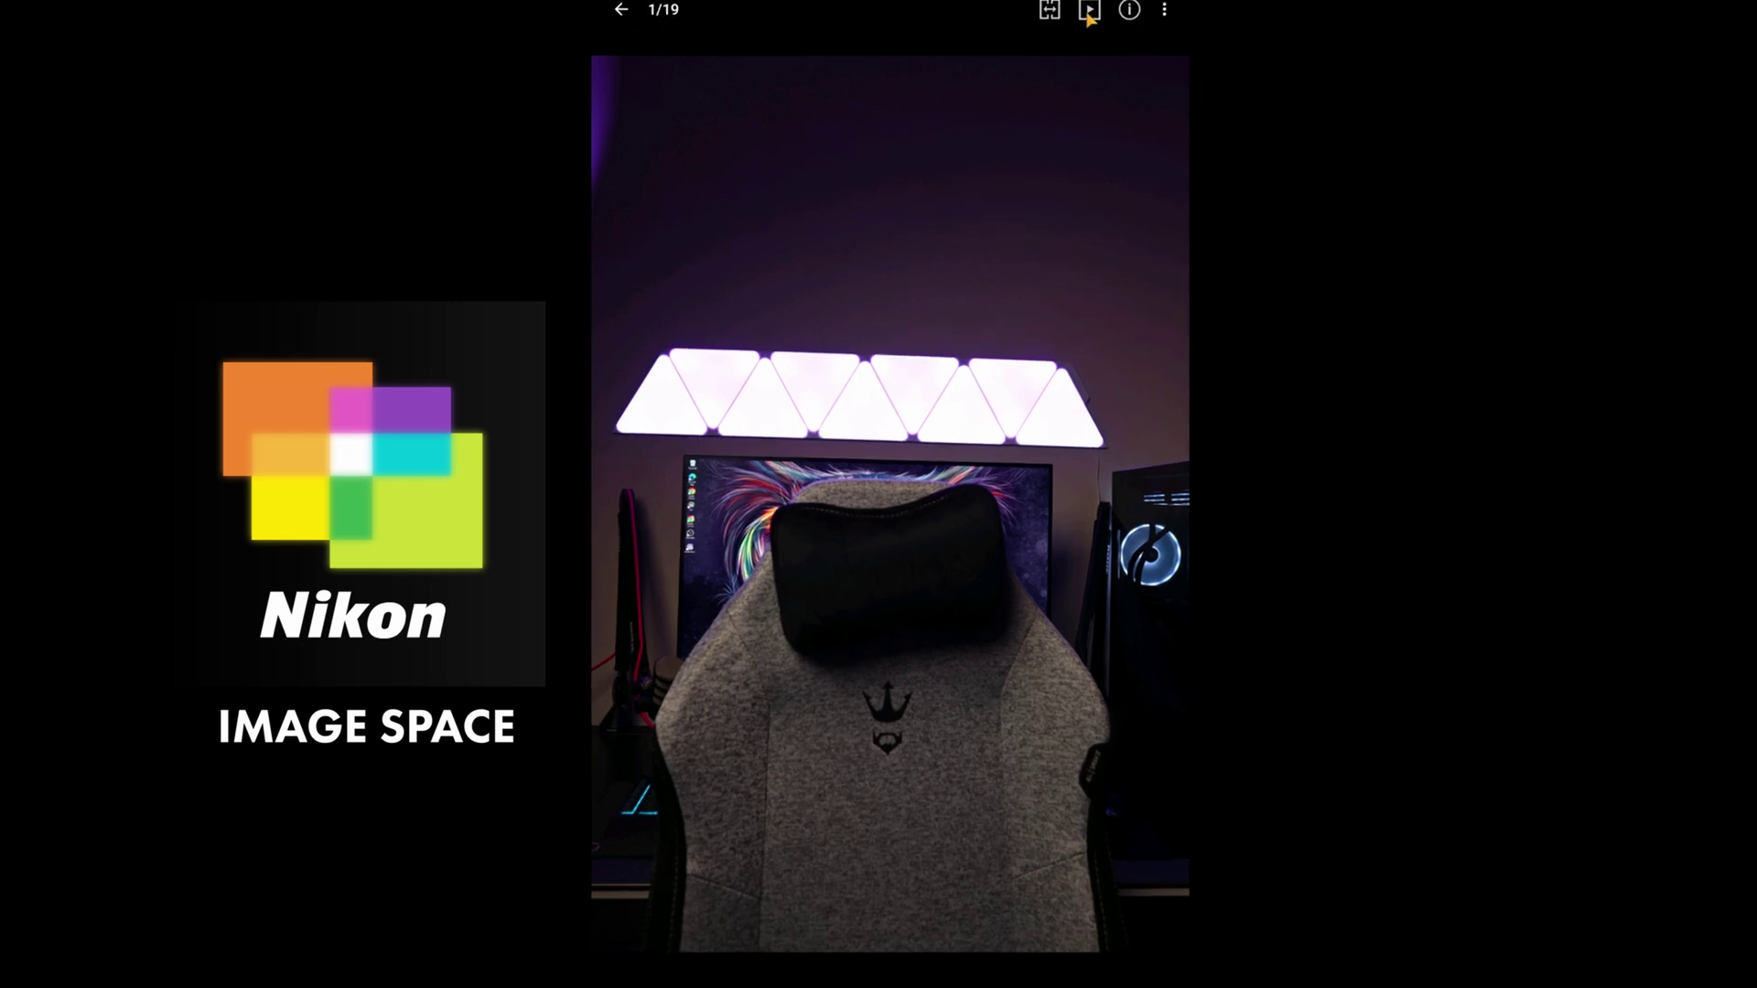
- Play a Book view slideshow, stop it, and show the chair photo's information
{"action": "left_click", "coordinate": [1063, 44]}
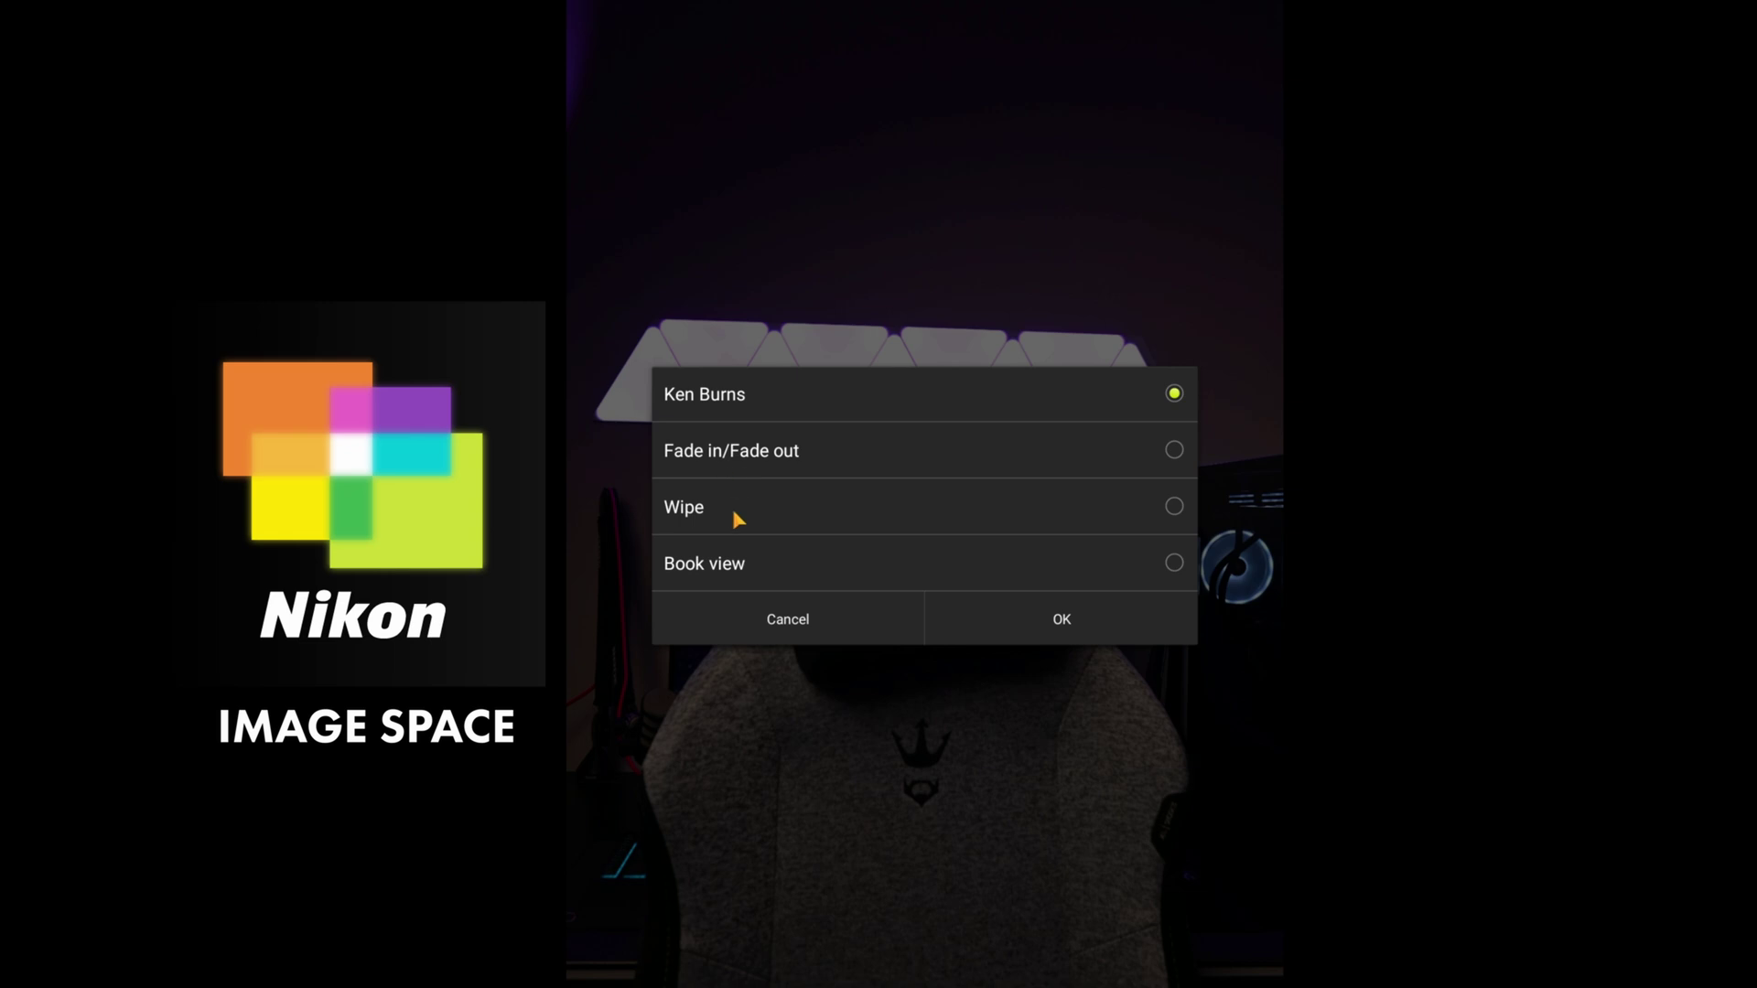
{"action": "left_click", "coordinate": [855, 555]}
{"action": "left_click", "coordinate": [1038, 619]}
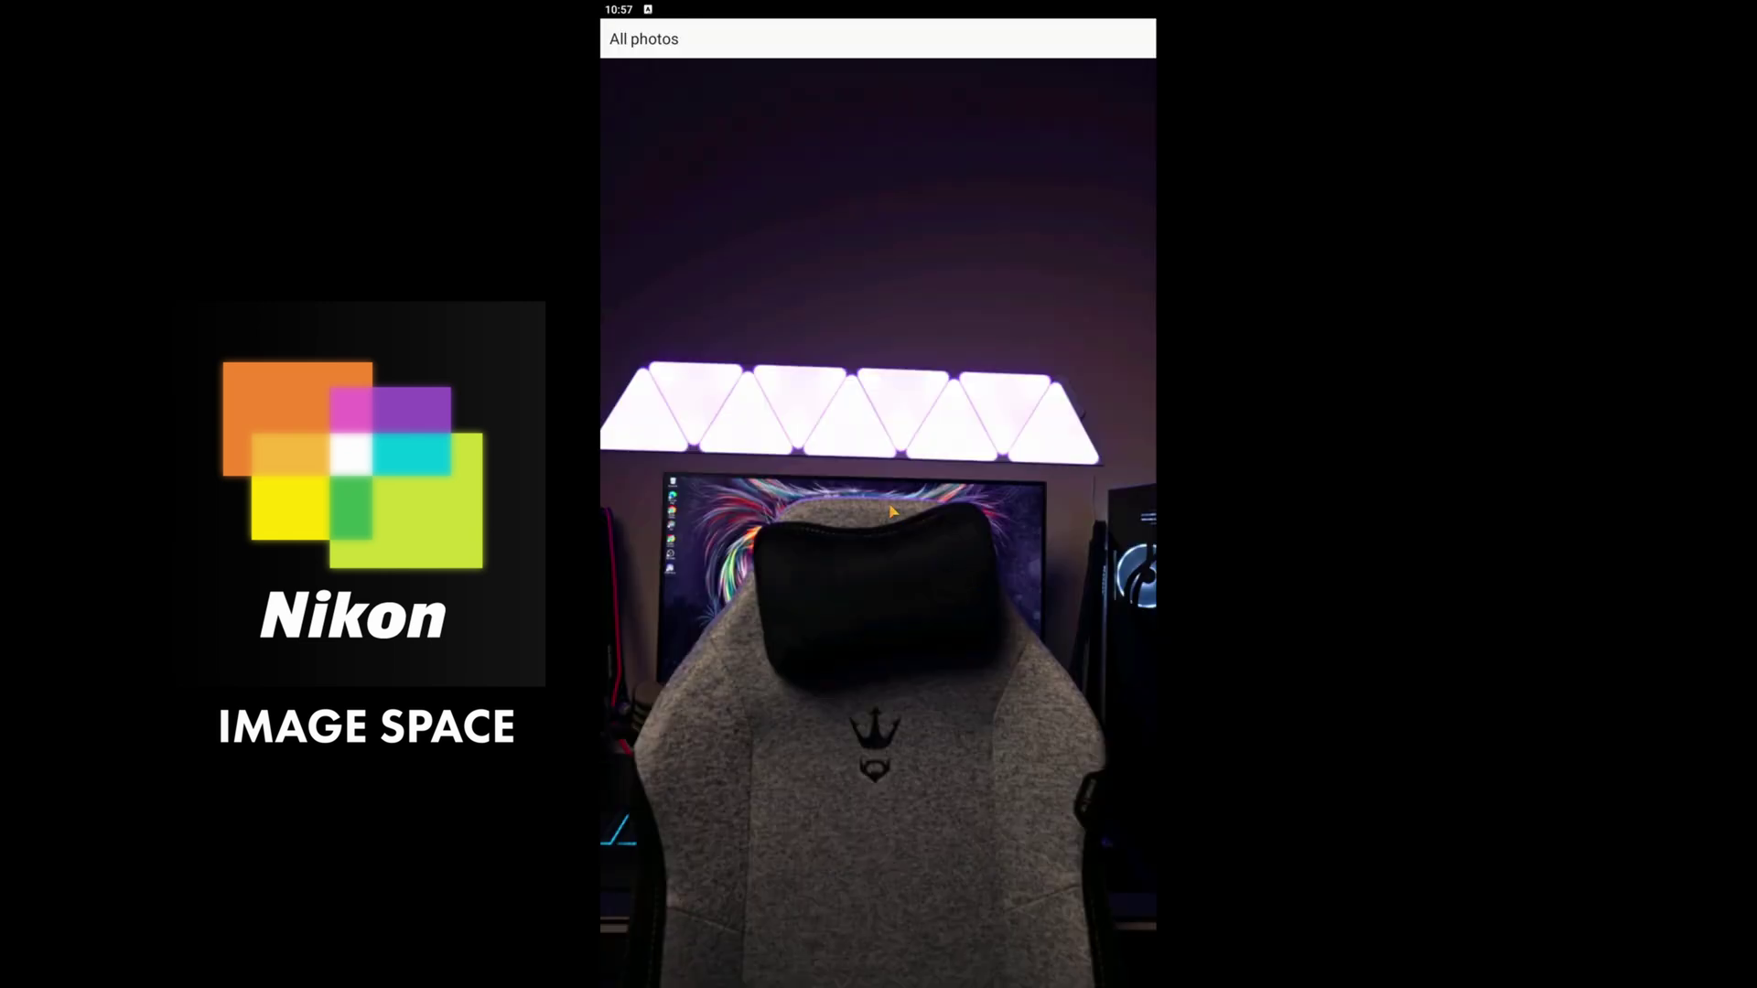
{"action": "left_click", "coordinate": [892, 511]}
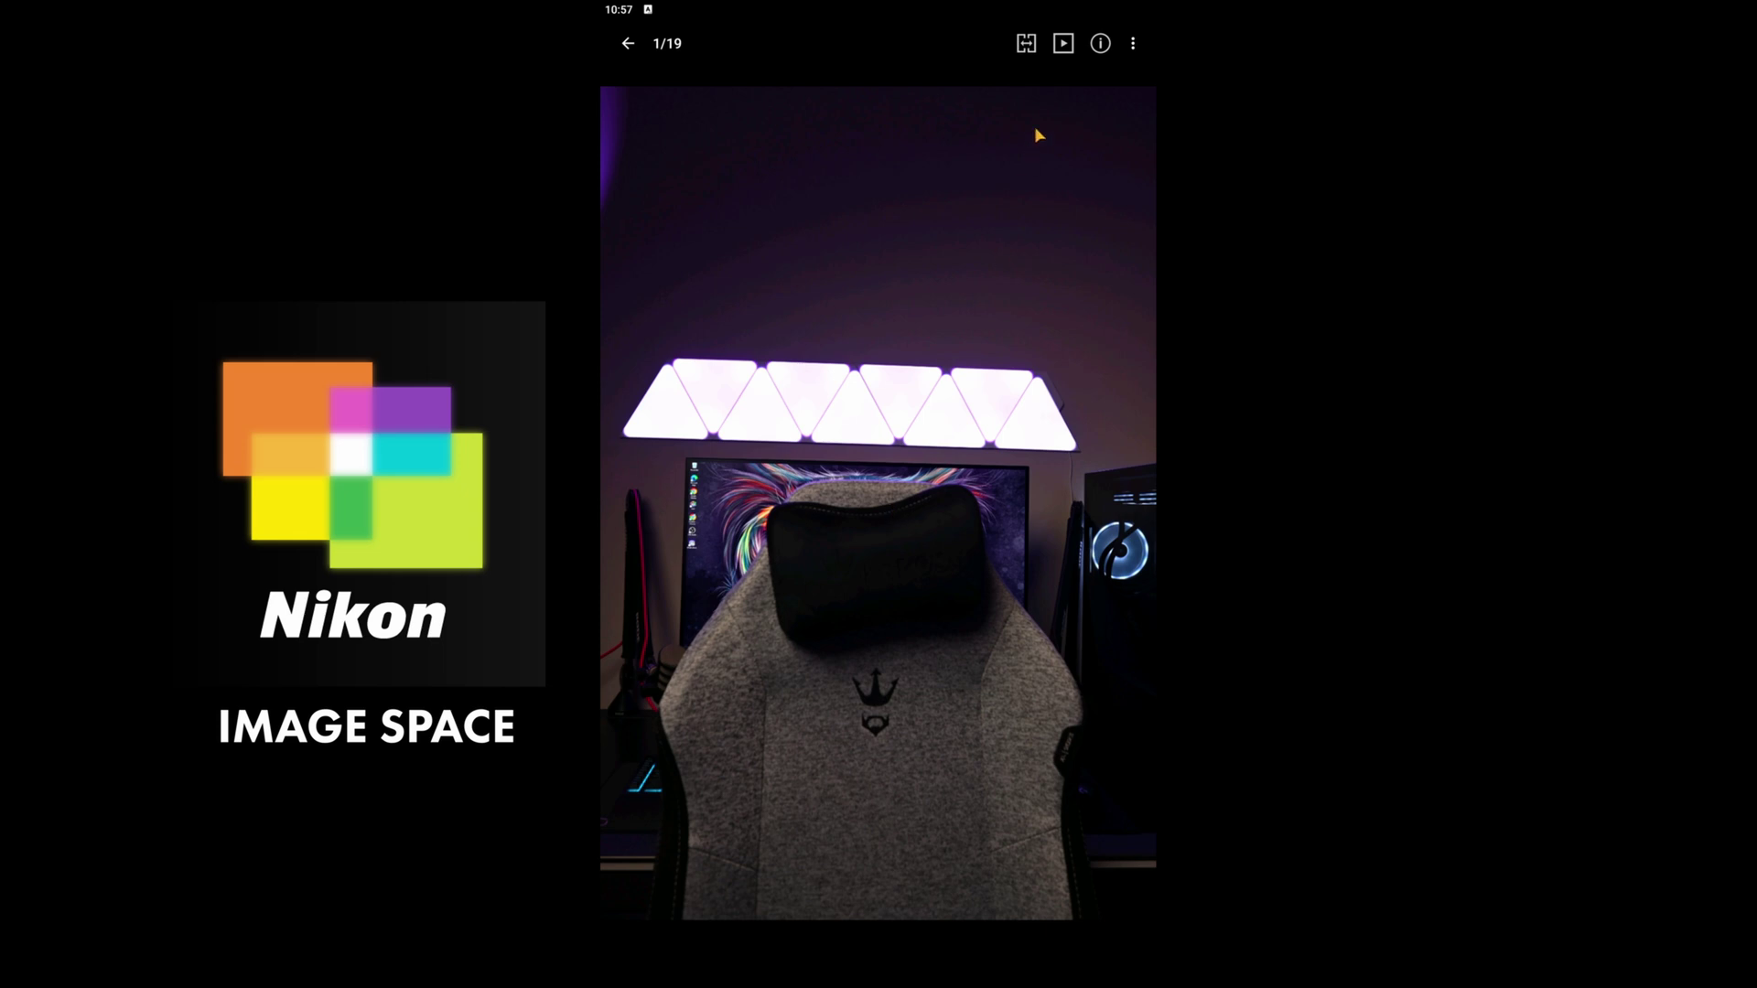
{"action": "left_click", "coordinate": [1067, 46]}
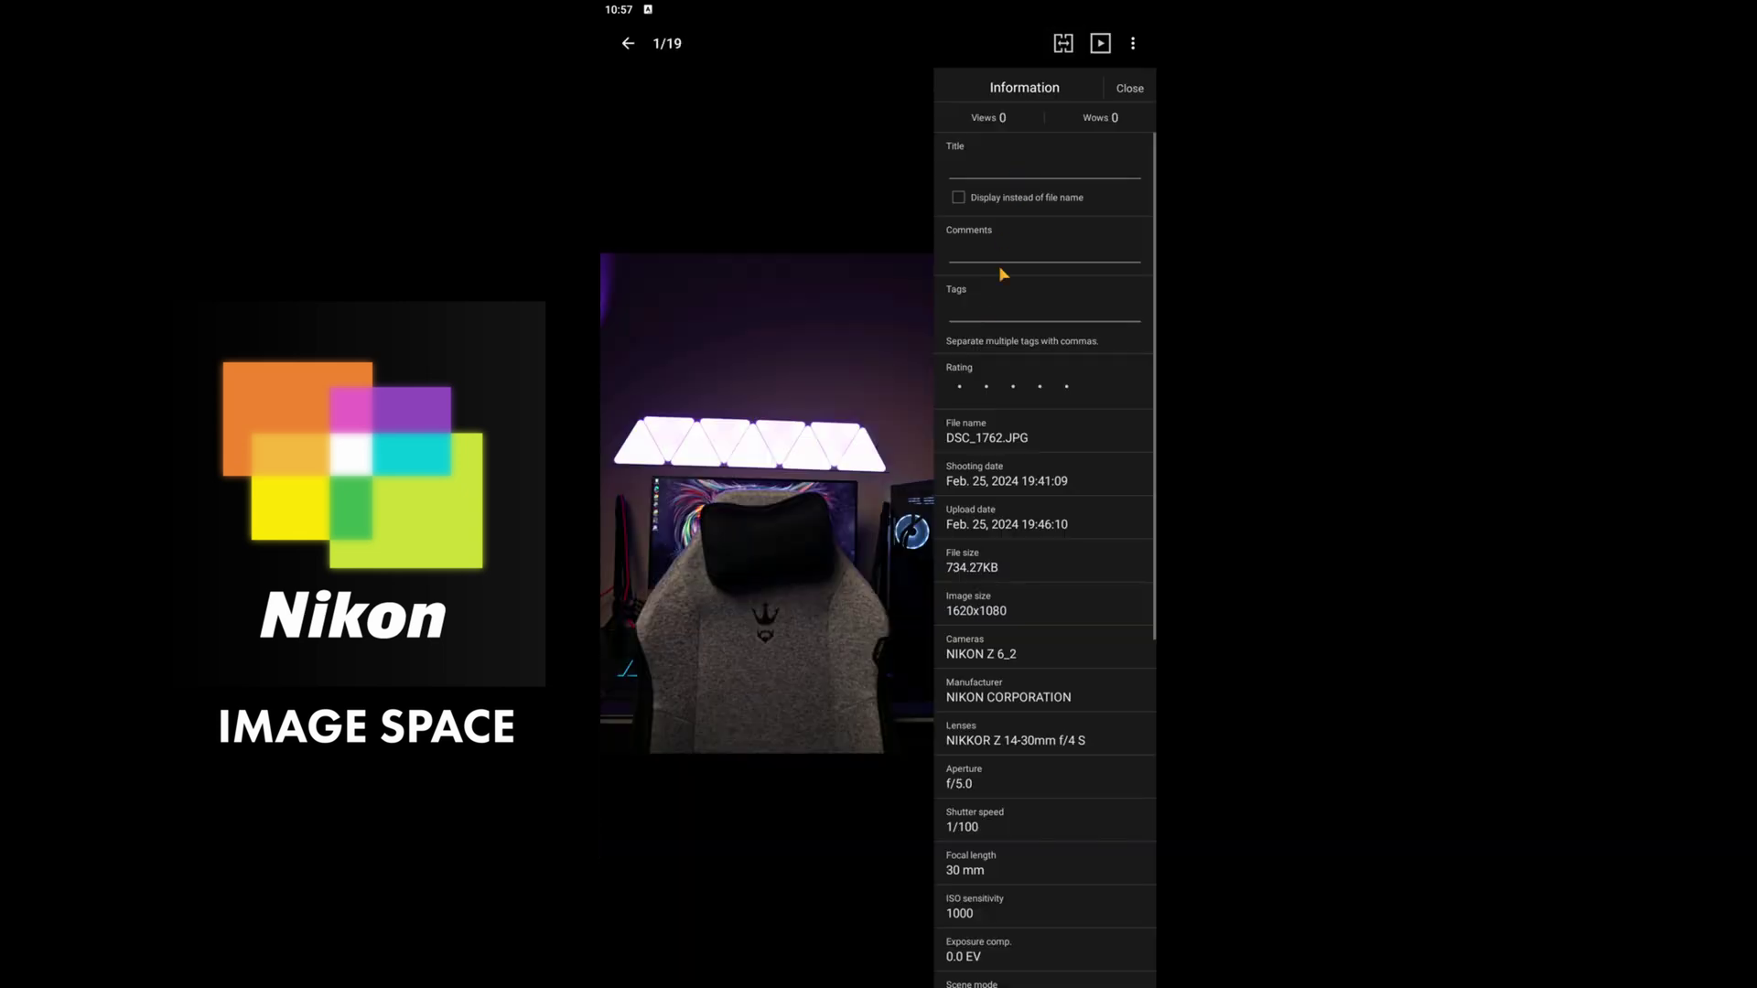
- Review the chair photo's shooting details and close the information panel
{"action": "scroll", "coordinate": [997, 458], "scroll_direction": "down", "scroll_amount": 5}
{"action": "scroll", "coordinate": [998, 459], "scroll_direction": "up", "scroll_amount": 5}
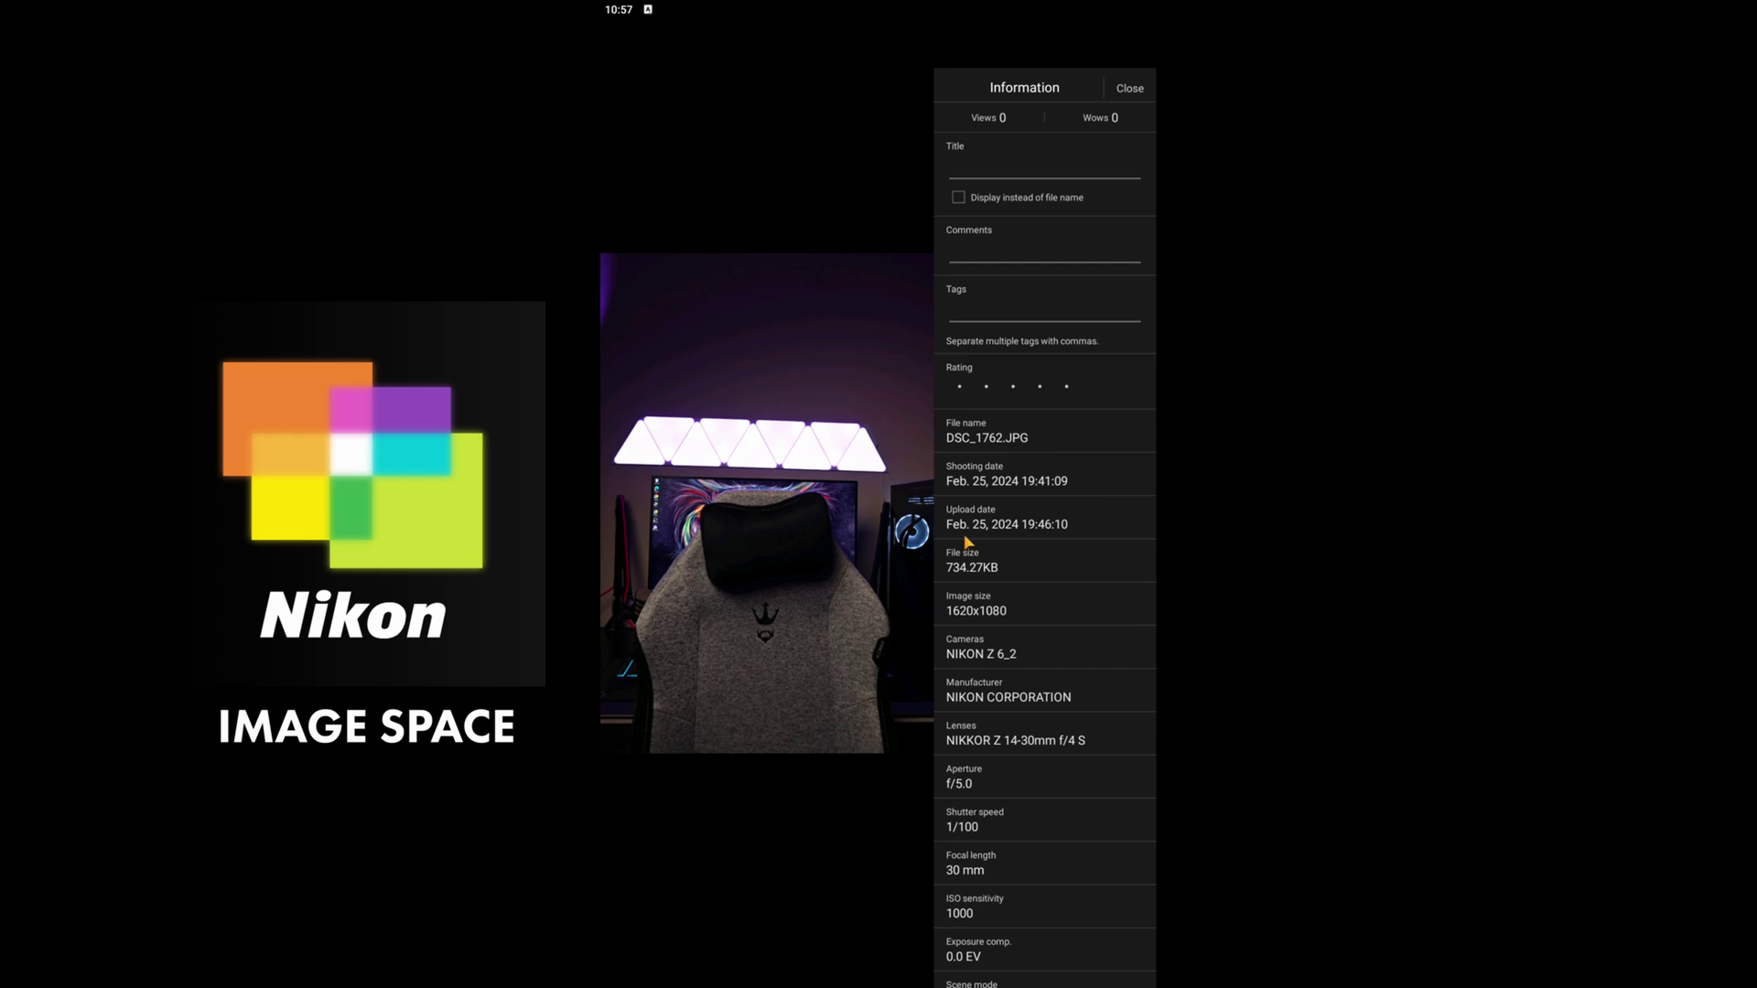
{"action": "scroll", "coordinate": [1029, 620], "scroll_direction": "down", "scroll_amount": 5}
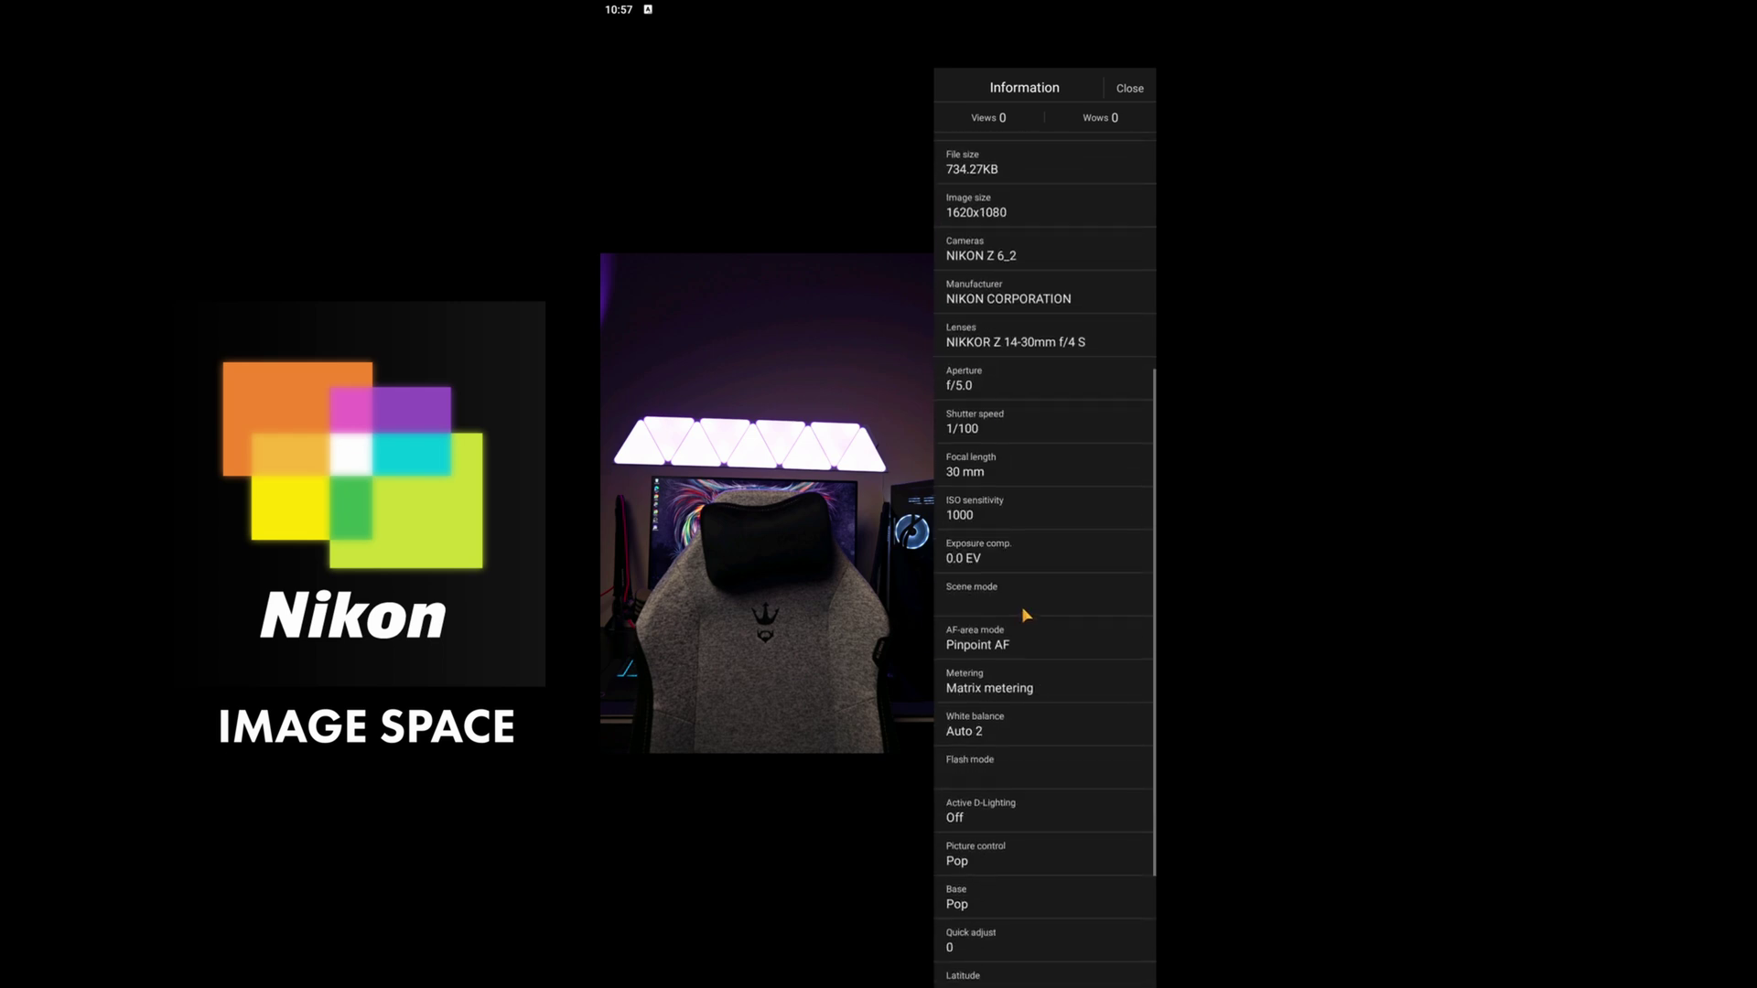
{"action": "scroll", "coordinate": [1020, 604], "scroll_direction": "down", "scroll_amount": 3}
{"action": "left_click", "coordinate": [1131, 87]}
- Try Add to album, cancel the album picker, and reopen the photo's actions menu
{"action": "left_click", "coordinate": [1133, 43]}
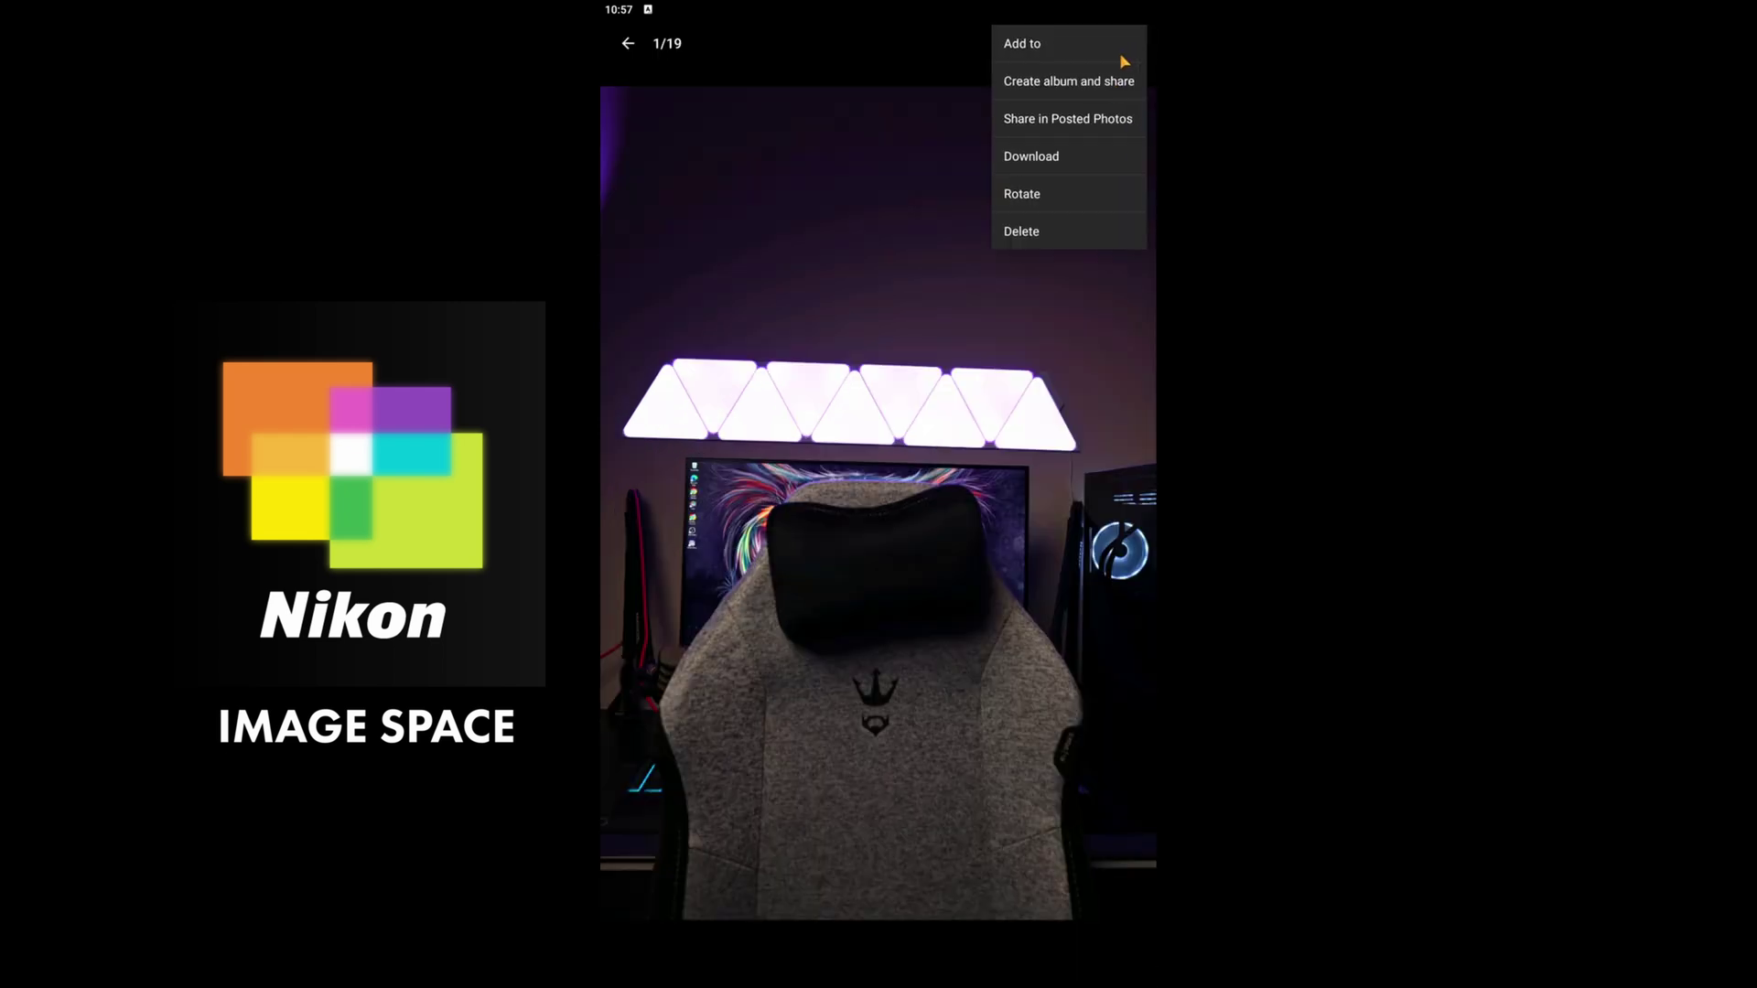
{"action": "left_click", "coordinate": [1049, 42]}
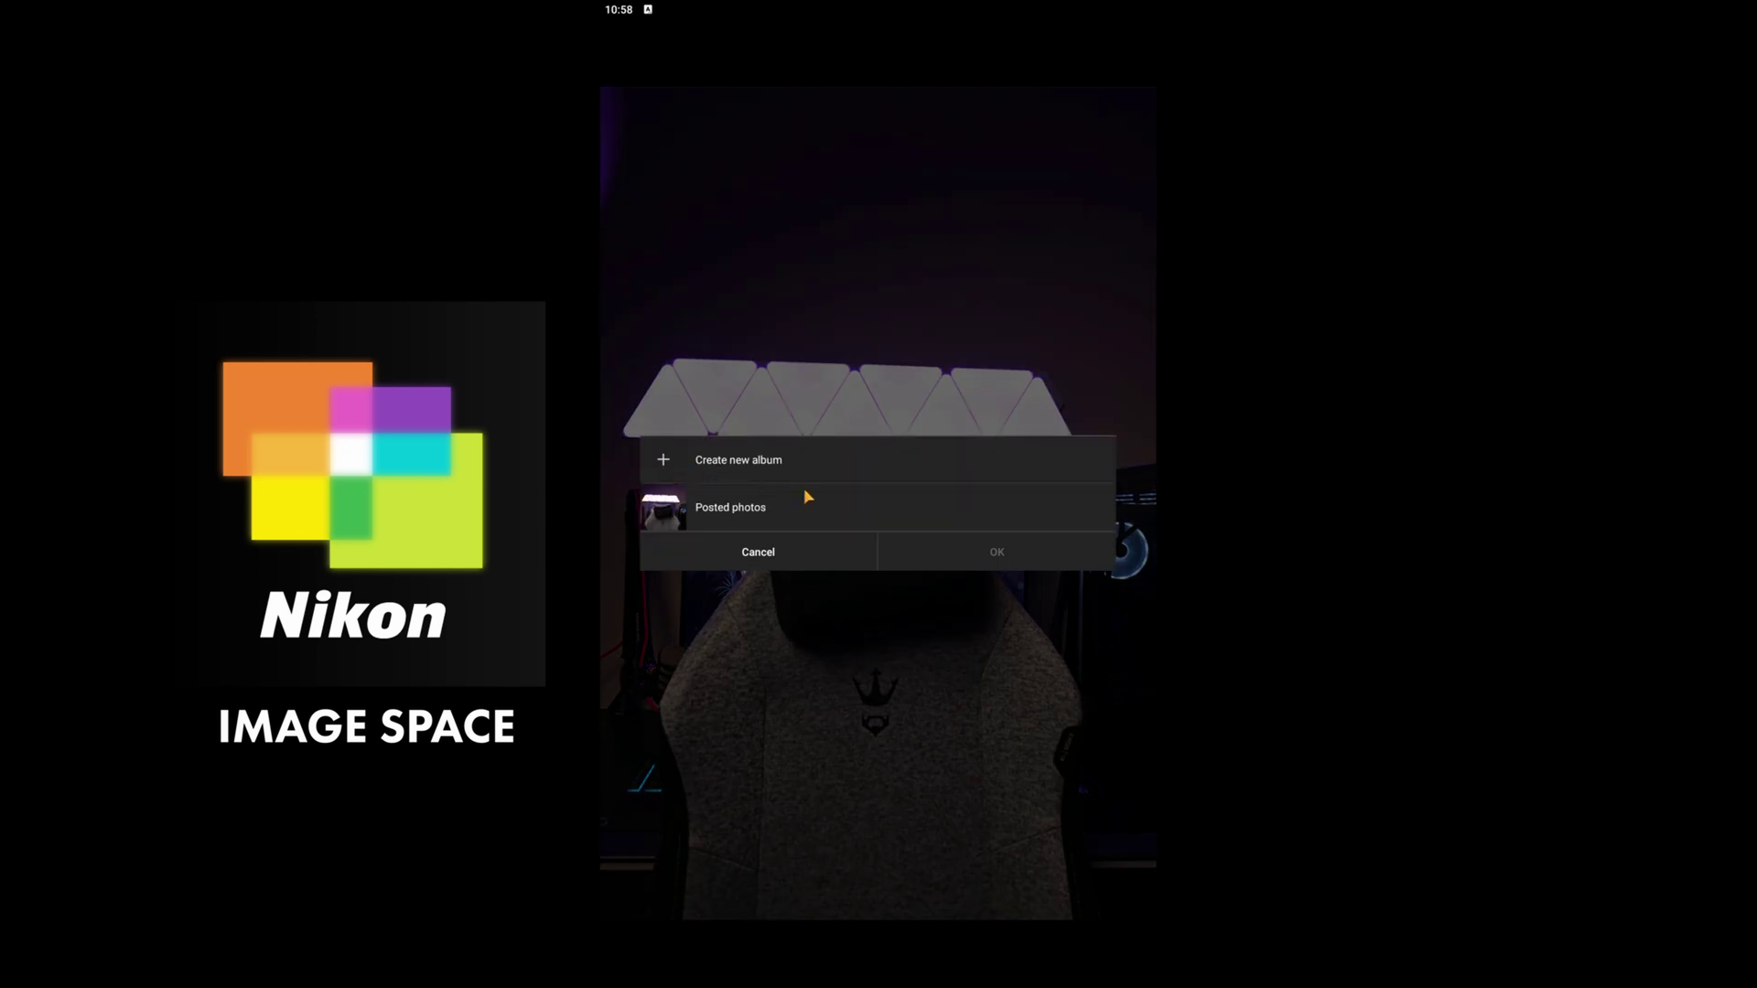
{"action": "left_click", "coordinate": [775, 550]}
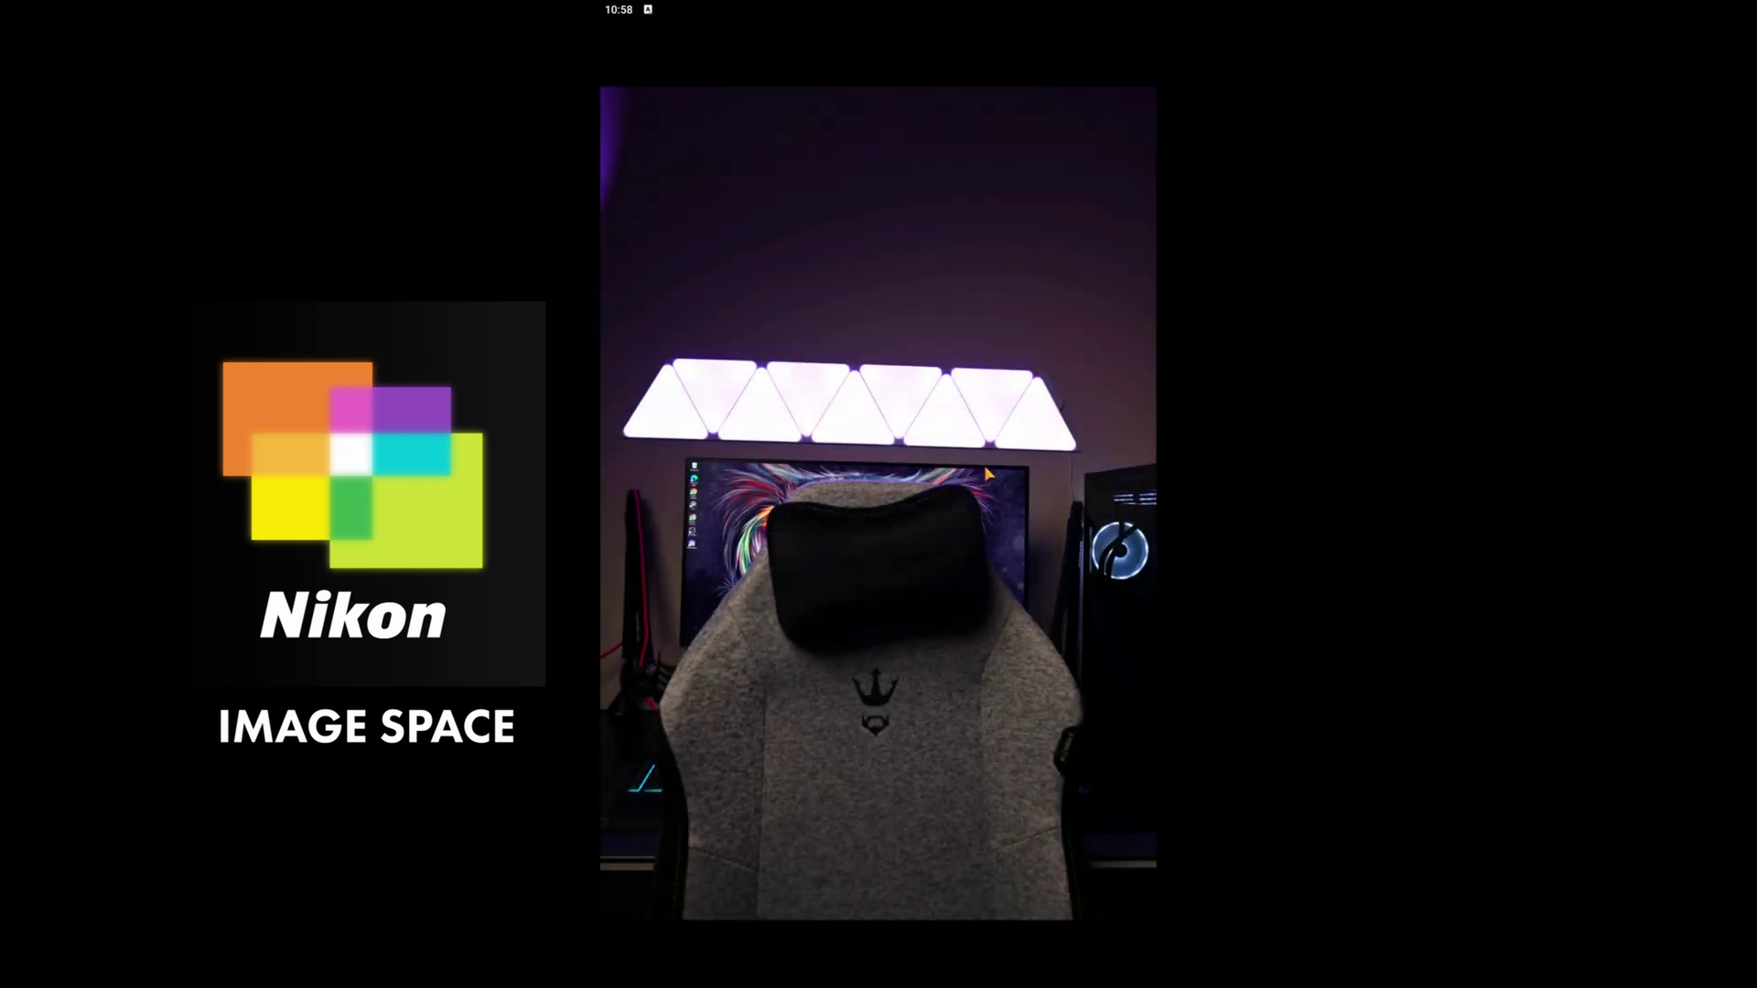
{"action": "left_click", "coordinate": [1133, 43]}
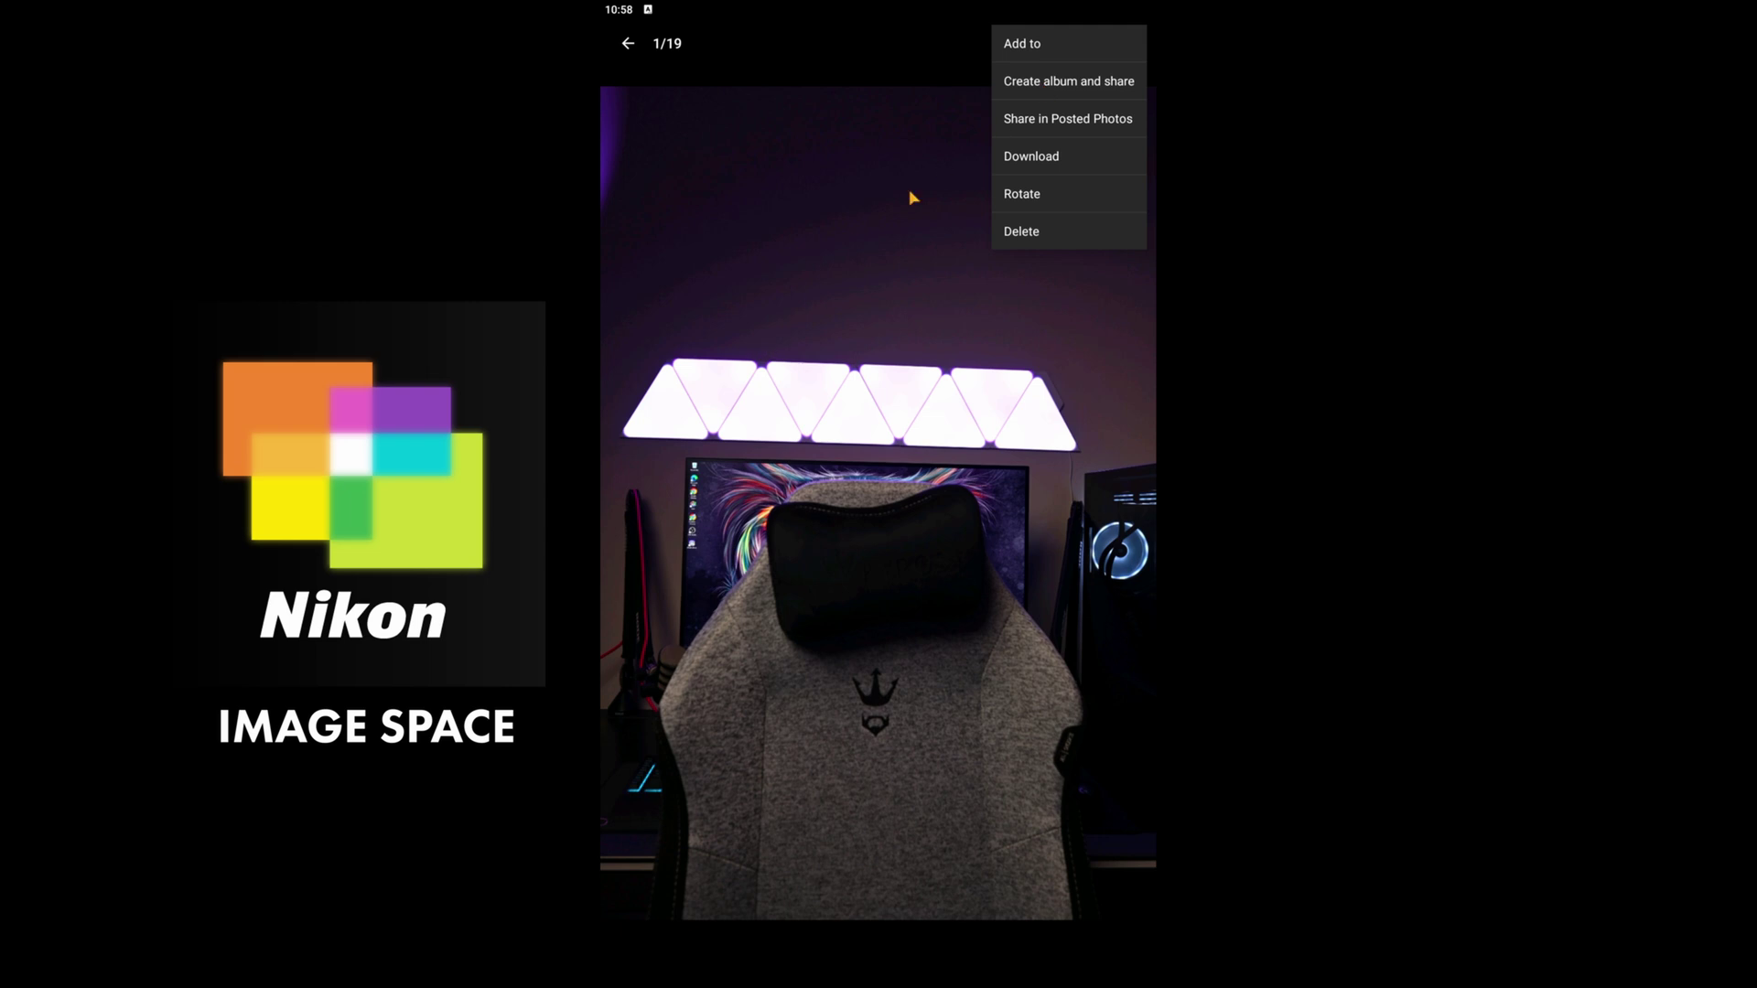
- Choose Create album and share for the chair photo
{"action": "left_click", "coordinate": [1040, 82]}
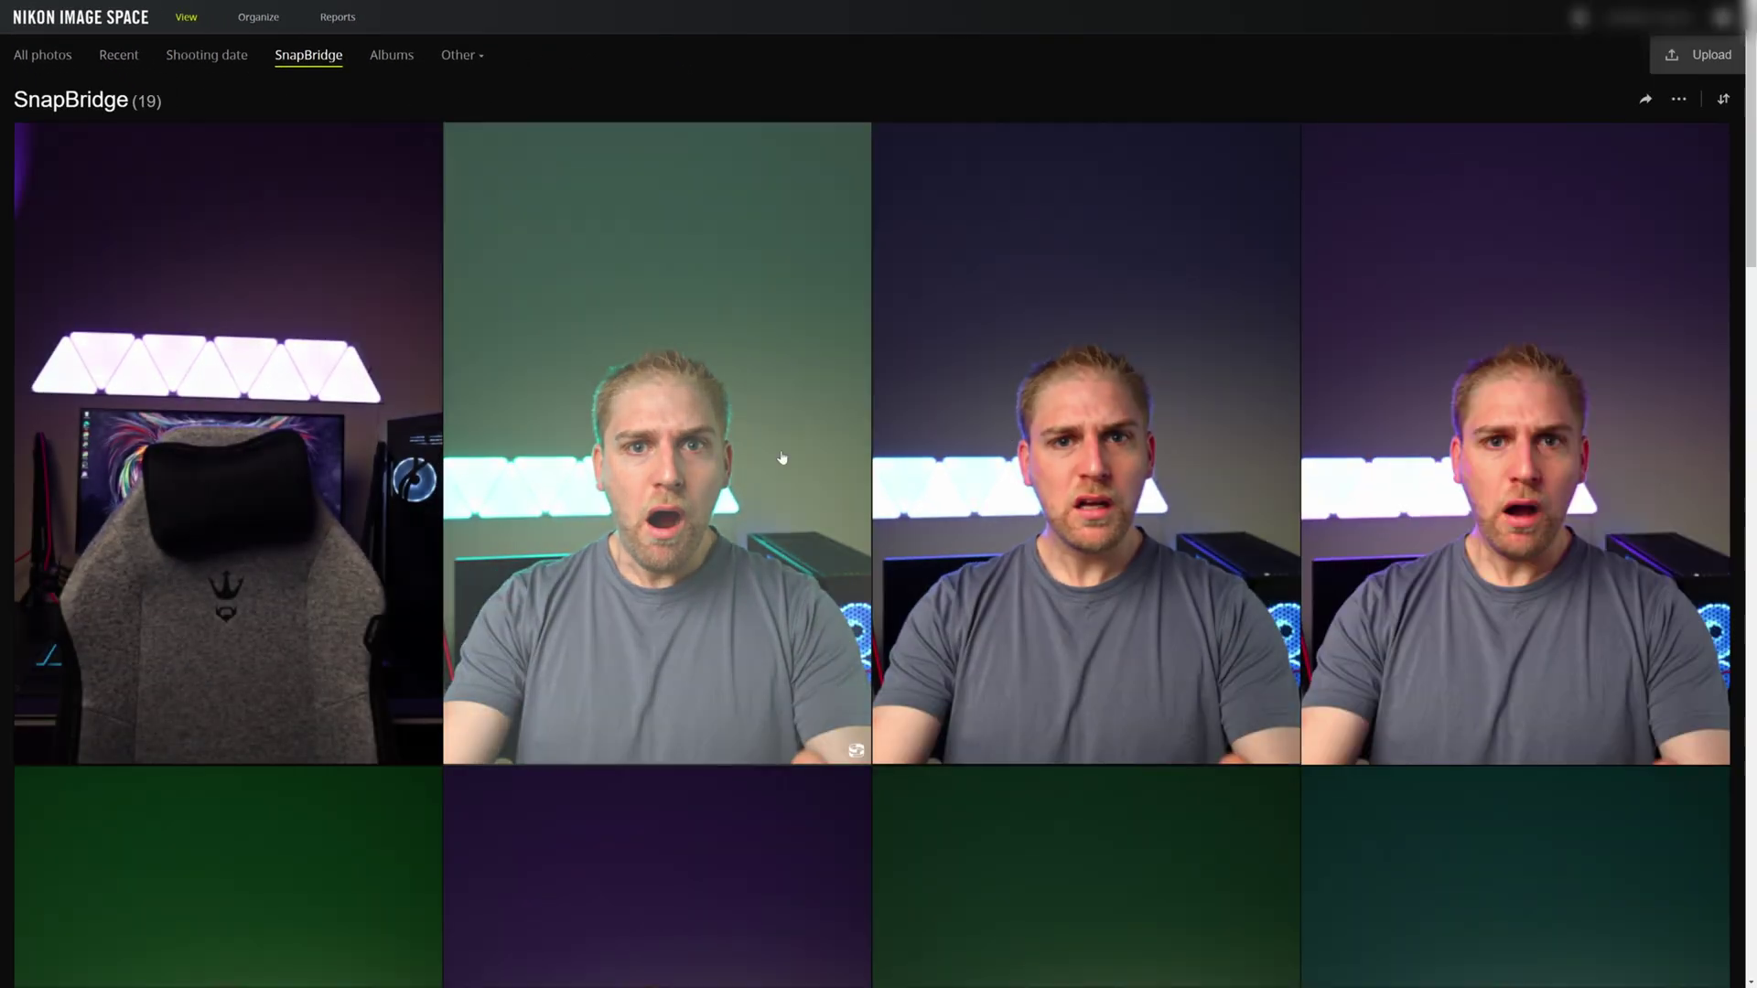
- Scroll the web gallery and switch to the Organize section
{"action": "scroll", "coordinate": [732, 465], "scroll_direction": "down", "scroll_amount": 4}
{"action": "scroll", "coordinate": [702, 470], "scroll_direction": "up", "scroll_amount": 4}
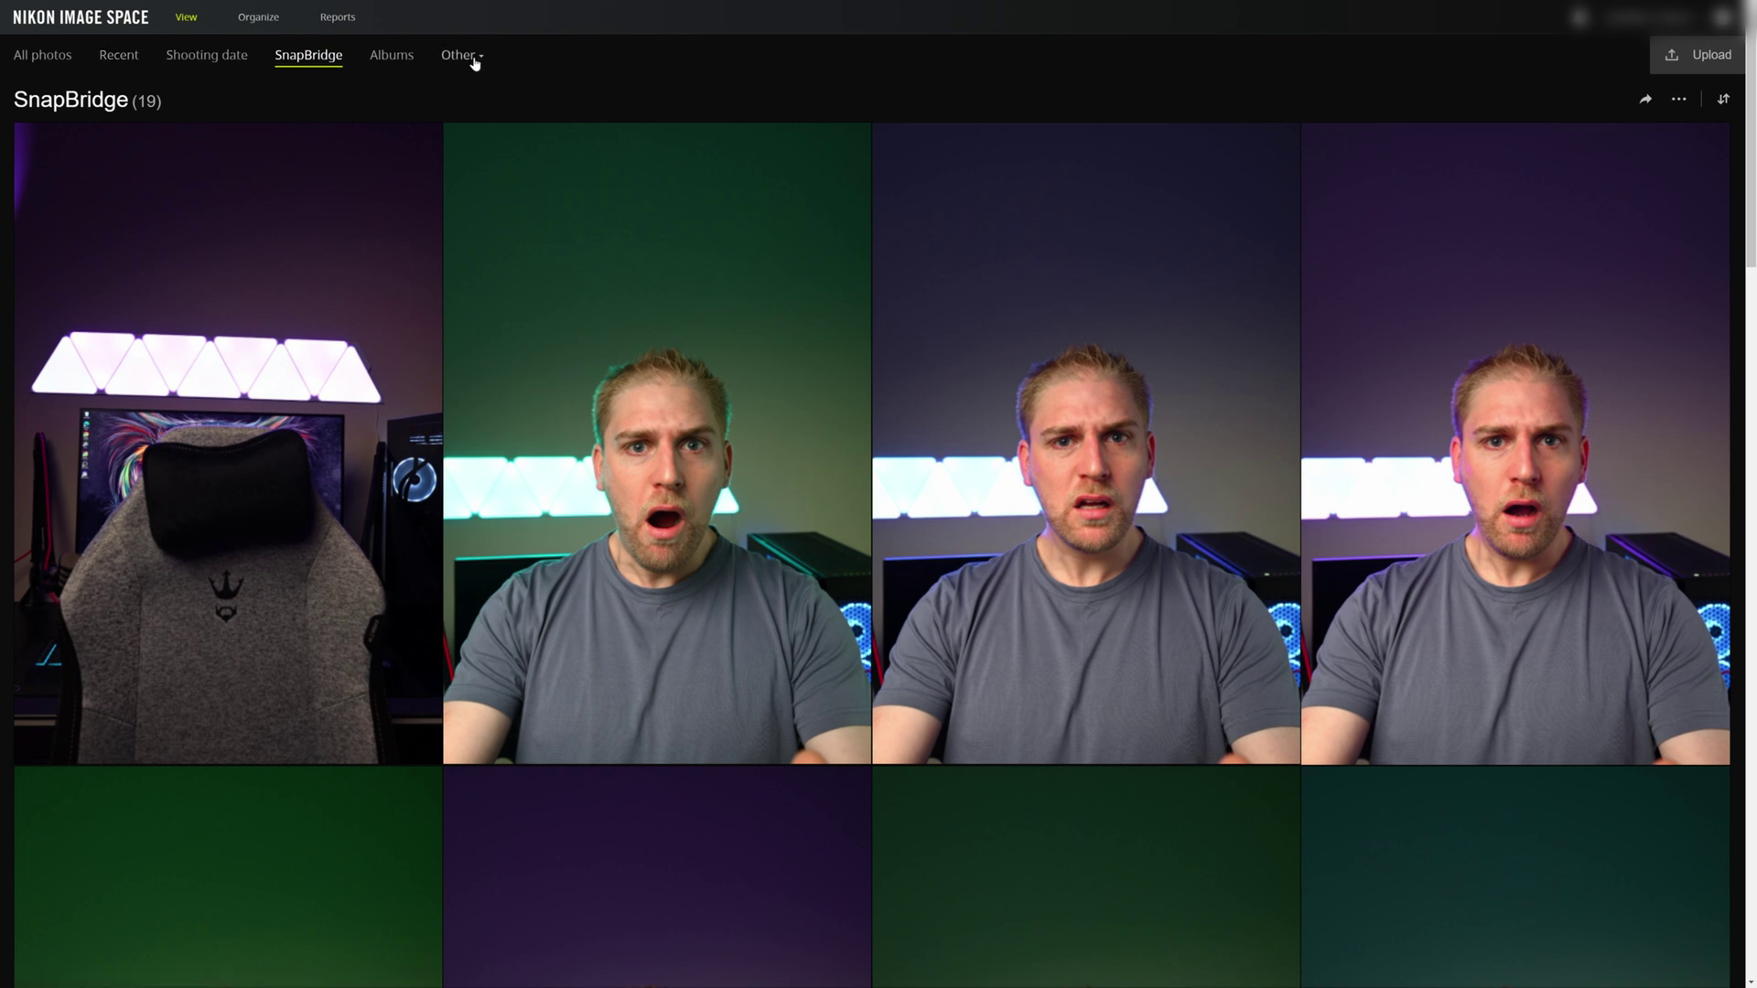
{"action": "left_click", "coordinate": [262, 18]}
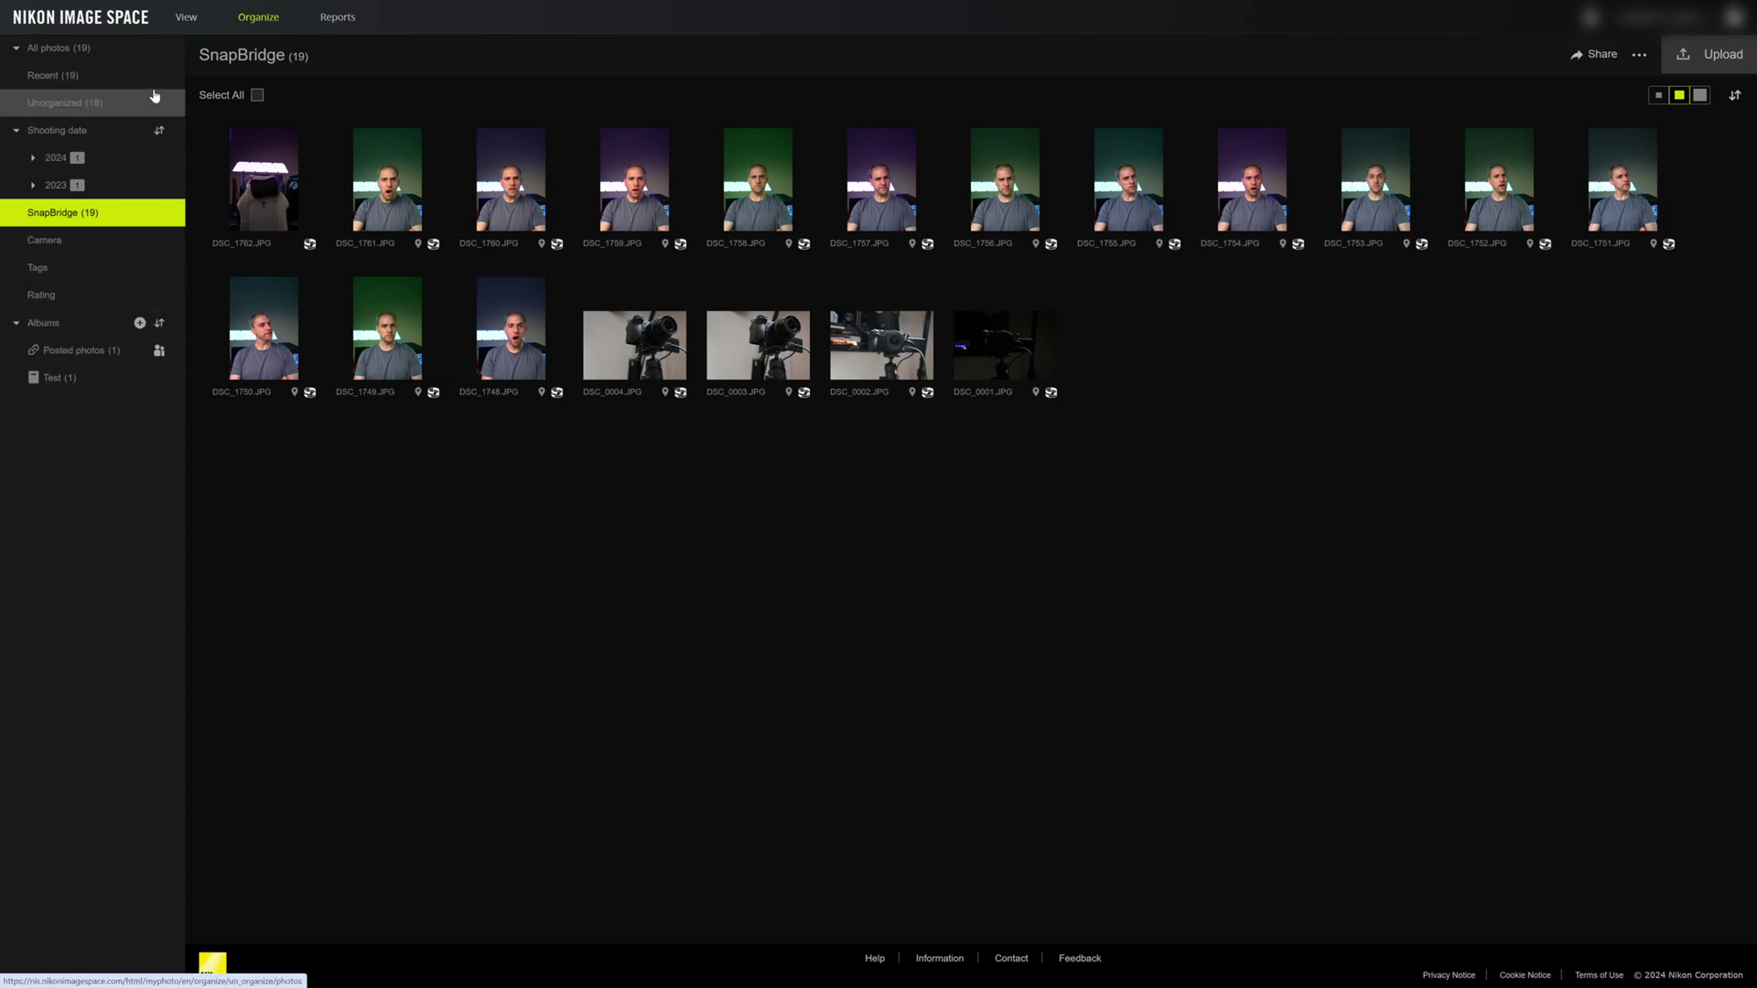
- Review the Reports page's Trends chart and Exif focal-length analysis, then return to All photos
{"action": "left_click", "coordinate": [339, 18]}
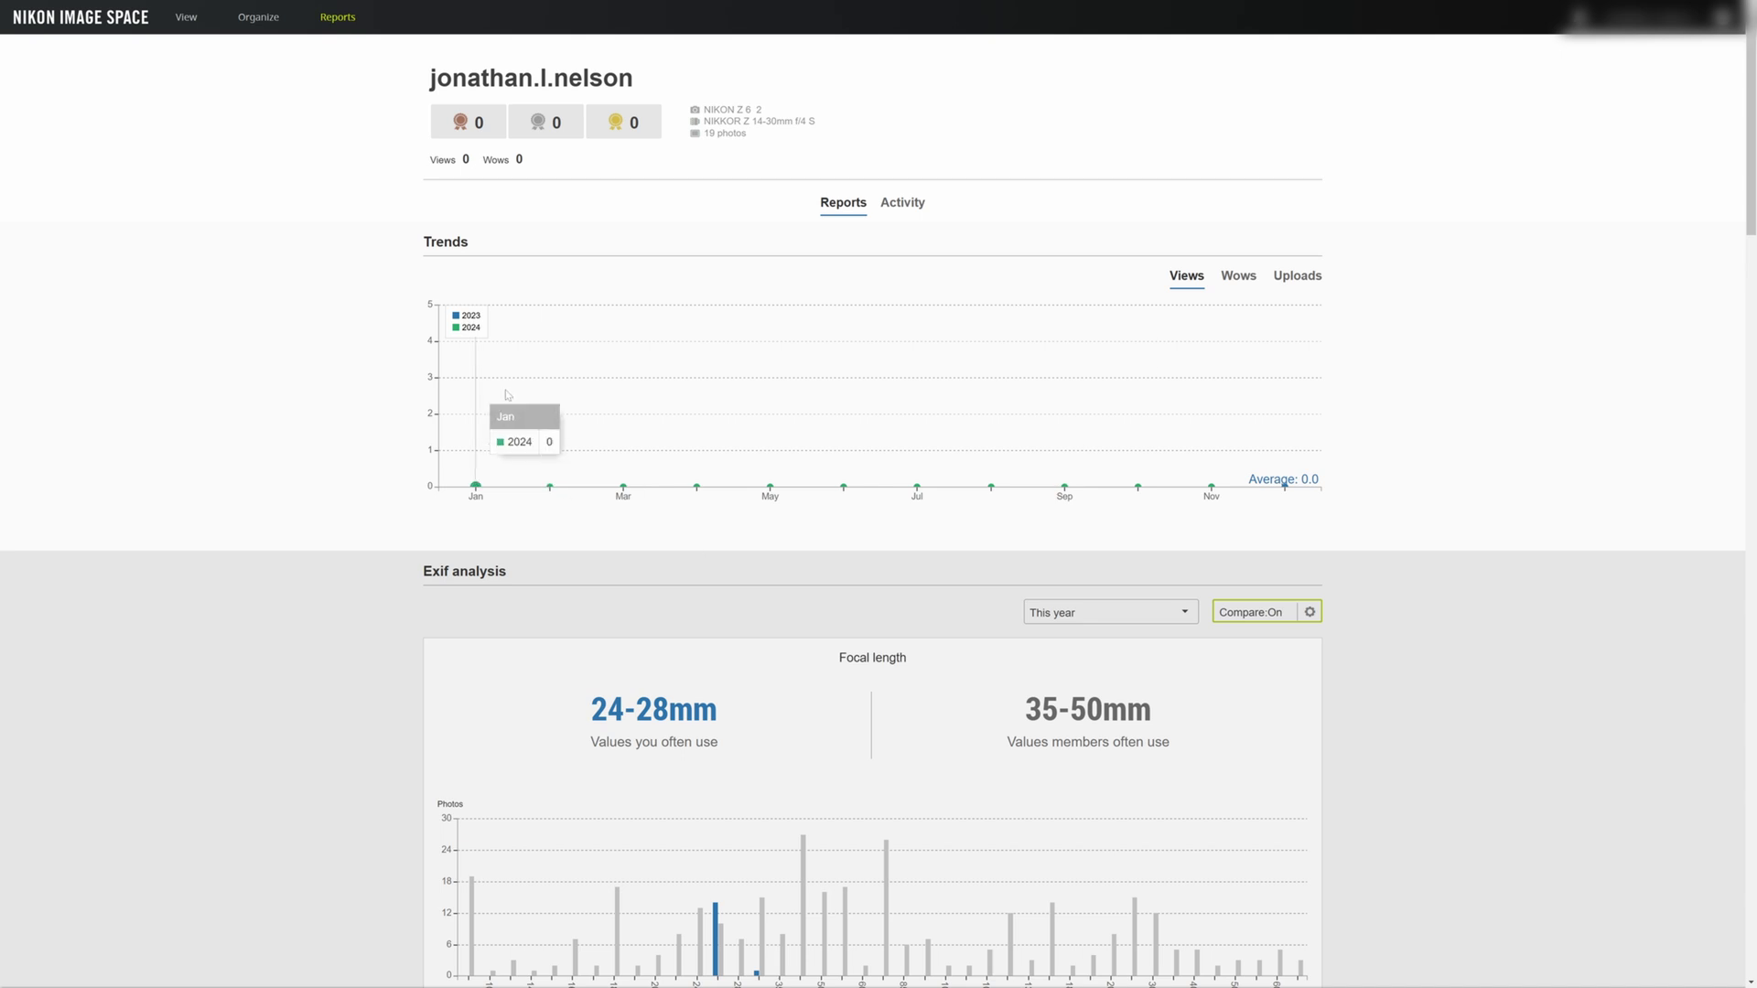
{"action": "mouse_move", "coordinate": [993, 484]}
{"action": "scroll", "coordinate": [988, 485], "scroll_direction": "down", "scroll_amount": 1}
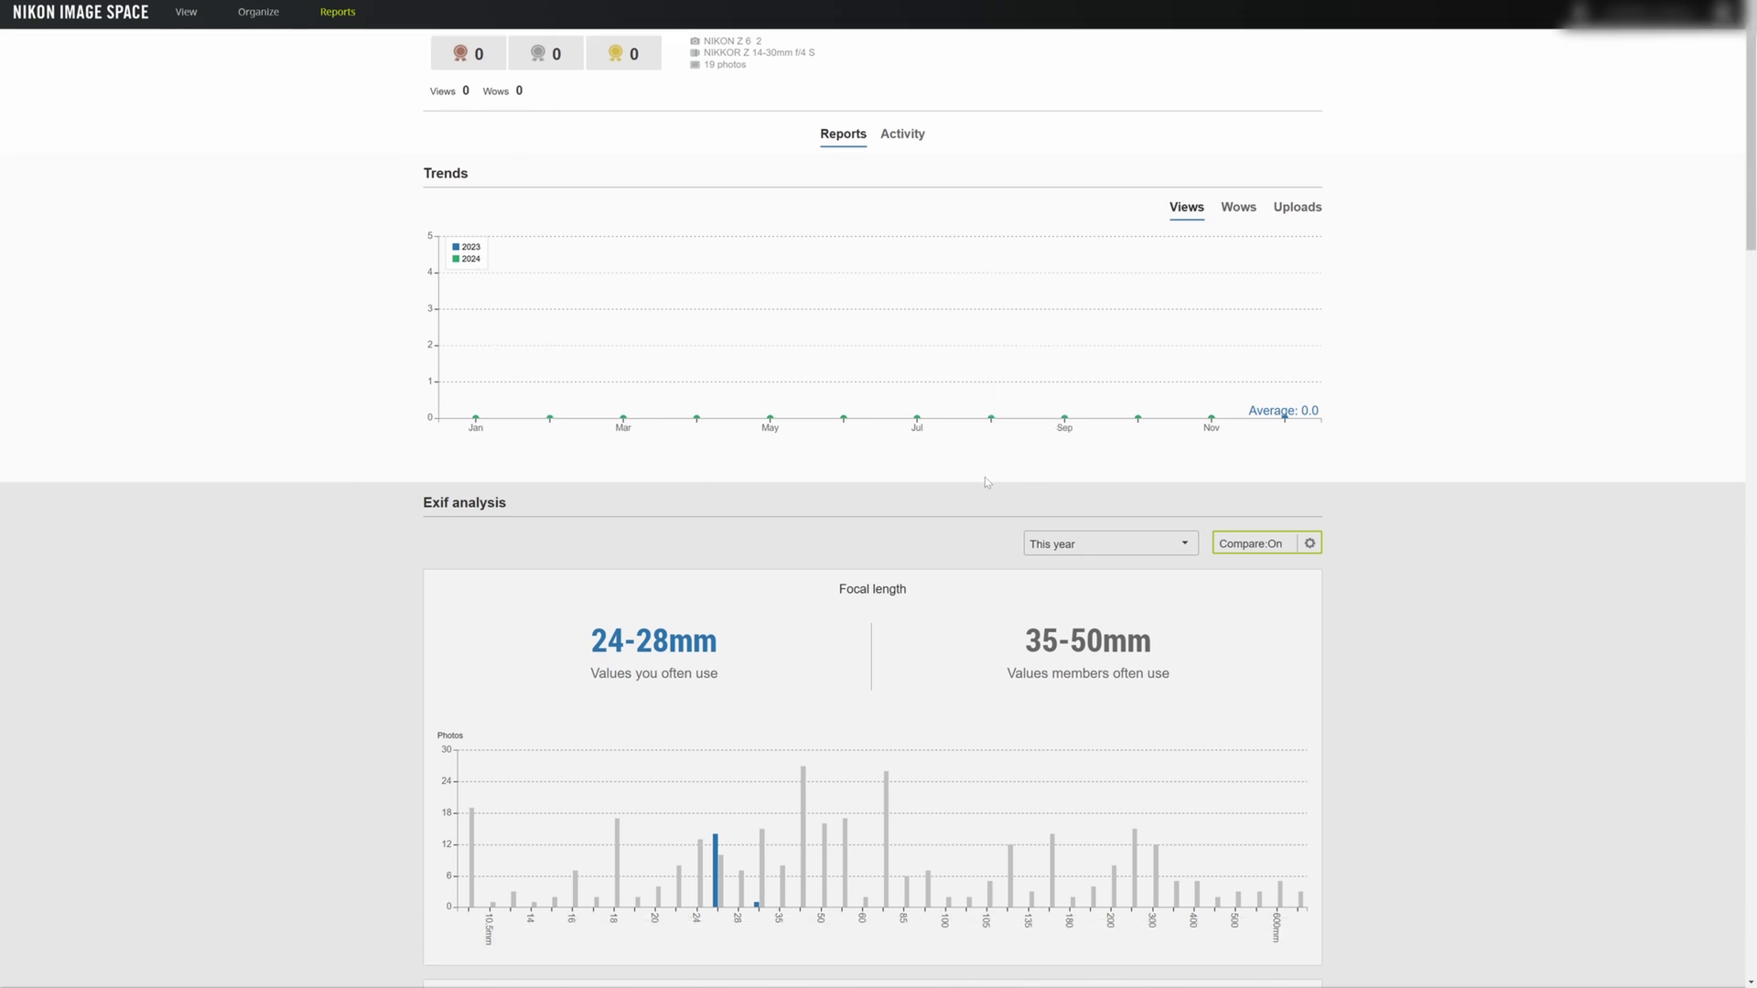
{"action": "scroll", "coordinate": [980, 482], "scroll_direction": "up", "scroll_amount": 1}
{"action": "mouse_move", "coordinate": [631, 357]}
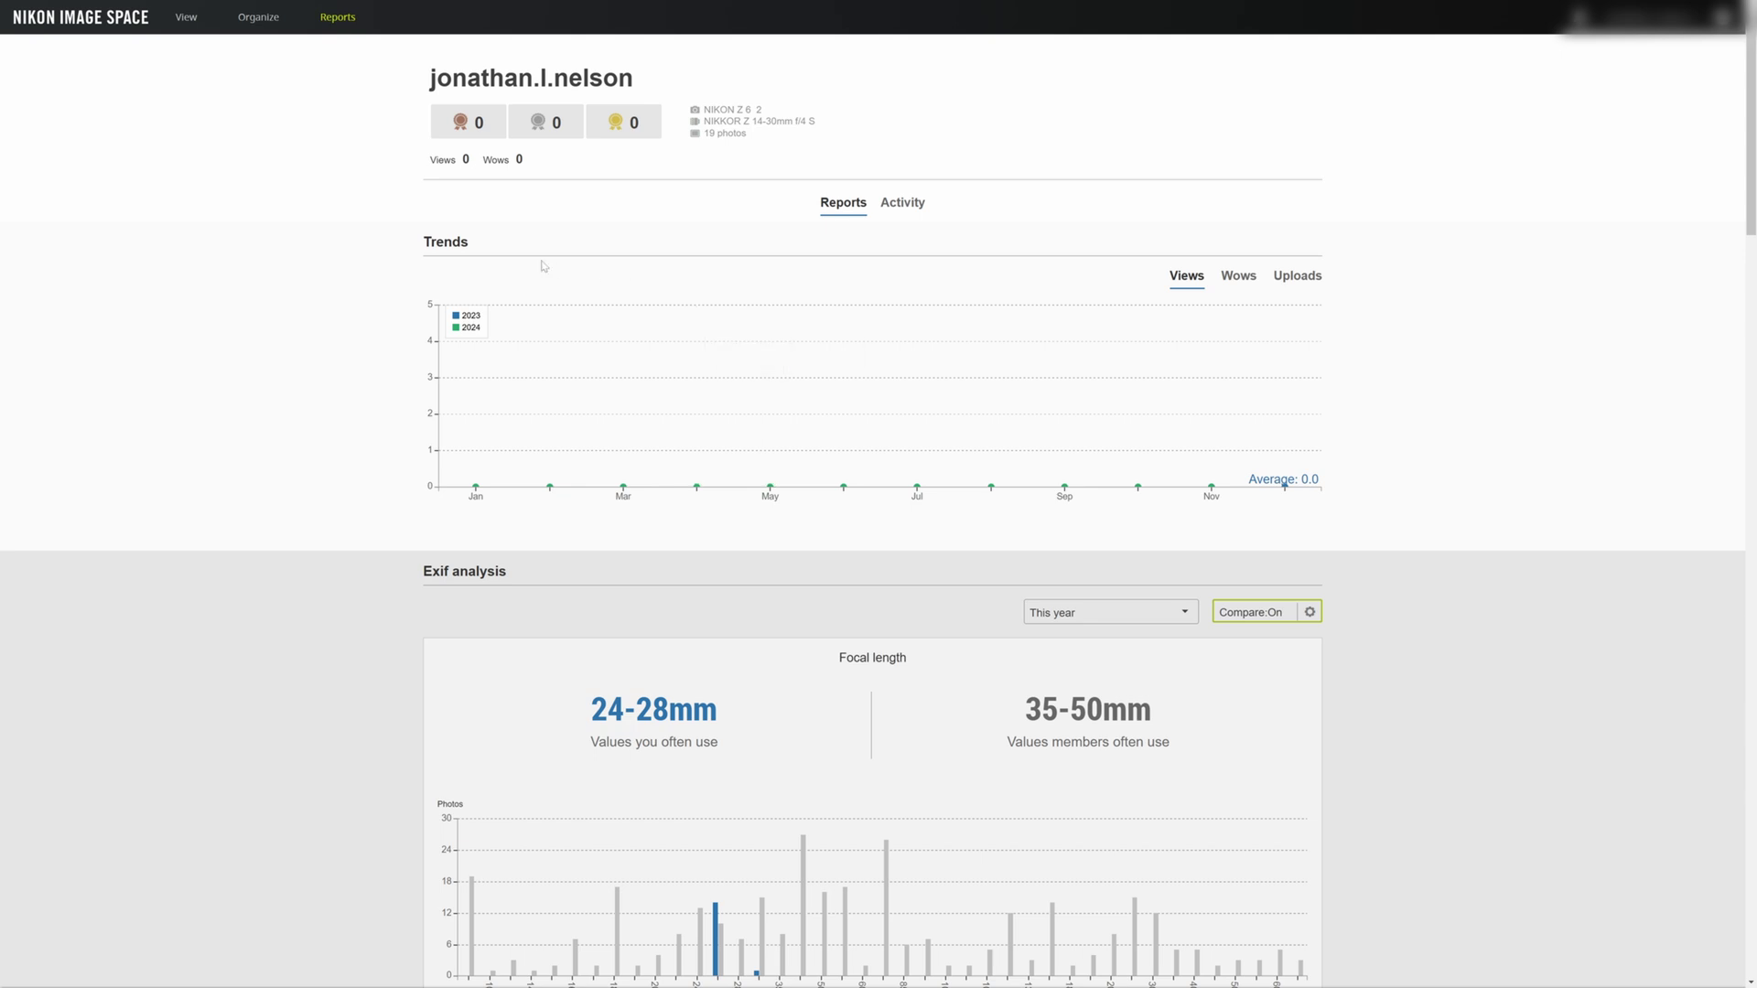
{"action": "left_click", "coordinate": [186, 18]}
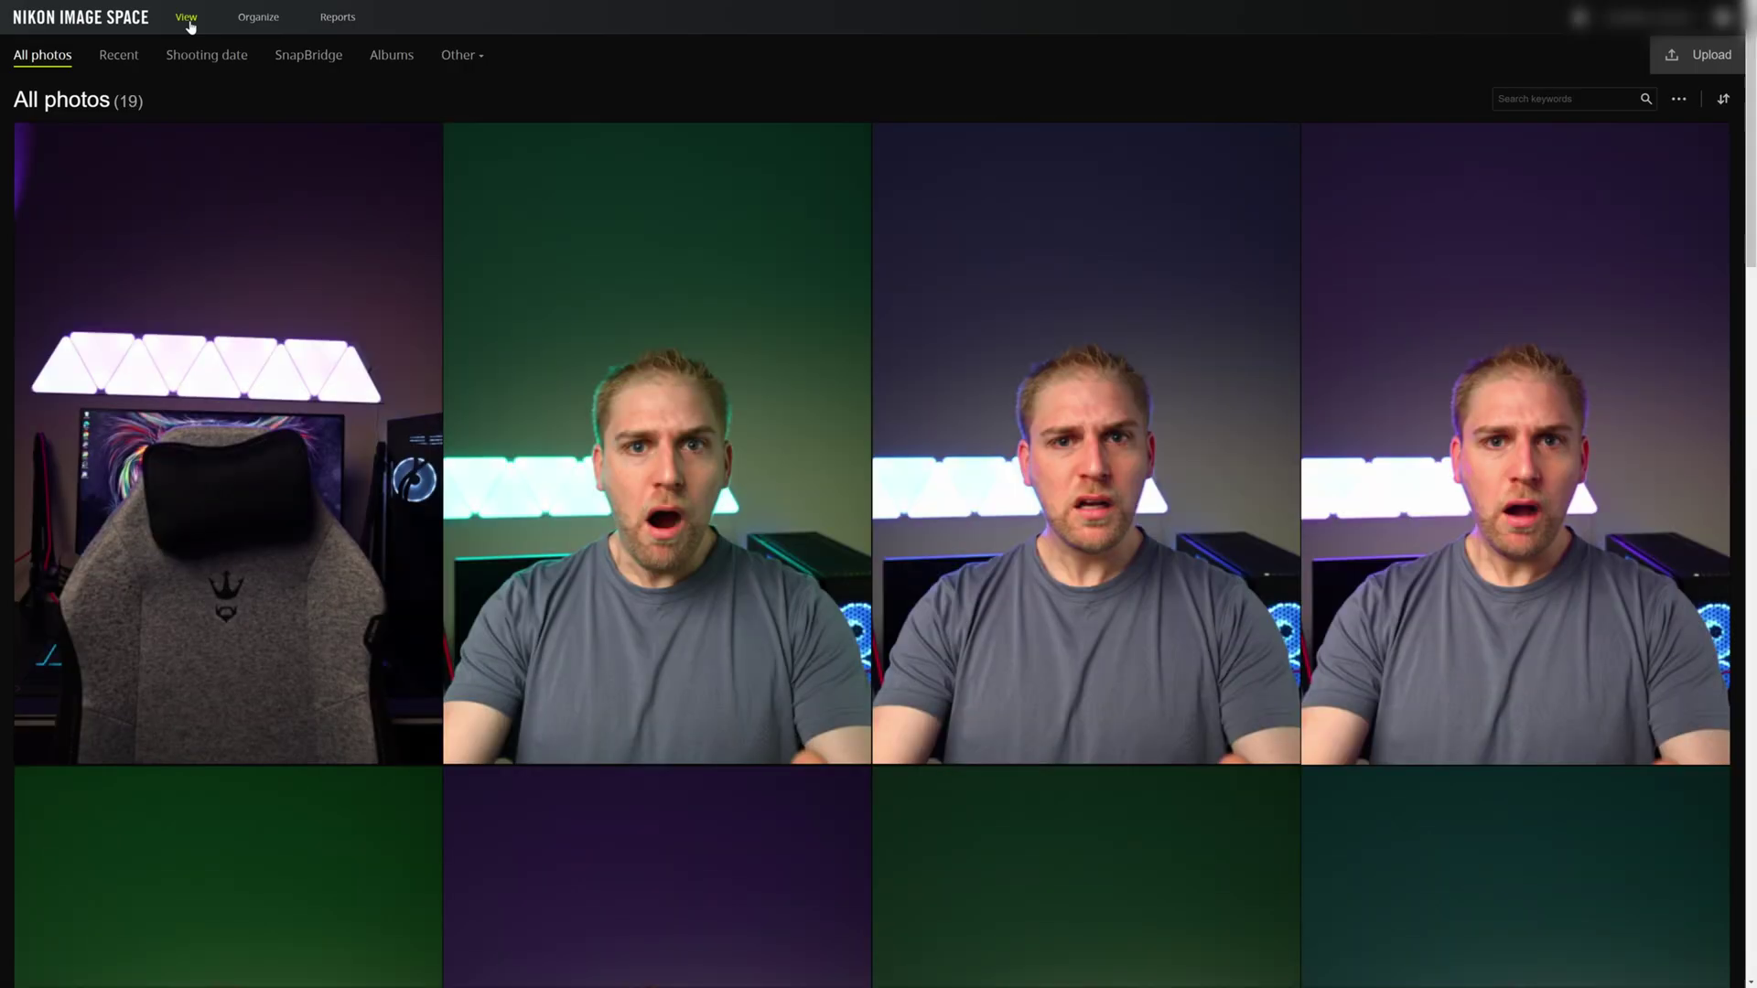
{"action": "scroll", "coordinate": [472, 359], "scroll_direction": "down", "scroll_amount": 5}
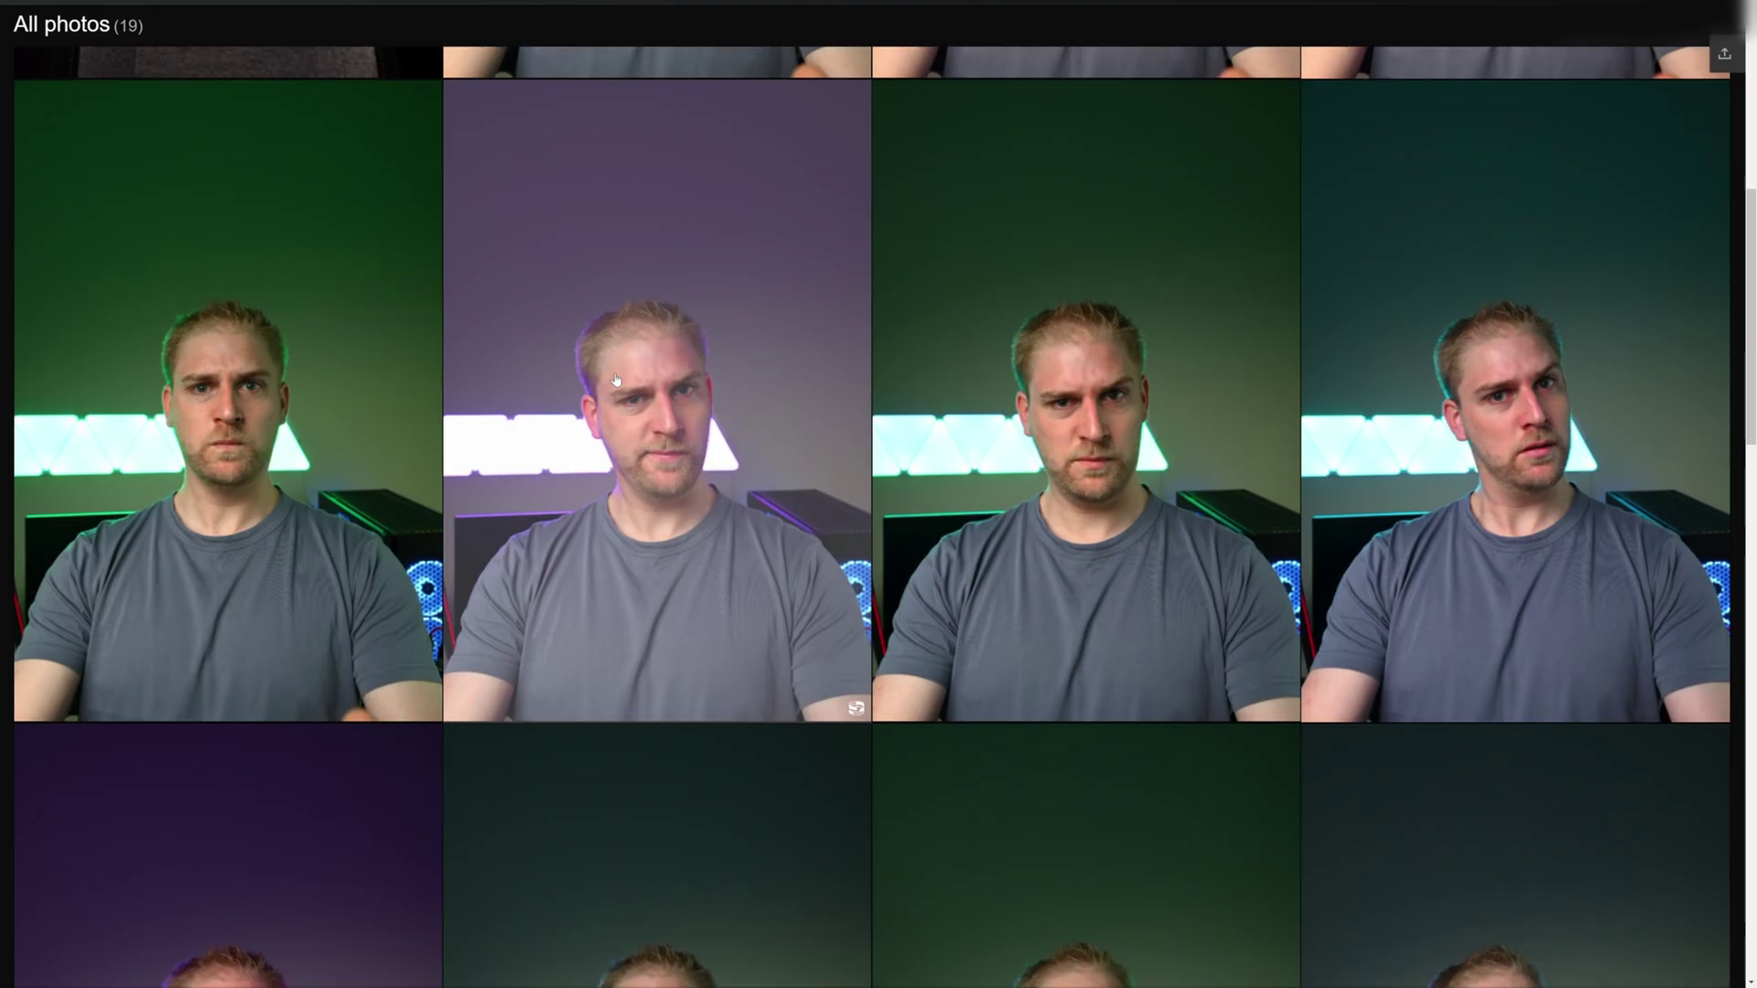
{"action": "scroll", "coordinate": [472, 359], "scroll_direction": "up", "scroll_amount": 5}
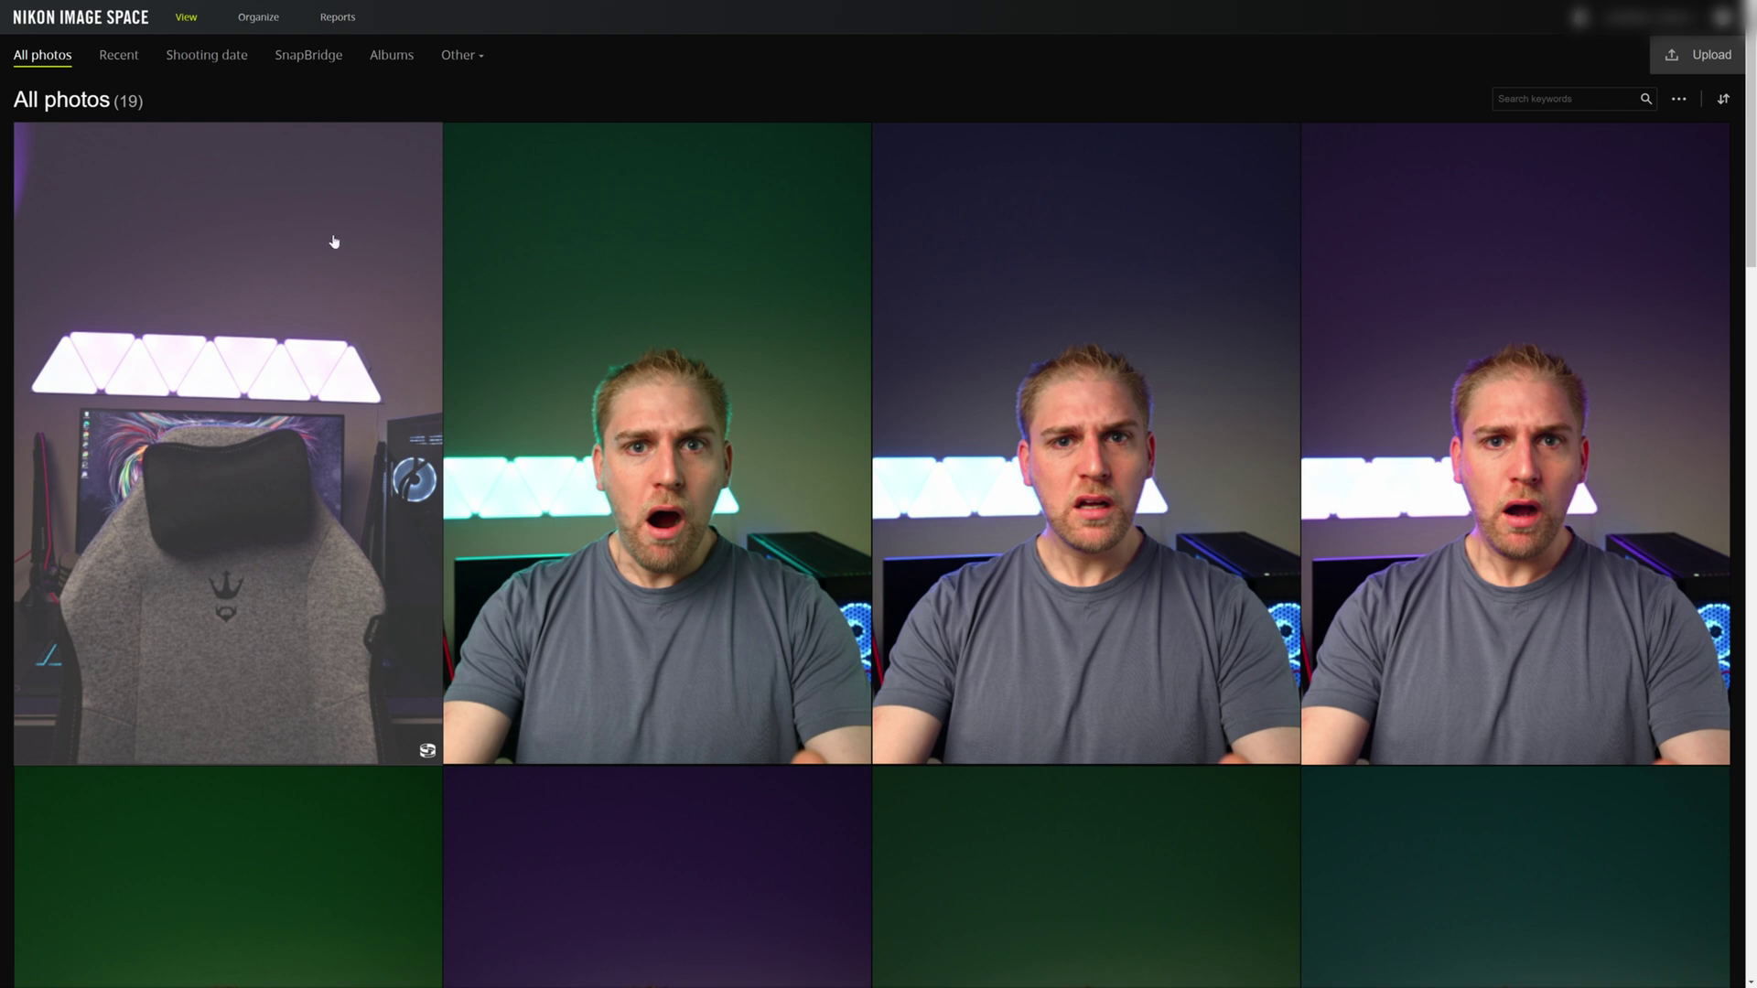
{"action": "scroll", "coordinate": [597, 290], "scroll_direction": "down", "scroll_amount": 15}
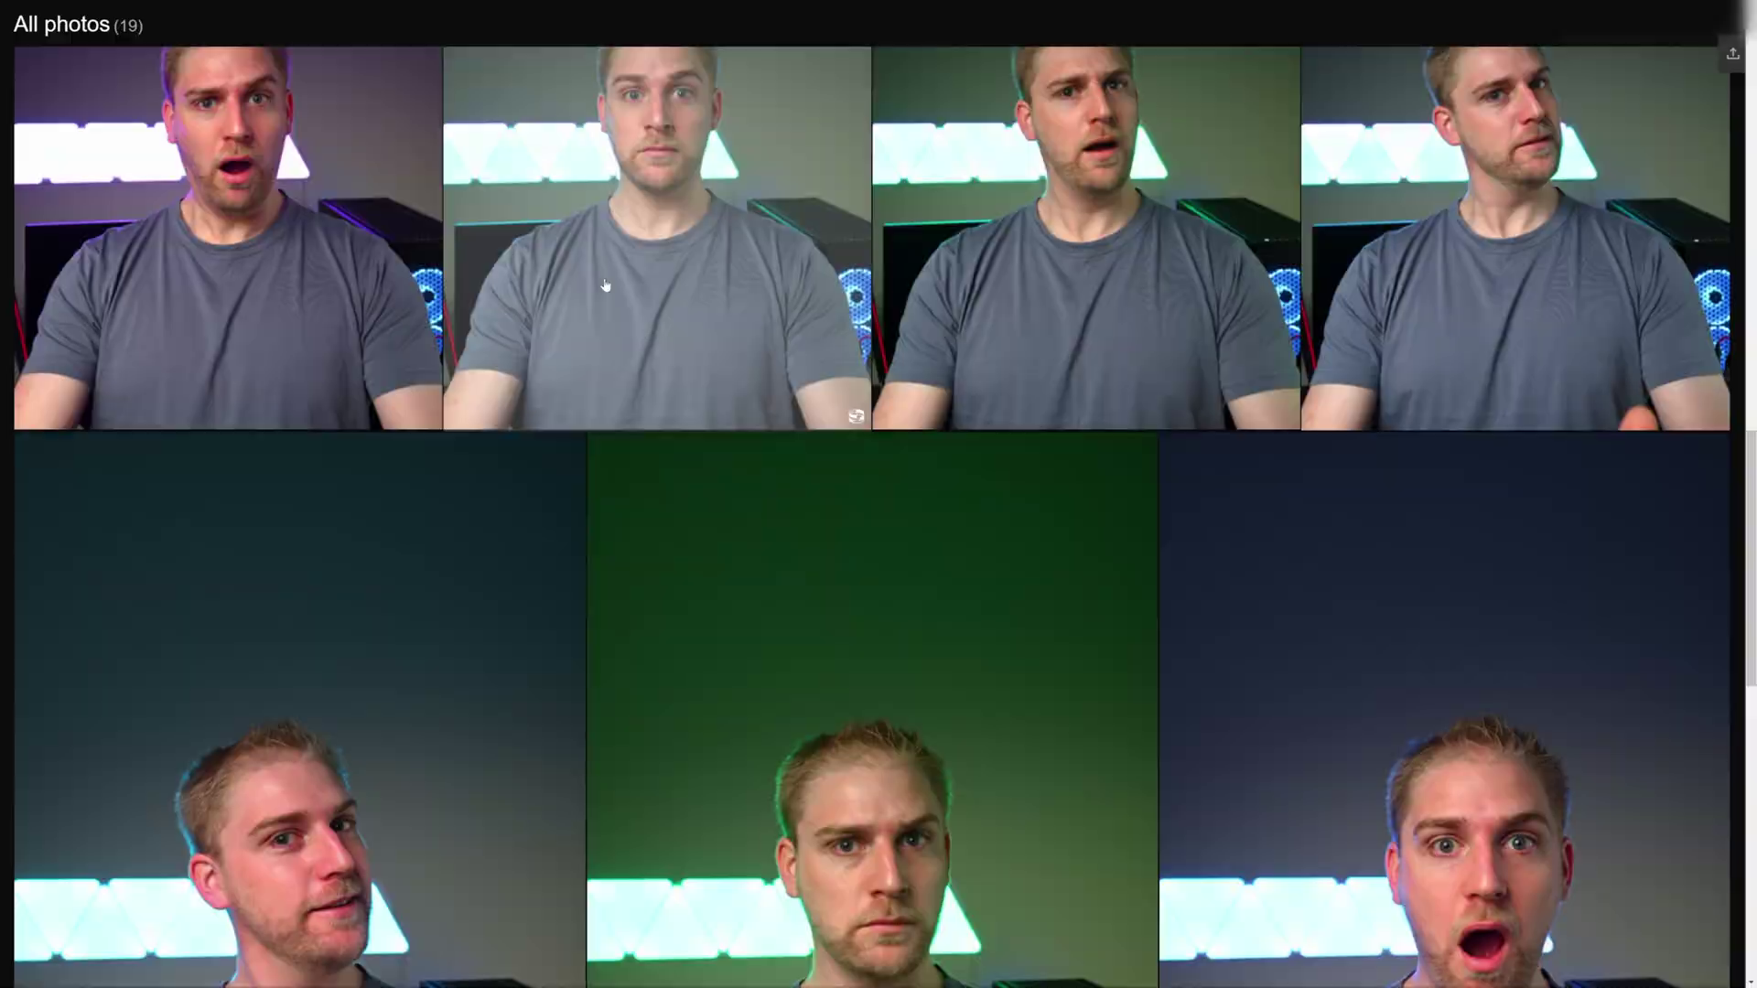
{"action": "scroll", "coordinate": [604, 285], "scroll_direction": "down", "scroll_amount": 5}
{"action": "scroll", "coordinate": [725, 271], "scroll_direction": "down", "scroll_amount": 5}
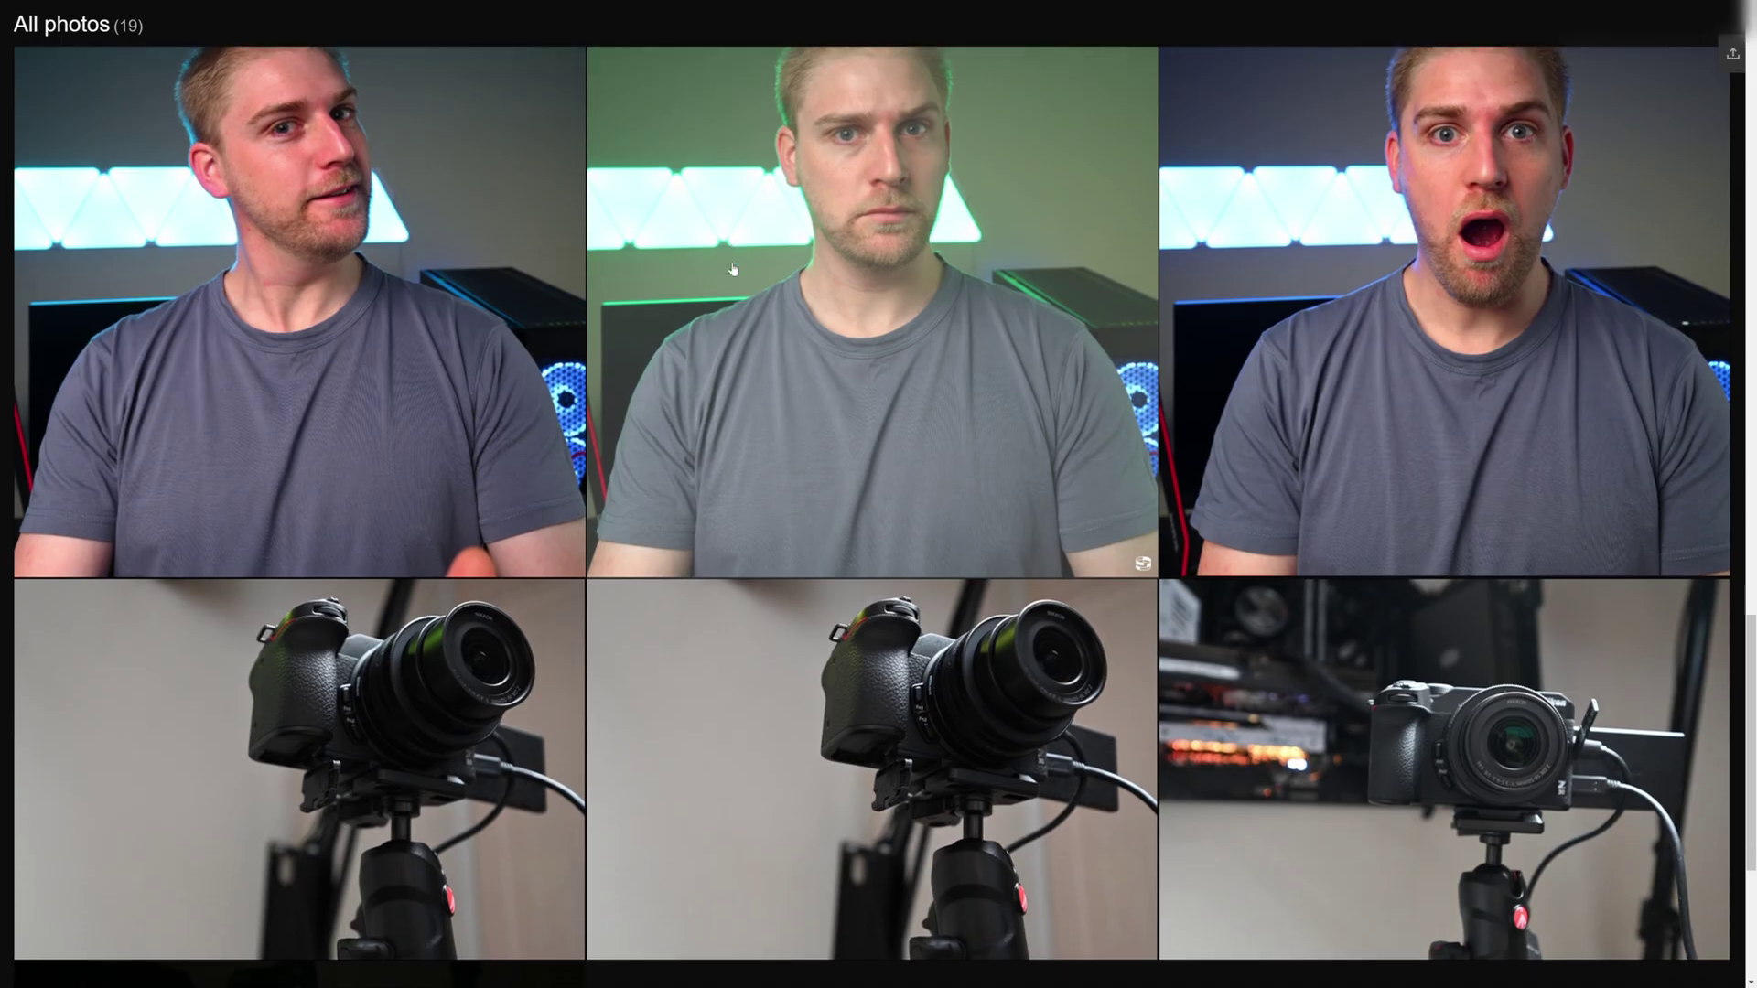
{"action": "scroll", "coordinate": [733, 269], "scroll_direction": "down", "scroll_amount": 5}
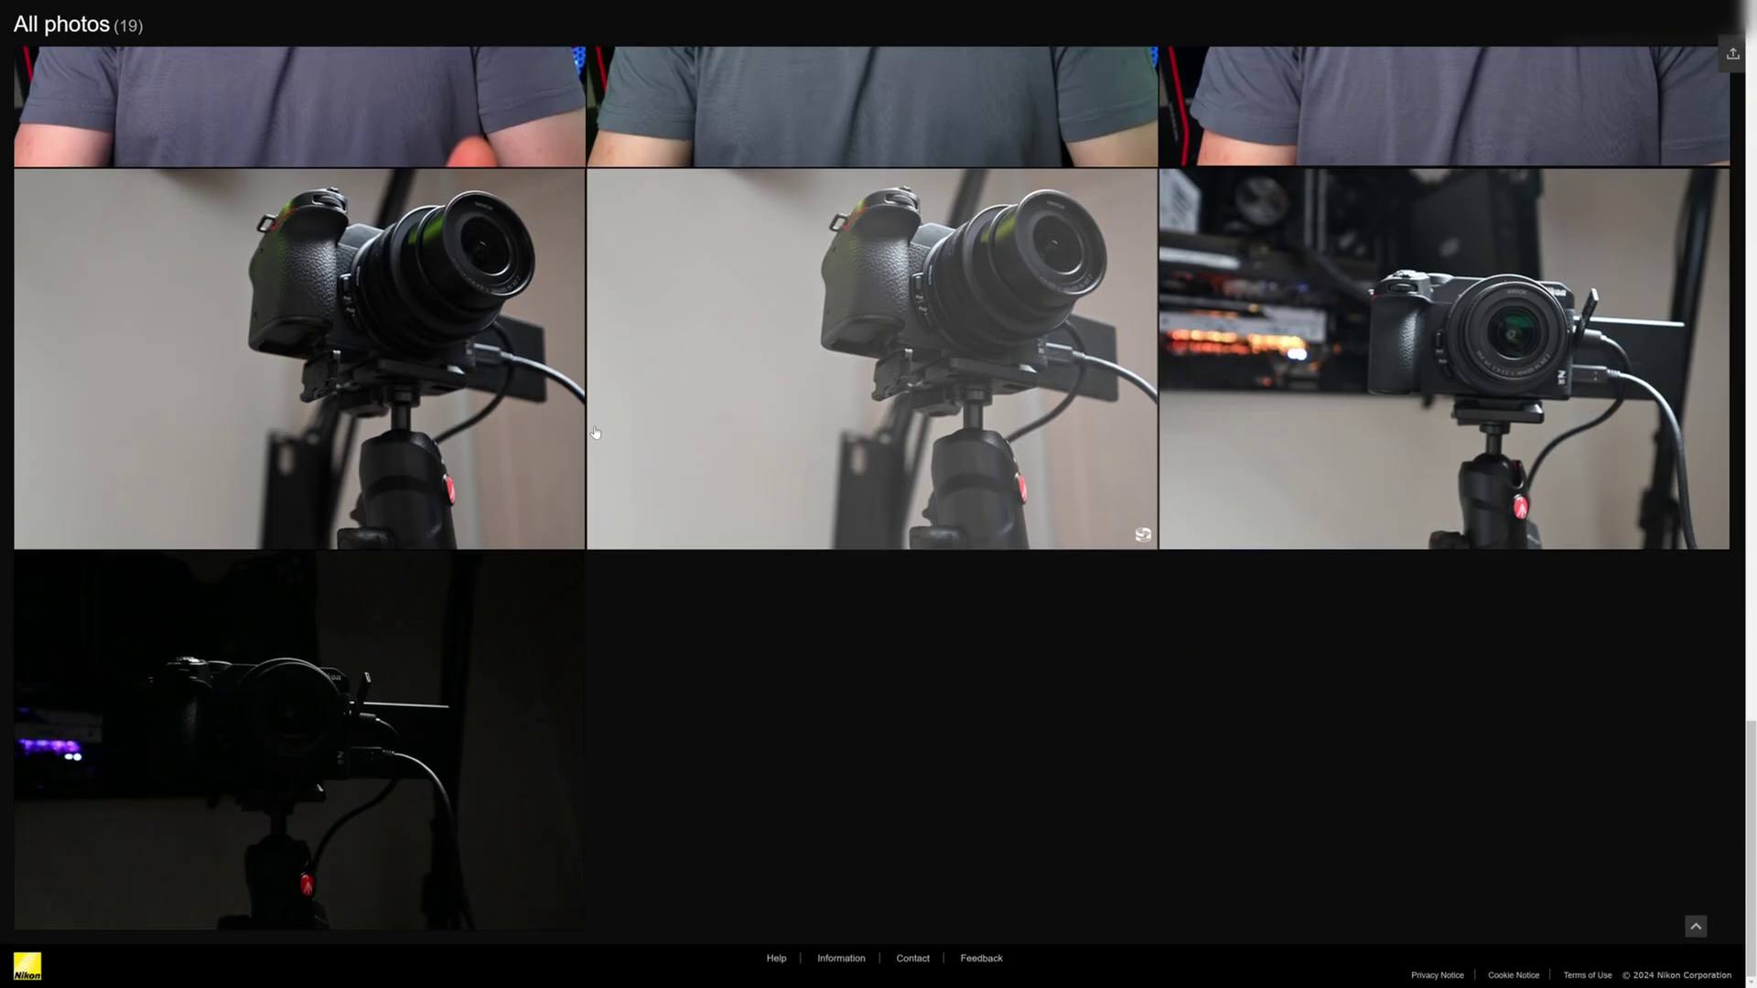
{"action": "scroll", "coordinate": [595, 432], "scroll_direction": "up", "scroll_amount": 20}
{"action": "left_click", "coordinate": [111, 55]}
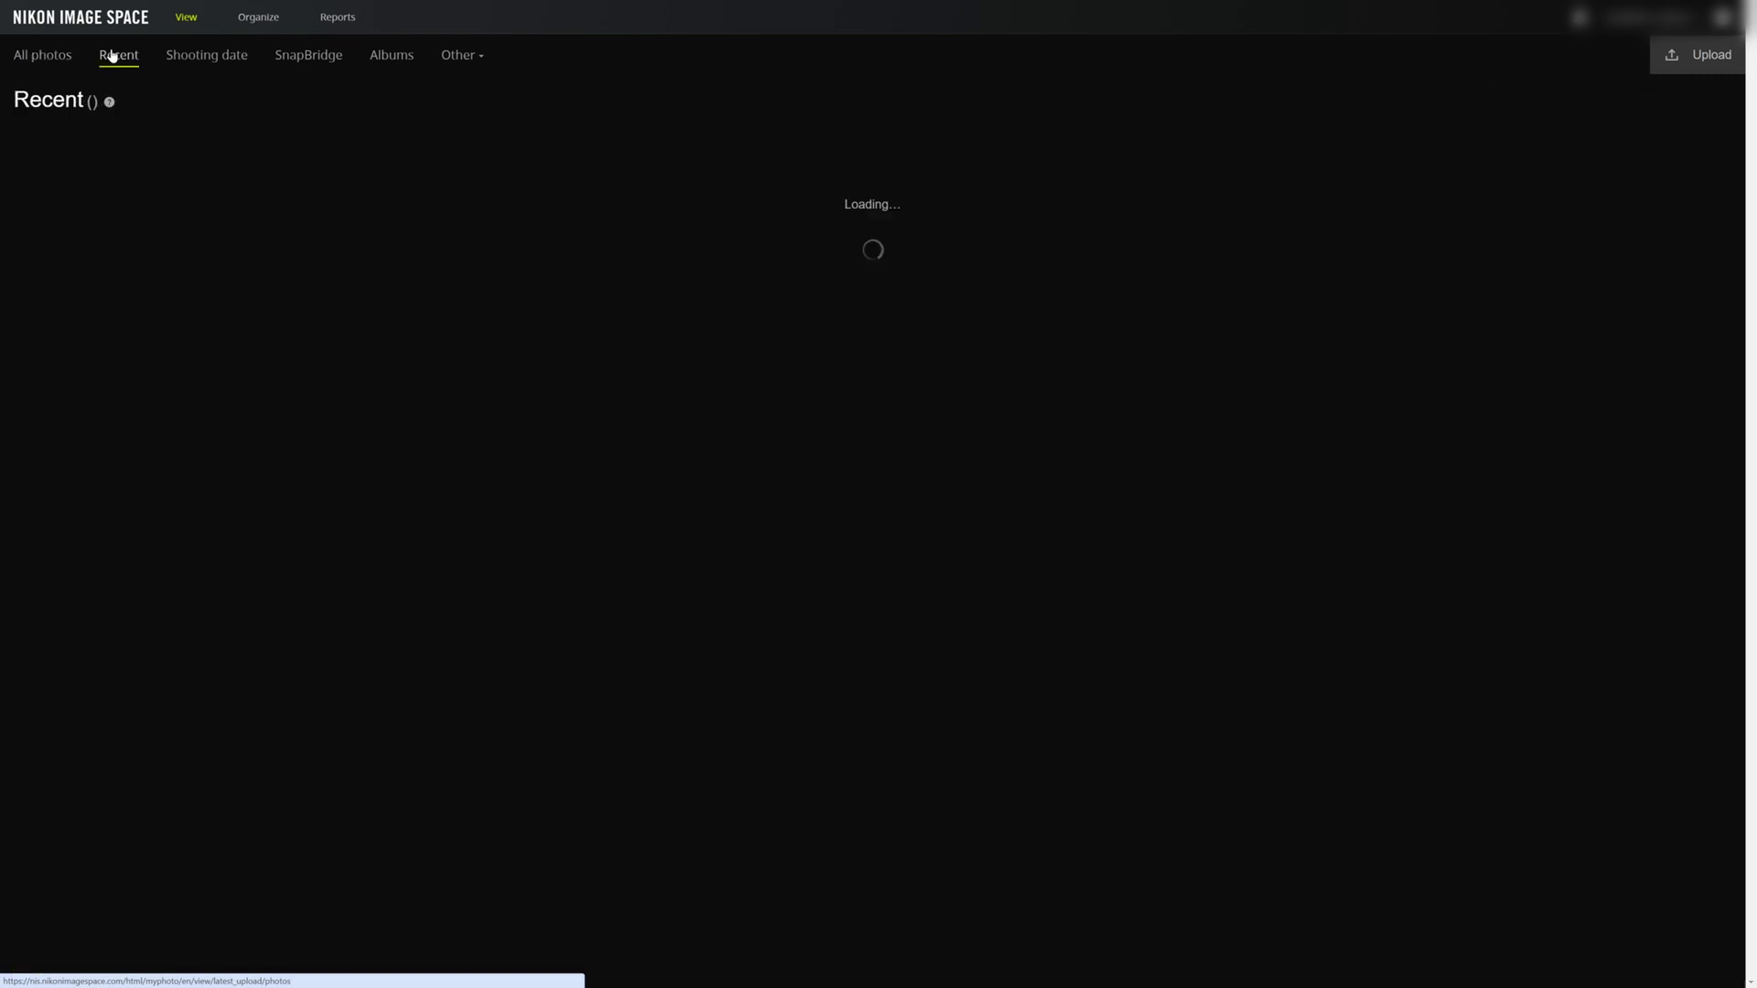
{"action": "left_click", "coordinate": [207, 56]}
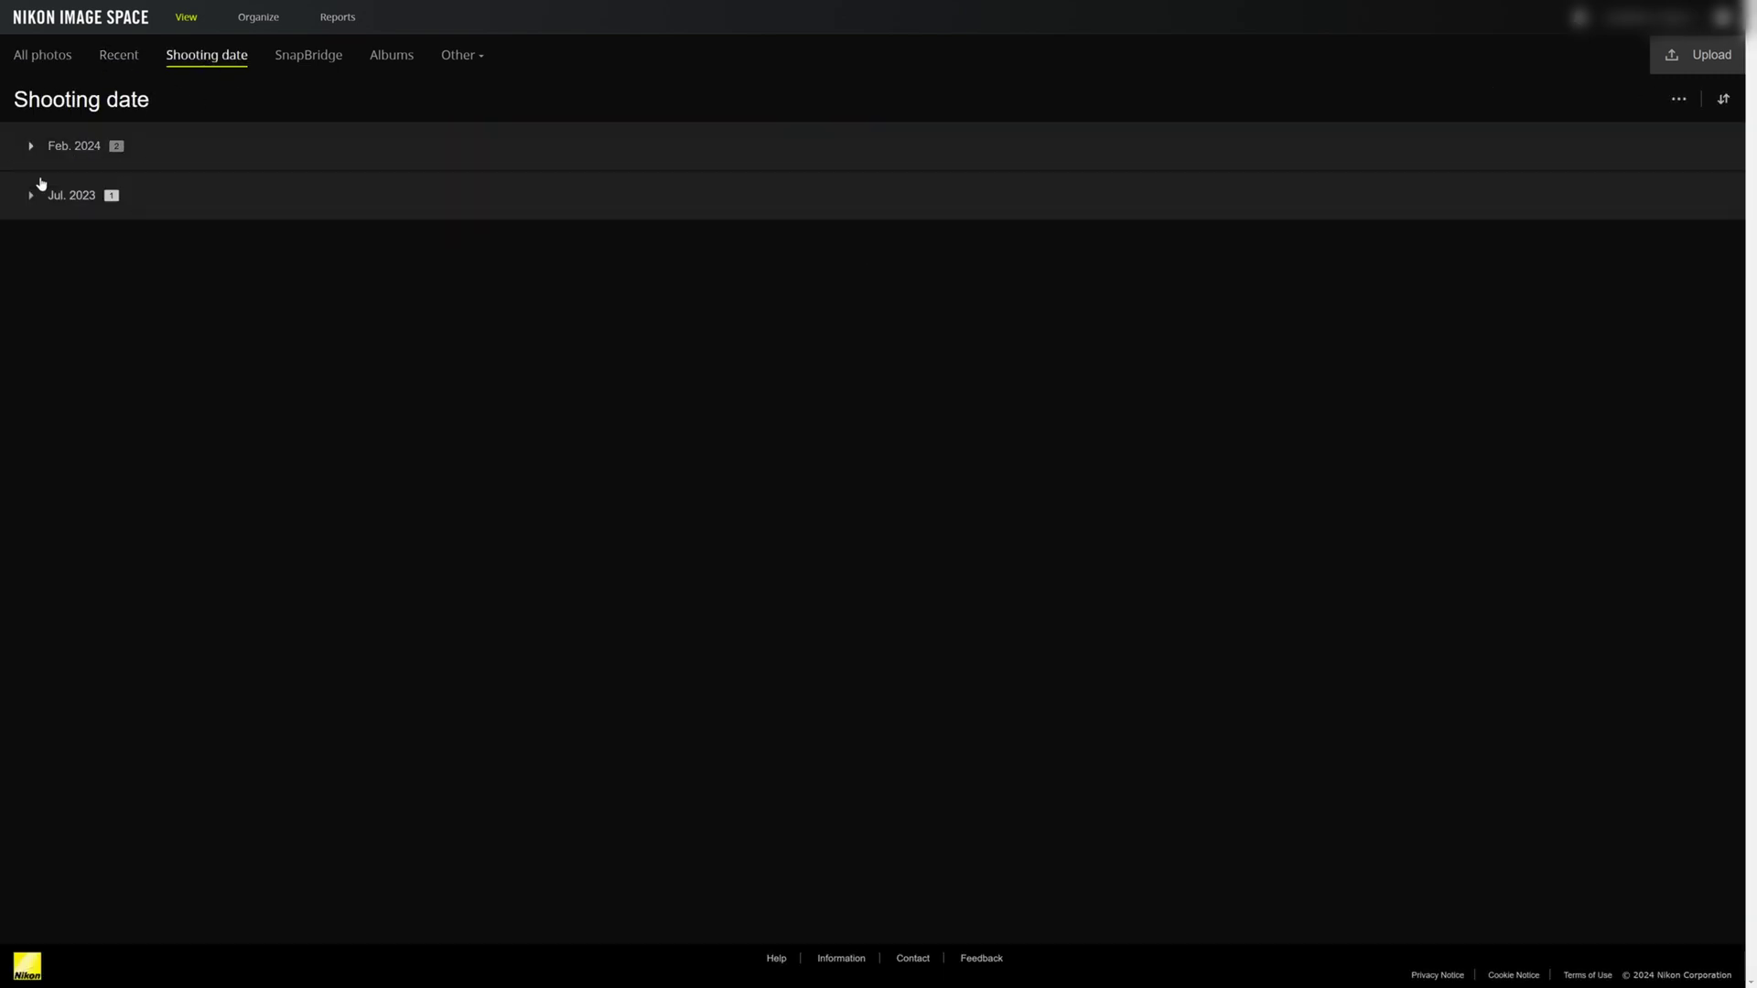
{"action": "left_click", "coordinate": [306, 57]}
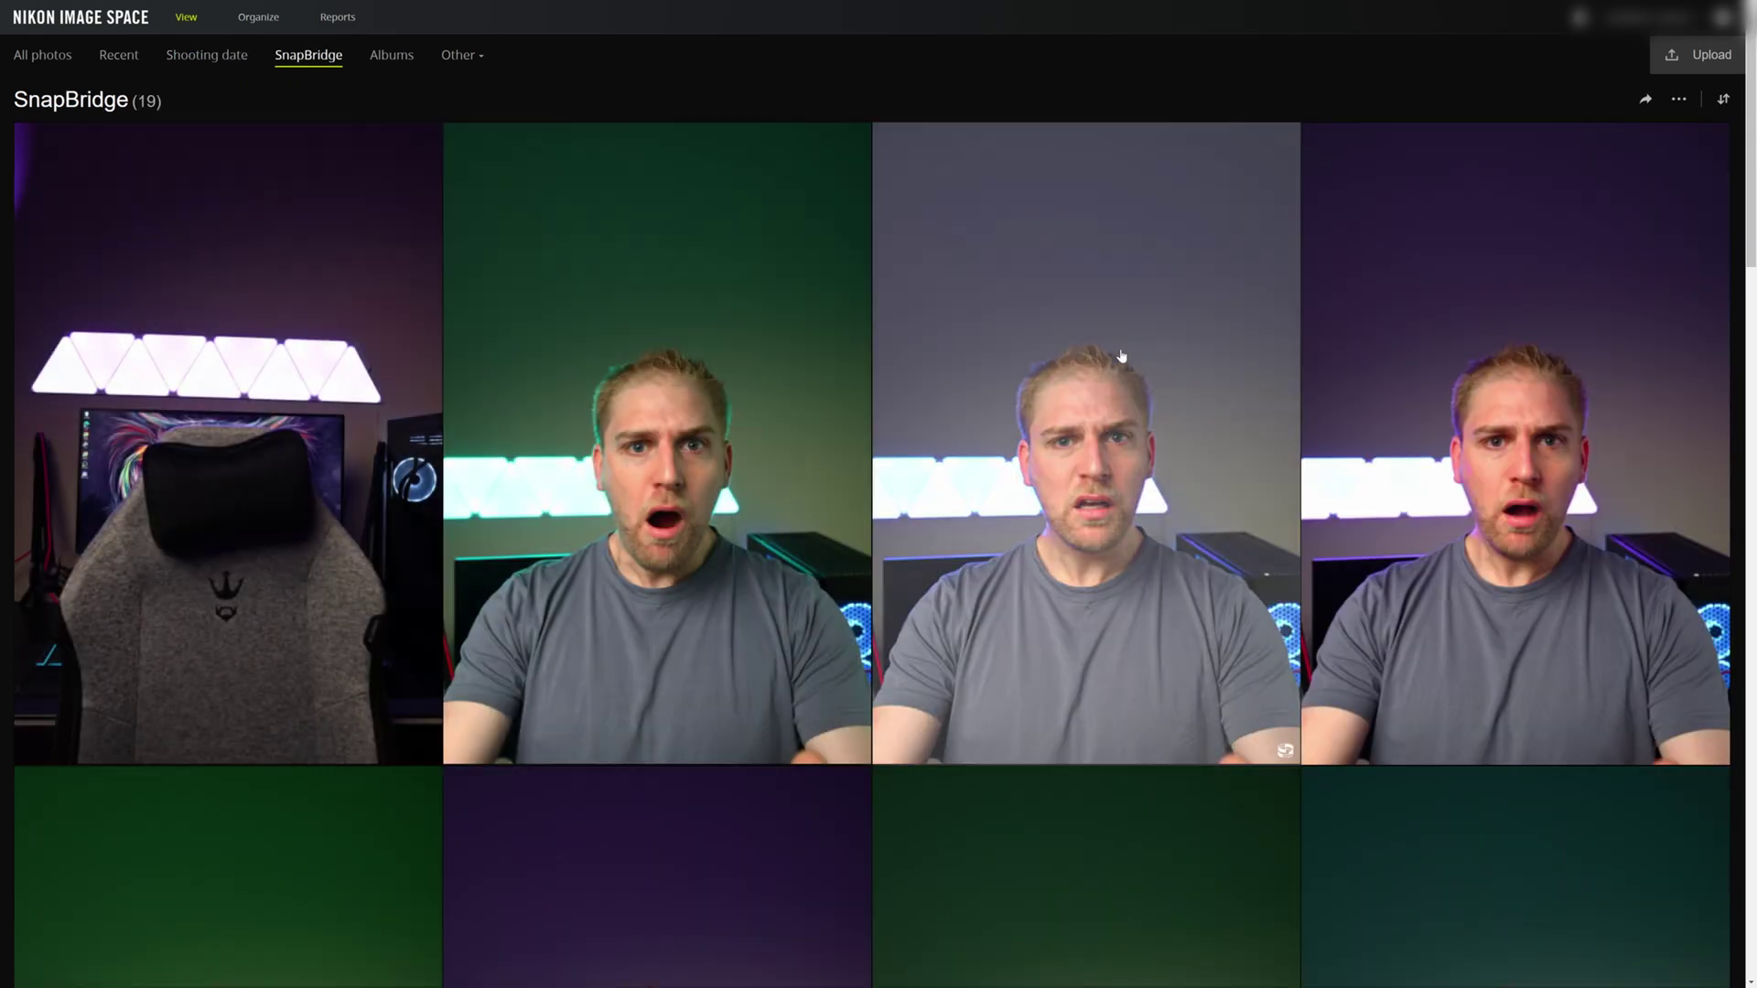
{"action": "scroll", "coordinate": [1126, 366], "scroll_direction": "down", "scroll_amount": 4}
{"action": "scroll", "coordinate": [691, 369], "scroll_direction": "up", "scroll_amount": 4}
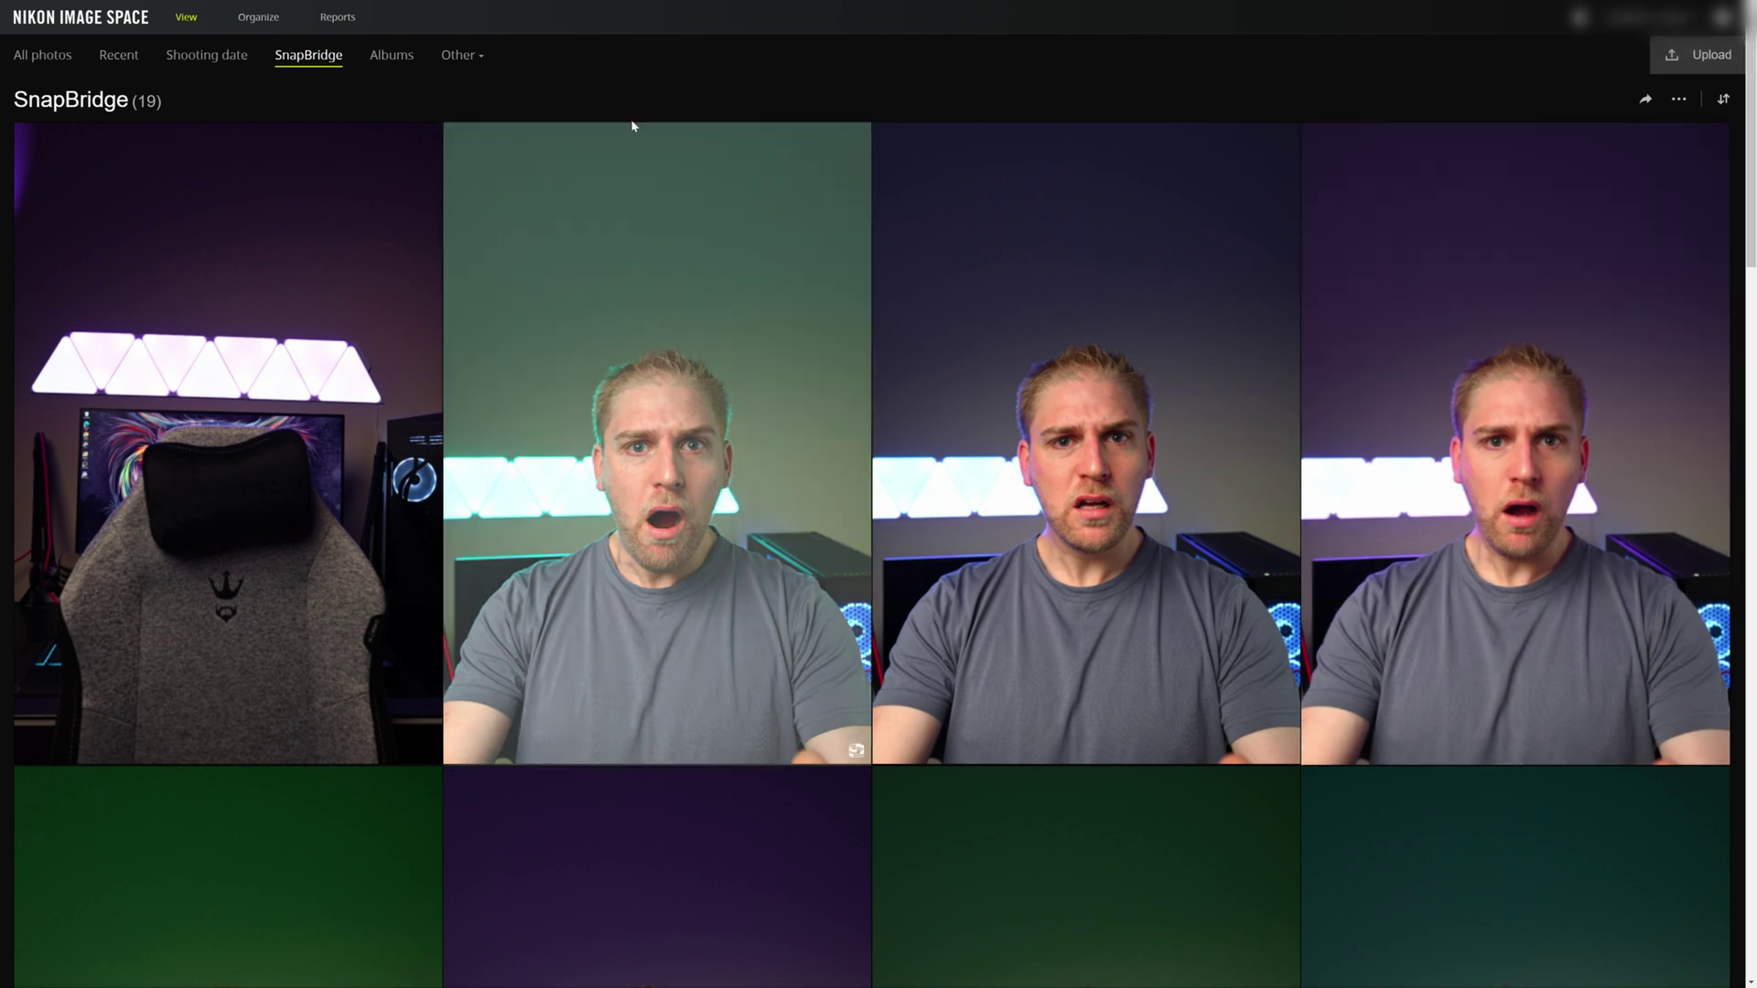
{"action": "left_click", "coordinate": [392, 57]}
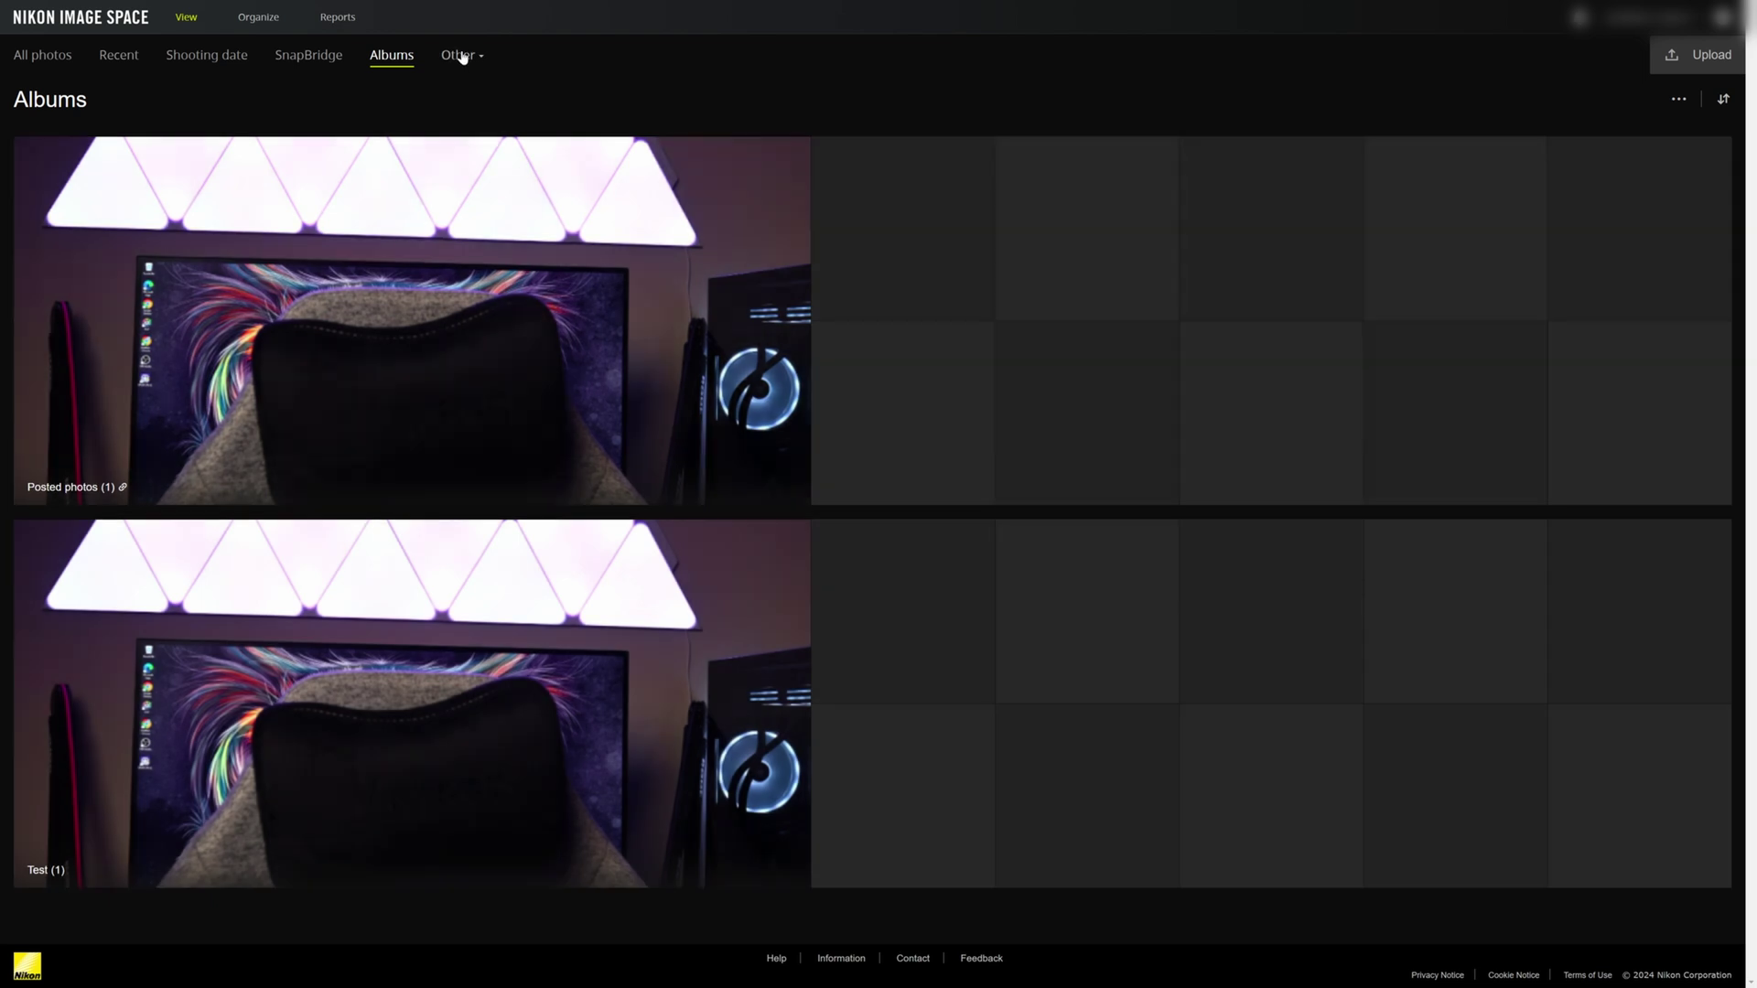
{"action": "left_click", "coordinate": [460, 55]}
{"action": "left_click", "coordinate": [499, 84]}
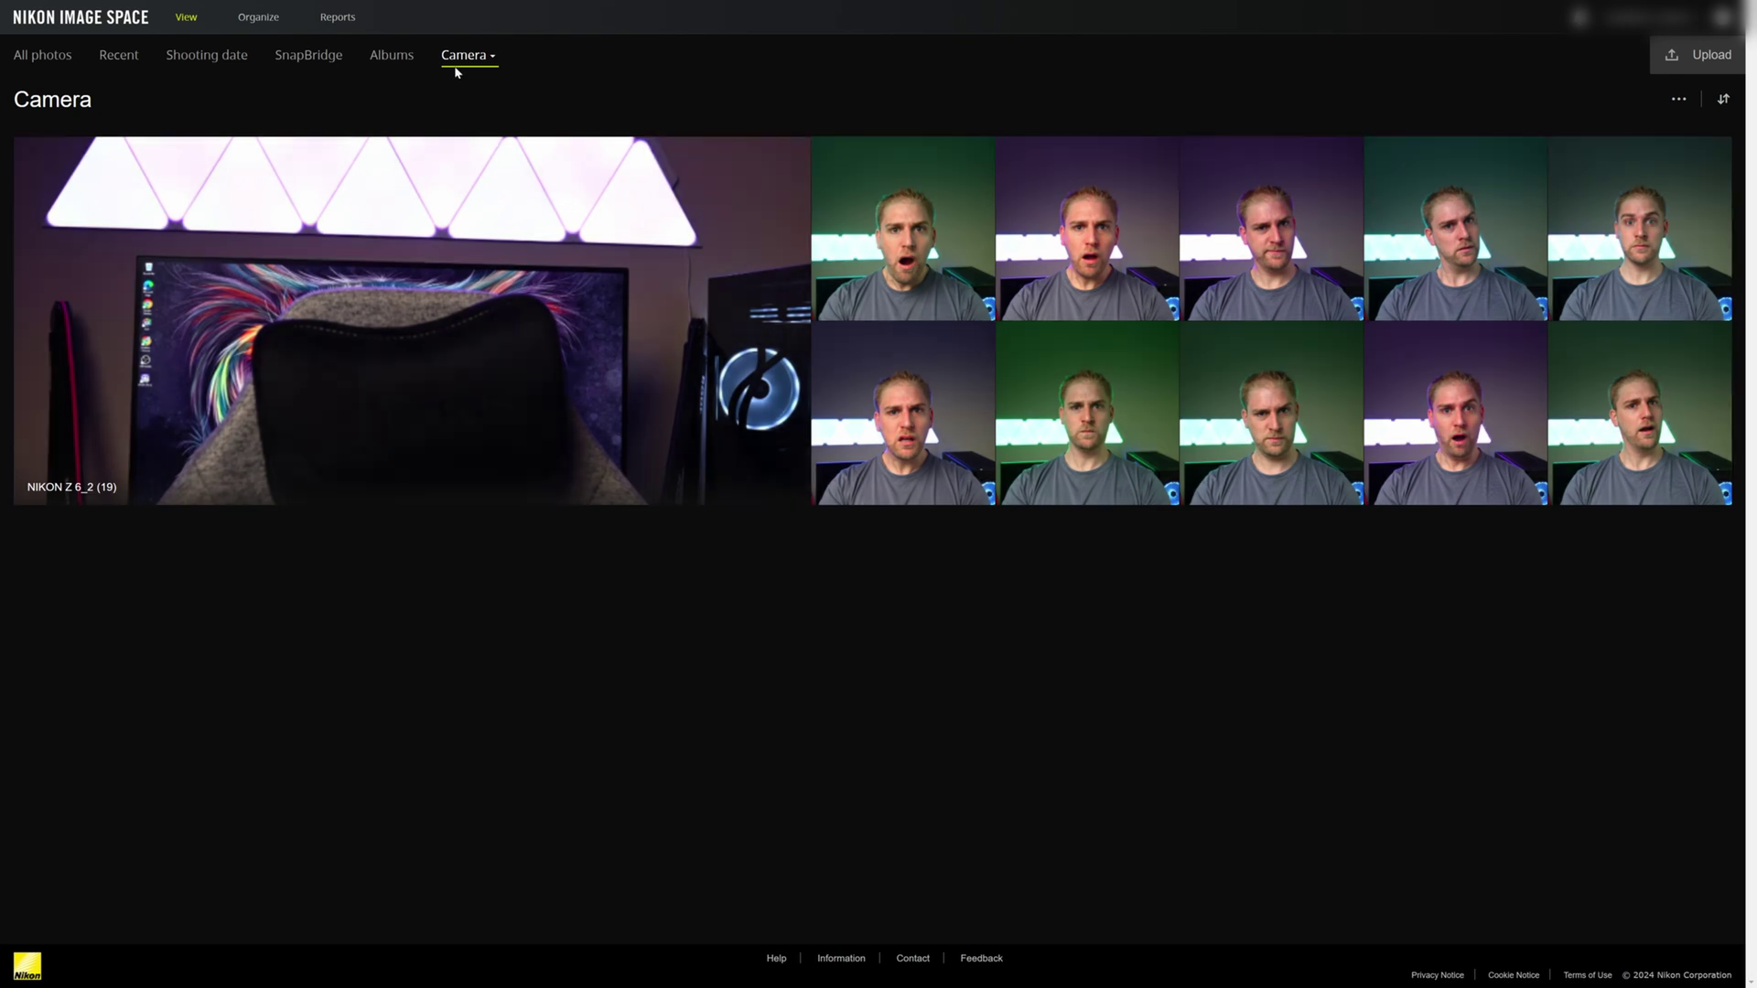
{"action": "left_click", "coordinate": [467, 56]}
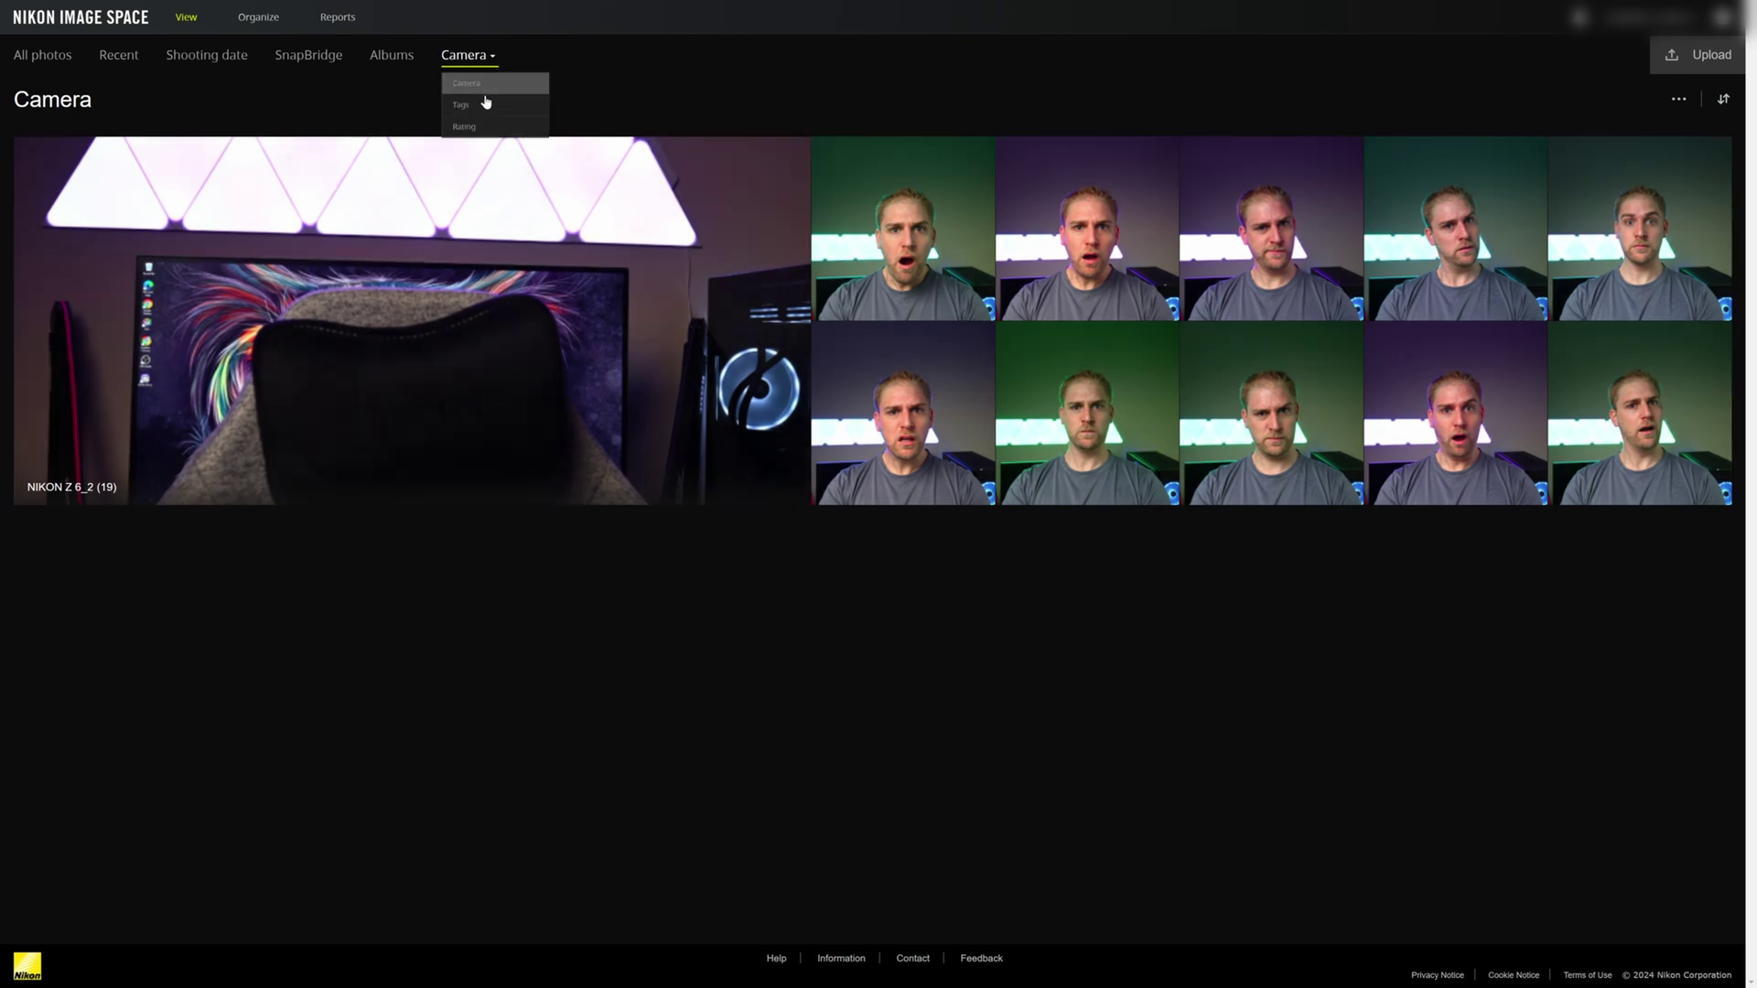
{"action": "left_click", "coordinate": [488, 106]}
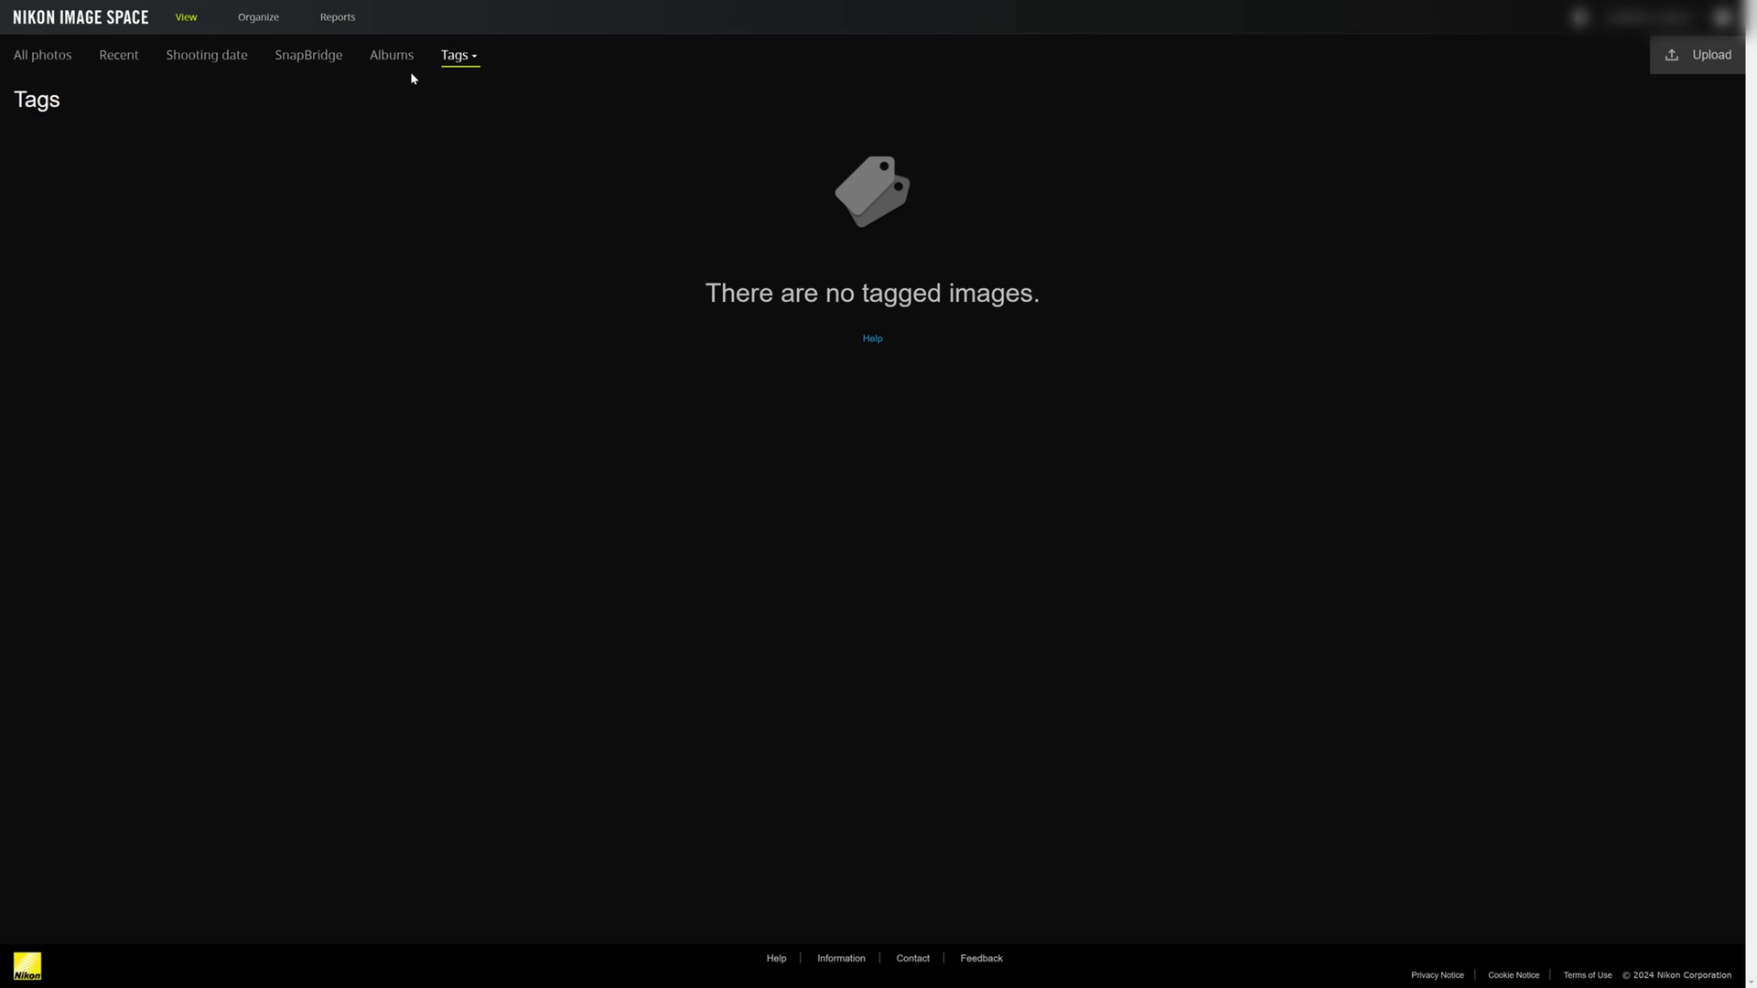
{"action": "left_click", "coordinate": [454, 56]}
{"action": "left_click", "coordinate": [477, 112]}
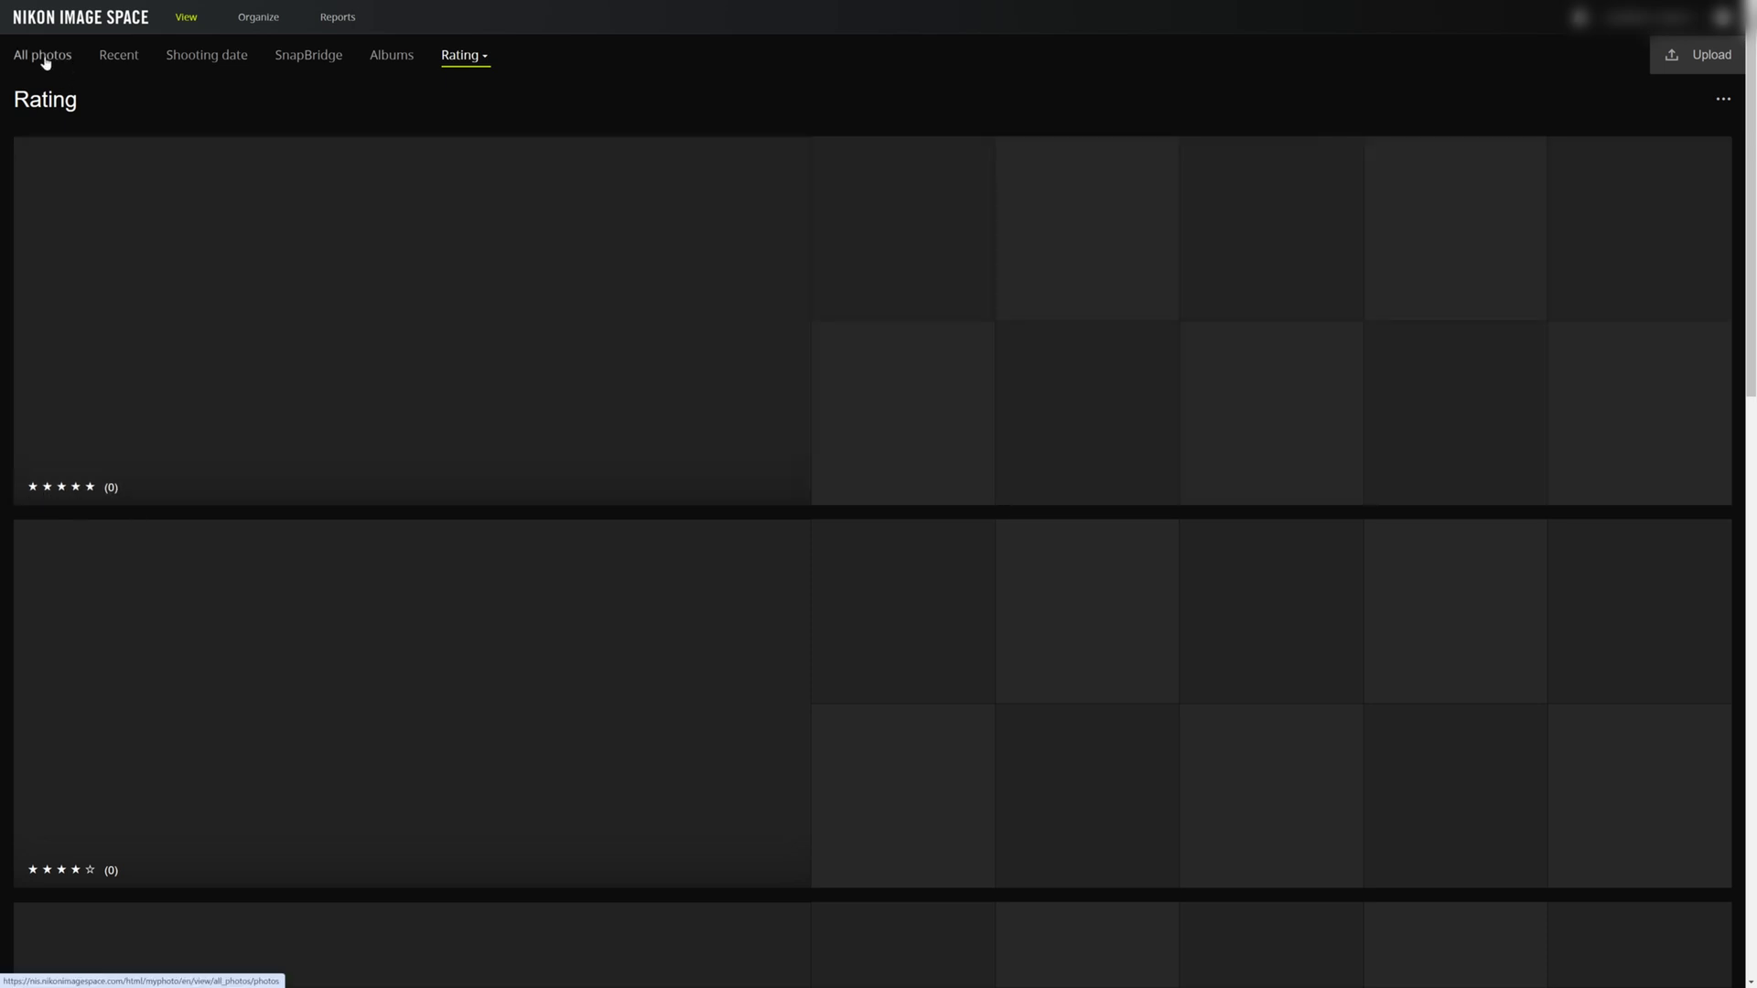
{"action": "left_click", "coordinate": [44, 61]}
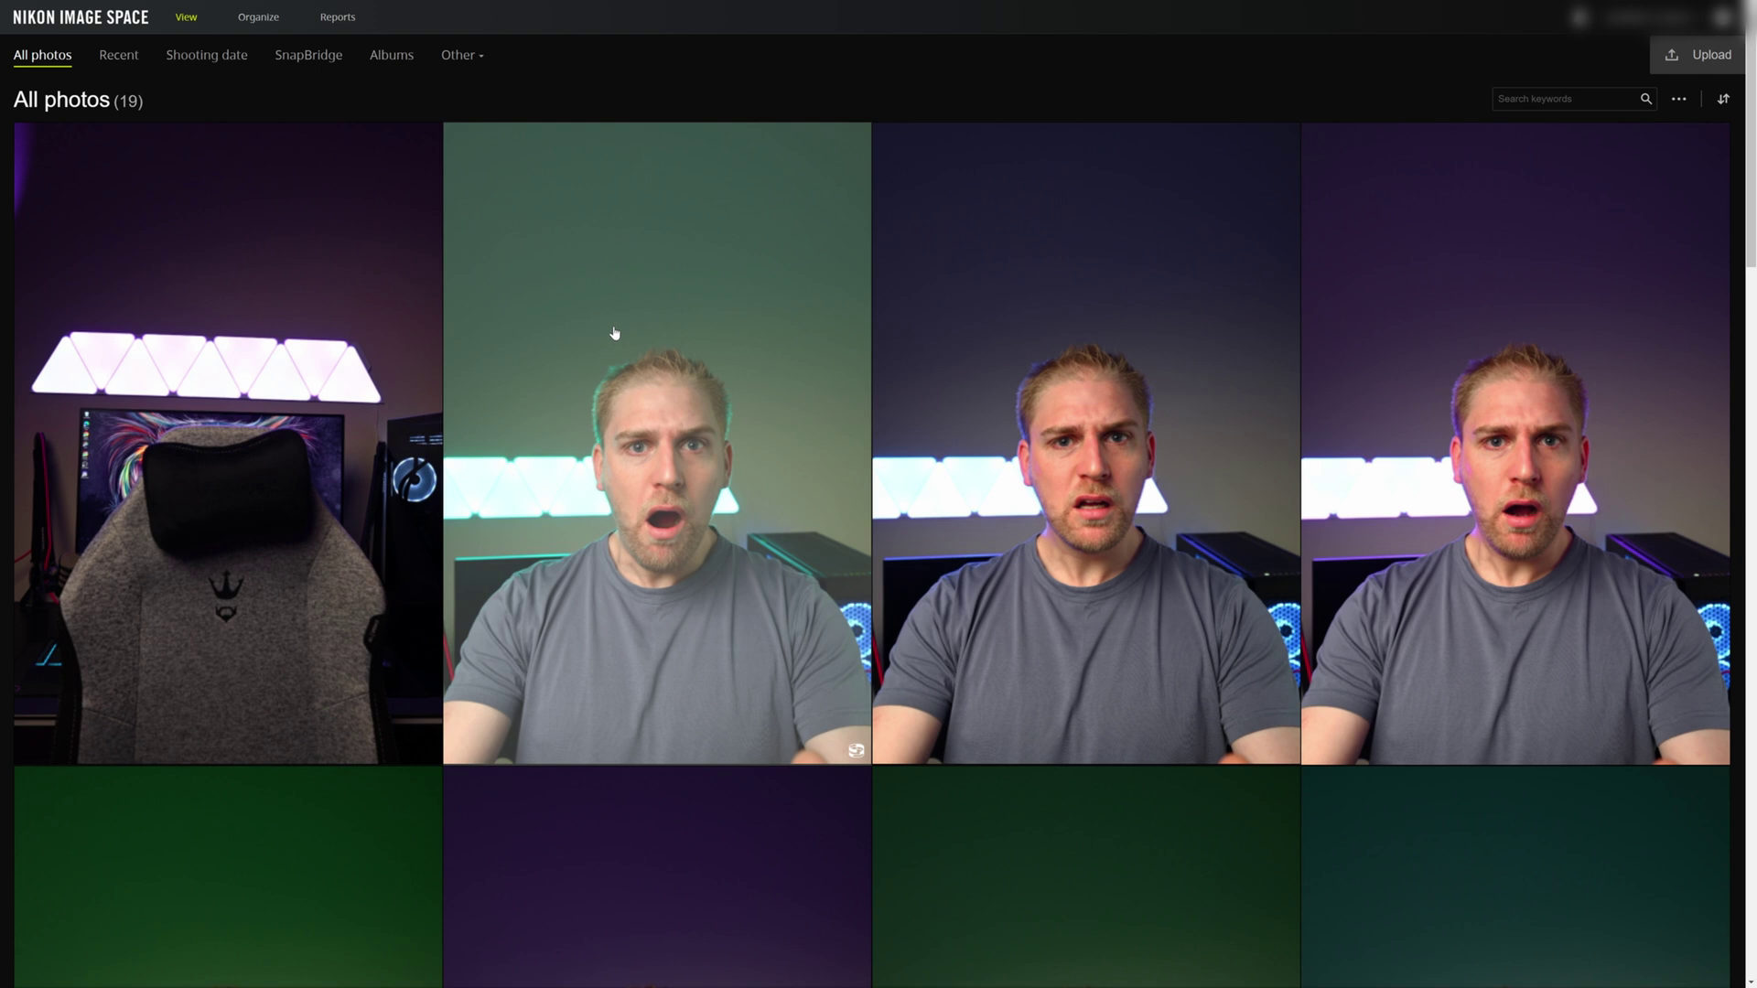
{"action": "scroll", "coordinate": [613, 329], "scroll_direction": "down", "scroll_amount": 1}
- Open DSC_1762.JPG and add it to a new album named 'New album'
{"action": "left_click", "coordinate": [222, 344]}
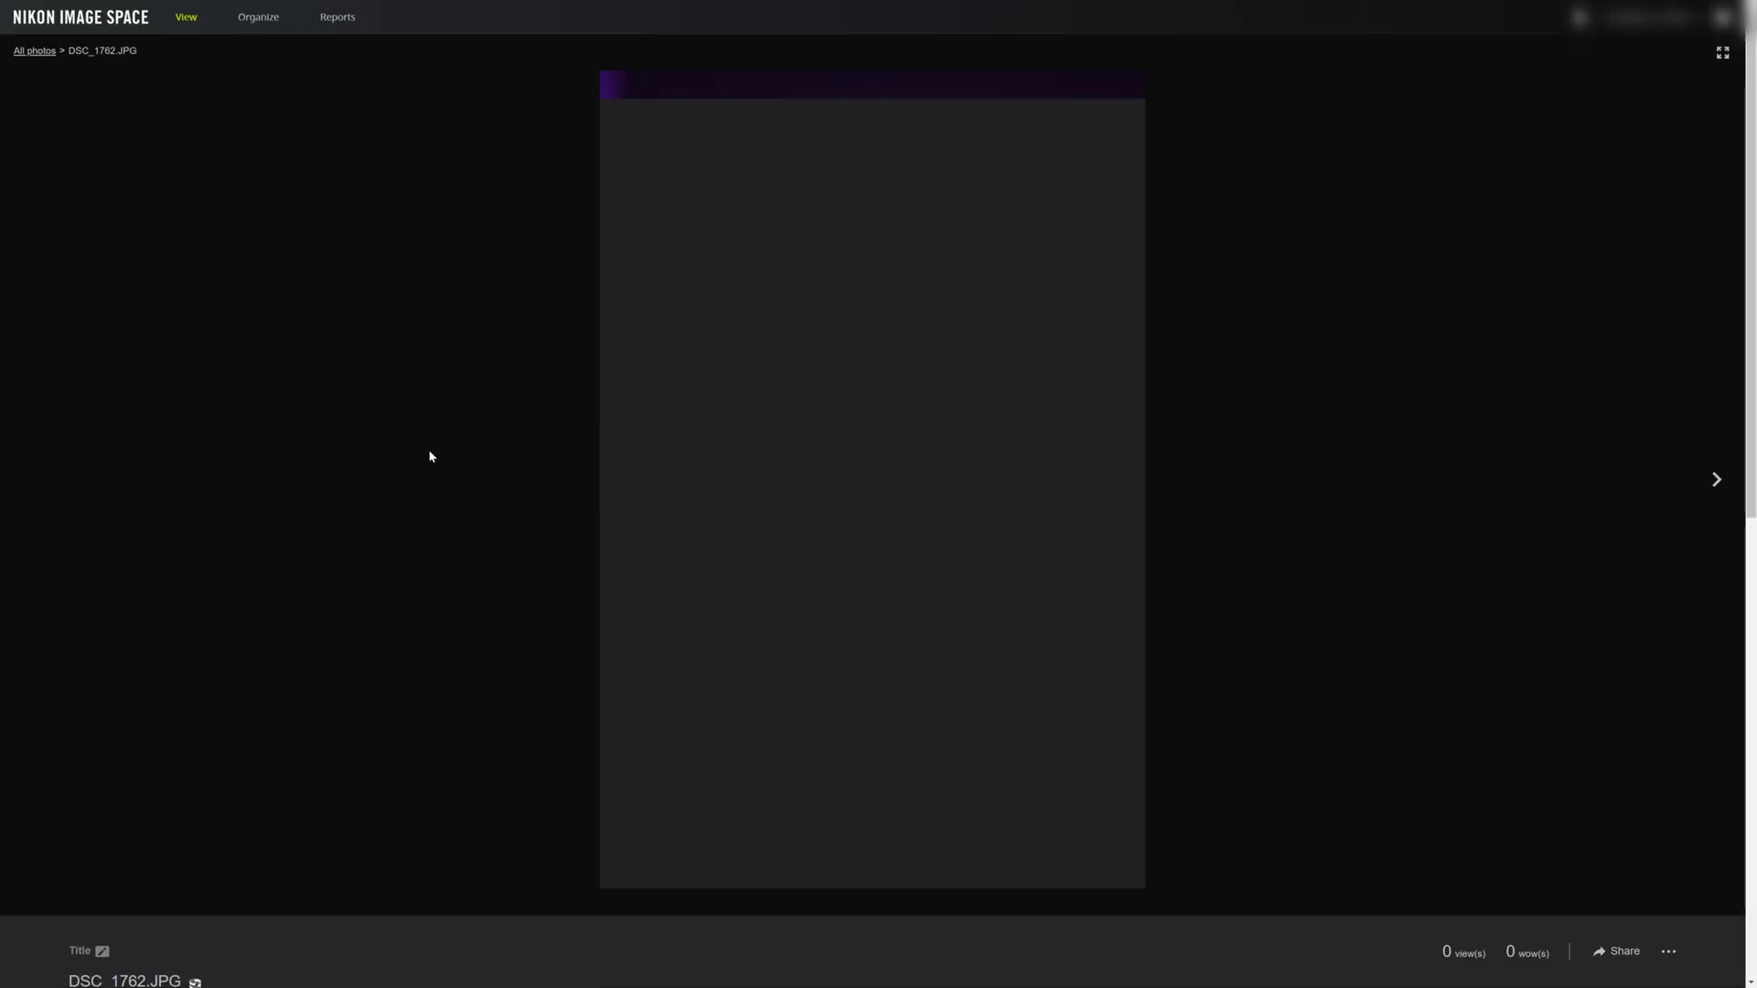
{"action": "scroll", "coordinate": [429, 451], "scroll_direction": "down", "scroll_amount": 3}
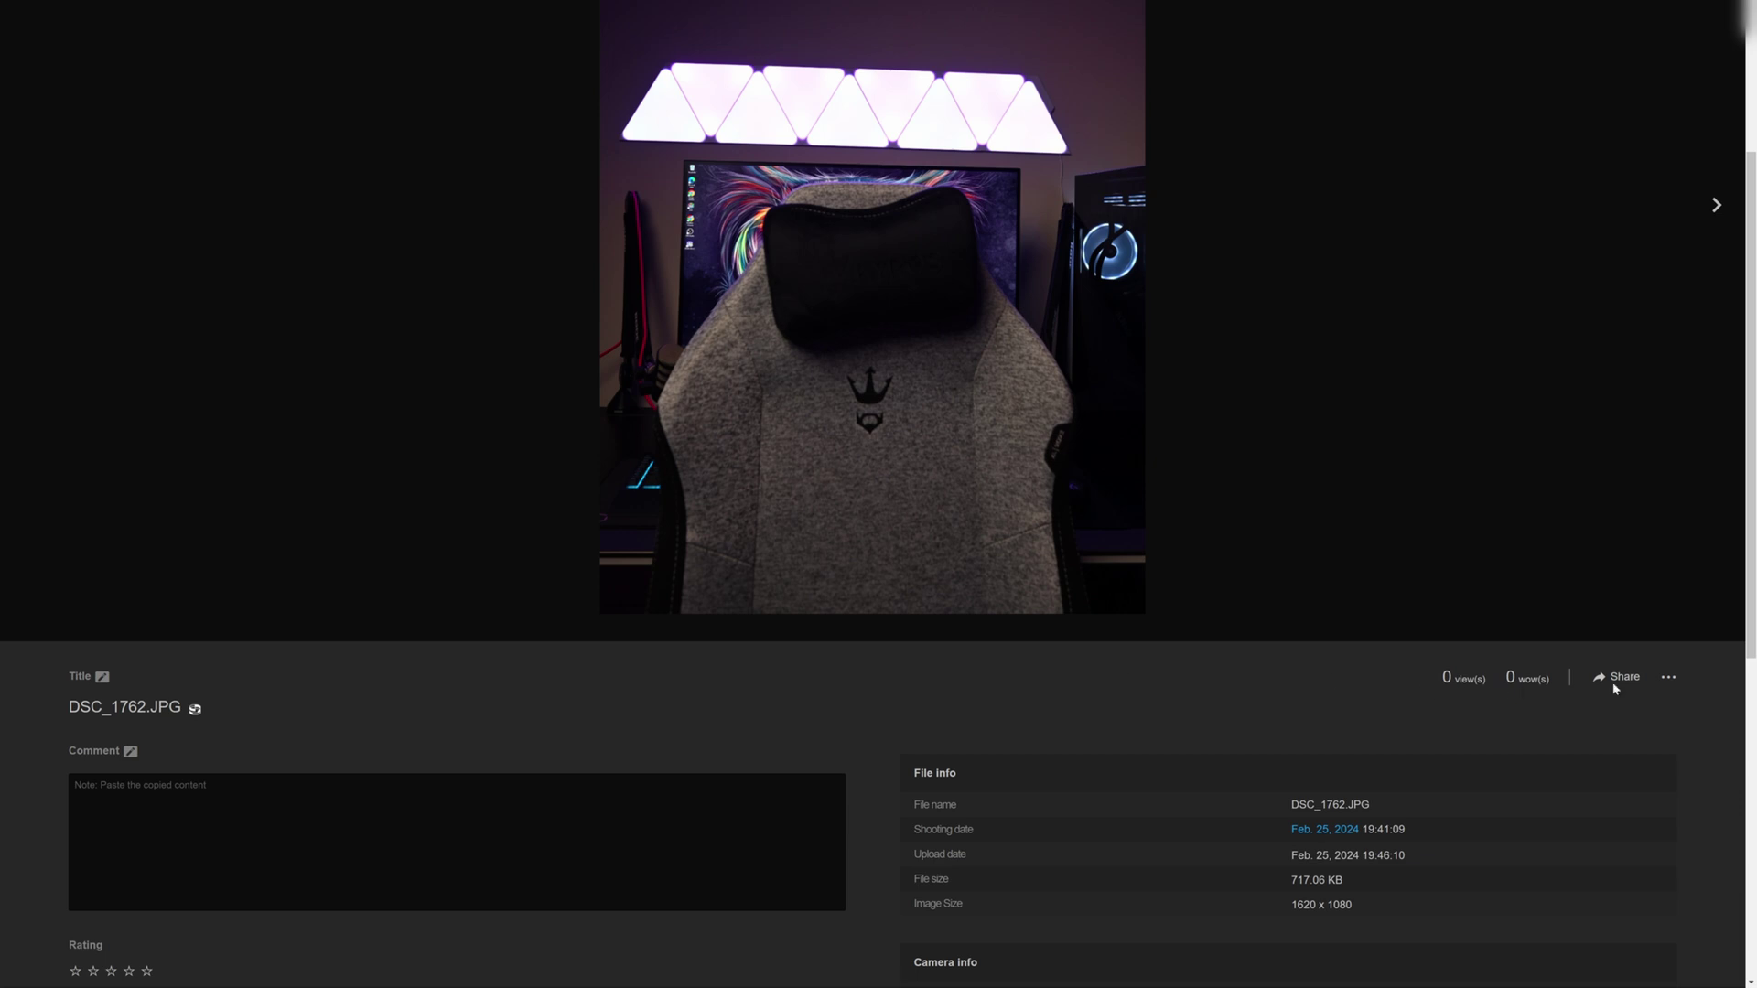
{"action": "left_click", "coordinate": [1668, 679]}
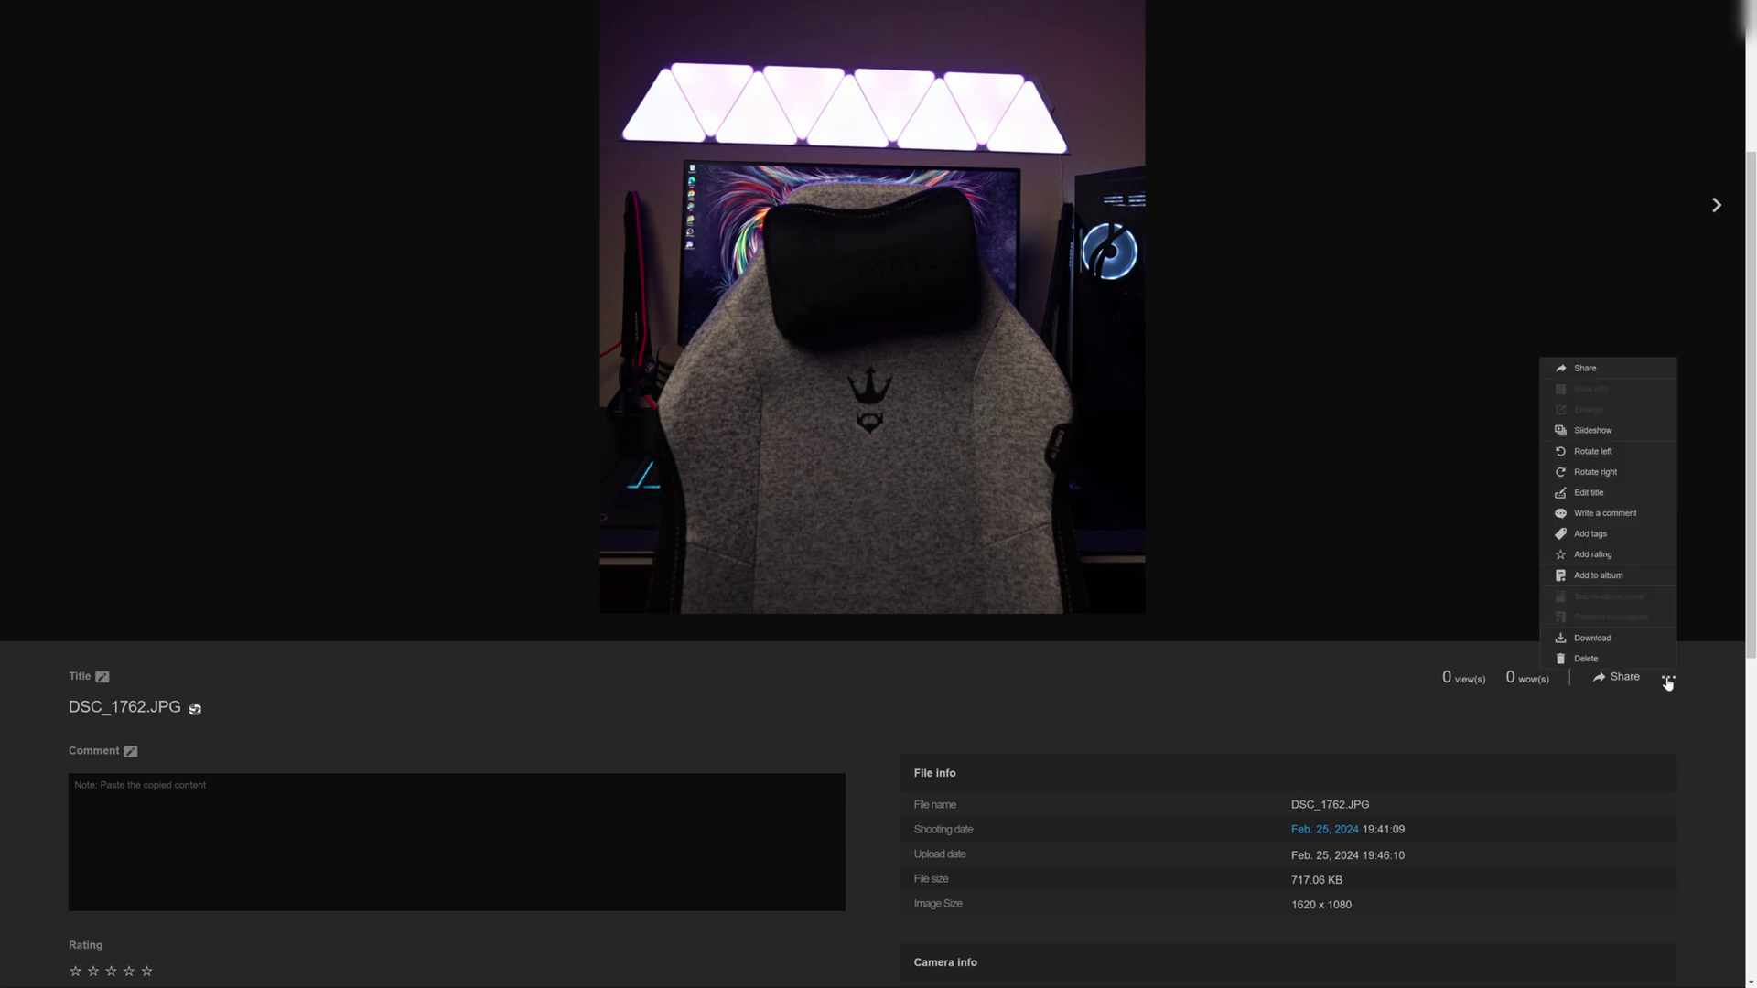
{"action": "left_click", "coordinate": [1615, 577]}
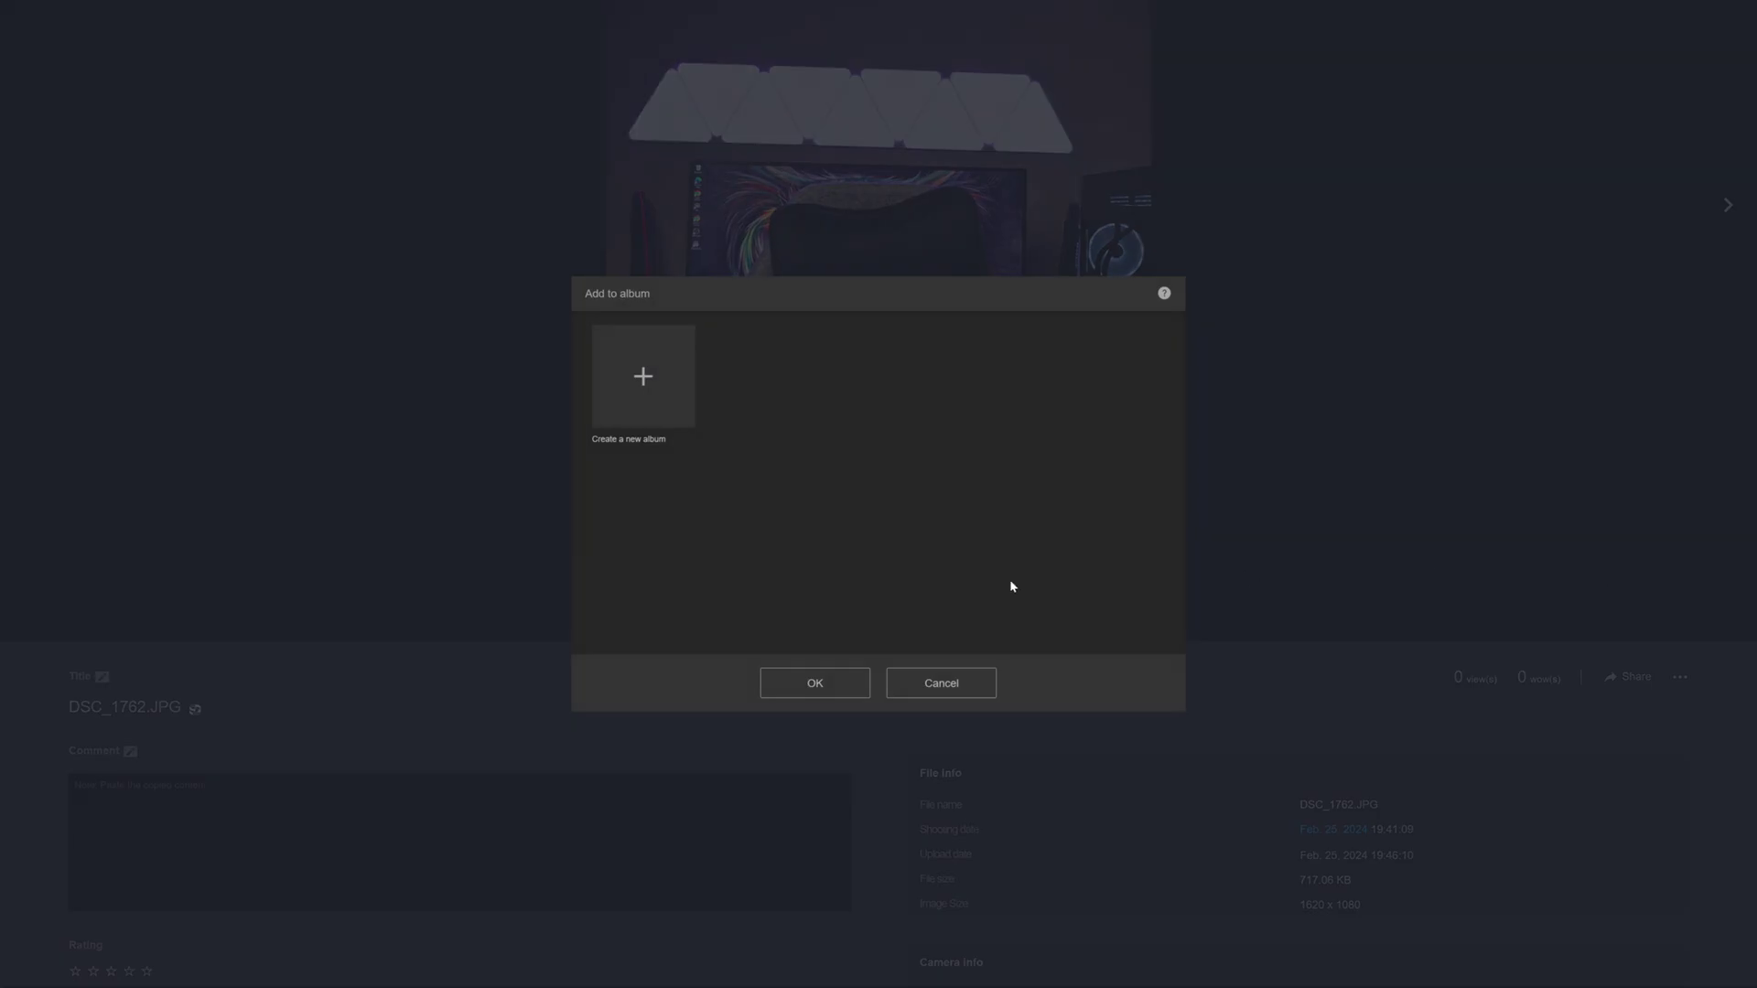
{"action": "left_click", "coordinate": [650, 398]}
{"action": "type", "text": "New album"}
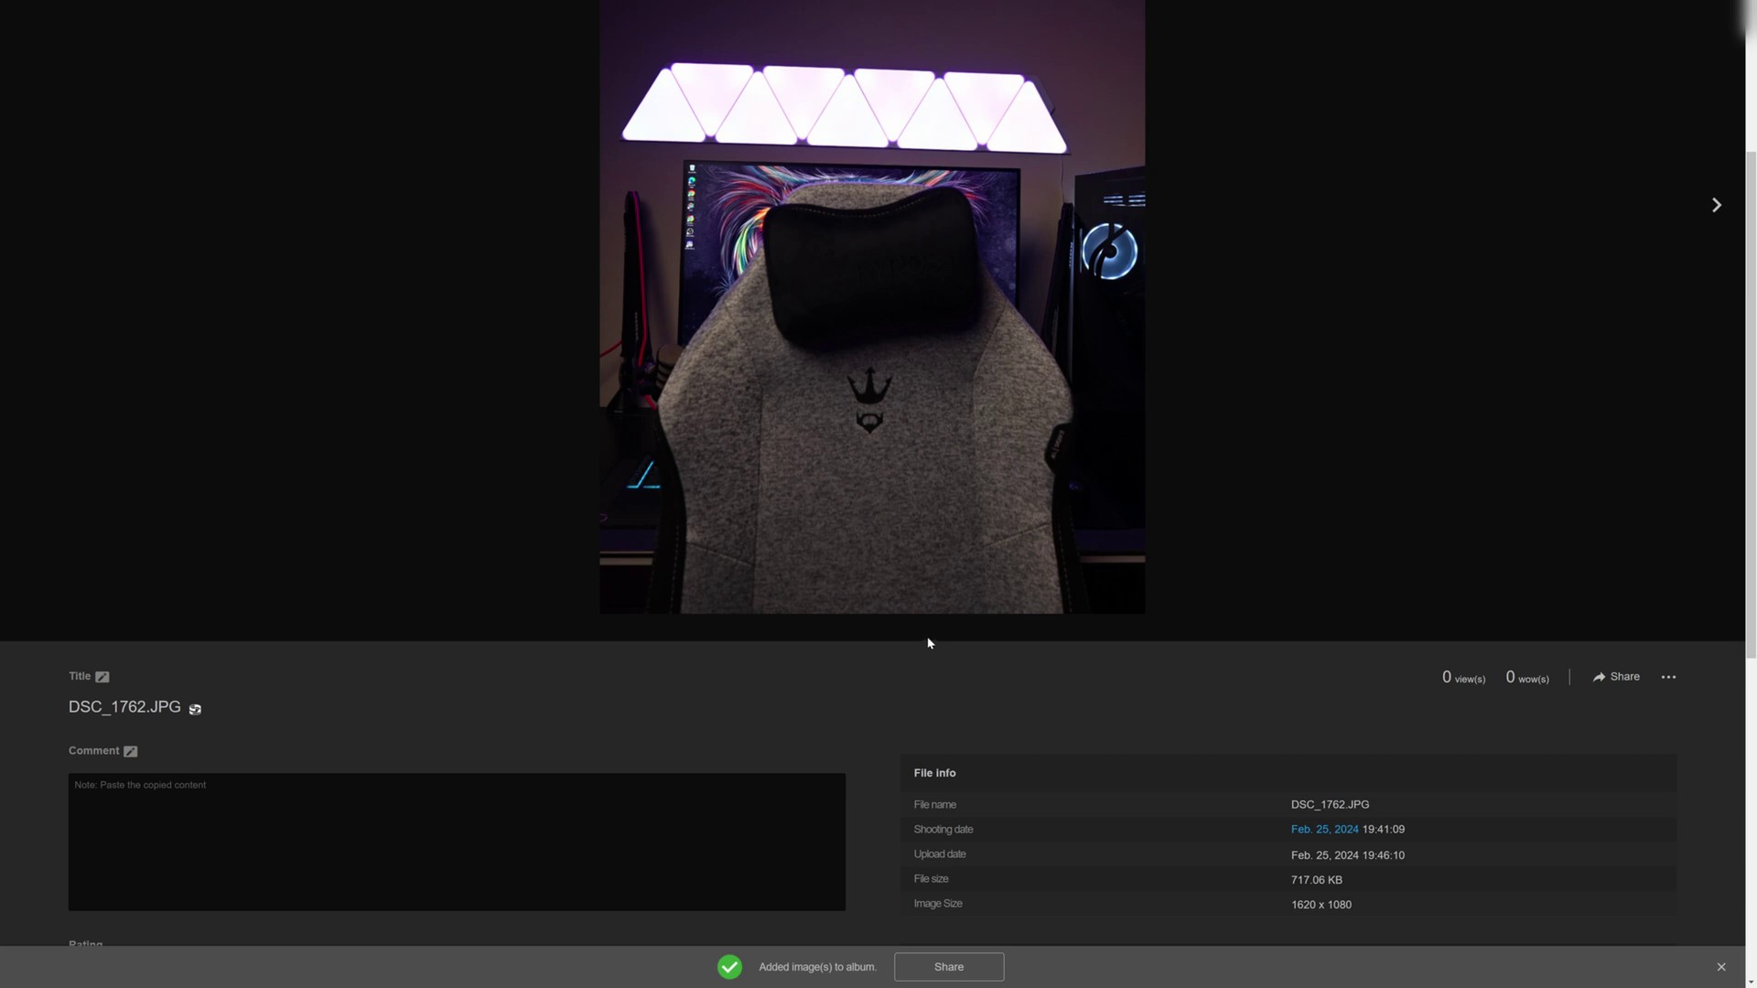
{"action": "scroll", "coordinate": [934, 499], "scroll_direction": "down", "scroll_amount": 3}
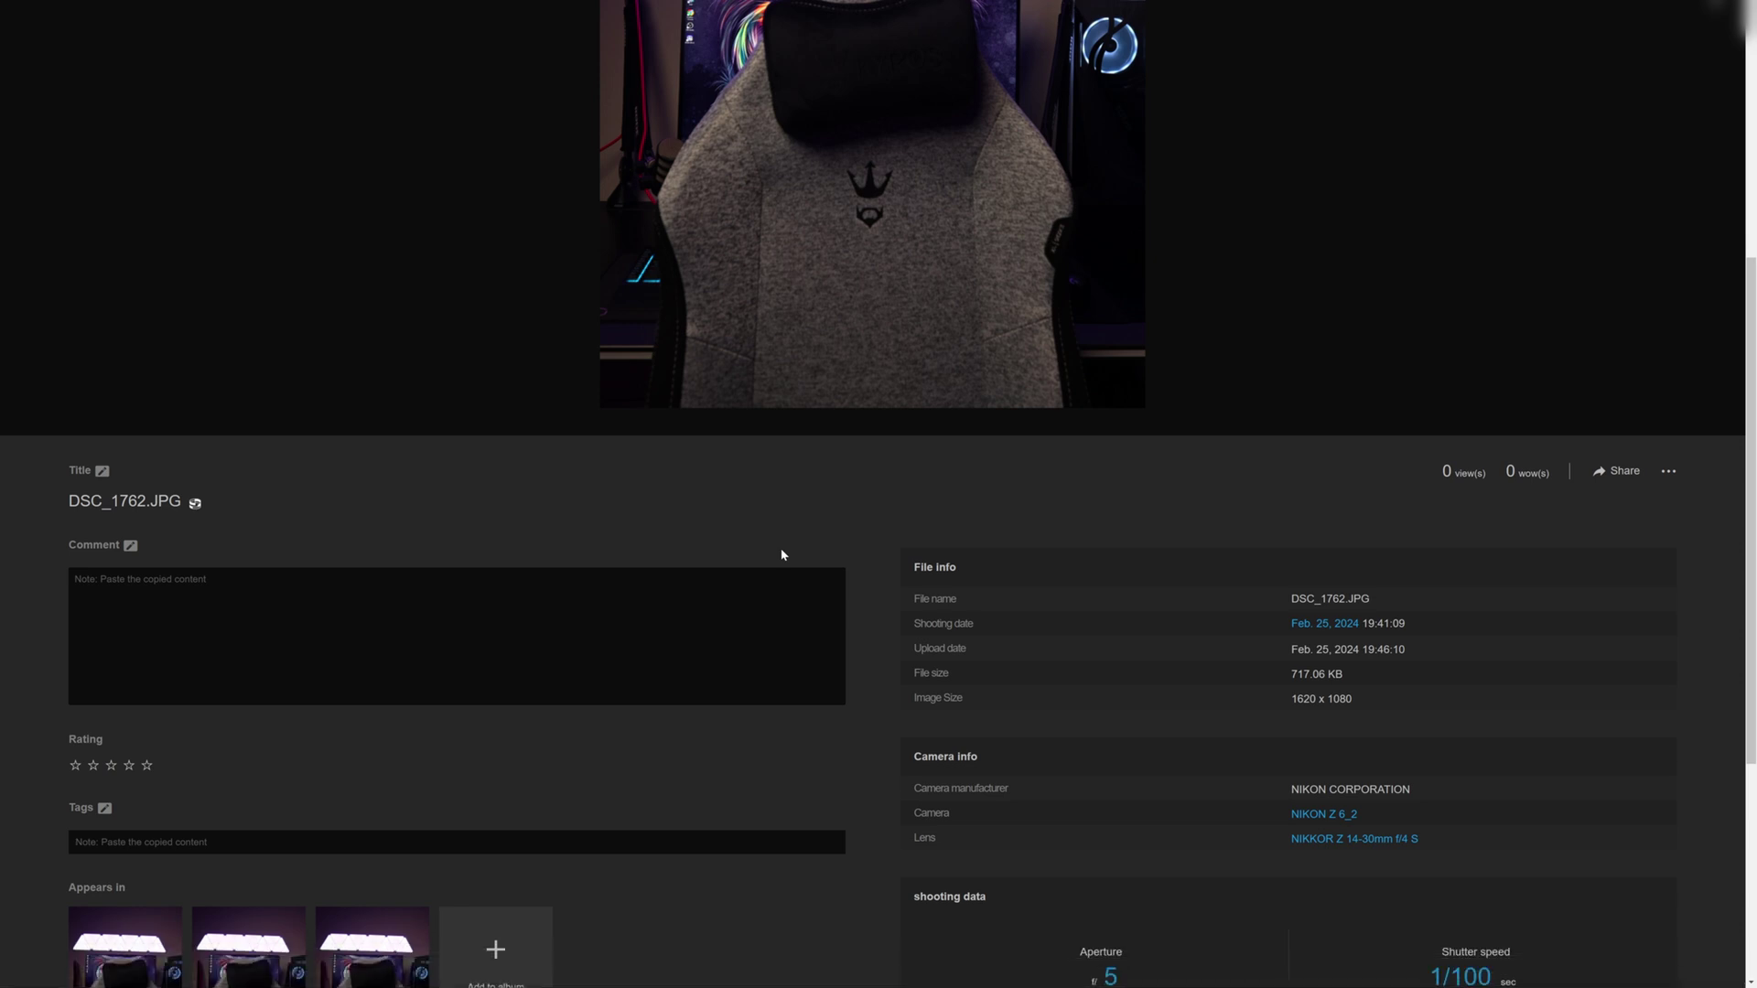
- Comment 'This was shot in my studio as a test' and rate the photo five stars
{"action": "left_click", "coordinate": [1669, 472]}
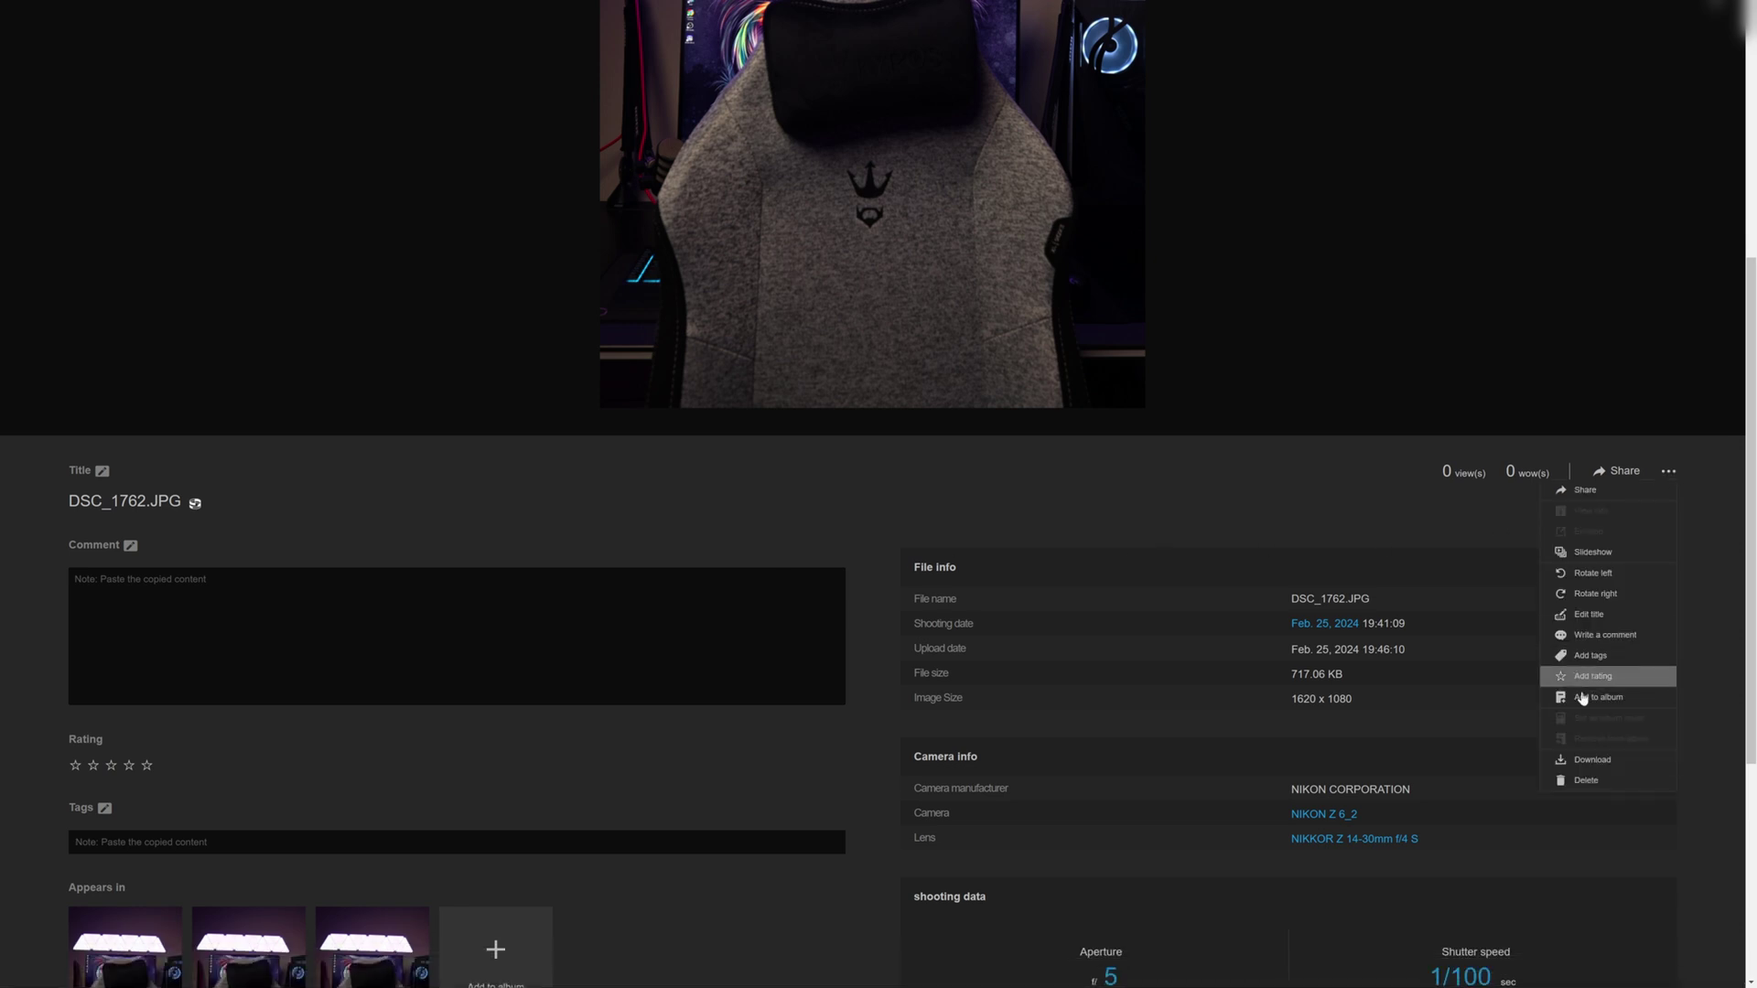
{"action": "left_click", "coordinate": [513, 618]}
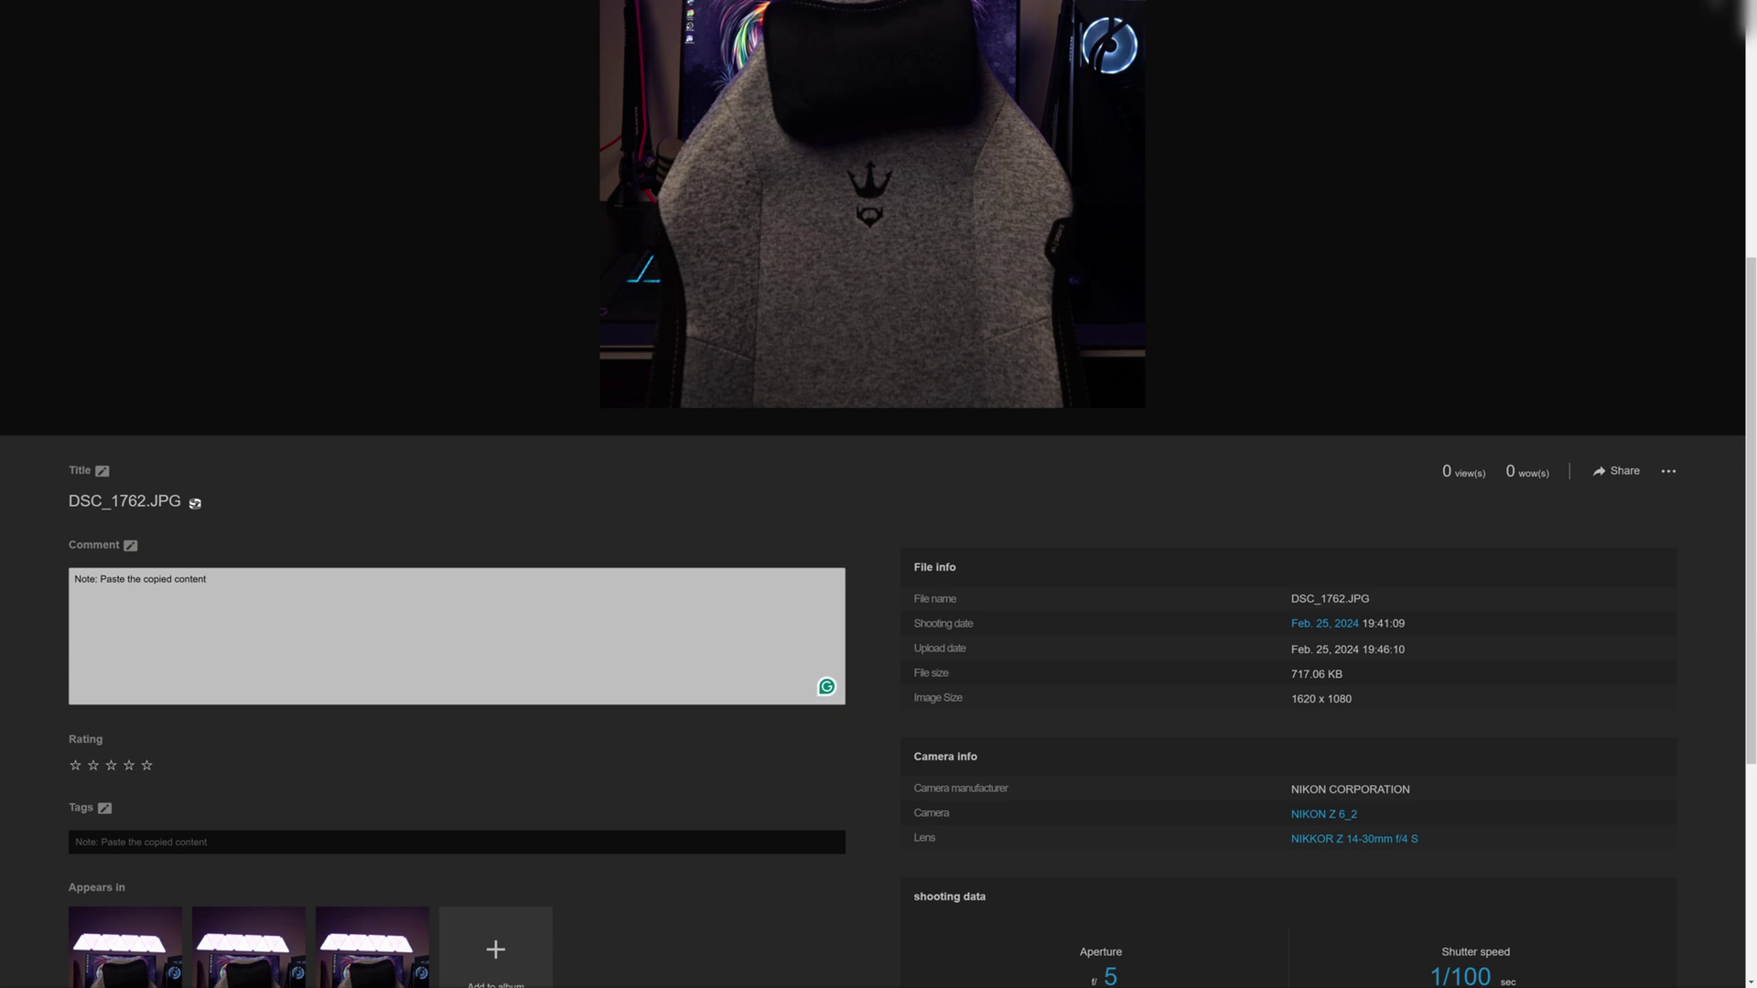
{"action": "type", "text": "This was shot in my studio as a test"}
{"action": "left_click", "coordinate": [146, 765]}
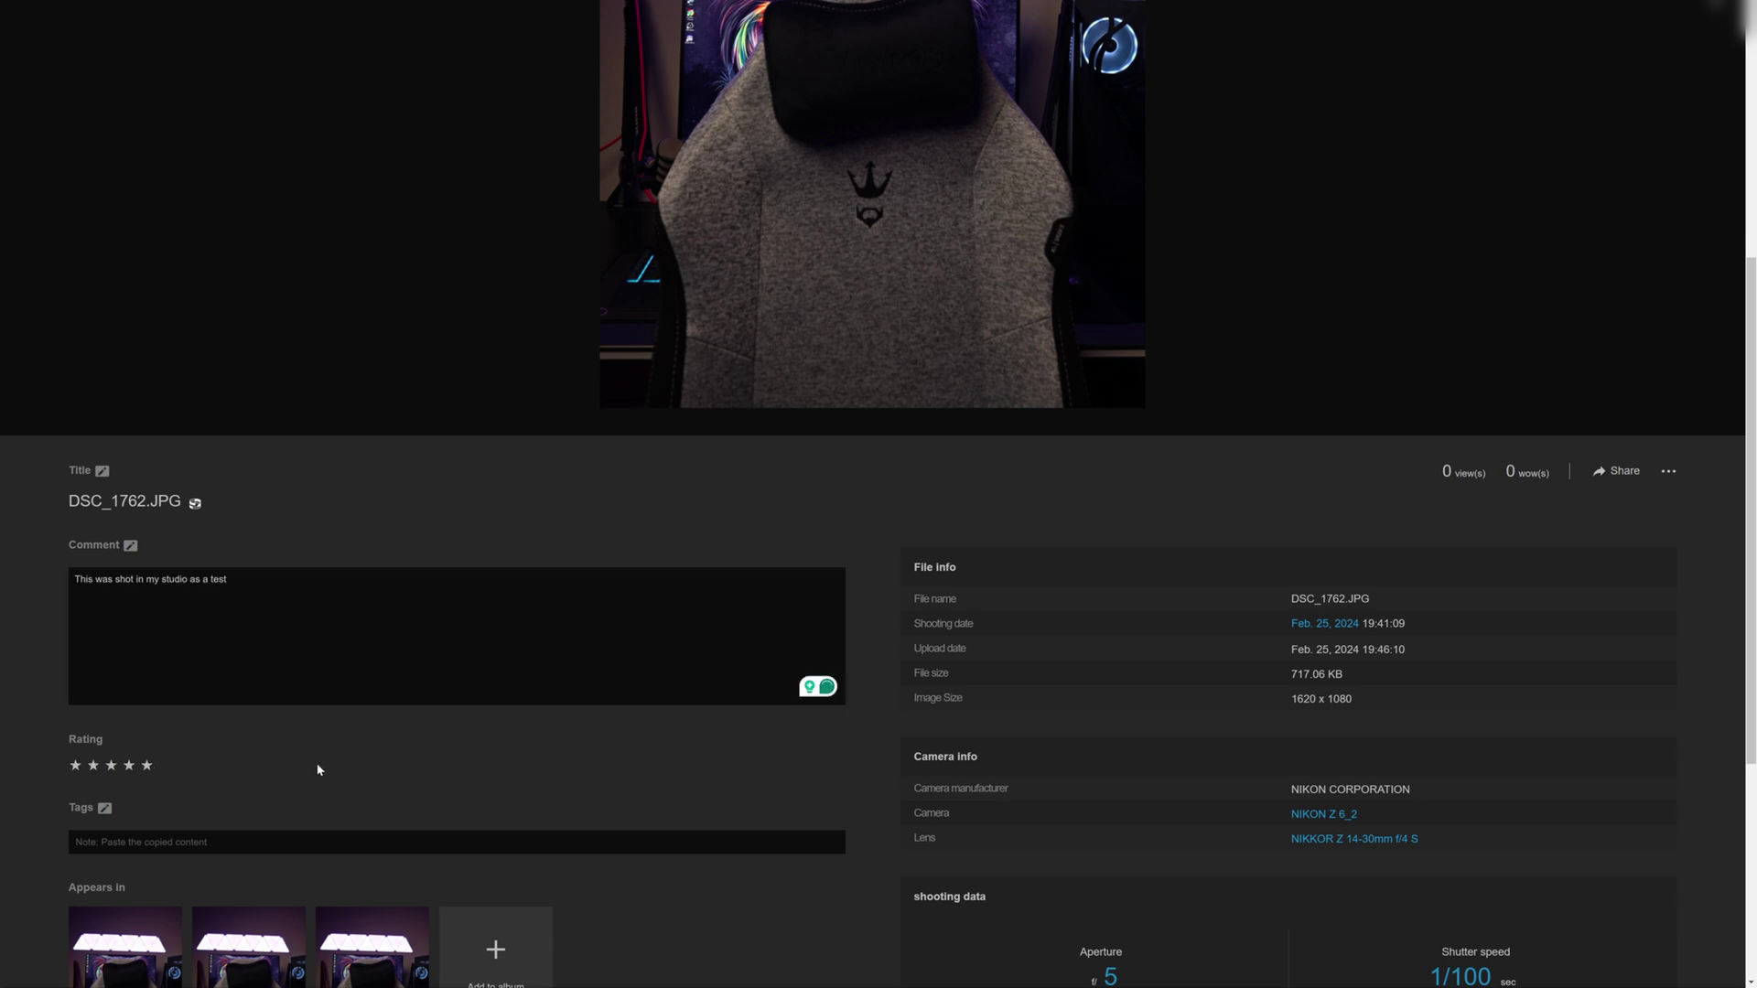
- Add the tag 'Social' to the photo
{"action": "scroll", "coordinate": [297, 774], "scroll_direction": "down", "scroll_amount": 2}
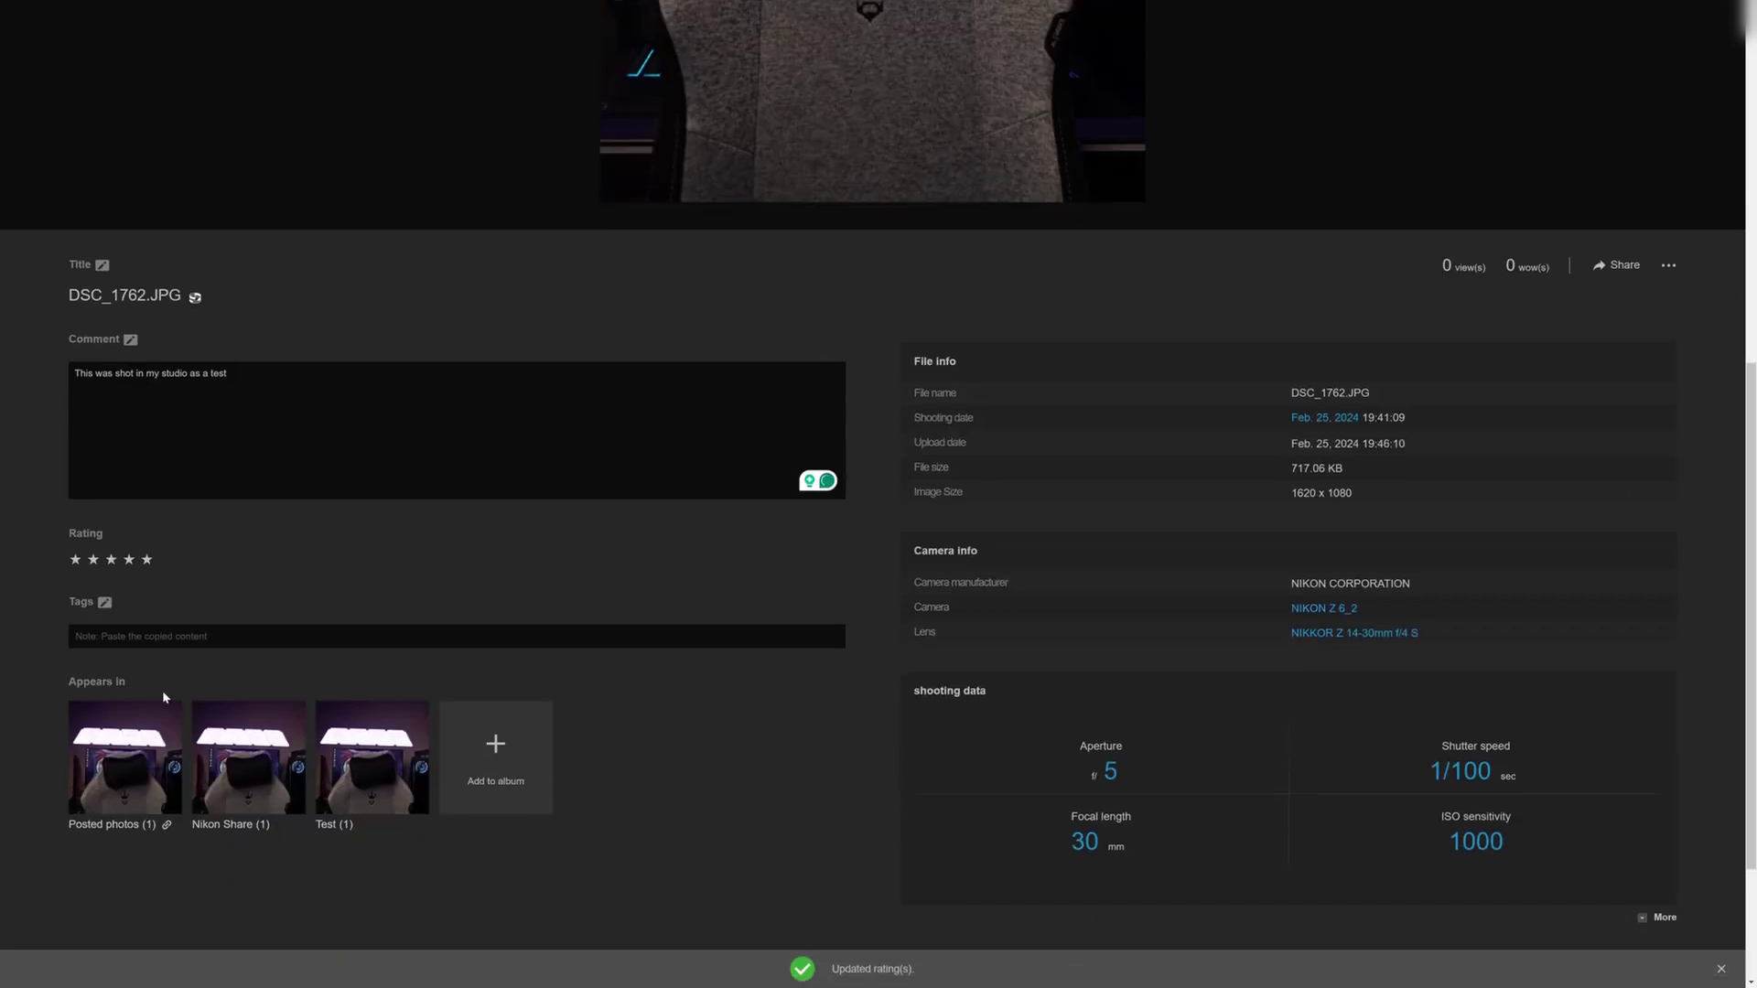
{"action": "left_click", "coordinate": [105, 604]}
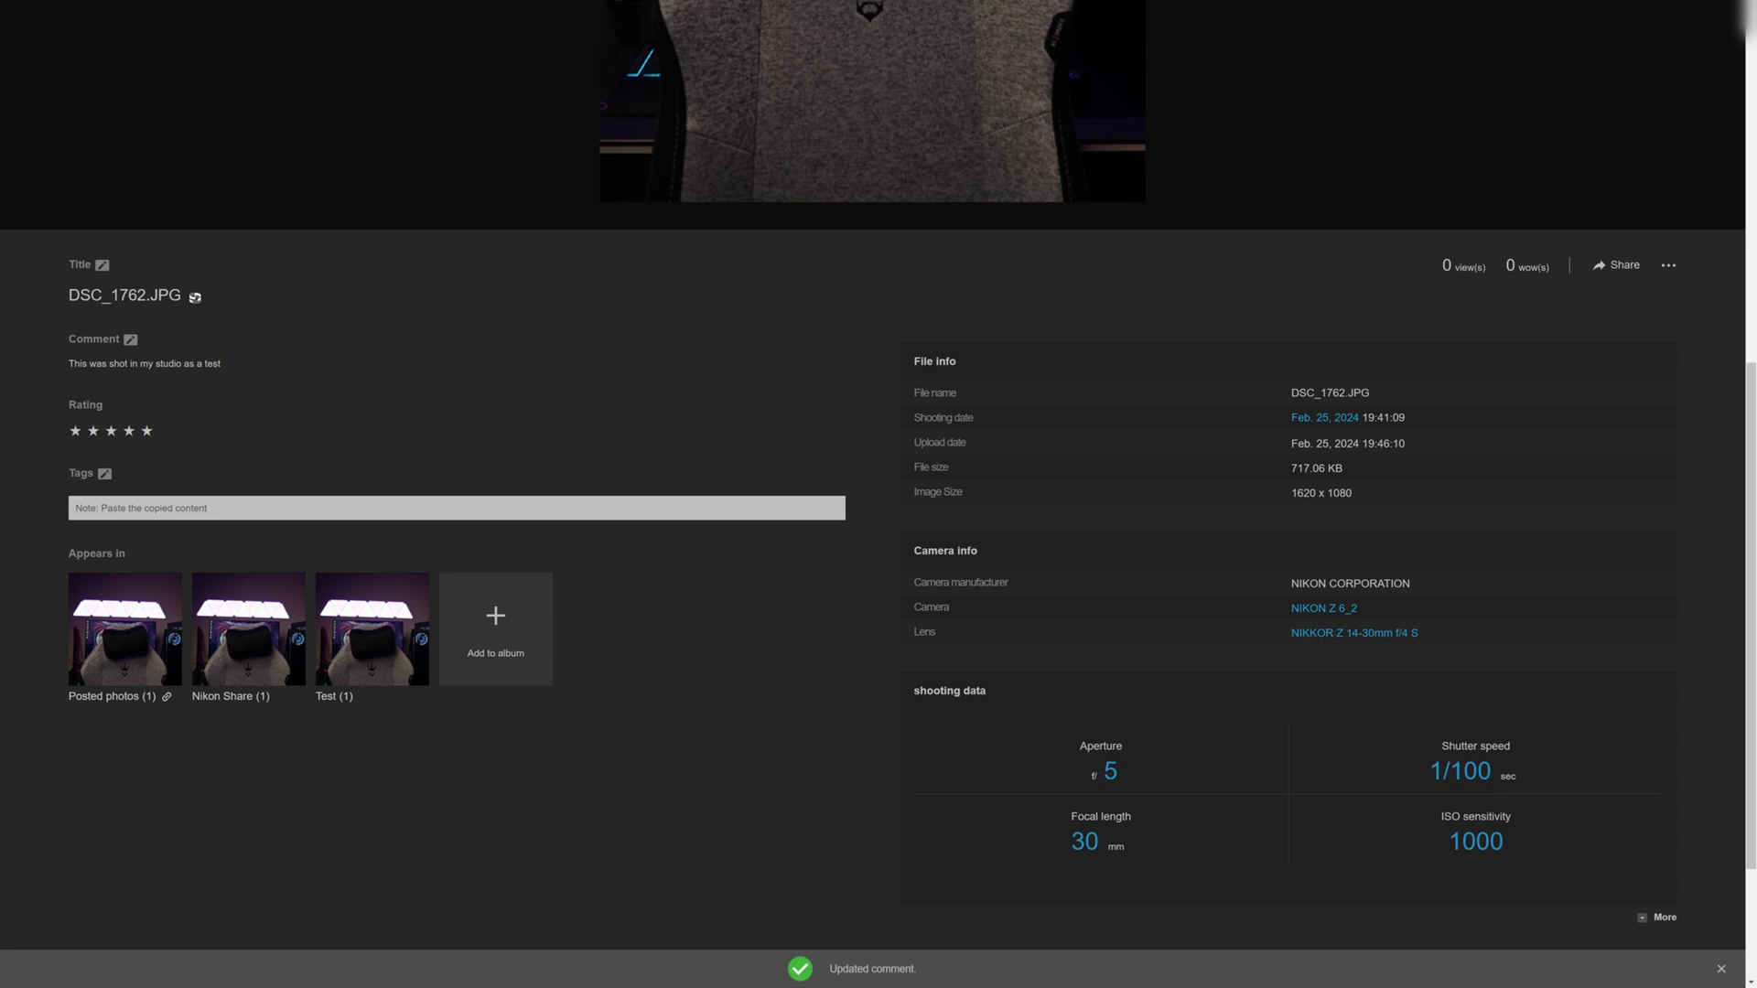
{"action": "type", "text": "Social"}
{"action": "key", "text": "Return"}
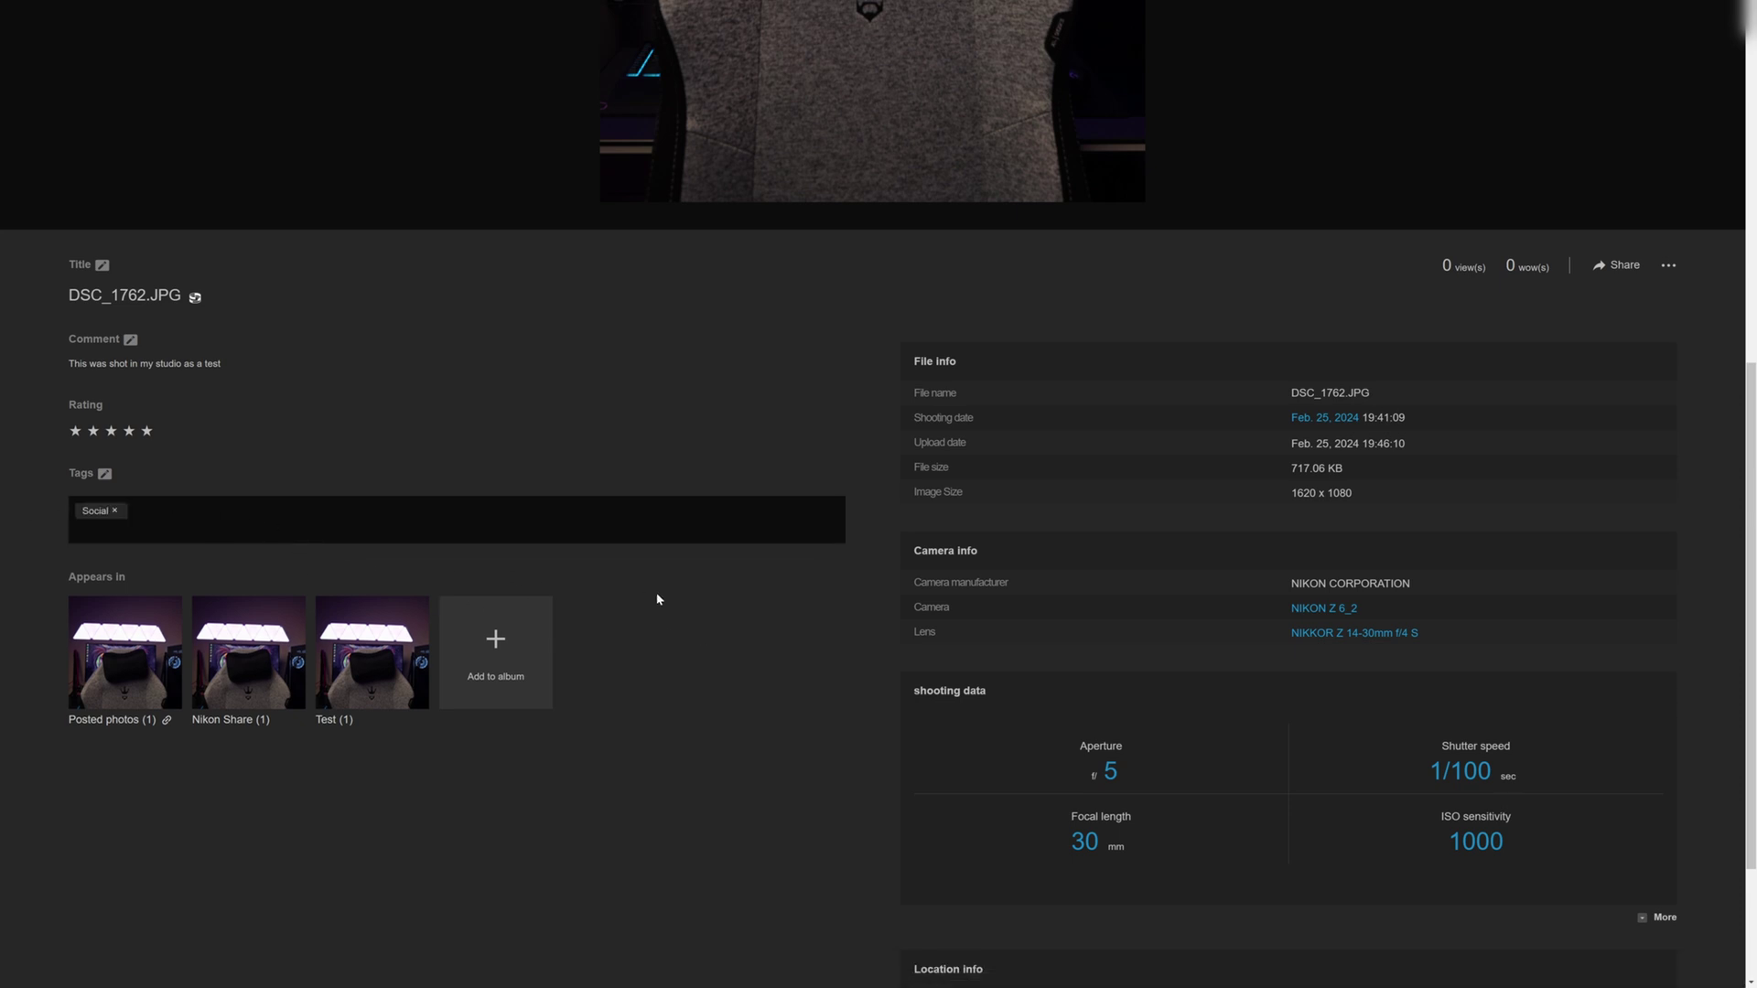
- Scroll through the photo details and select, then deselect, the Location info text
{"action": "scroll", "coordinate": [912, 503], "scroll_direction": "up", "scroll_amount": 8}
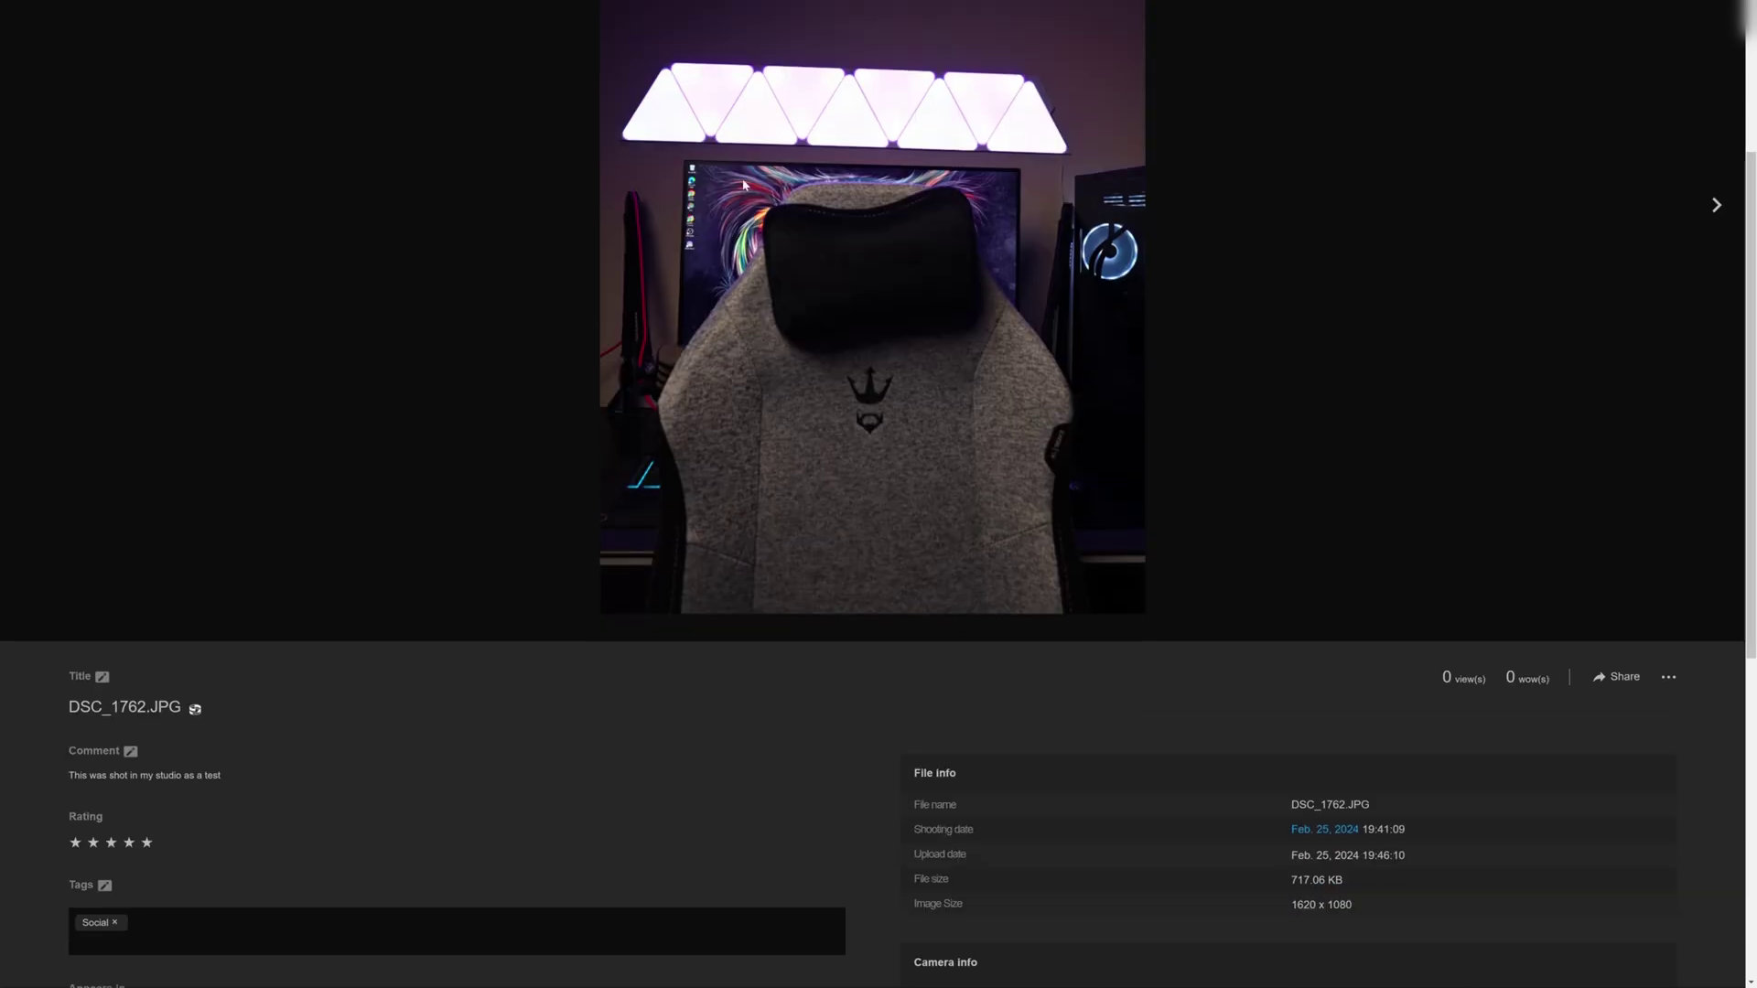
{"action": "scroll", "coordinate": [392, 608], "scroll_direction": "down", "scroll_amount": 4}
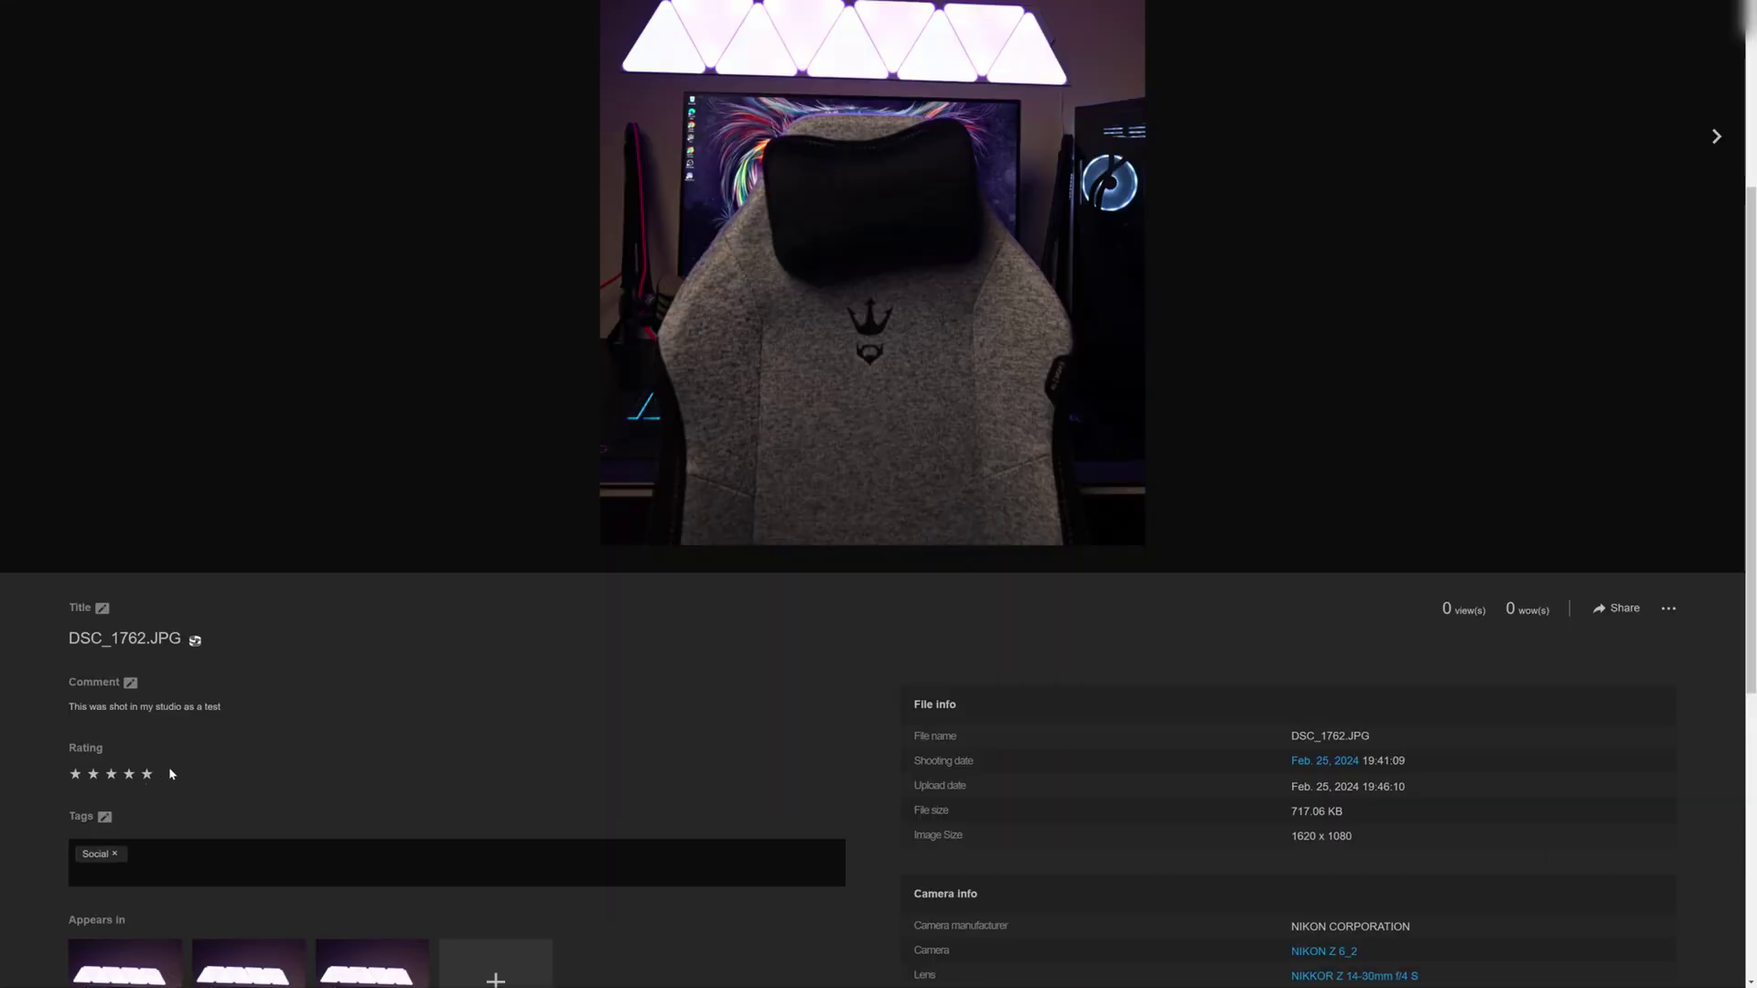
{"action": "scroll", "coordinate": [114, 766], "scroll_direction": "down", "scroll_amount": 2}
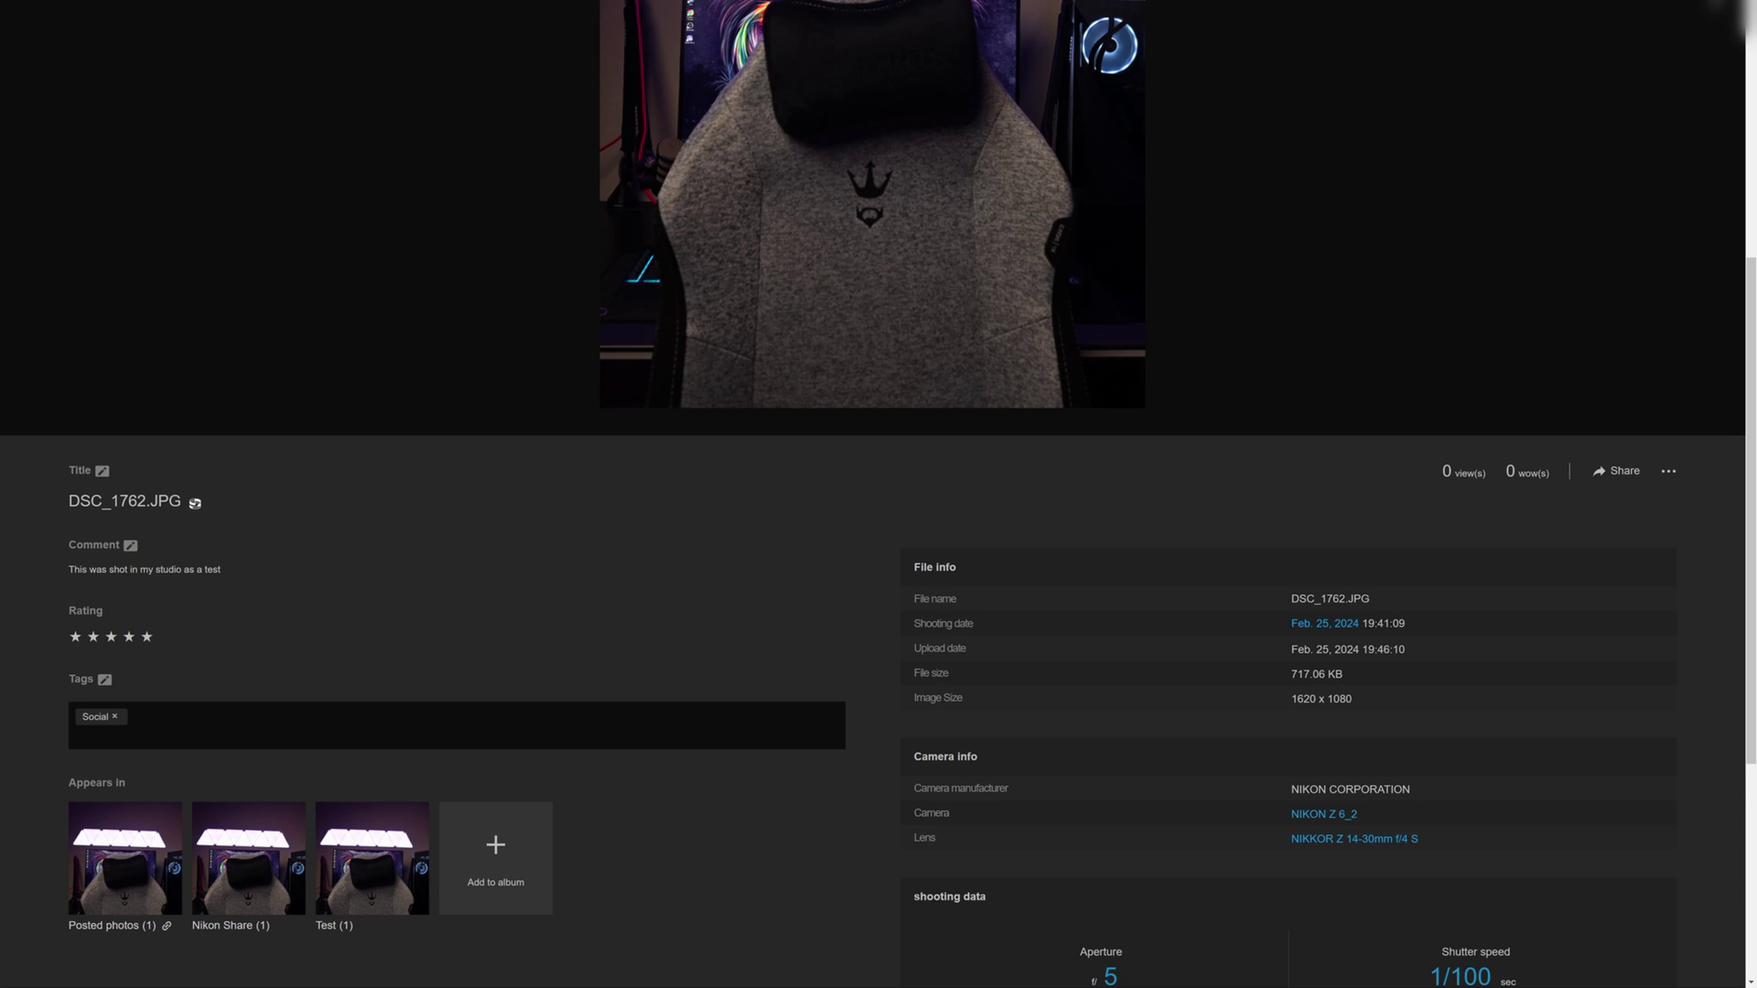
{"action": "scroll", "coordinate": [978, 736], "scroll_direction": "down", "scroll_amount": 3}
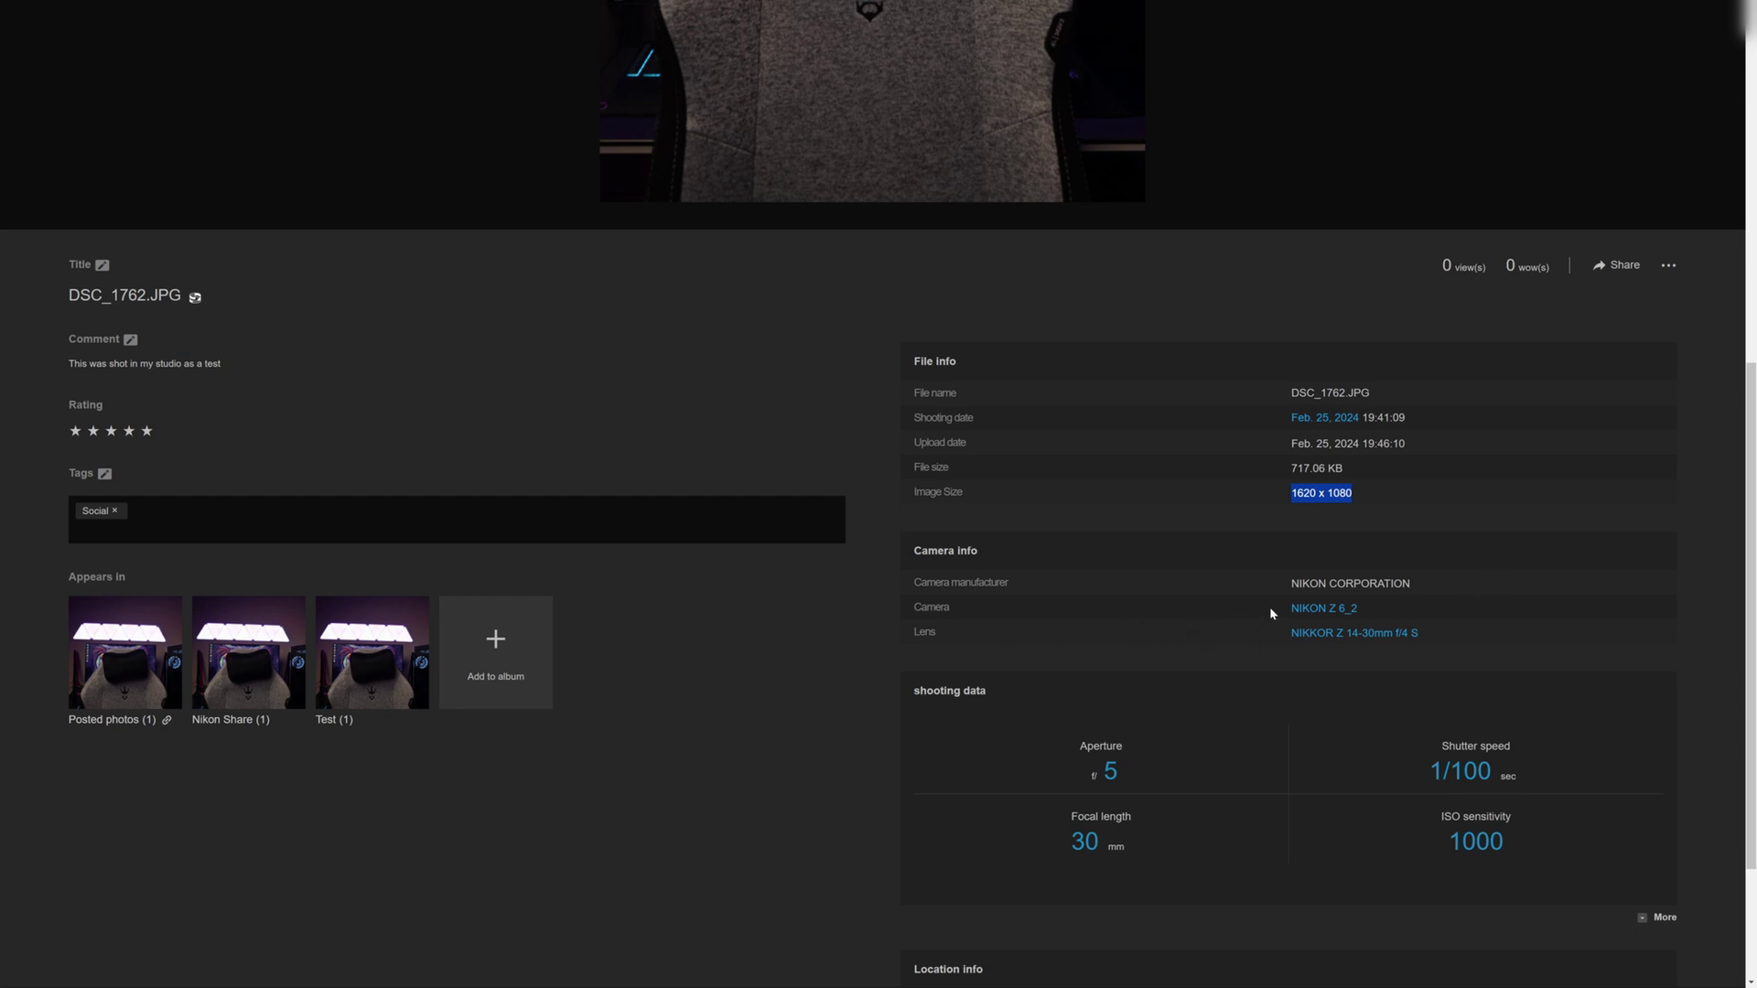
{"action": "scroll", "coordinate": [1111, 641], "scroll_direction": "down", "scroll_amount": 3}
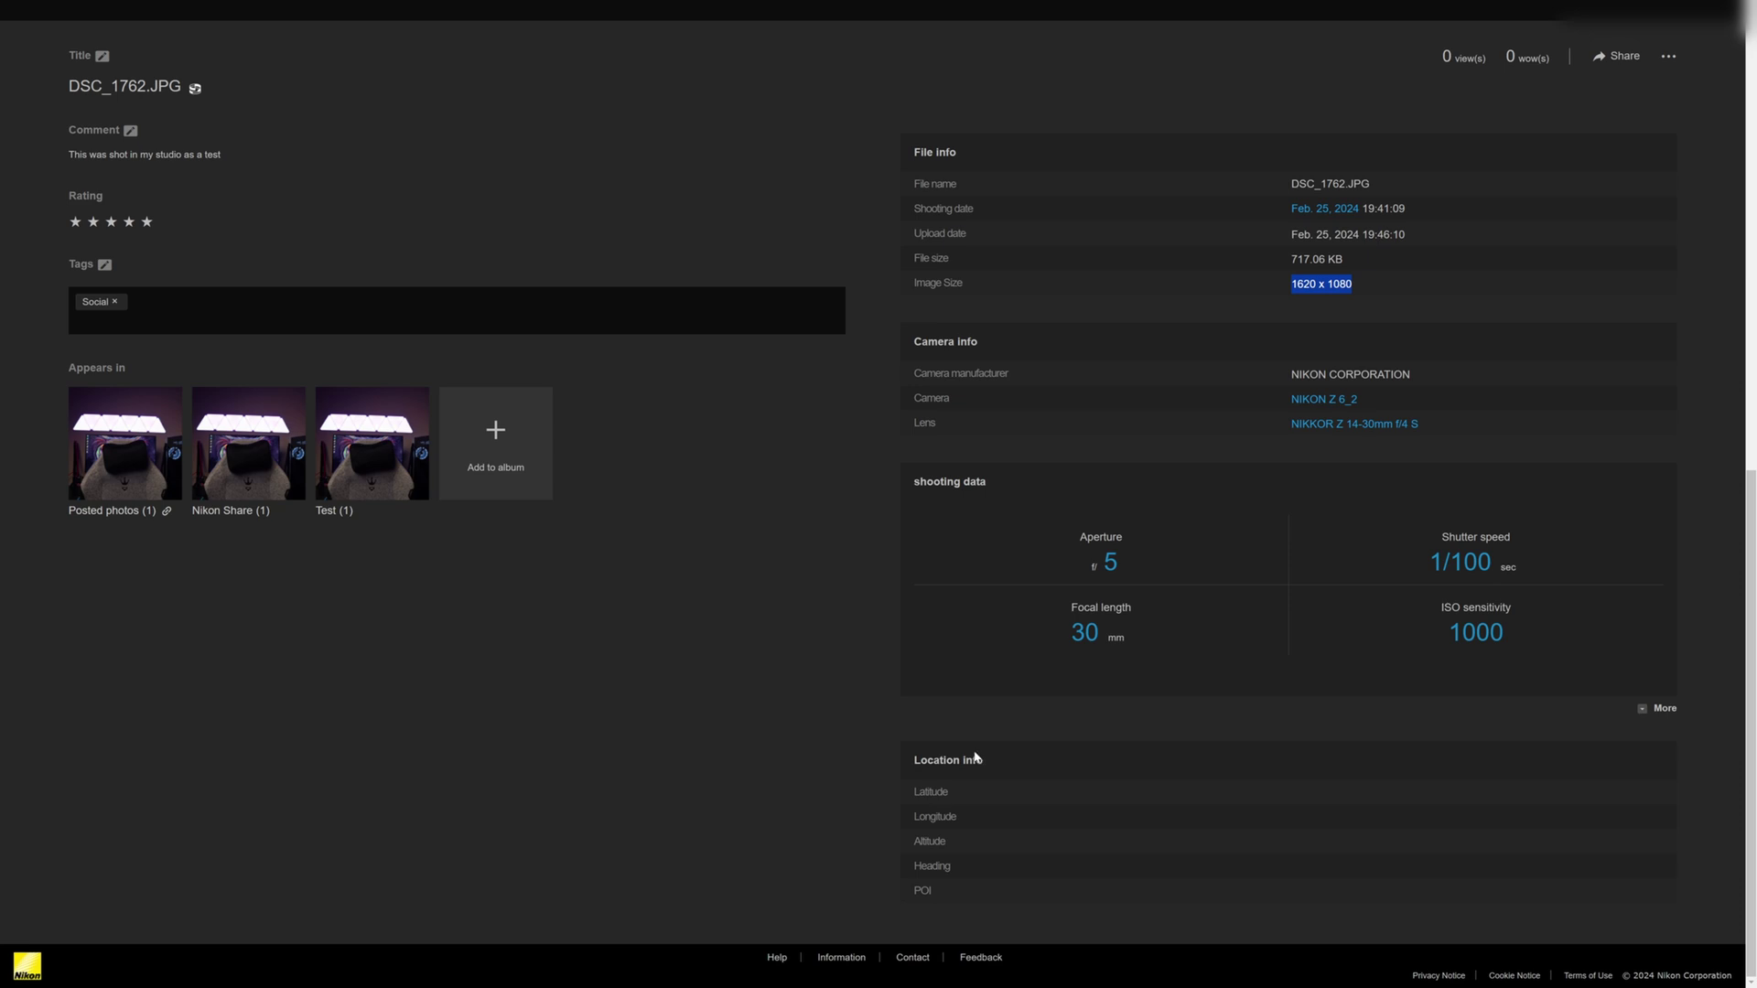
{"action": "left_click_drag", "start_coordinate": [952, 792], "coordinate": [874, 902]}
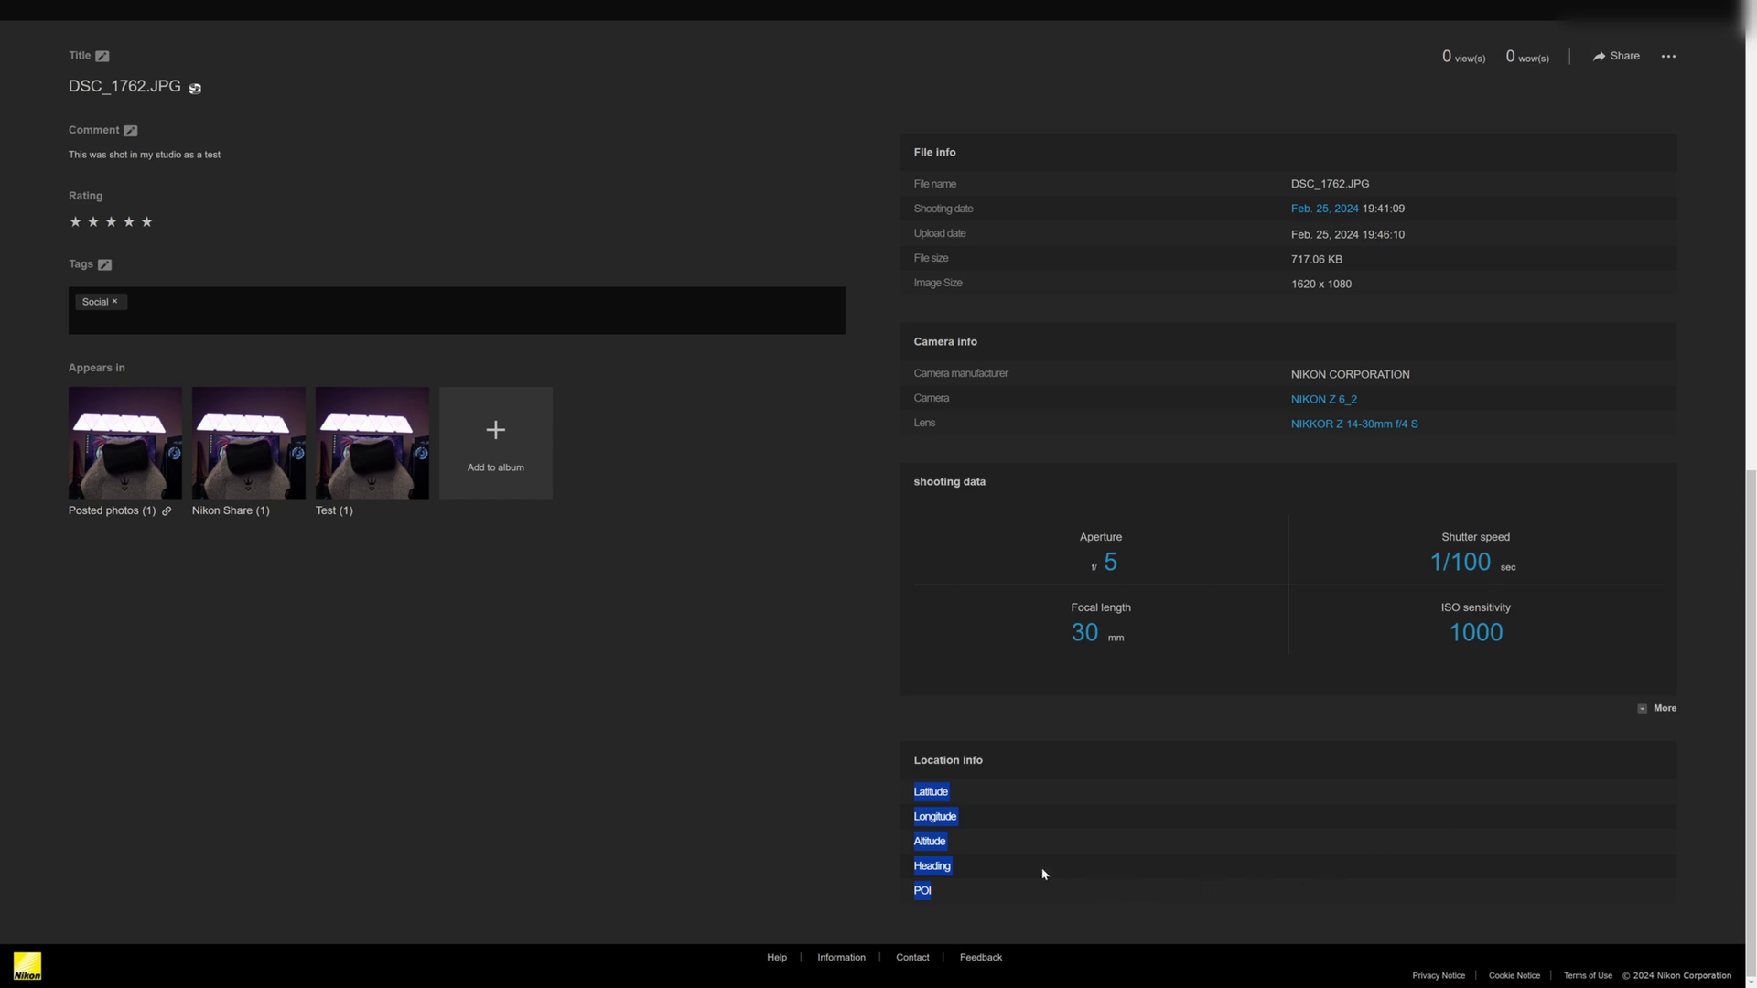
{"action": "left_click", "coordinate": [808, 809]}
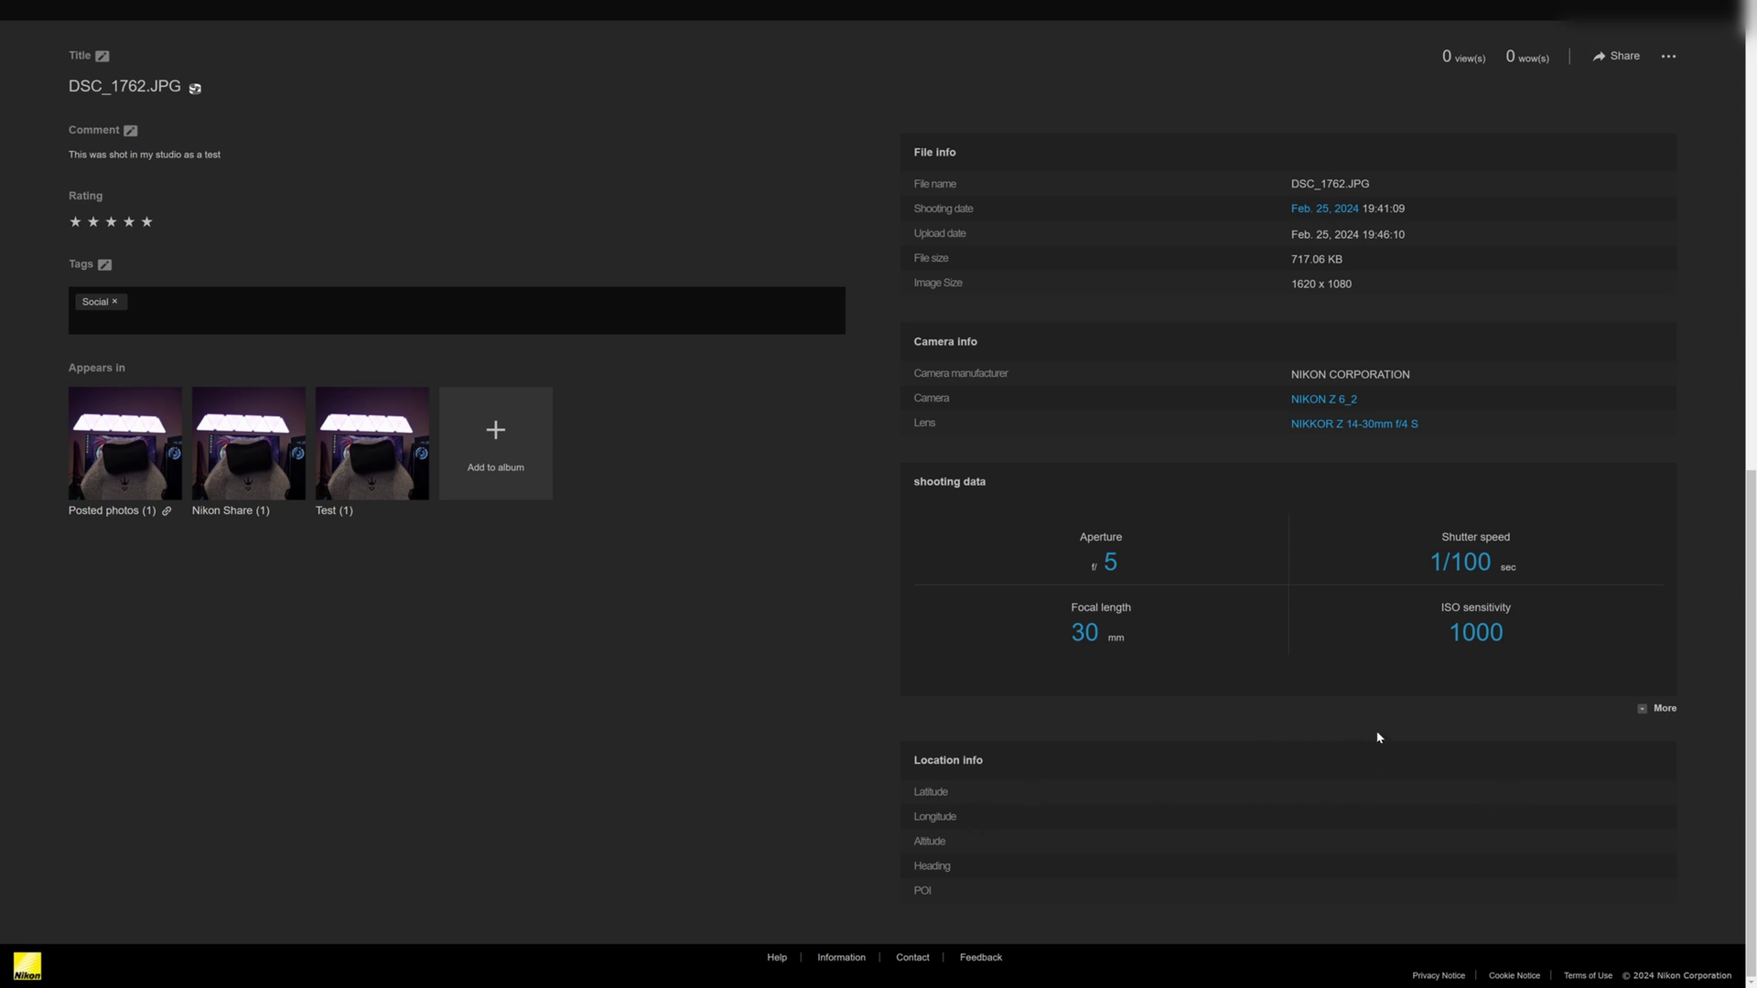
- Expand the full shooting data with More, review it, and go back
{"action": "left_click", "coordinate": [1658, 709]}
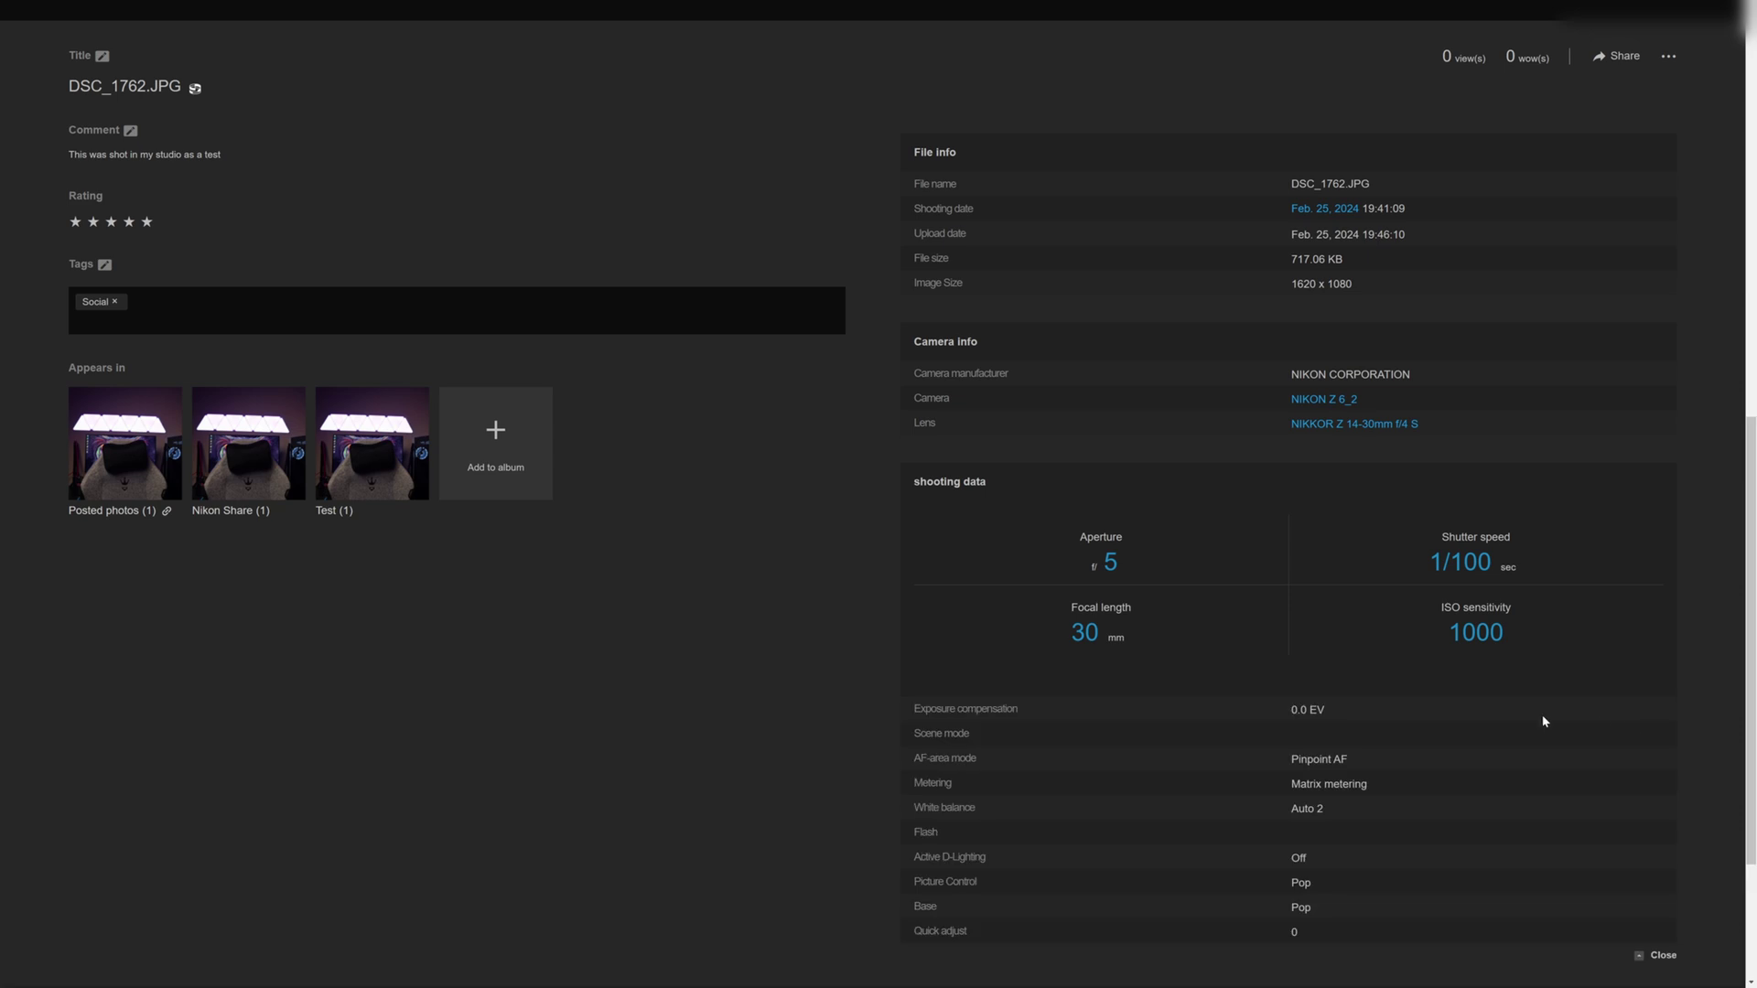
{"action": "scroll", "coordinate": [1167, 706], "scroll_direction": "down", "scroll_amount": 2}
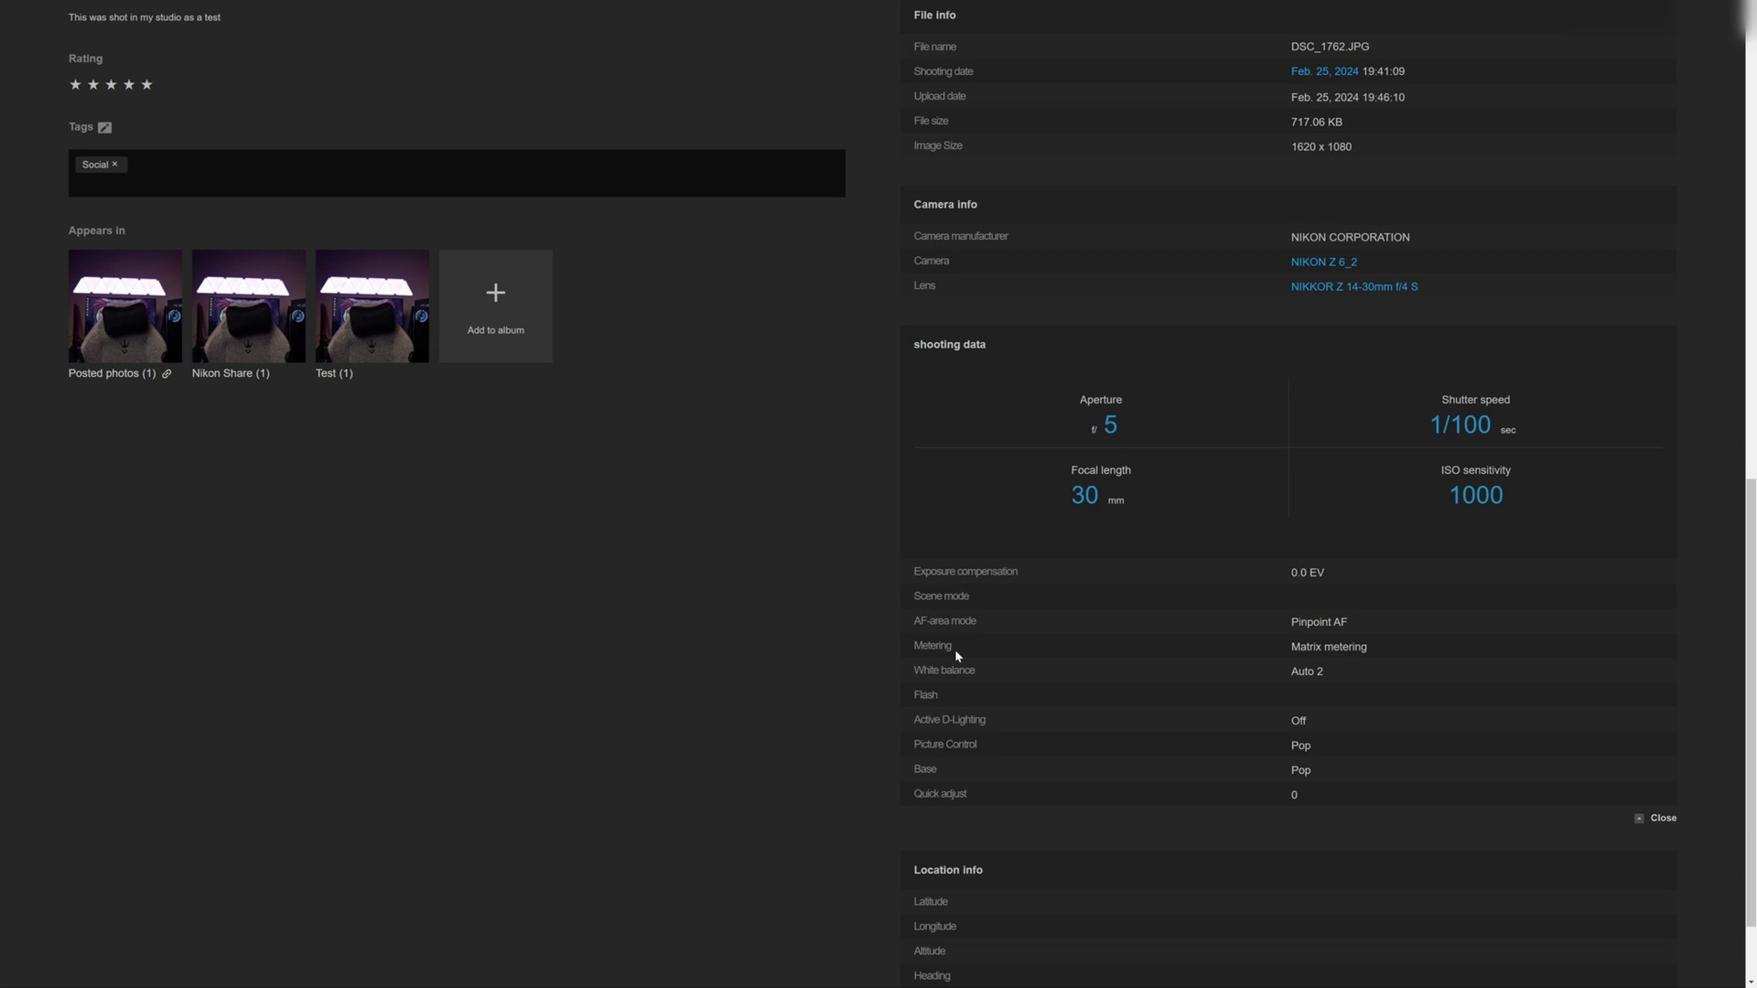
{"action": "scroll", "coordinate": [957, 654], "scroll_direction": "up", "scroll_amount": 4}
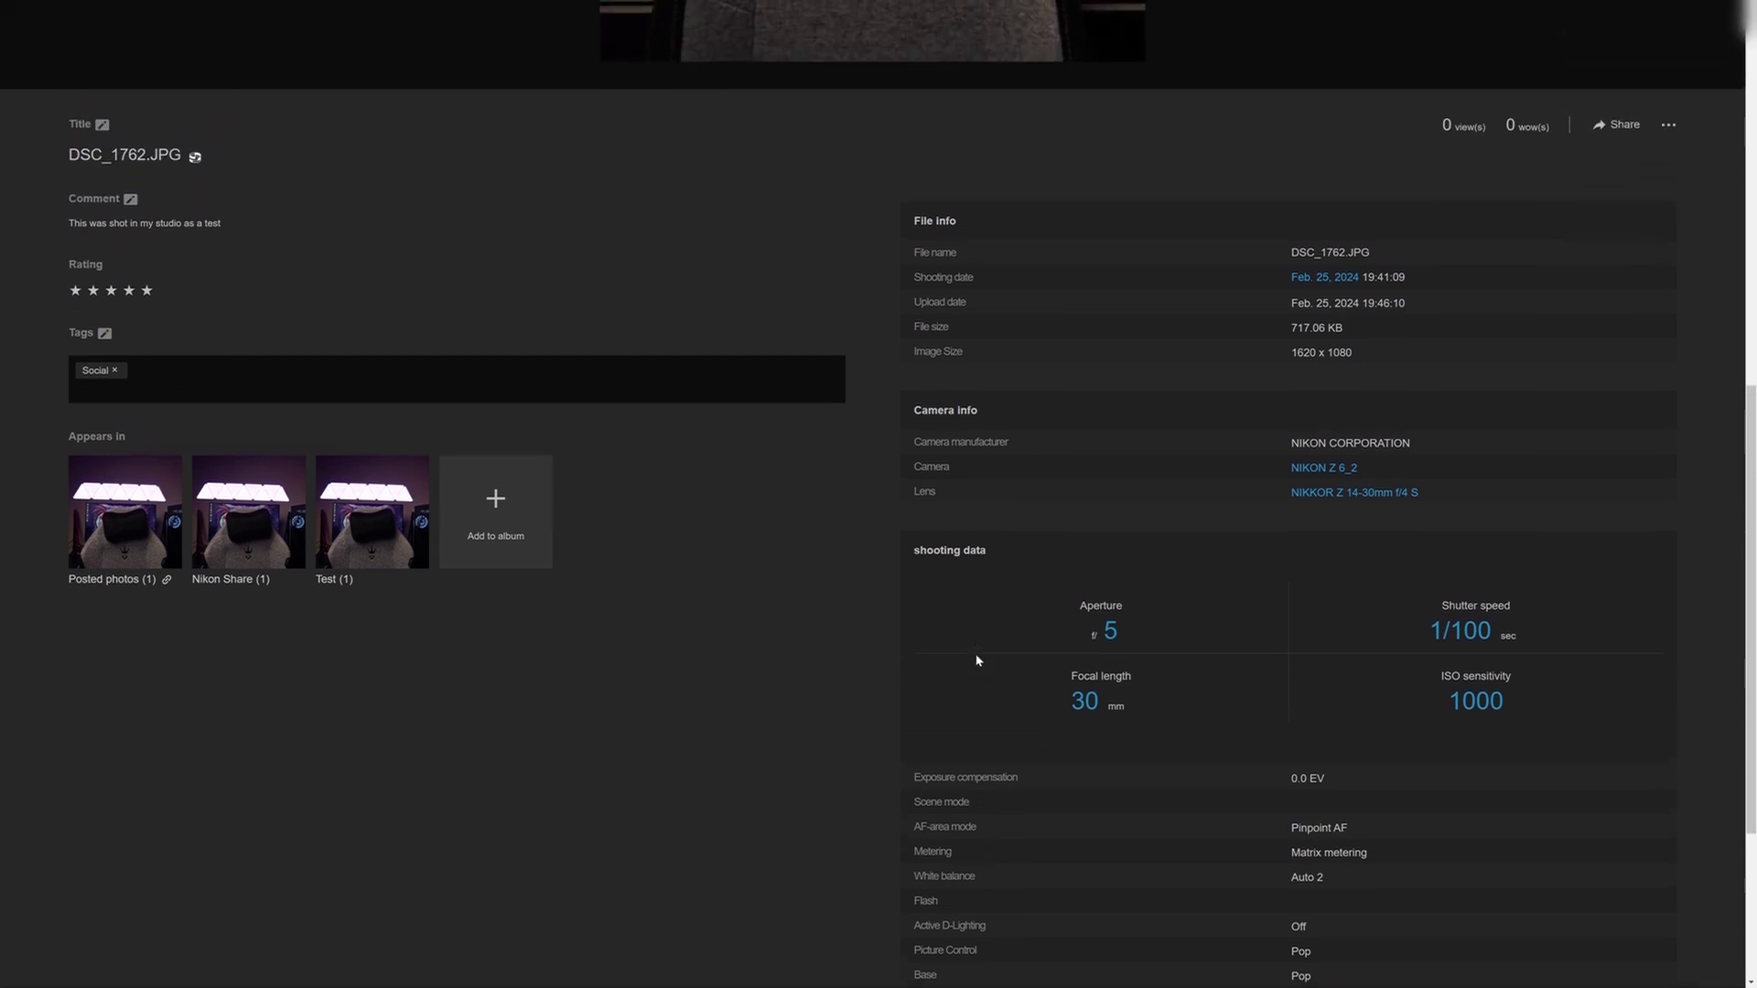
{"action": "scroll", "coordinate": [974, 658], "scroll_direction": "up", "scroll_amount": 2}
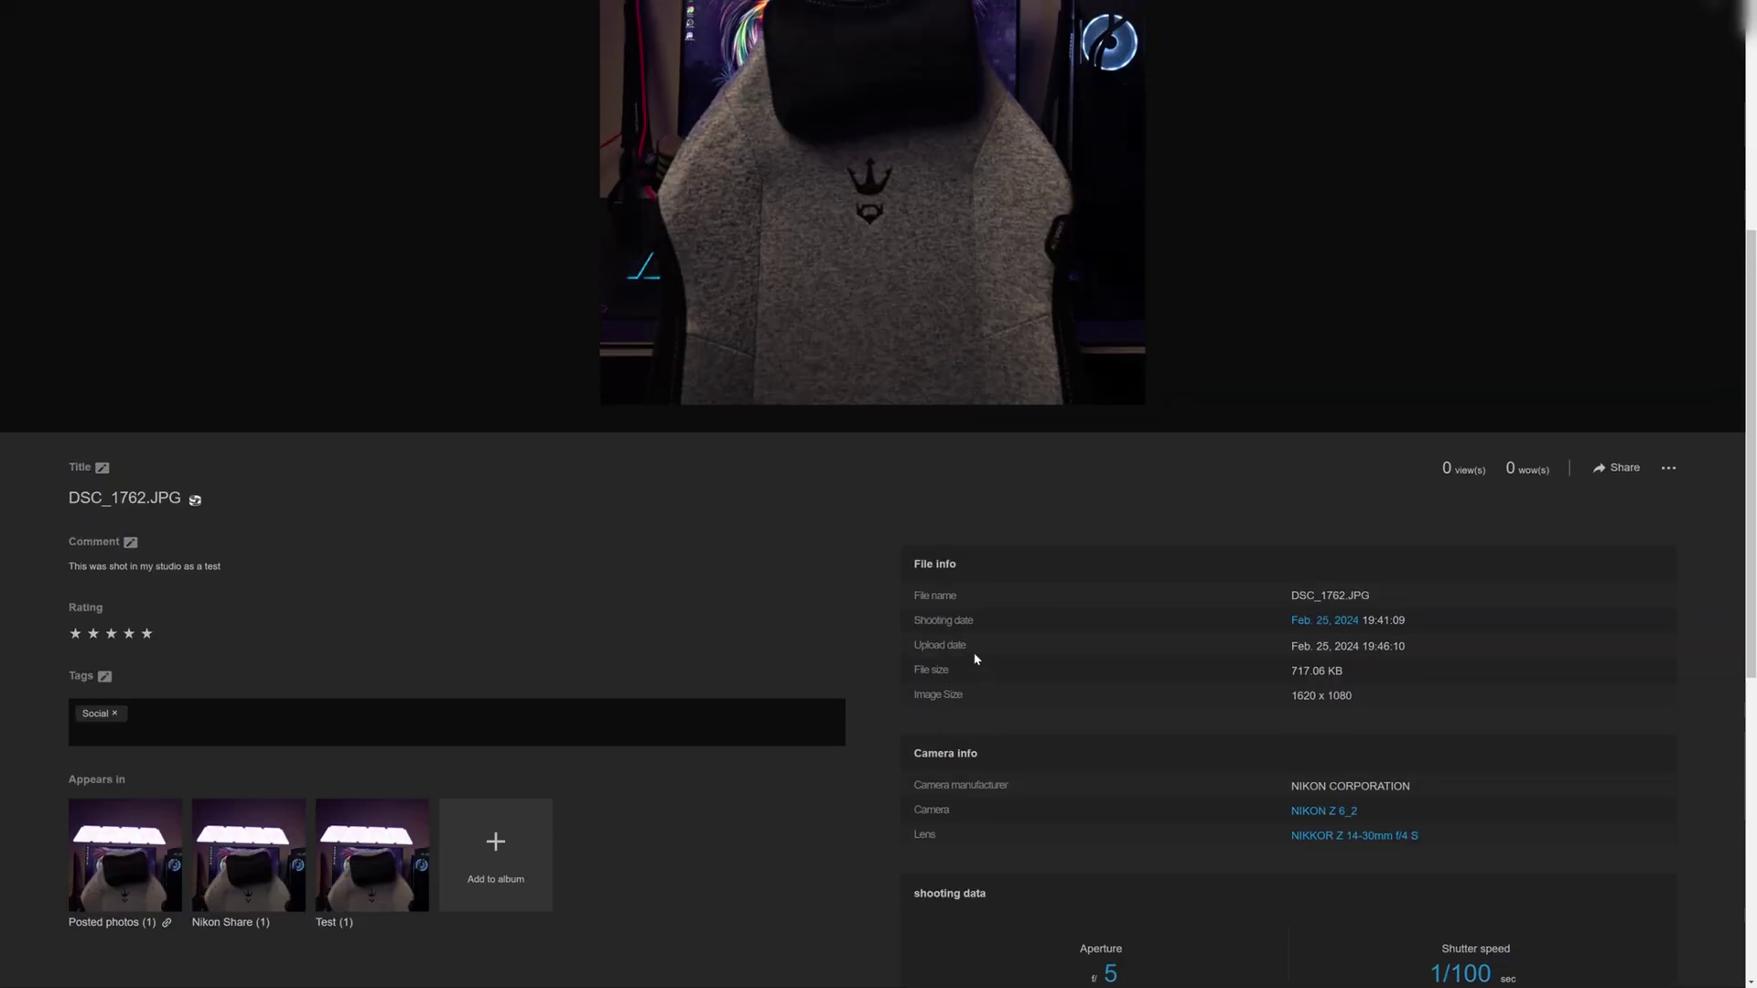
{"action": "key", "text": "alt+Left"}
- Open the Nikon Share album from the Albums list
{"action": "left_click", "coordinate": [392, 57]}
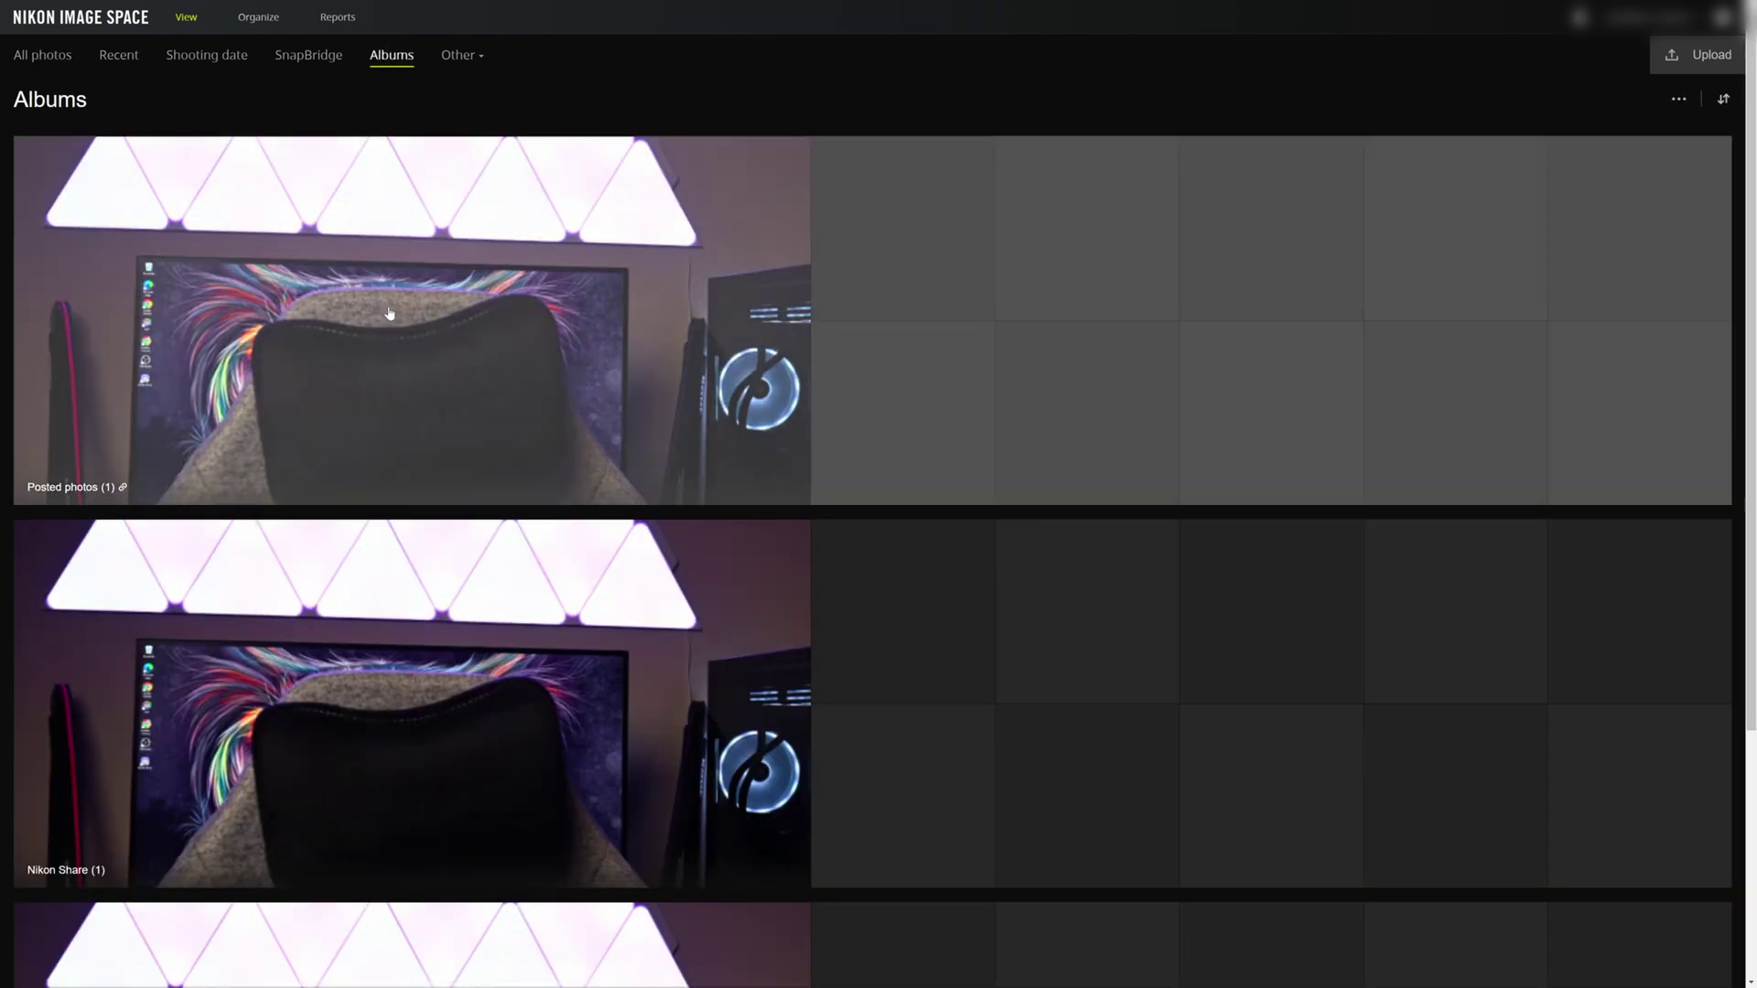
{"action": "scroll", "coordinate": [216, 400], "scroll_direction": "down", "scroll_amount": 3}
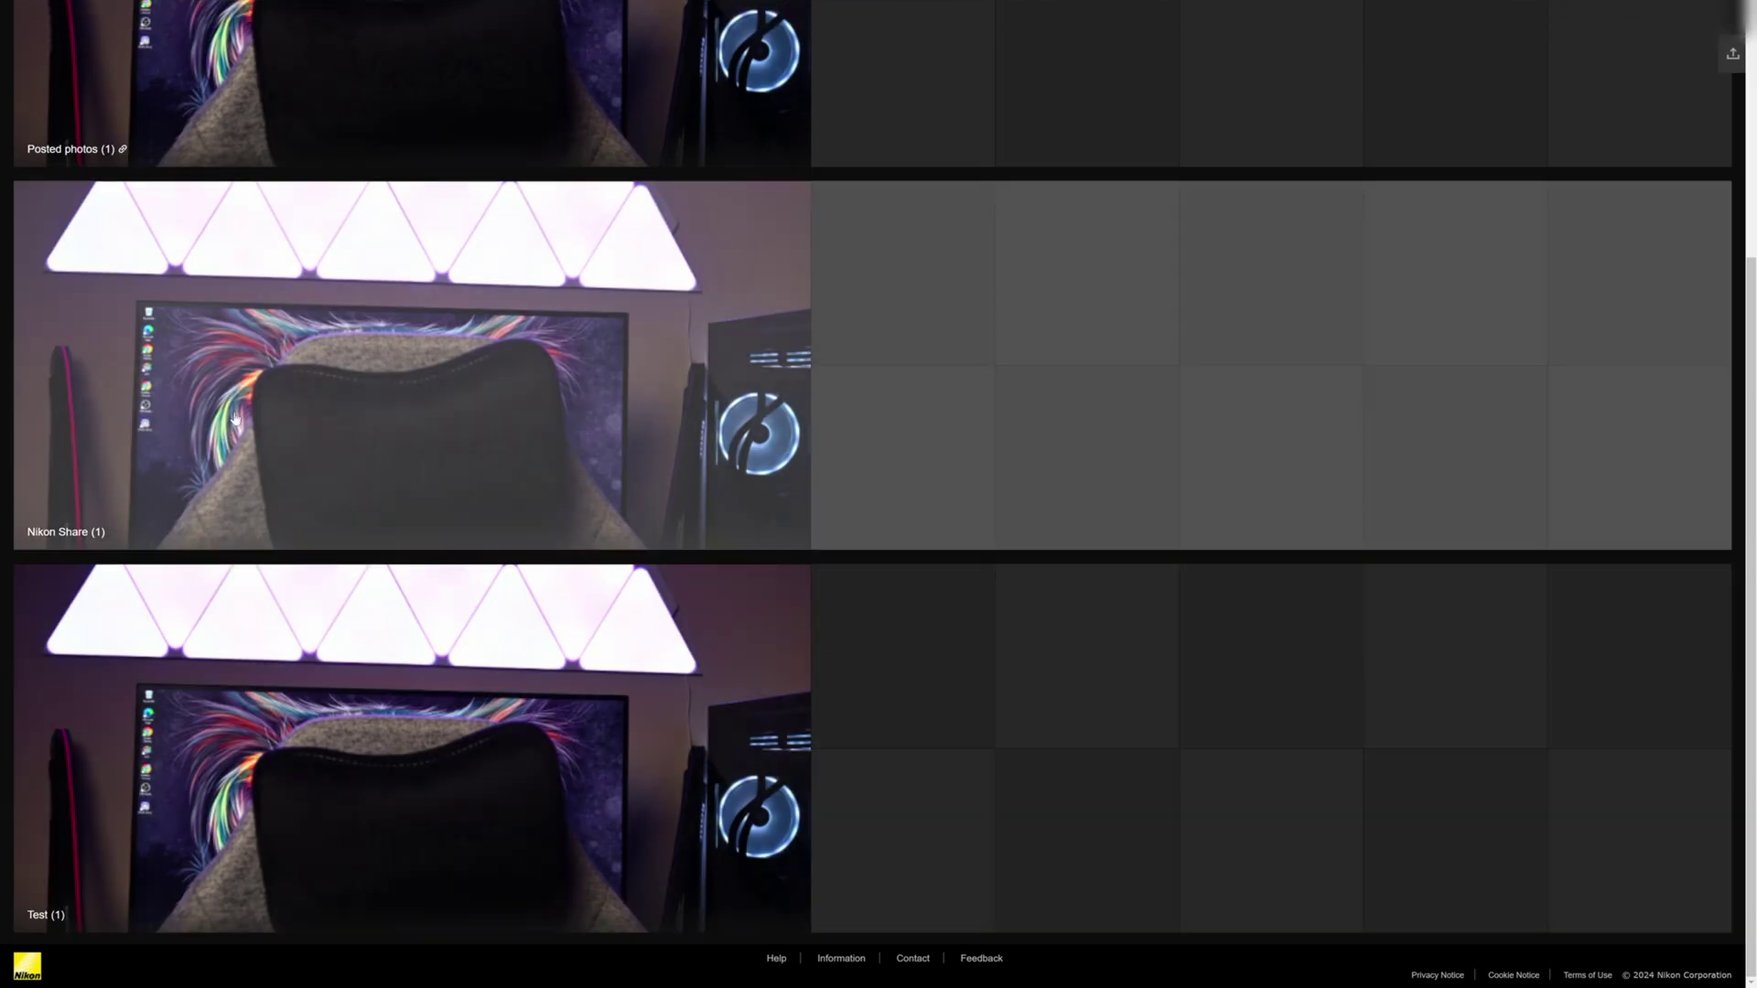
{"action": "left_click", "coordinate": [245, 349]}
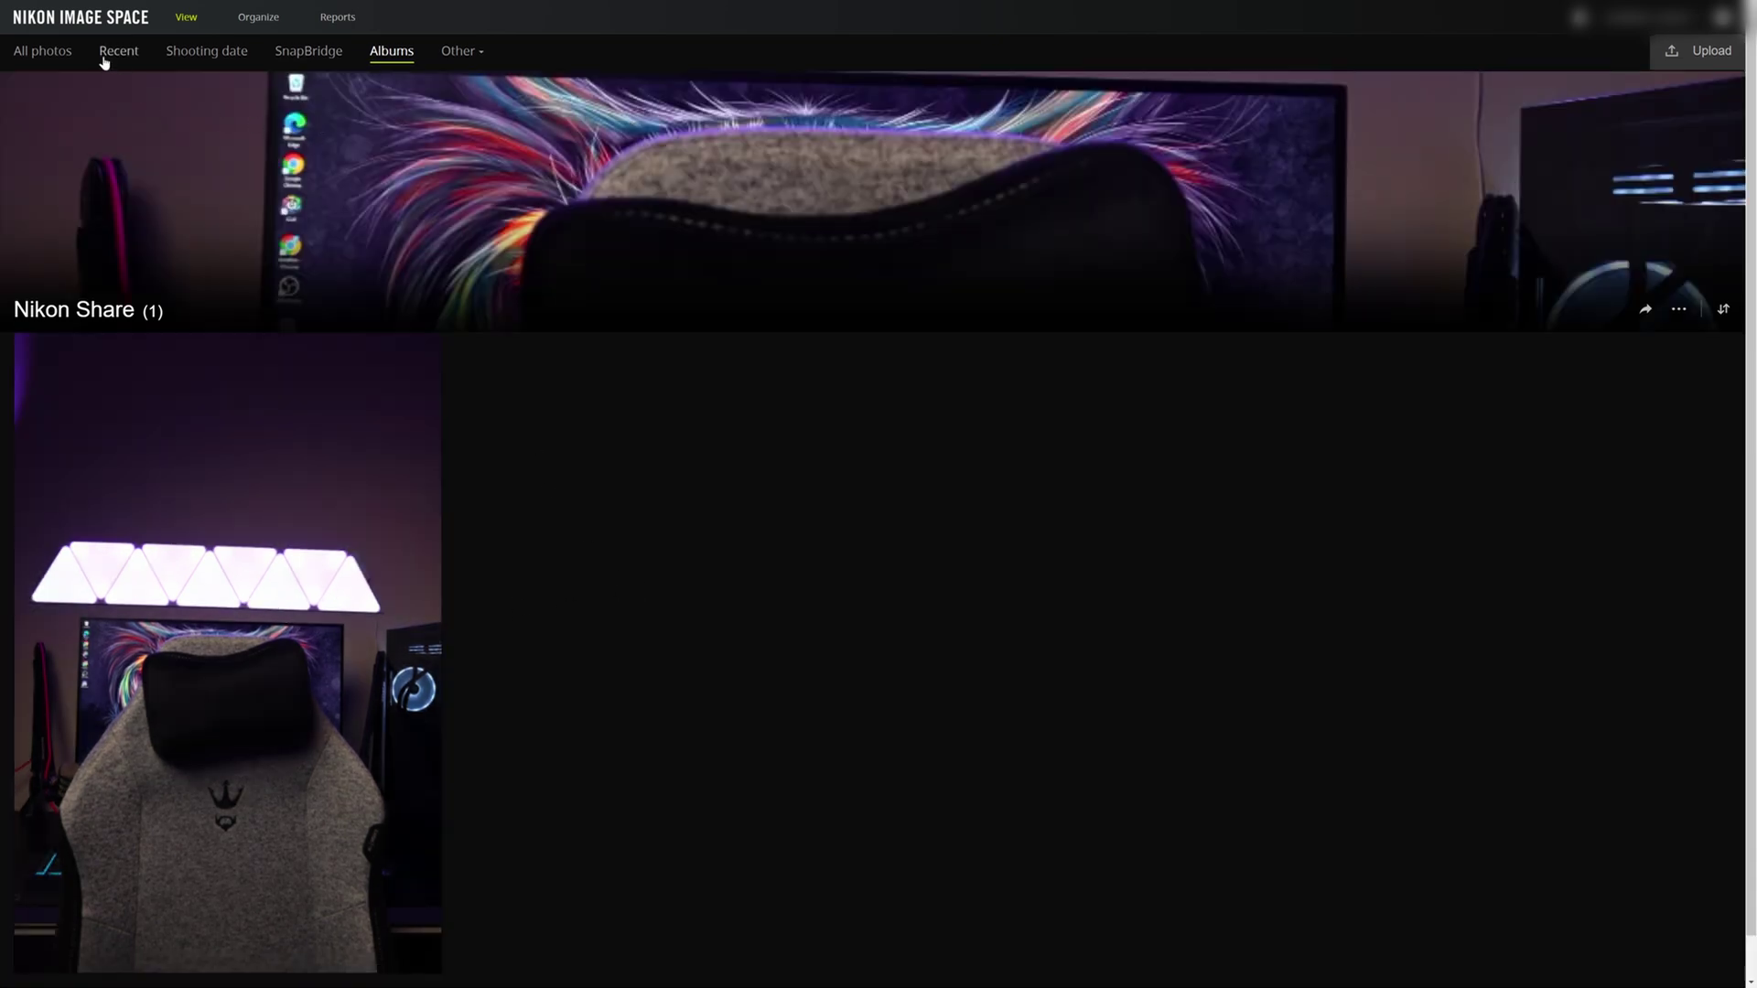
- Add DSC_1751.JPG to the Nikon Share album and return to All photos
{"action": "left_click", "coordinate": [59, 61]}
{"action": "scroll", "coordinate": [511, 381], "scroll_direction": "down", "scroll_amount": 8}
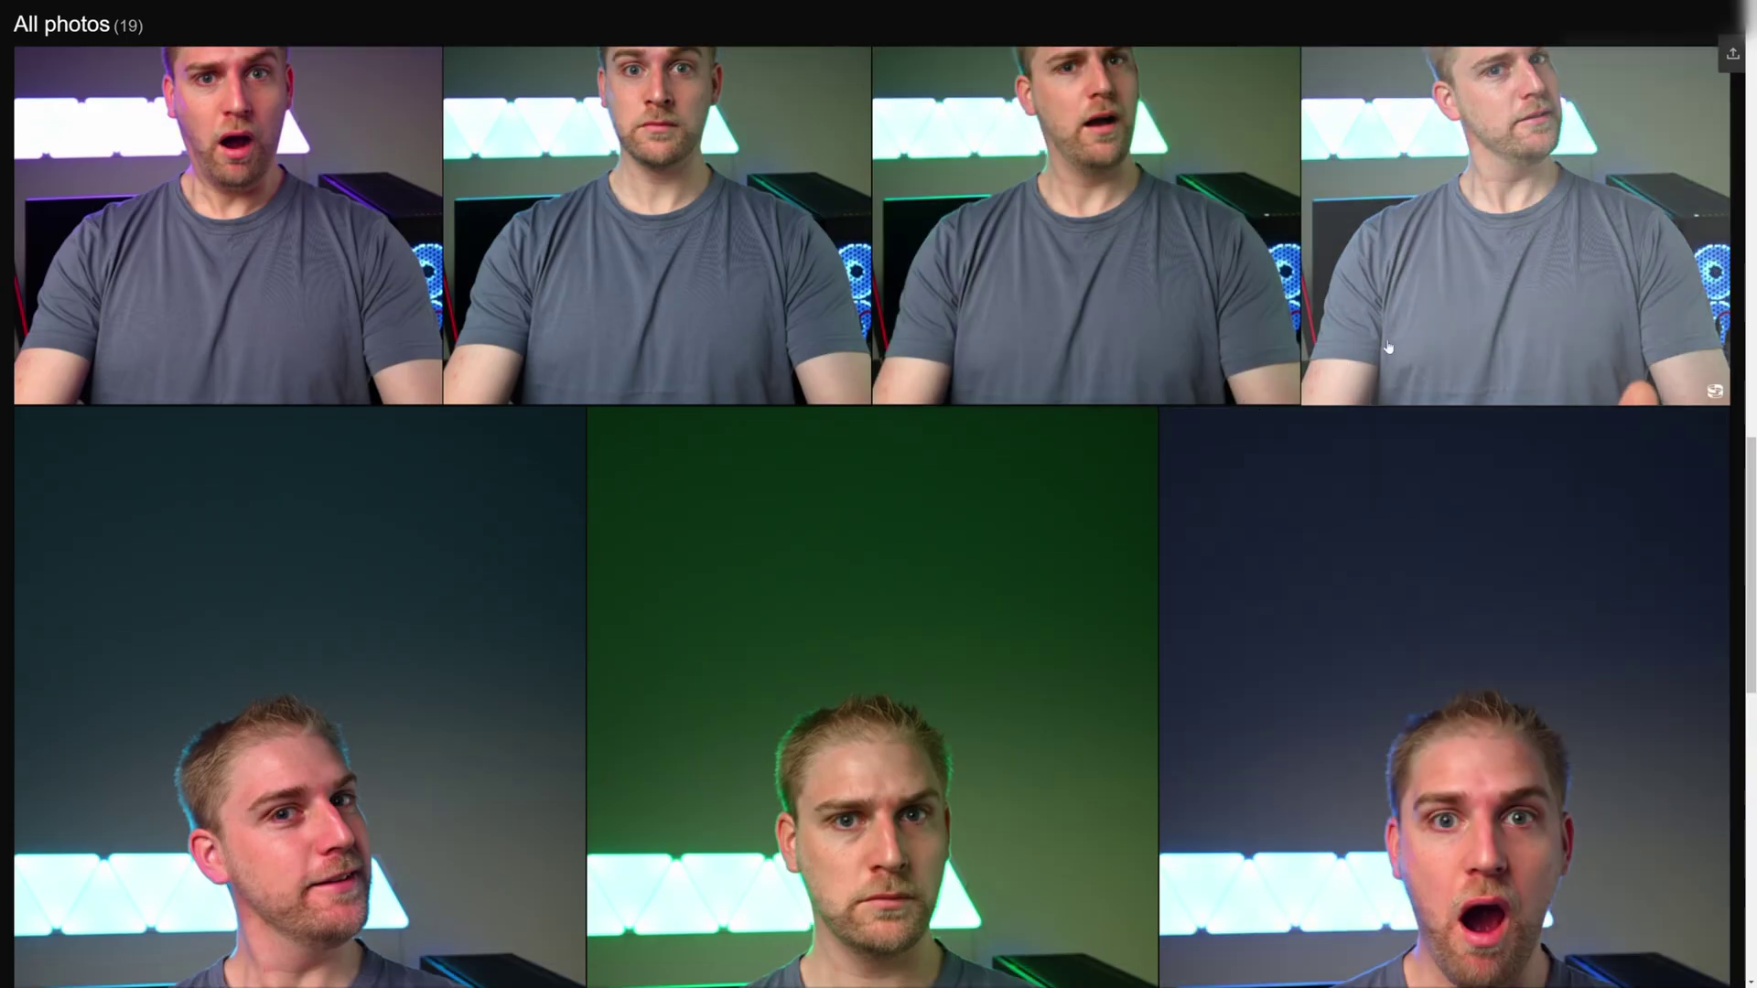
{"action": "left_click", "coordinate": [1574, 210]}
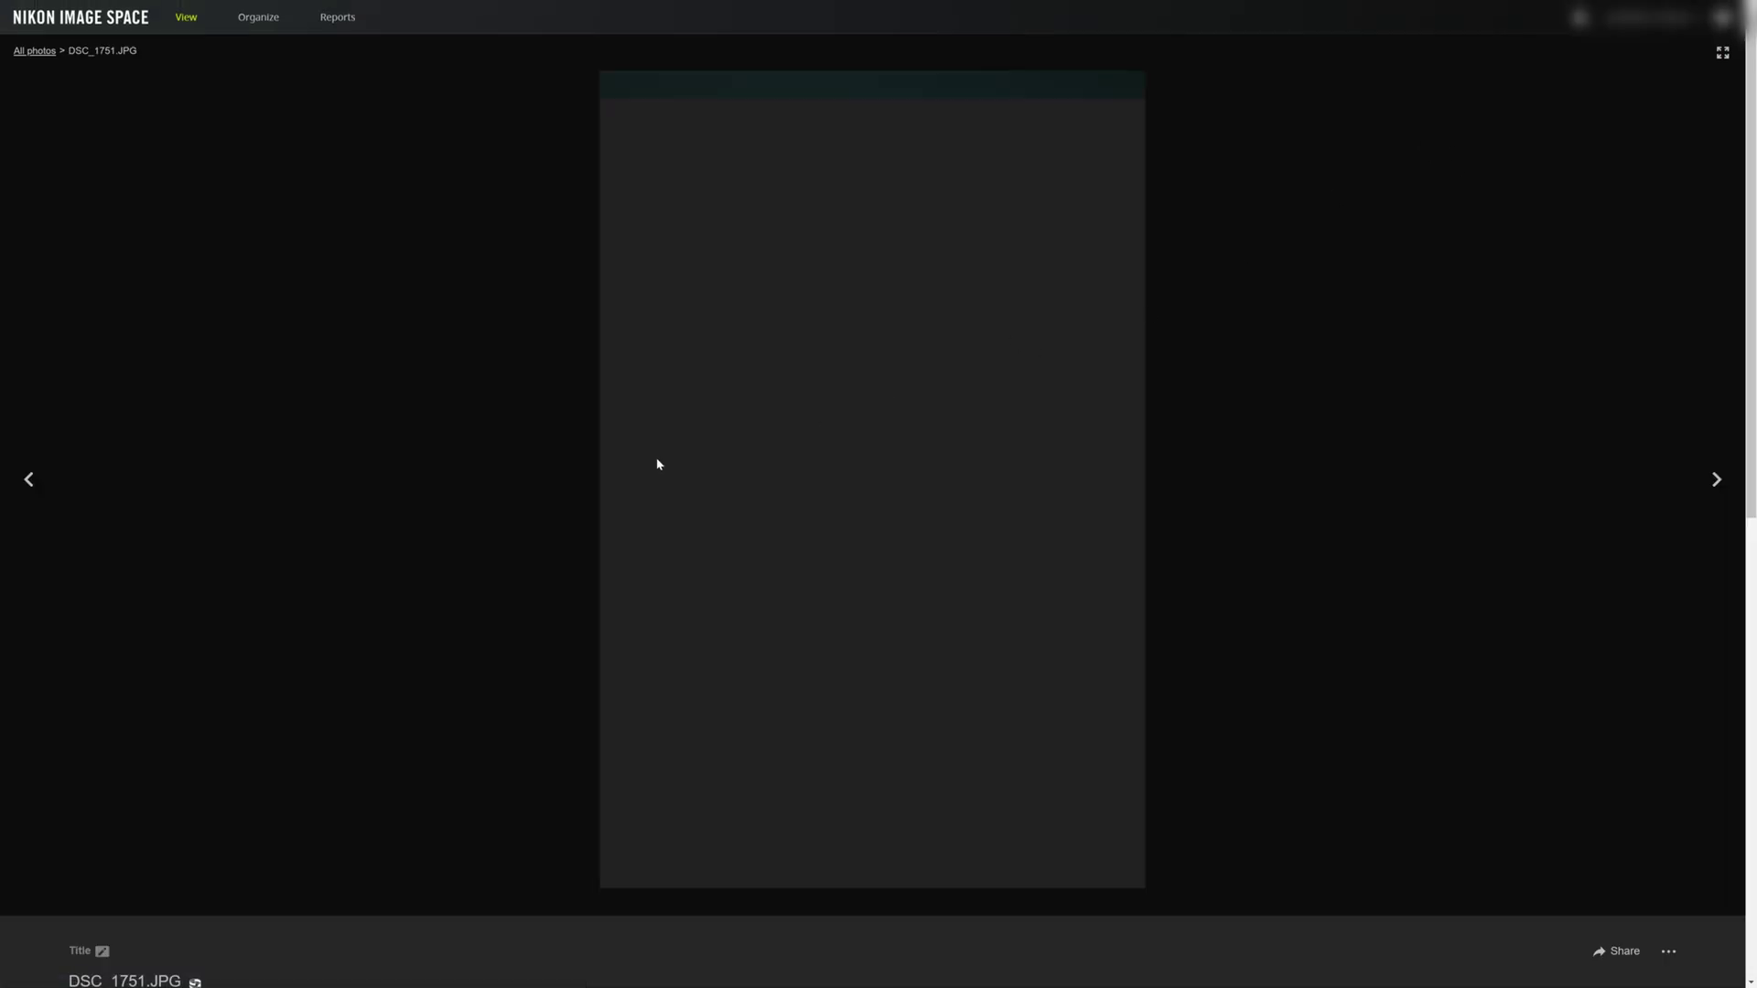
{"action": "scroll", "coordinate": [505, 535], "scroll_direction": "down", "scroll_amount": 3}
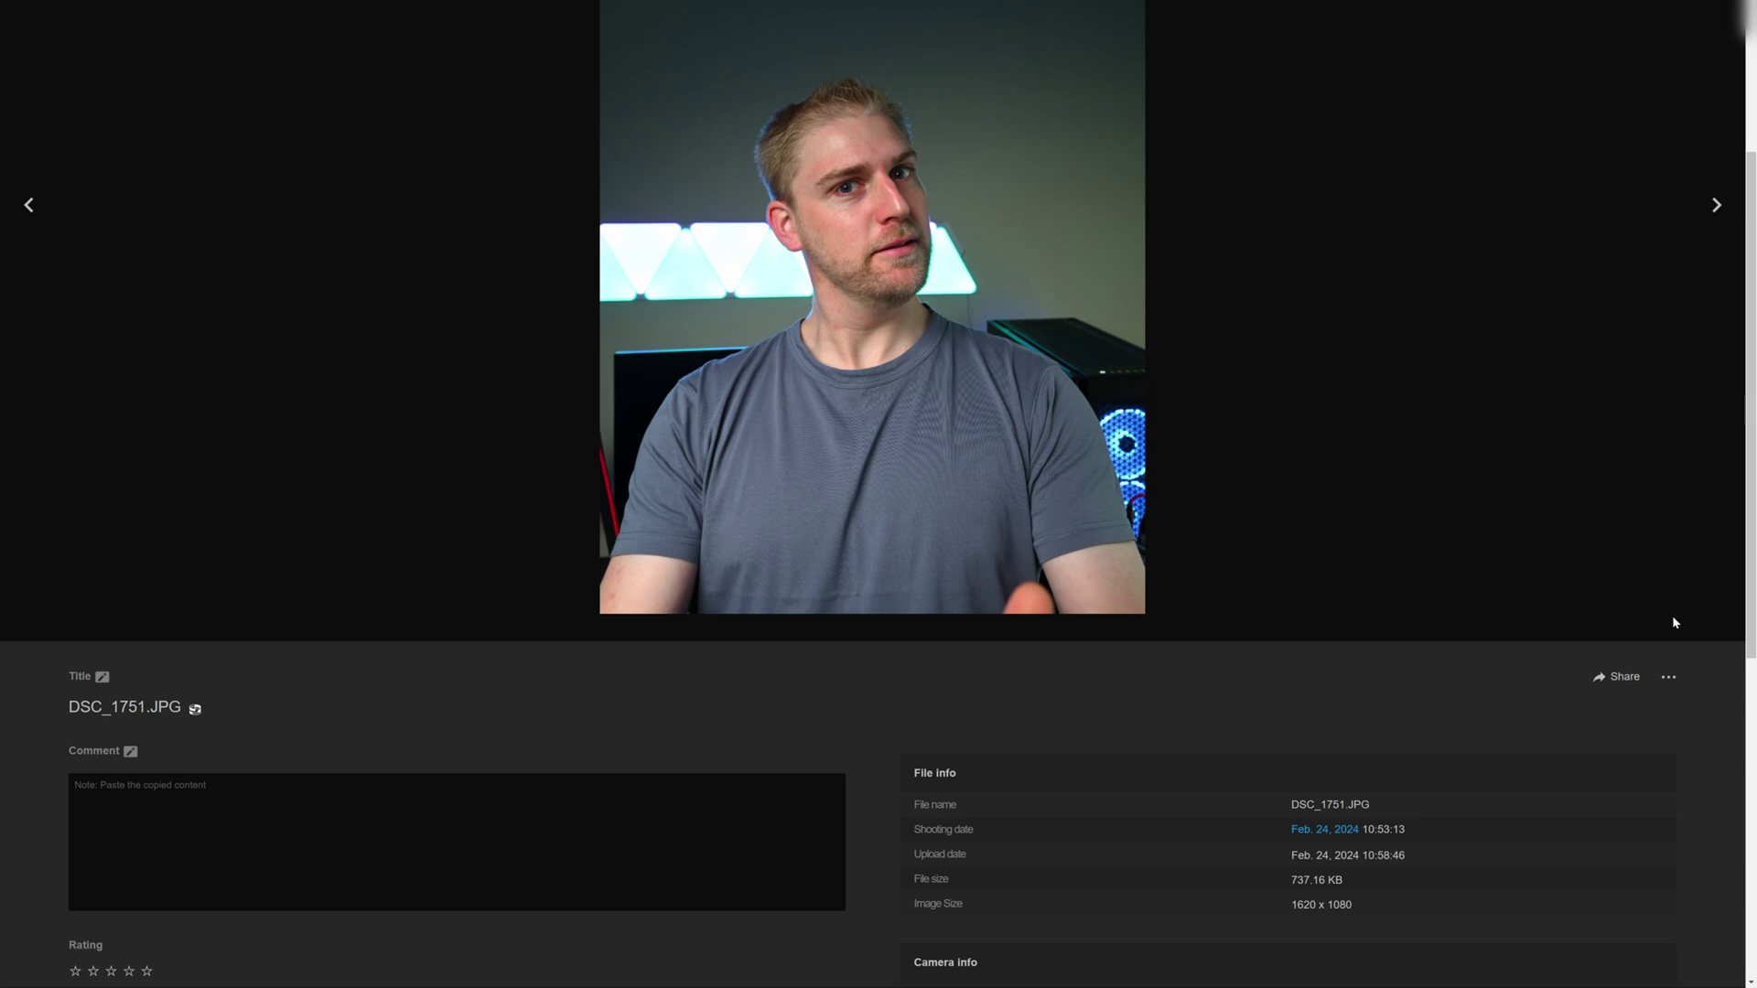
{"action": "left_click", "coordinate": [1669, 677]}
{"action": "left_click", "coordinate": [1613, 577]}
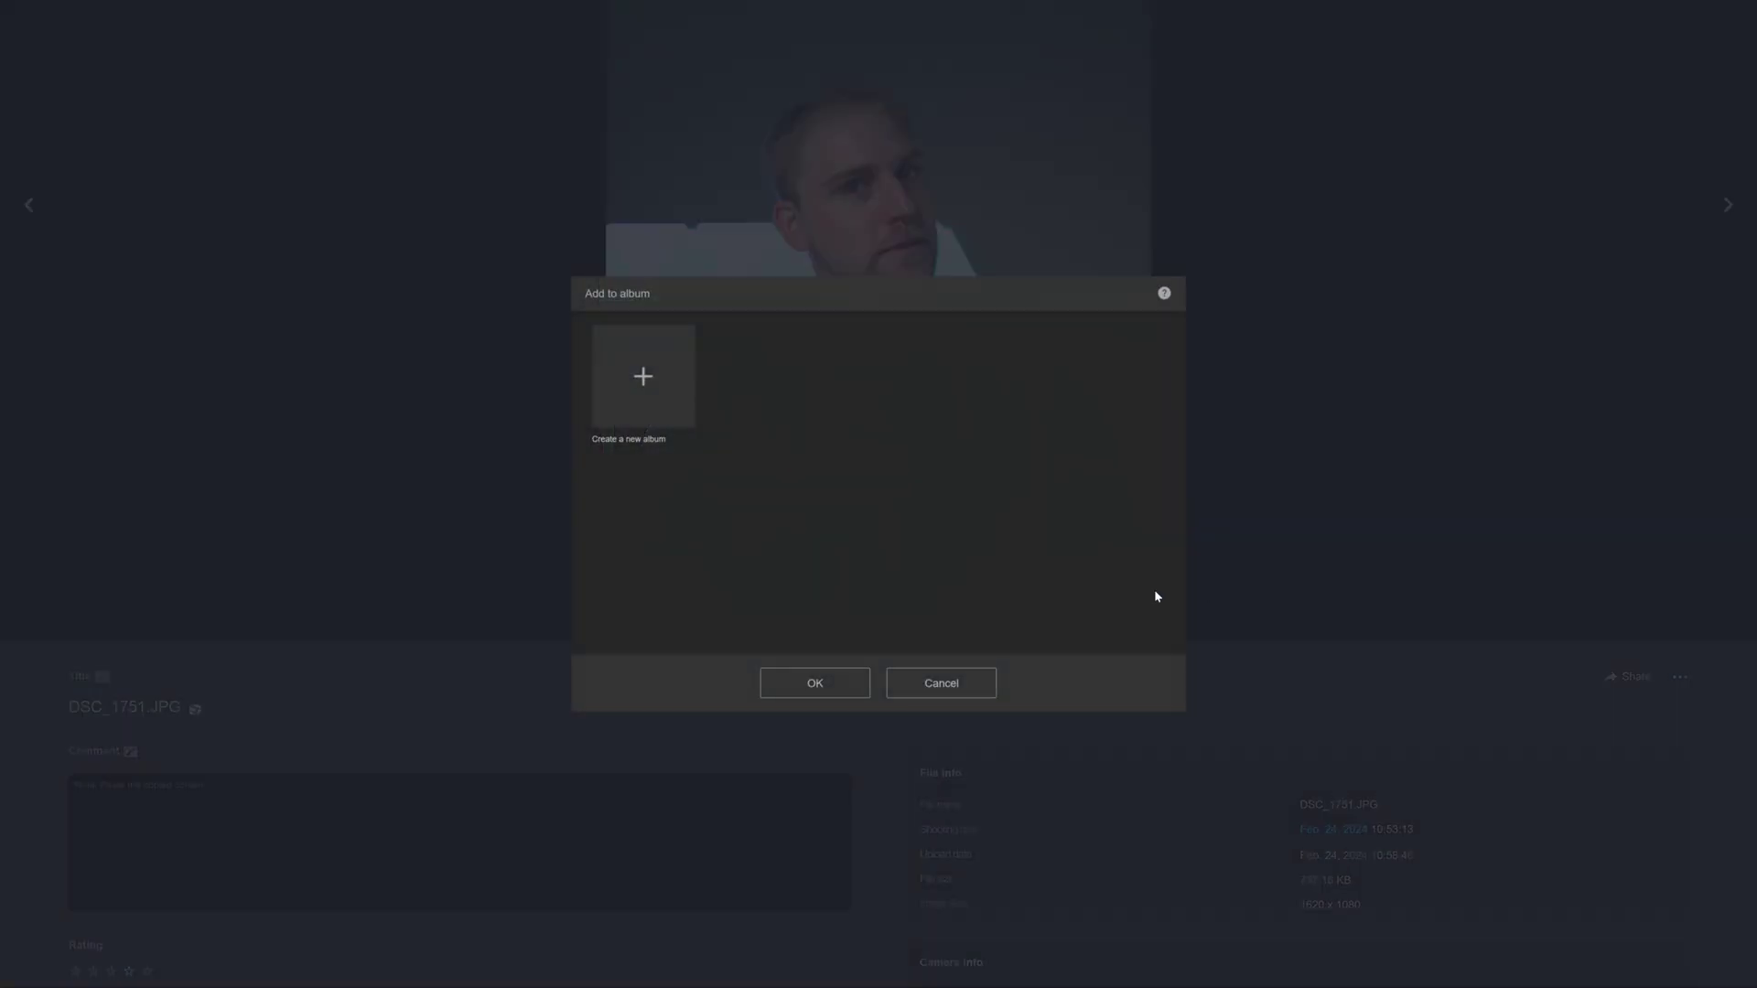
{"action": "left_click", "coordinate": [853, 385]}
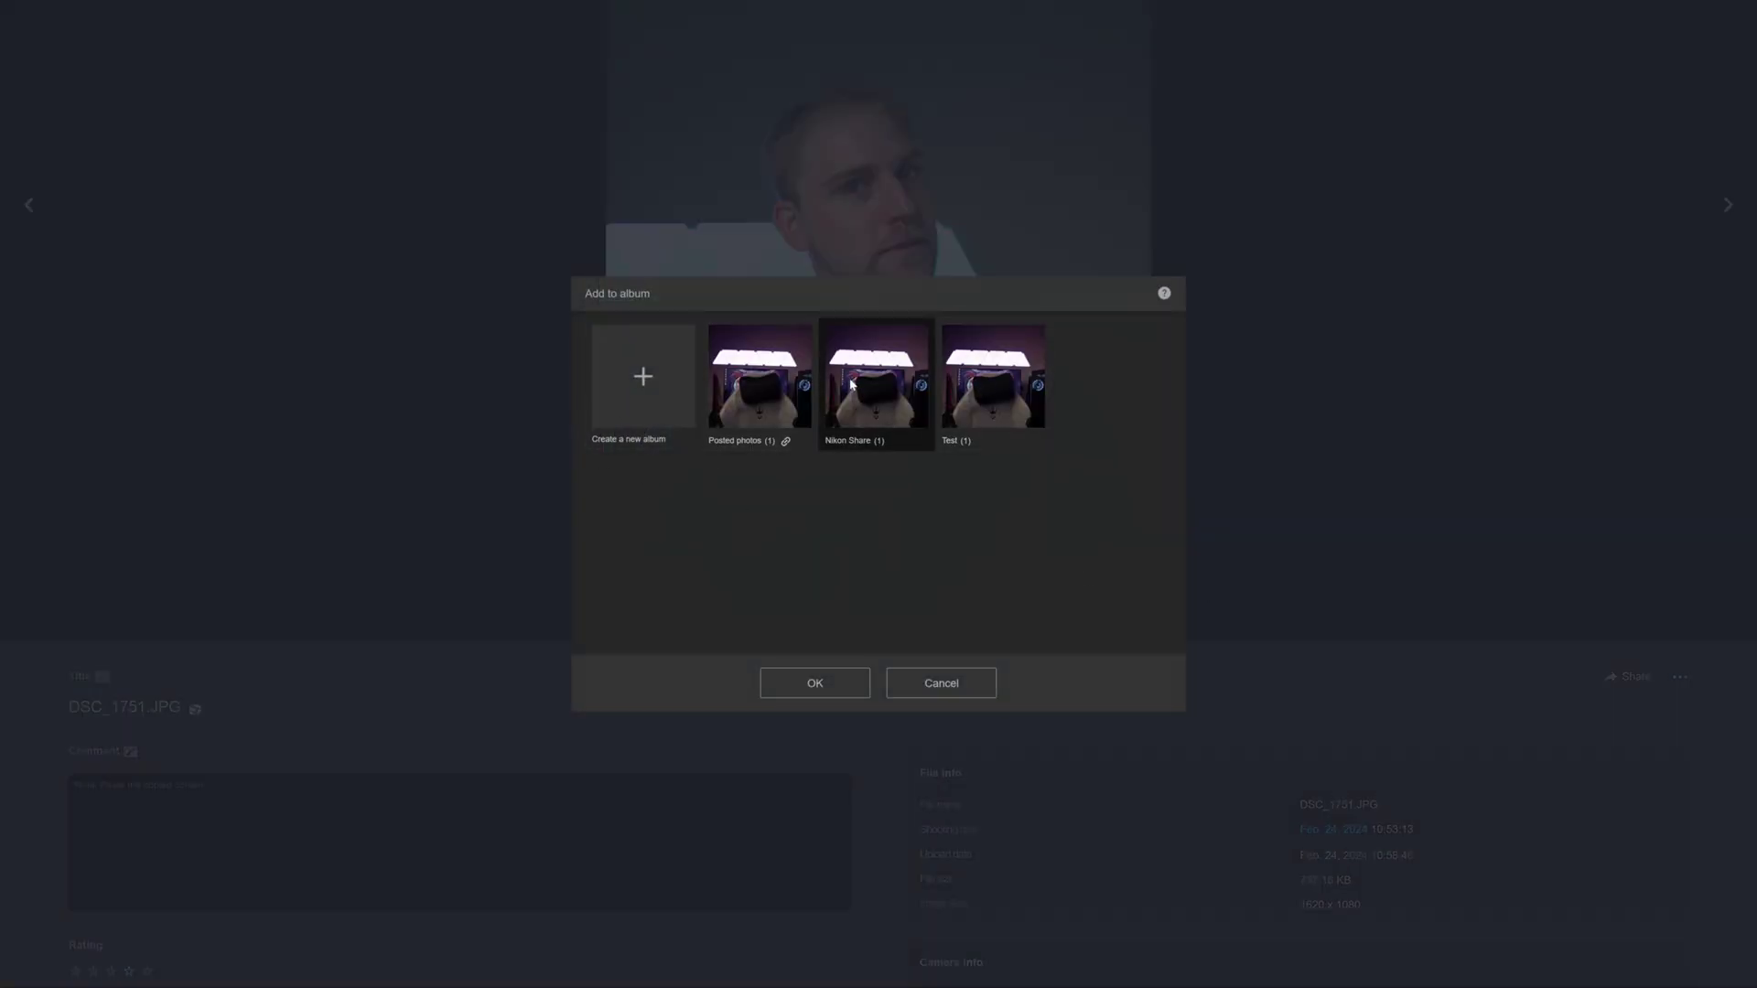
{"action": "left_click", "coordinate": [814, 686]}
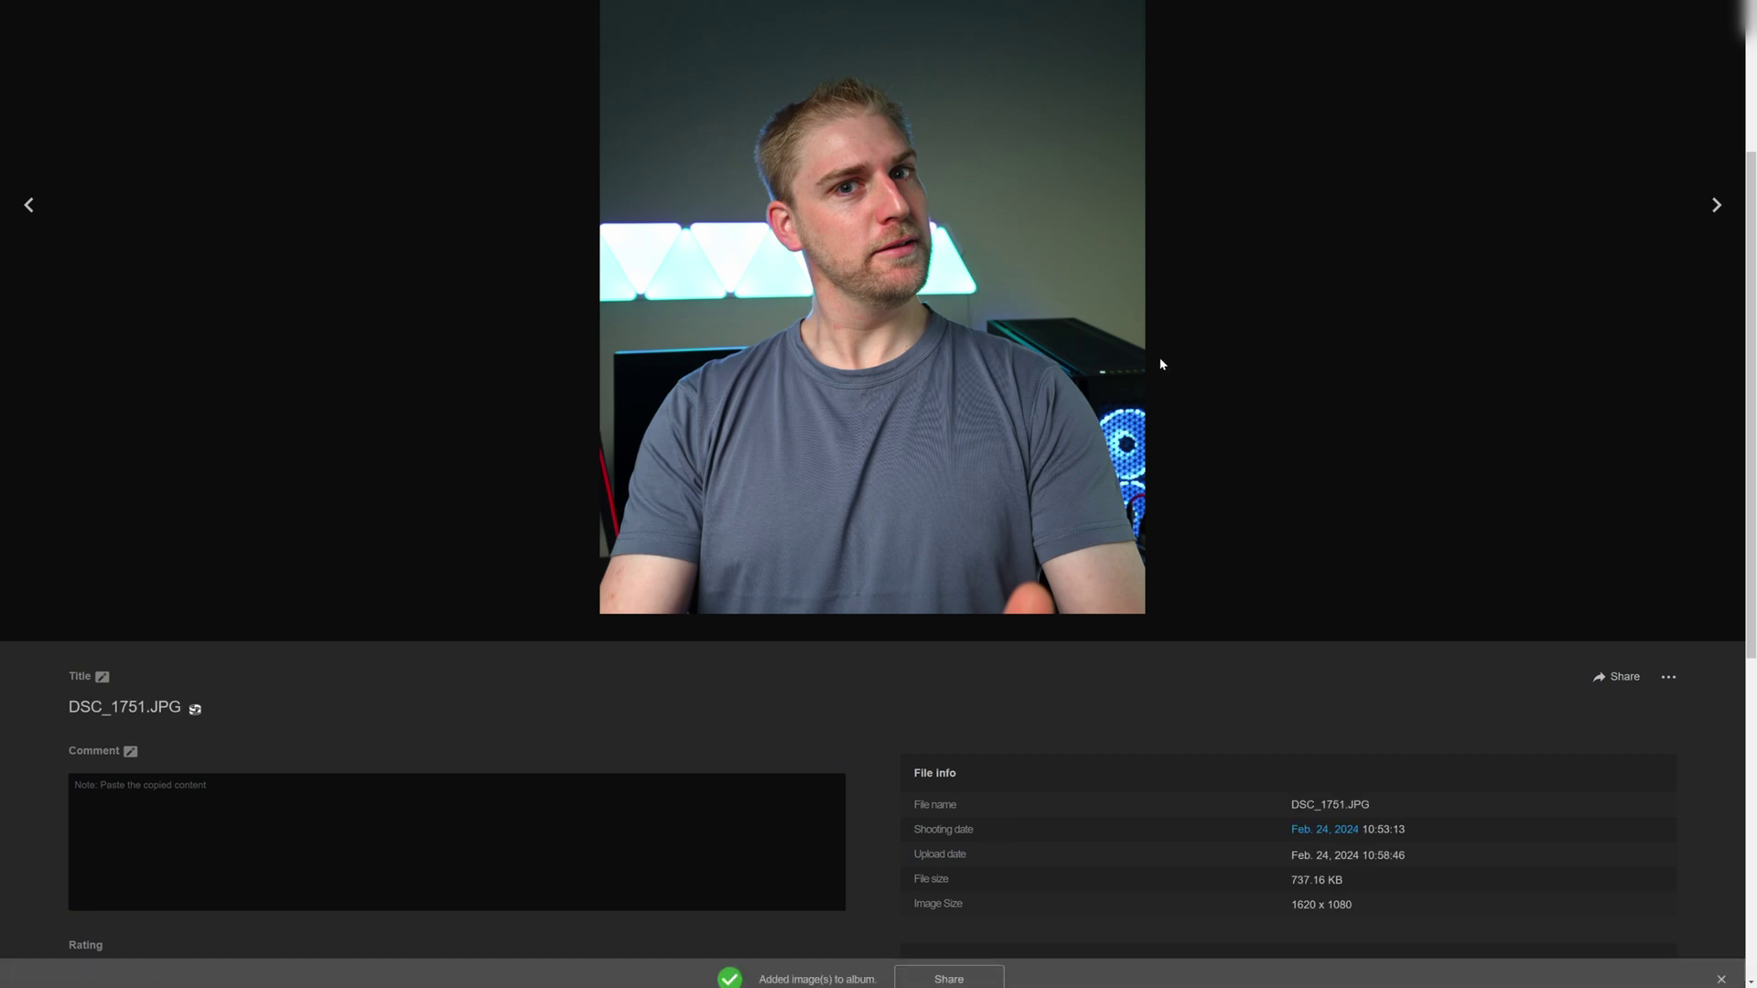
{"action": "scroll", "coordinate": [814, 641], "scroll_direction": "up", "scroll_amount": 3}
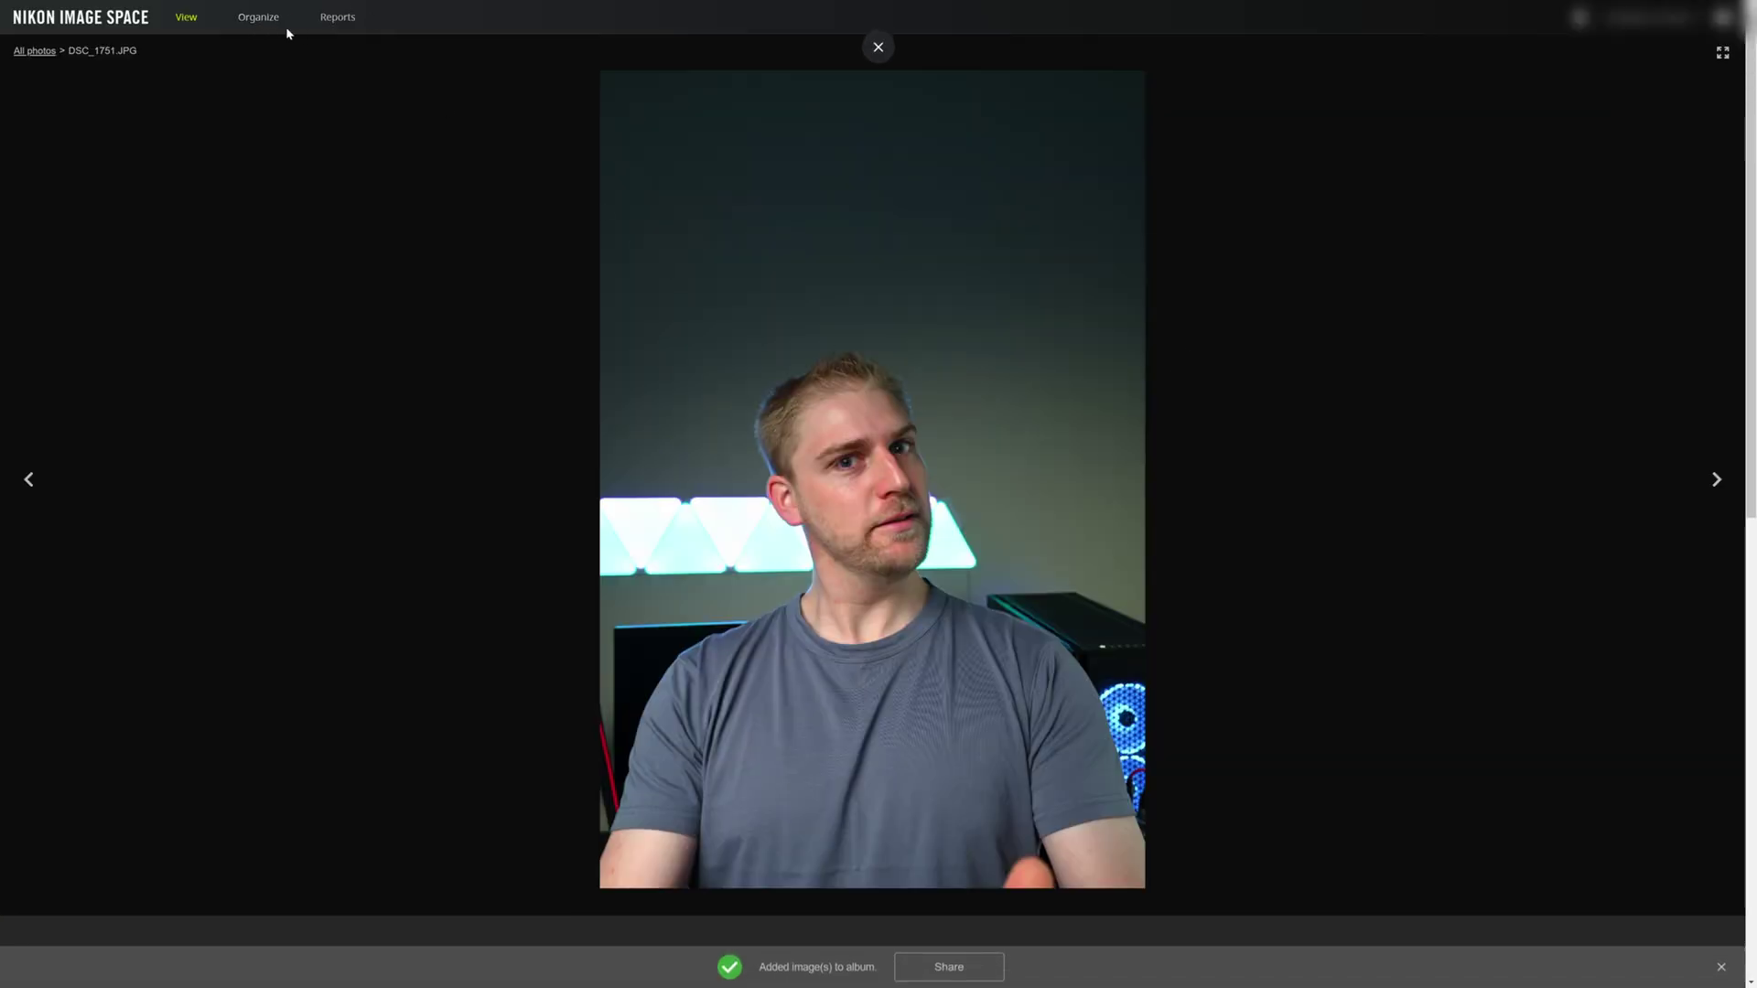
{"action": "left_click", "coordinate": [108, 21]}
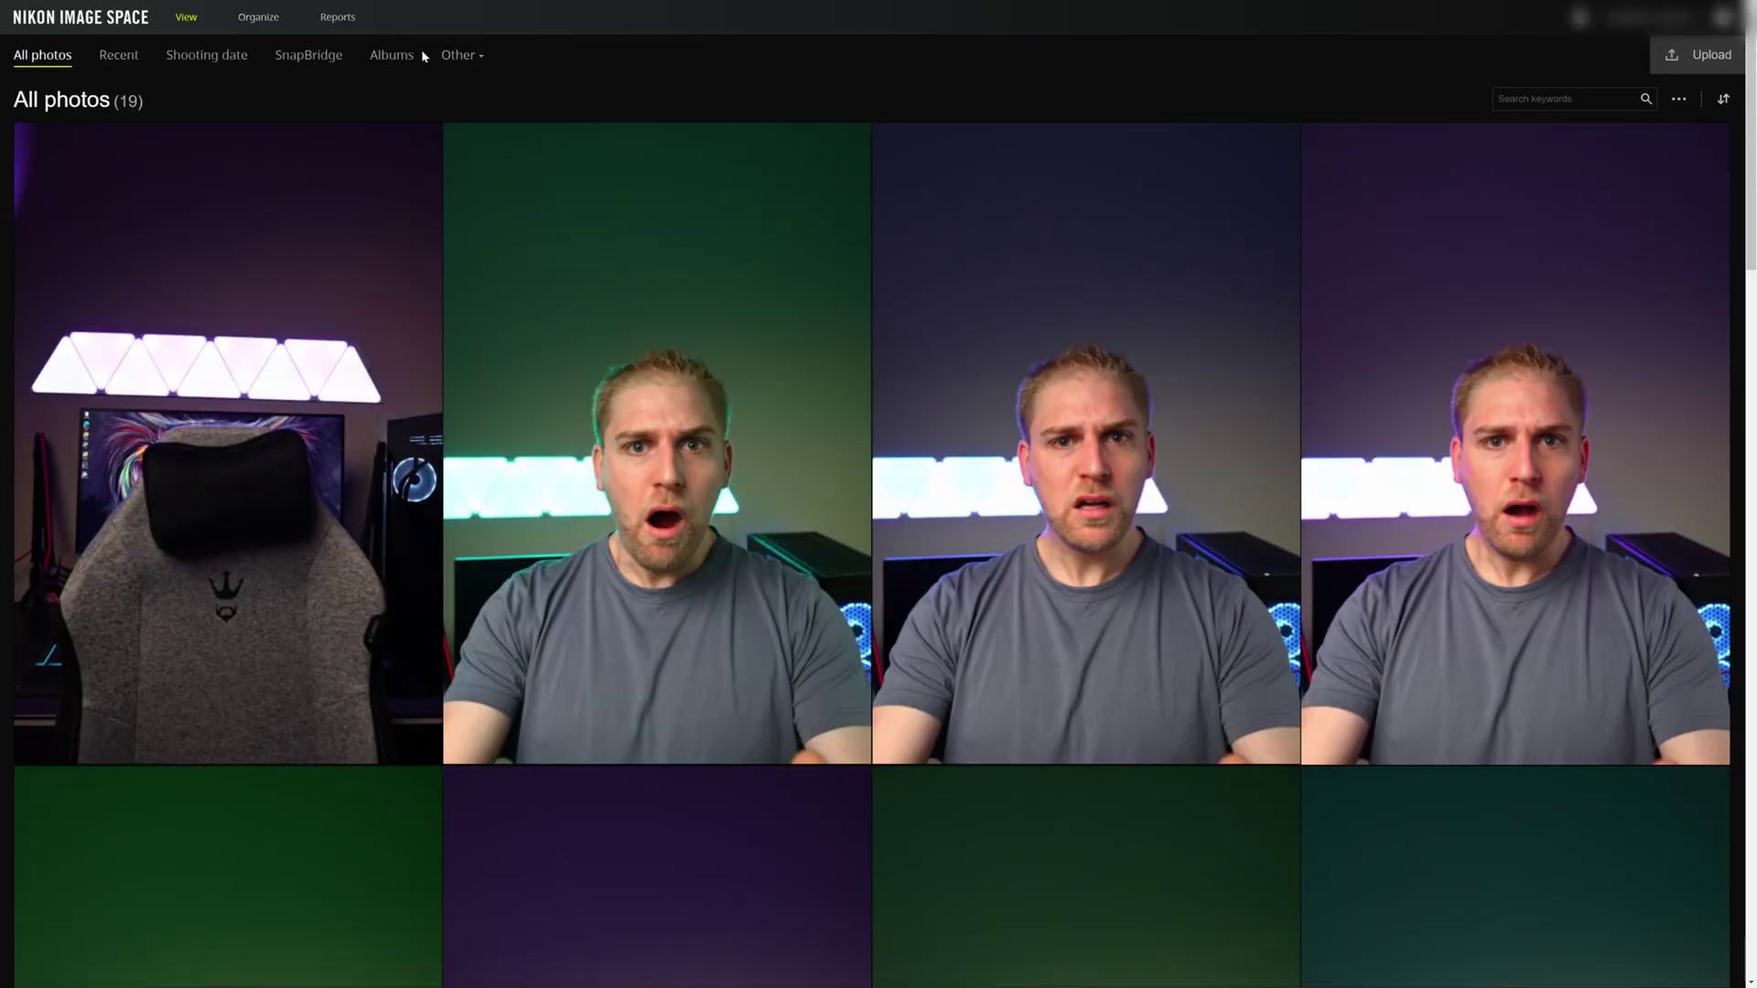
- Open the Nikon Share album from the album list
{"action": "left_click", "coordinate": [381, 57]}
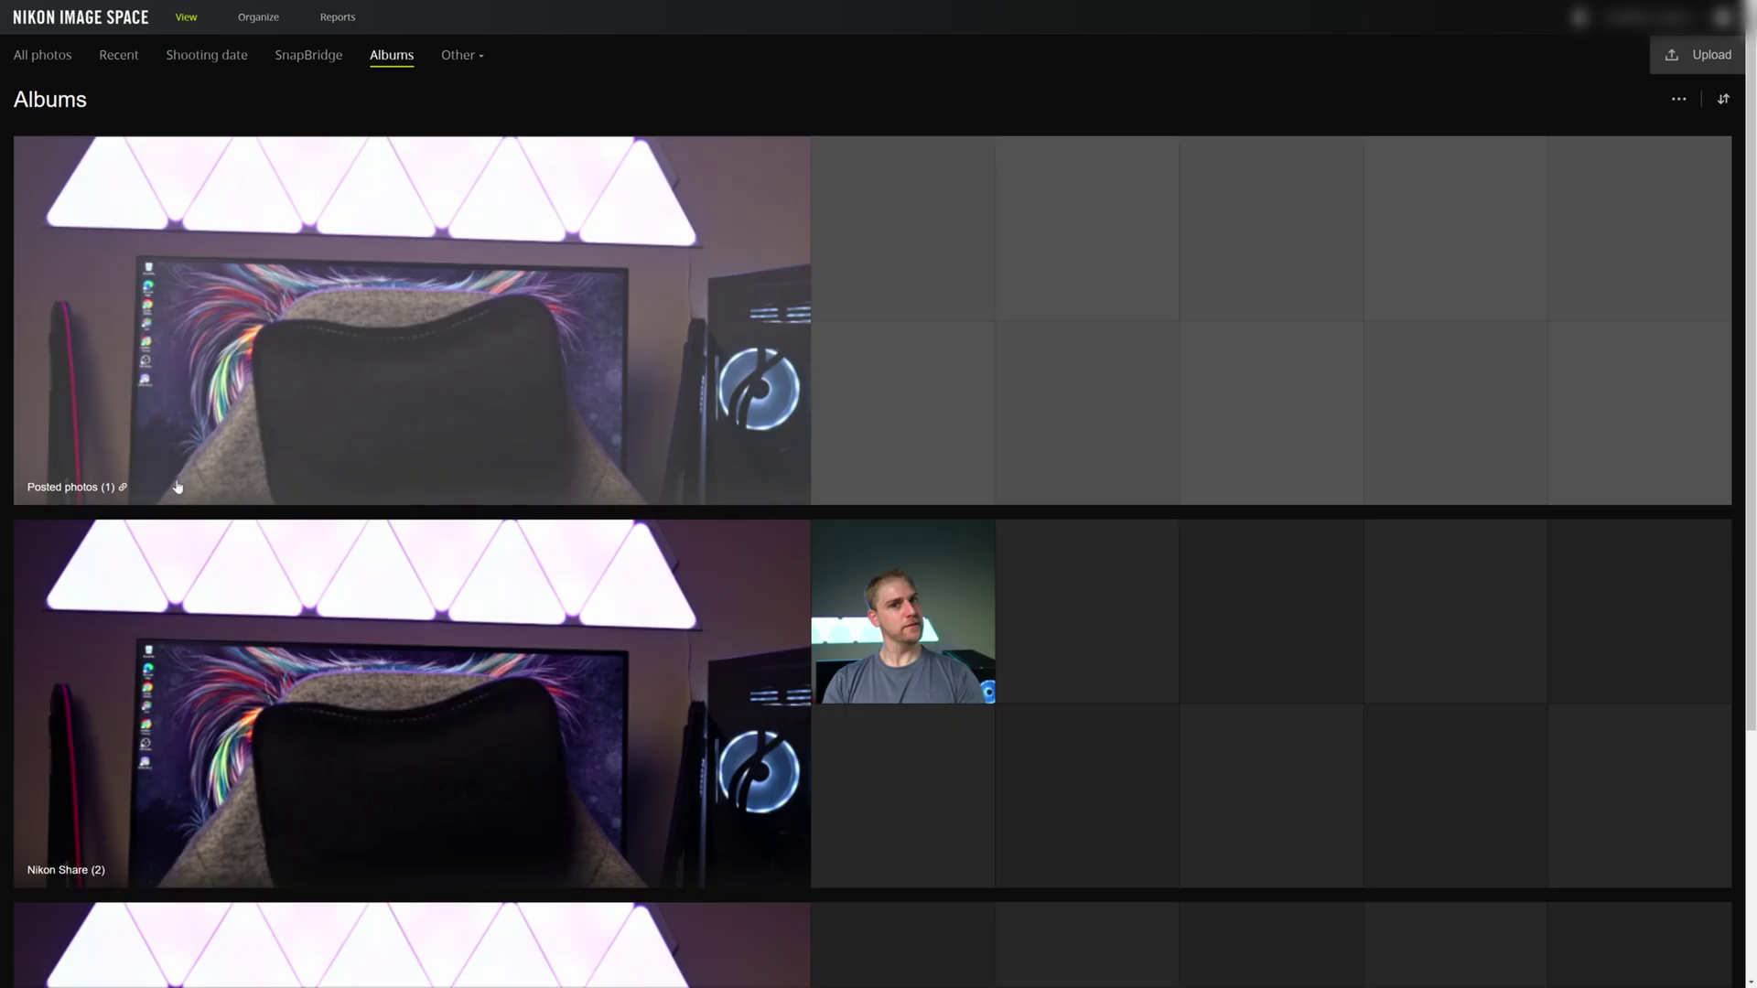
{"action": "scroll", "coordinate": [369, 510], "scroll_direction": "down", "scroll_amount": 3}
{"action": "left_click", "coordinate": [610, 370]}
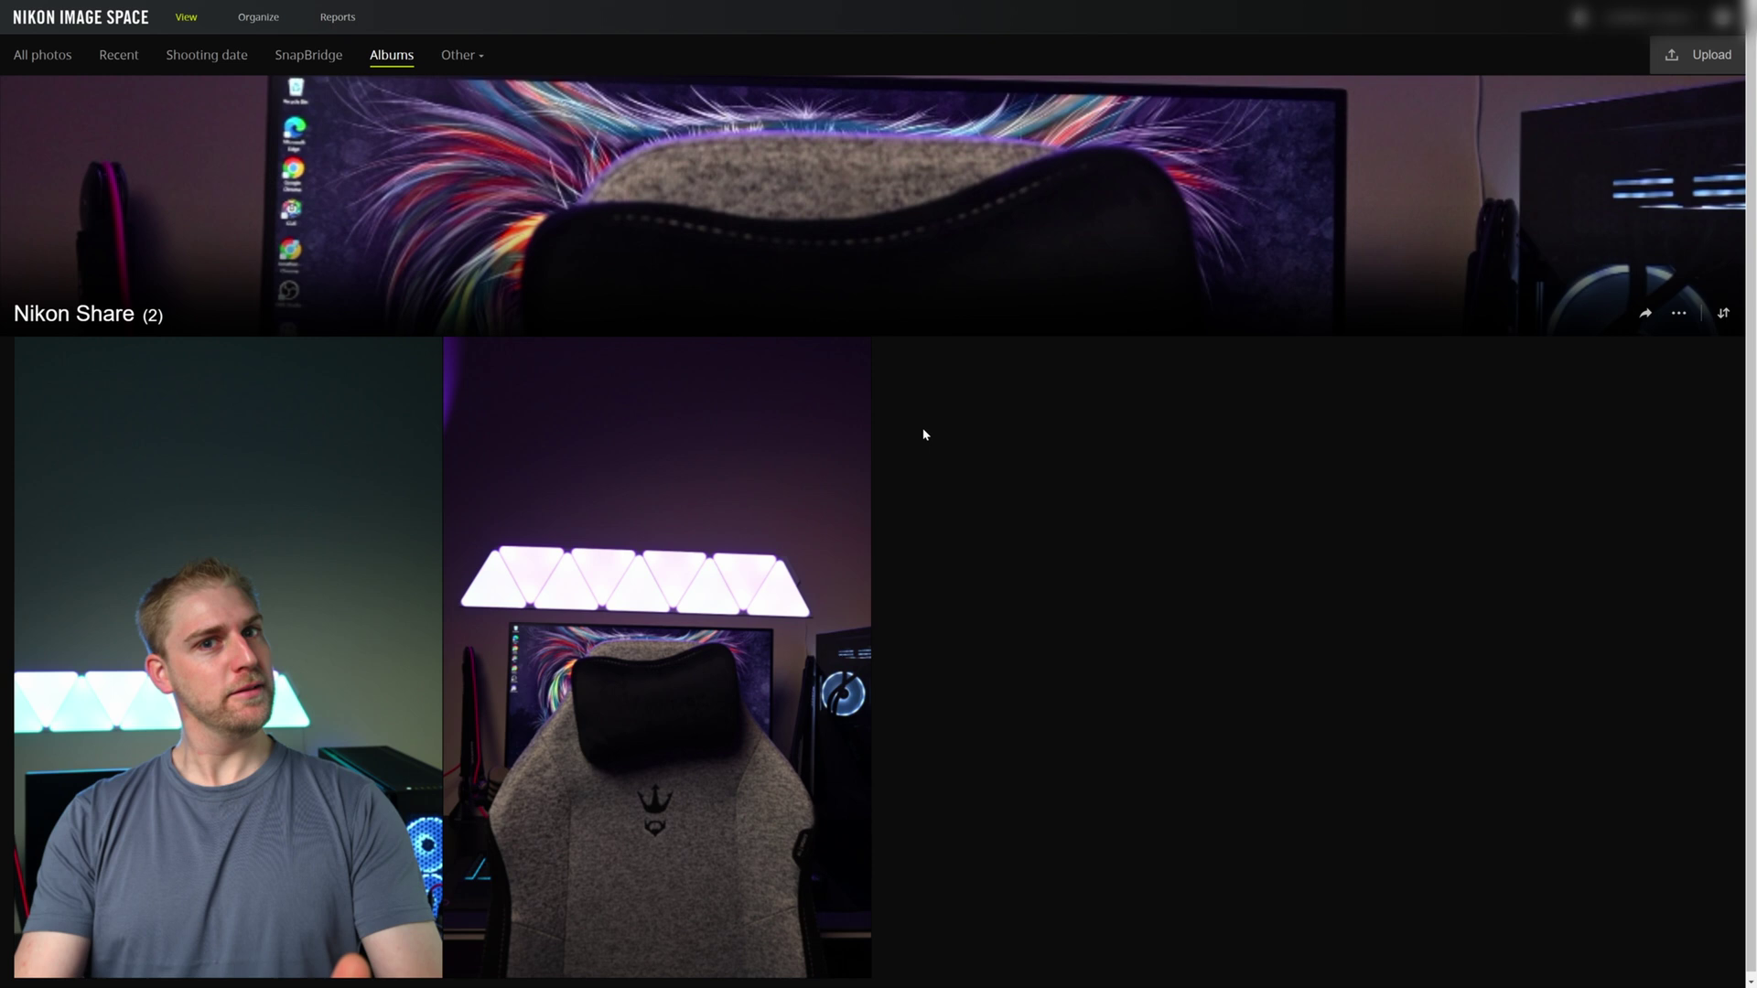
- Share the Nikon Share album by link and select its generated share URL
{"action": "scroll", "coordinate": [1025, 425], "scroll_direction": "down", "scroll_amount": 1}
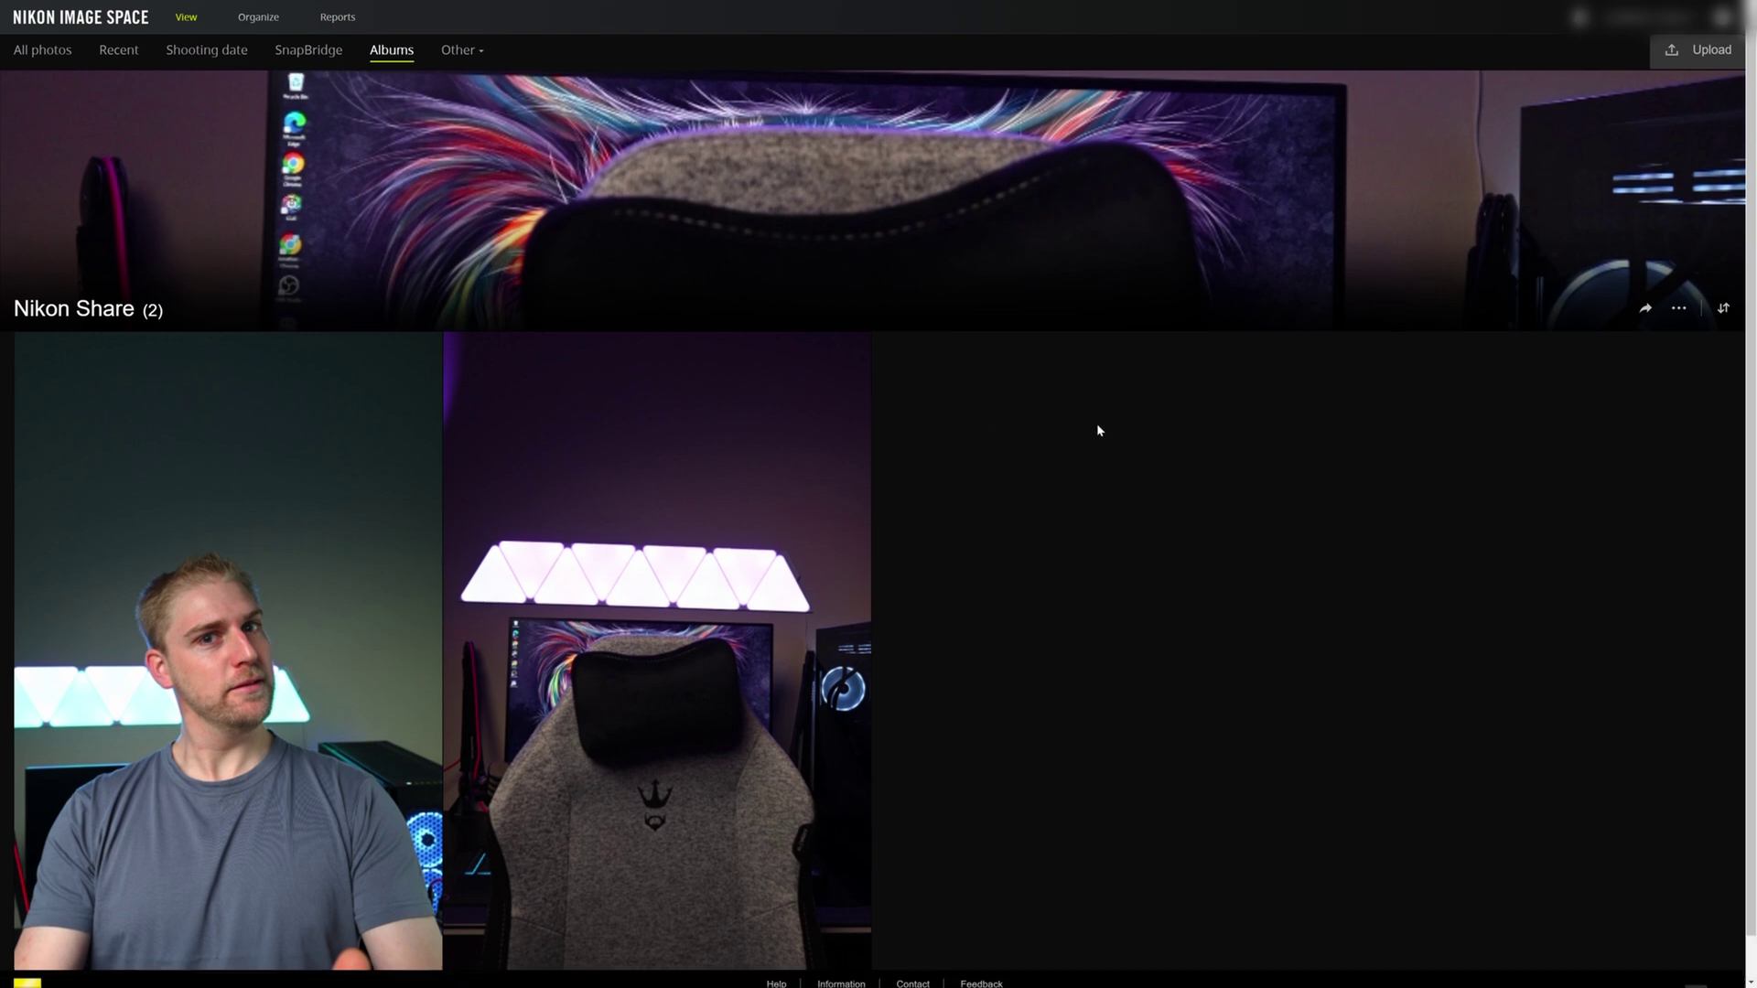
{"action": "left_click", "coordinate": [1680, 310]}
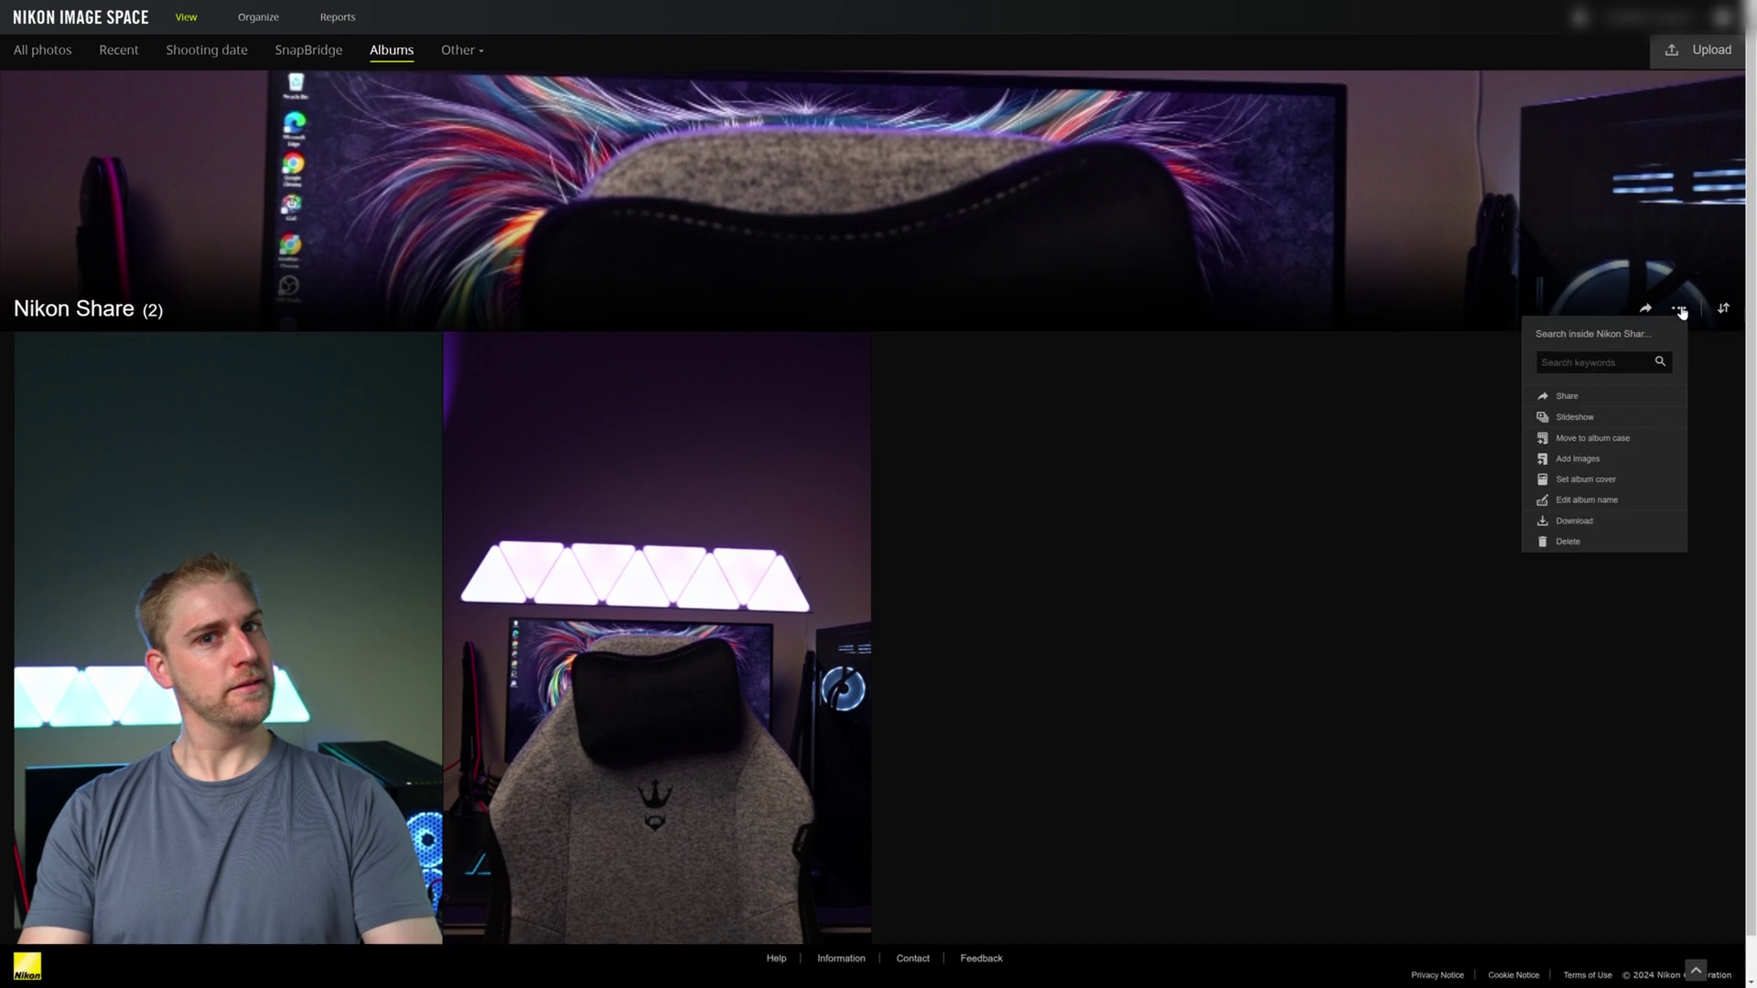
{"action": "left_click", "coordinate": [1595, 397]}
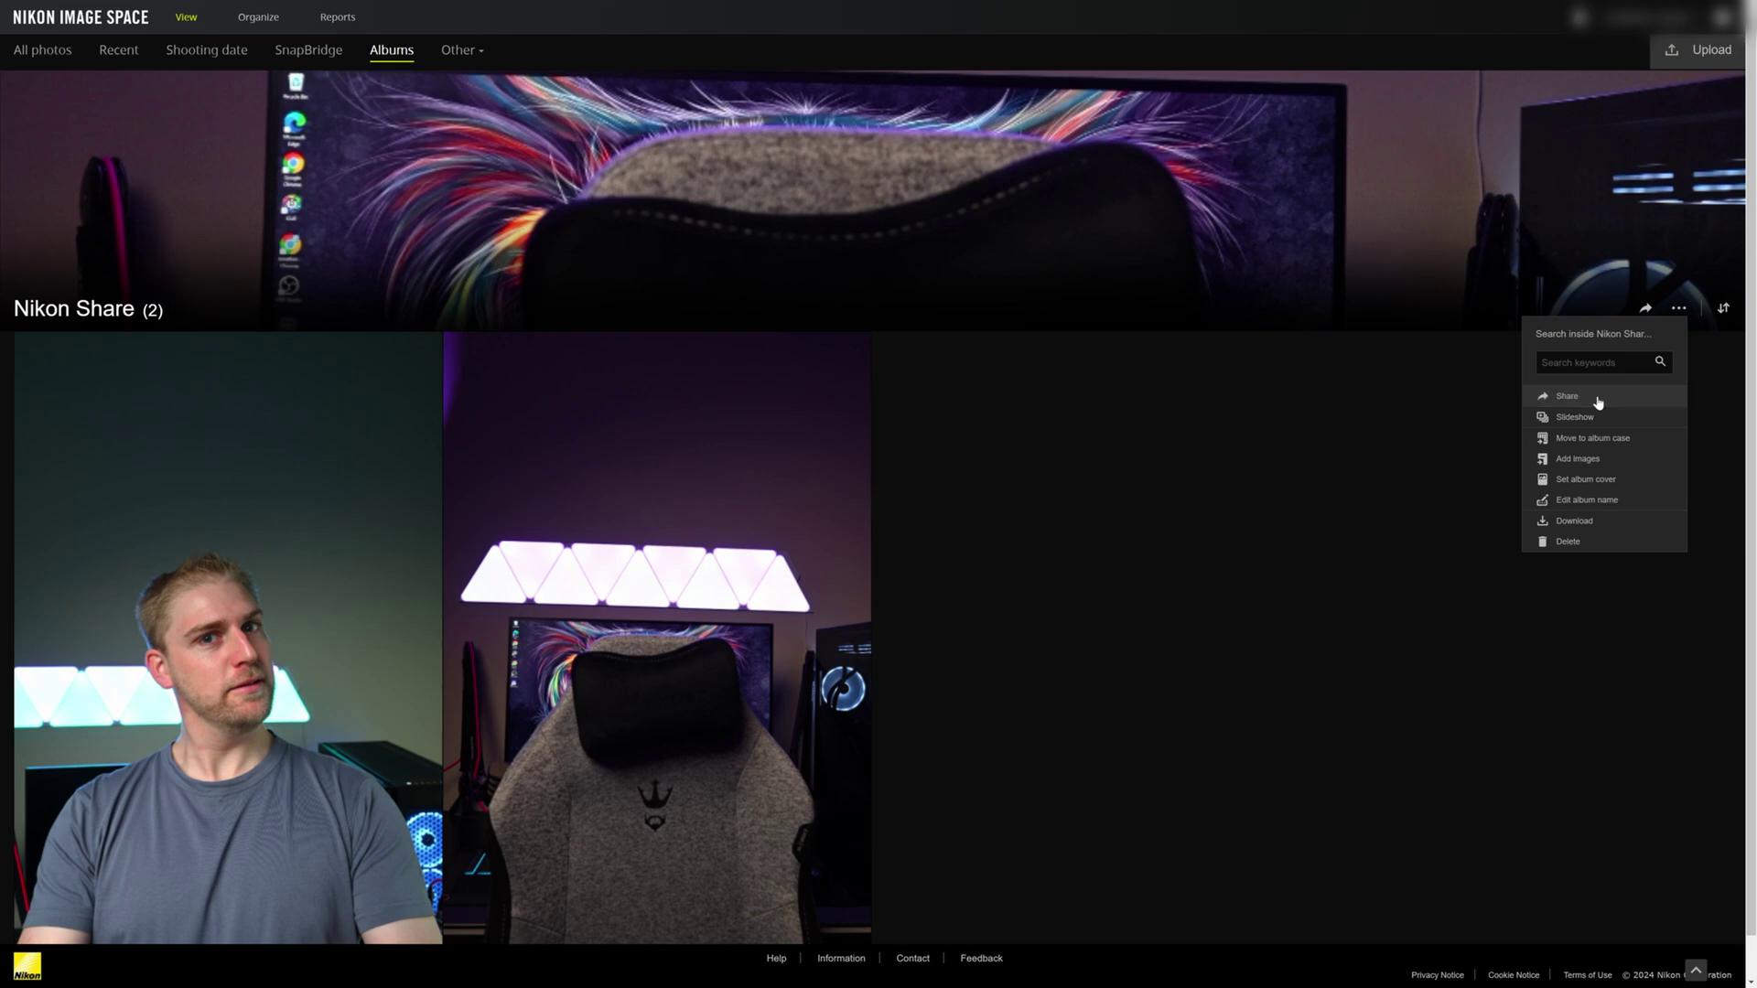
{"action": "left_click", "coordinate": [810, 610]}
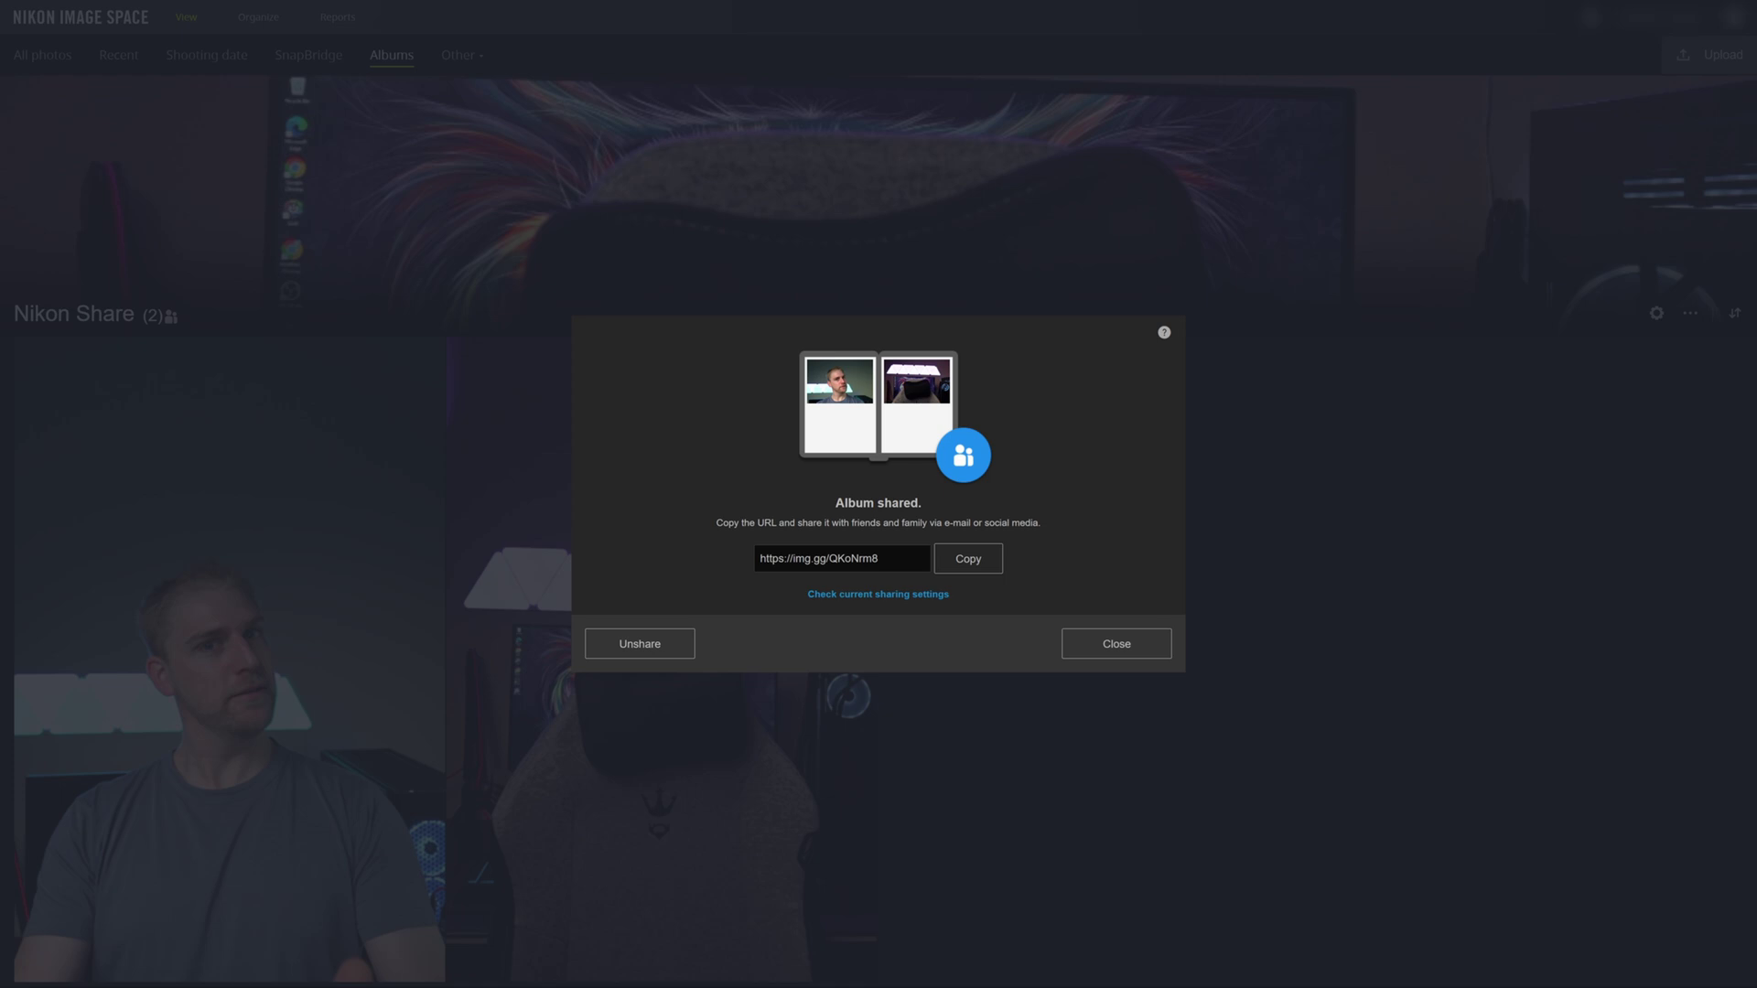
{"action": "left_click", "coordinate": [842, 558]}
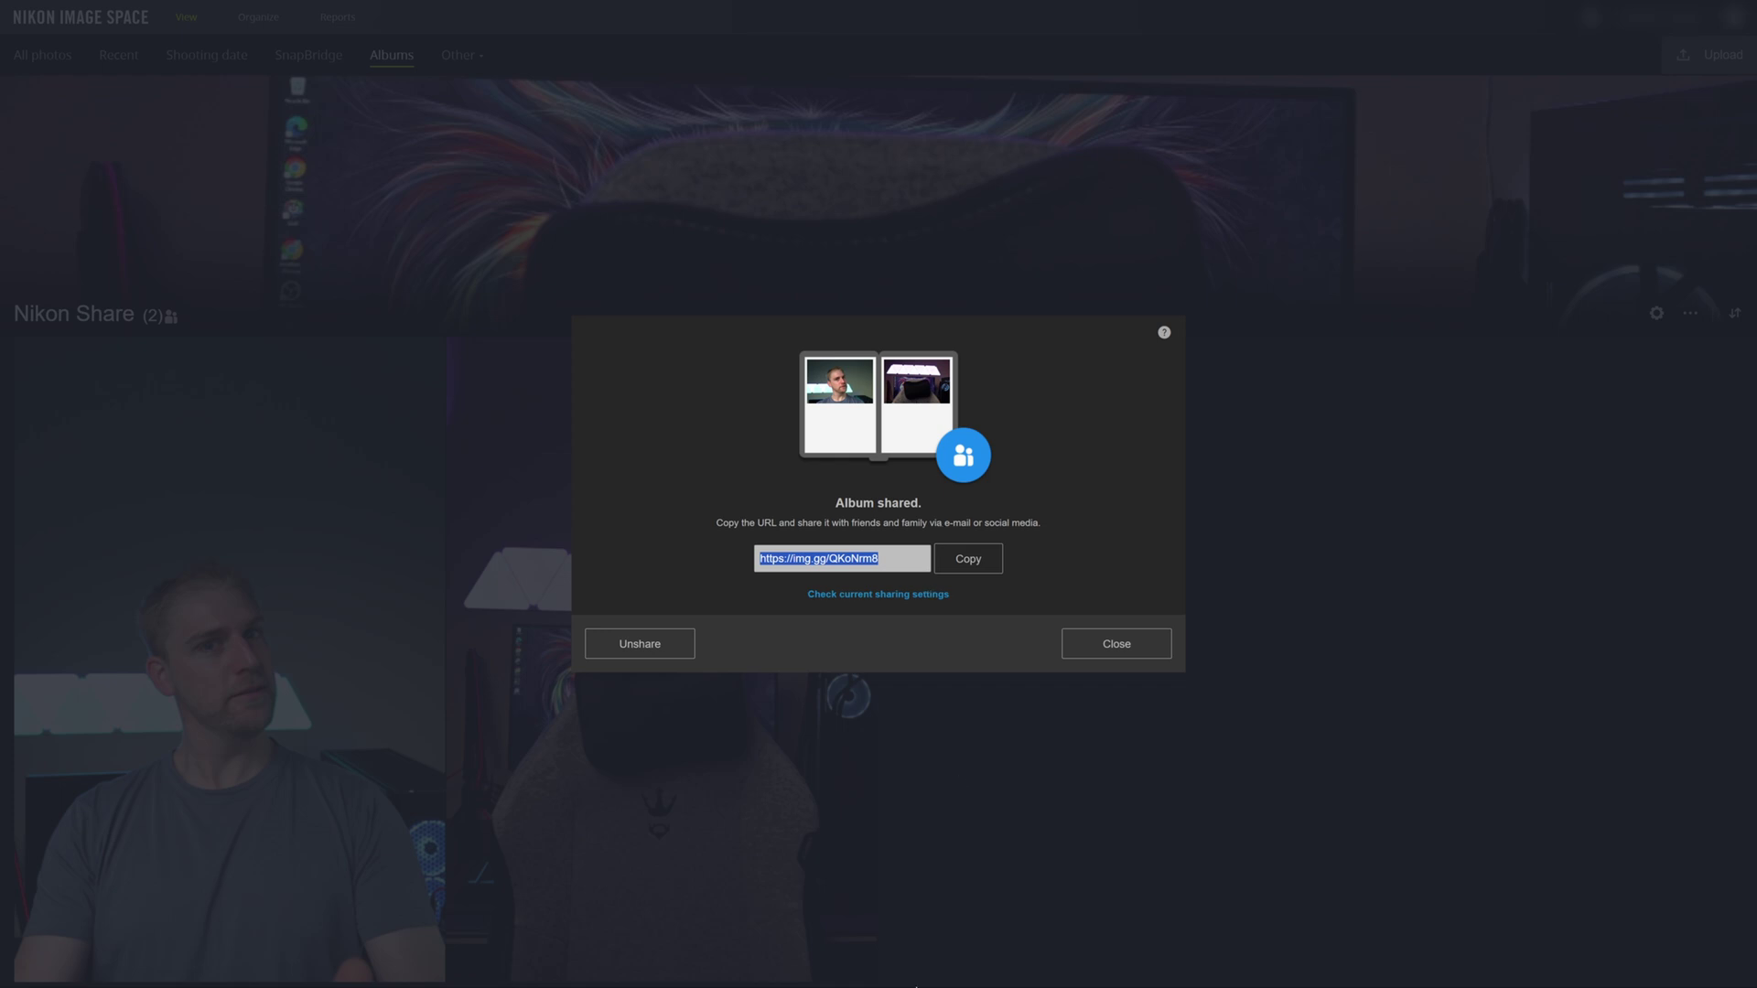
{"action": "left_click", "coordinate": [916, 987]}
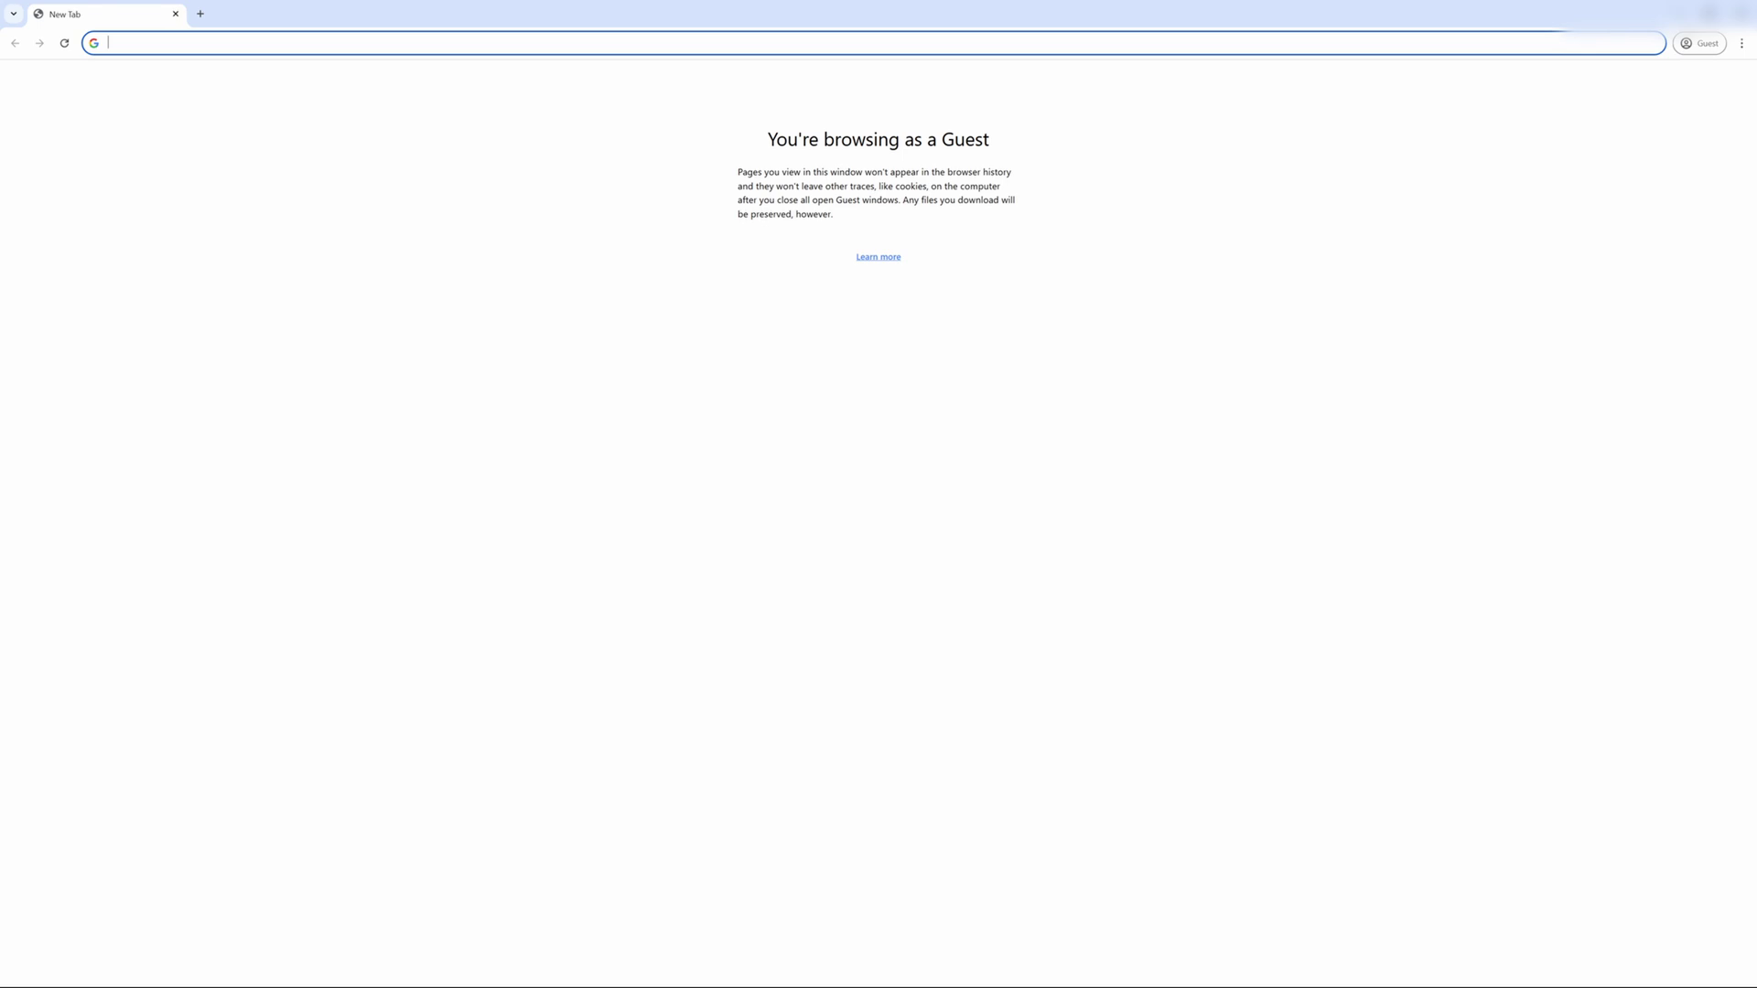
- Load the copied Nikon Share album link in Chrome's Guest window
{"action": "key", "text": "ctrl+v"}
{"action": "key", "text": "Return"}
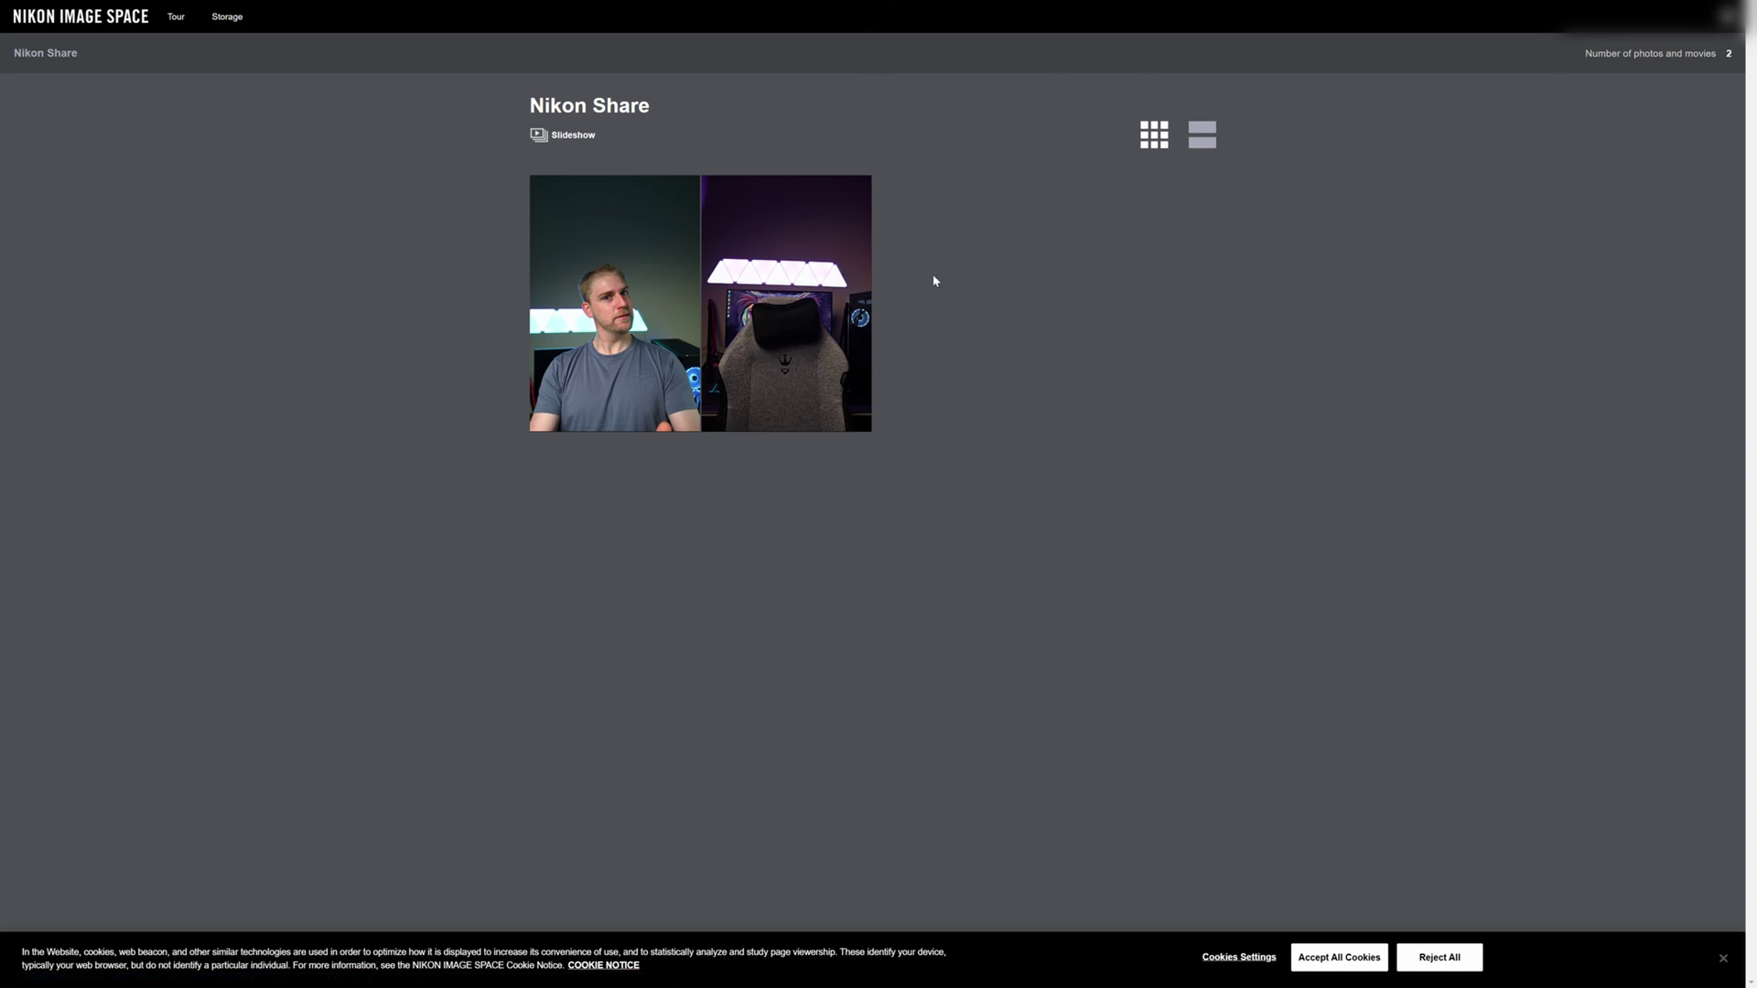
- Toggle the album between thumbnail grid and large-photo view, then open DSC_1751.JPG
{"action": "left_click", "coordinate": [1155, 145]}
{"action": "left_click", "coordinate": [1190, 144]}
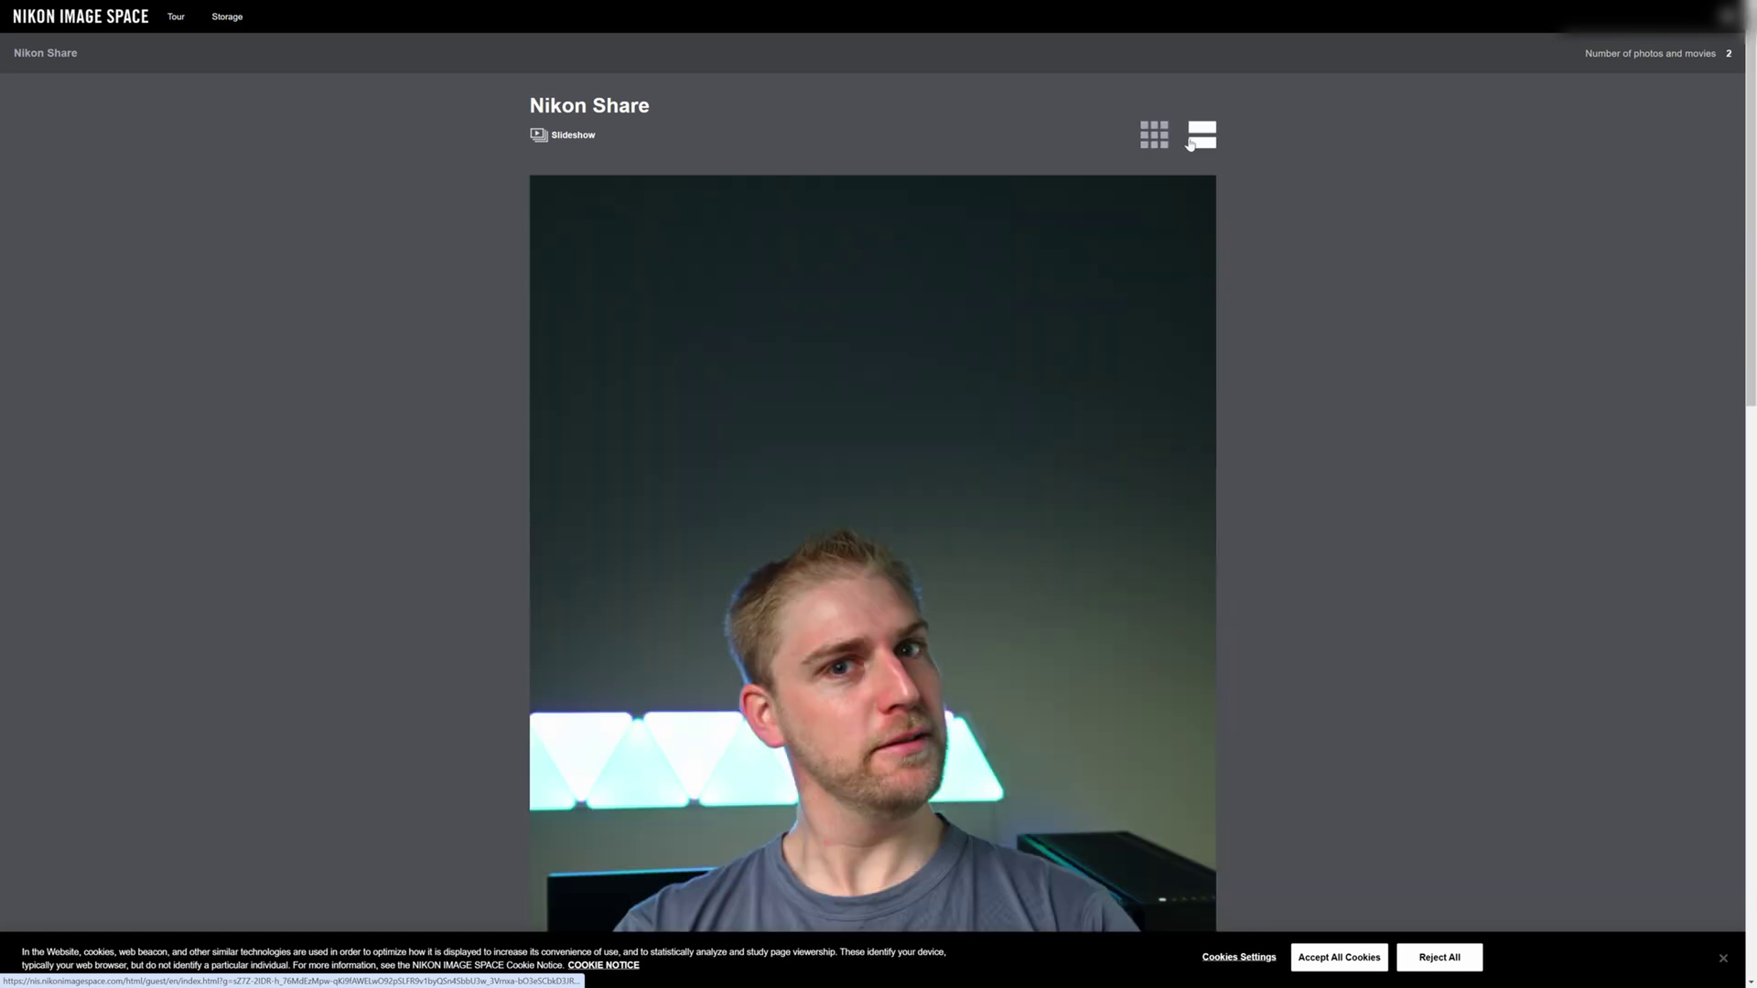
{"action": "left_click", "coordinate": [1153, 144]}
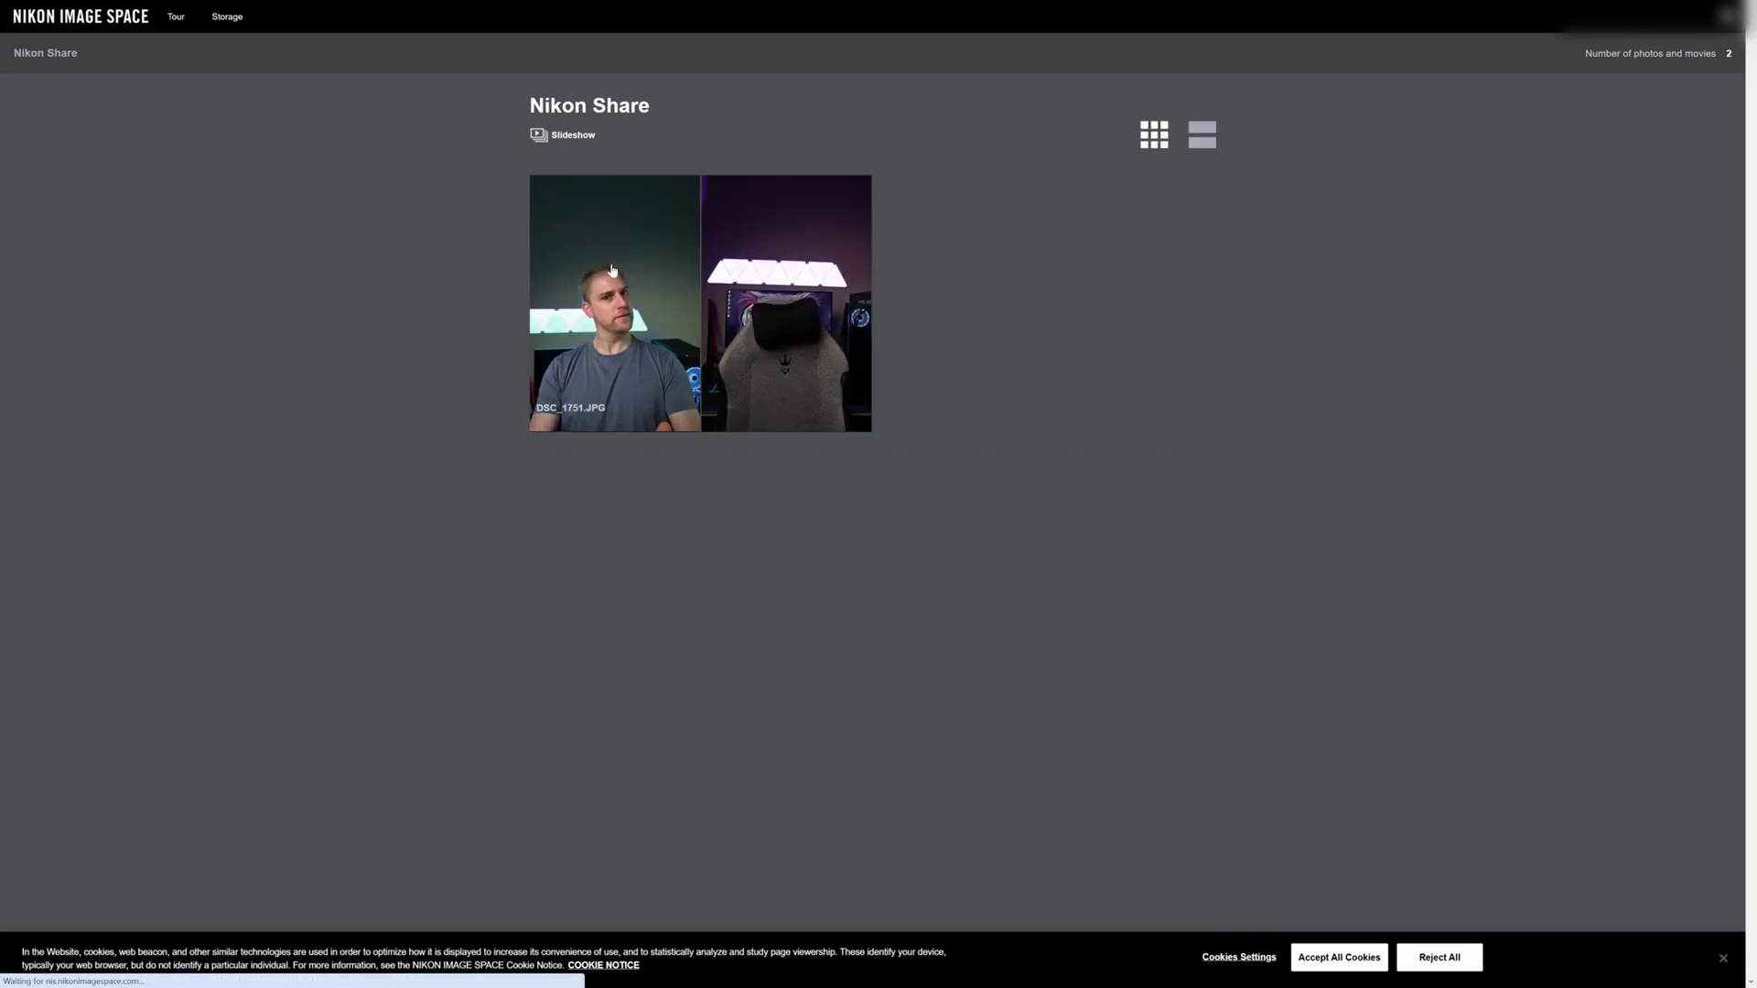
{"action": "left_click", "coordinate": [612, 271]}
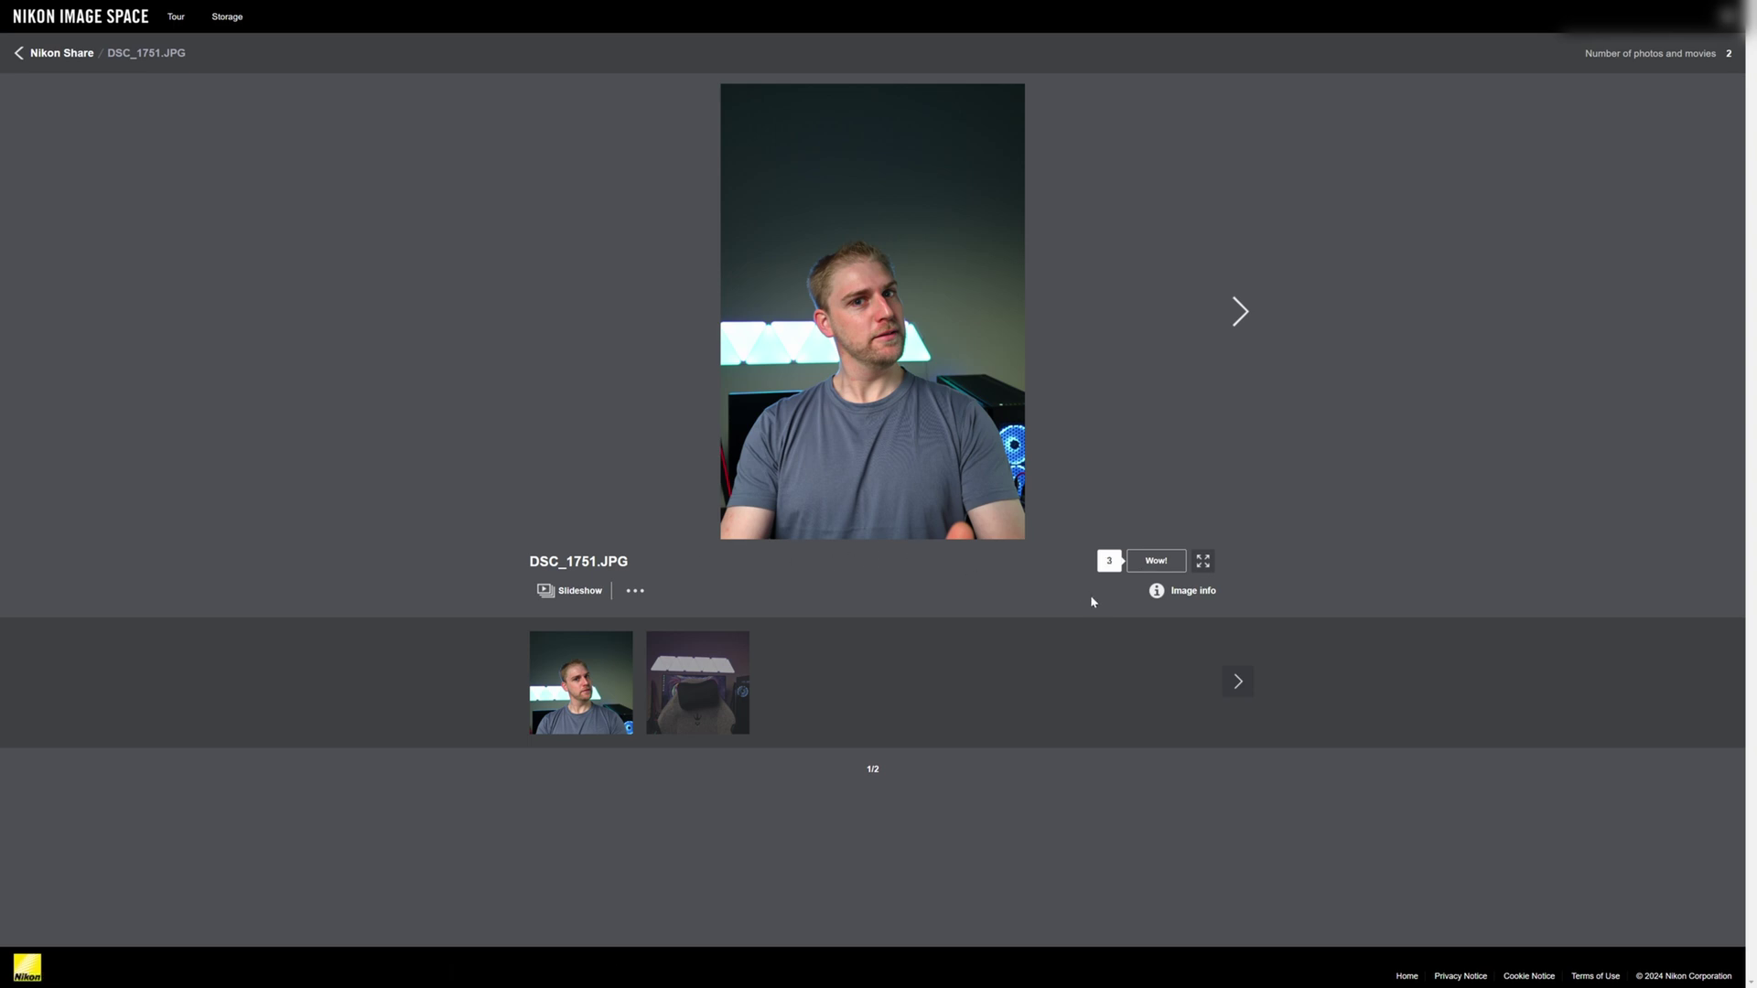
- View DSC_1751.JPG full screen, then show its image info with views and shooting date
{"action": "left_click", "coordinate": [1203, 561]}
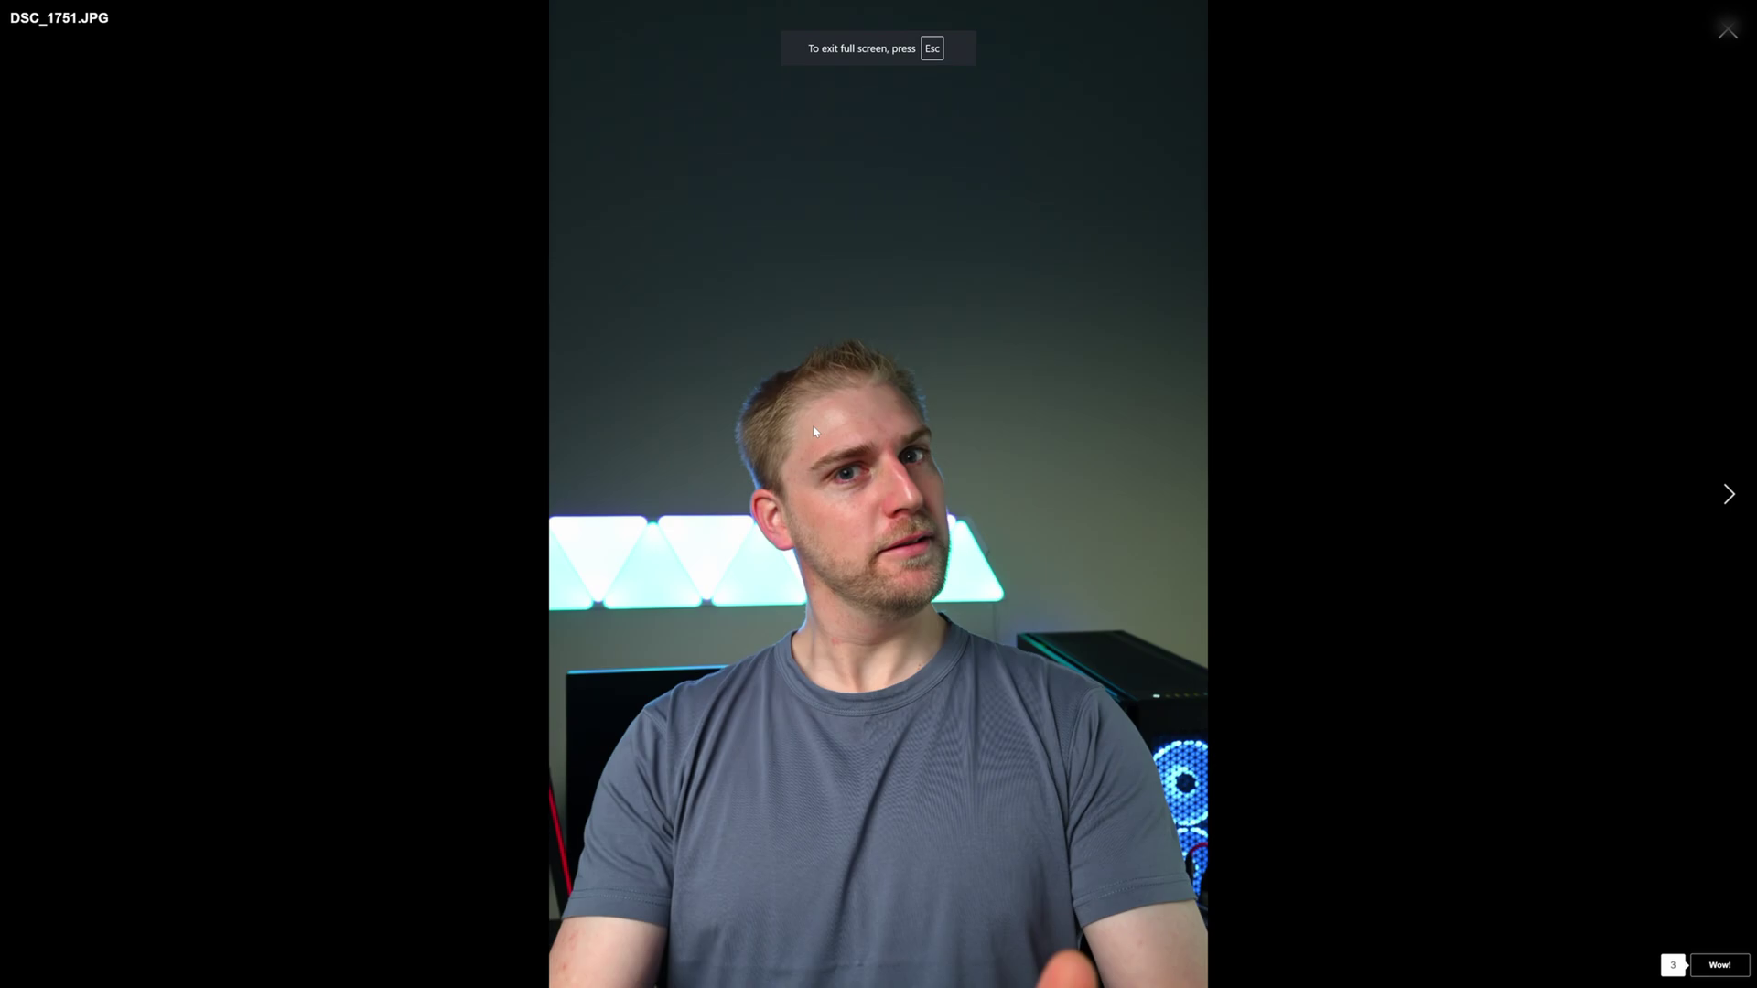
{"action": "left_click", "coordinate": [1728, 31]}
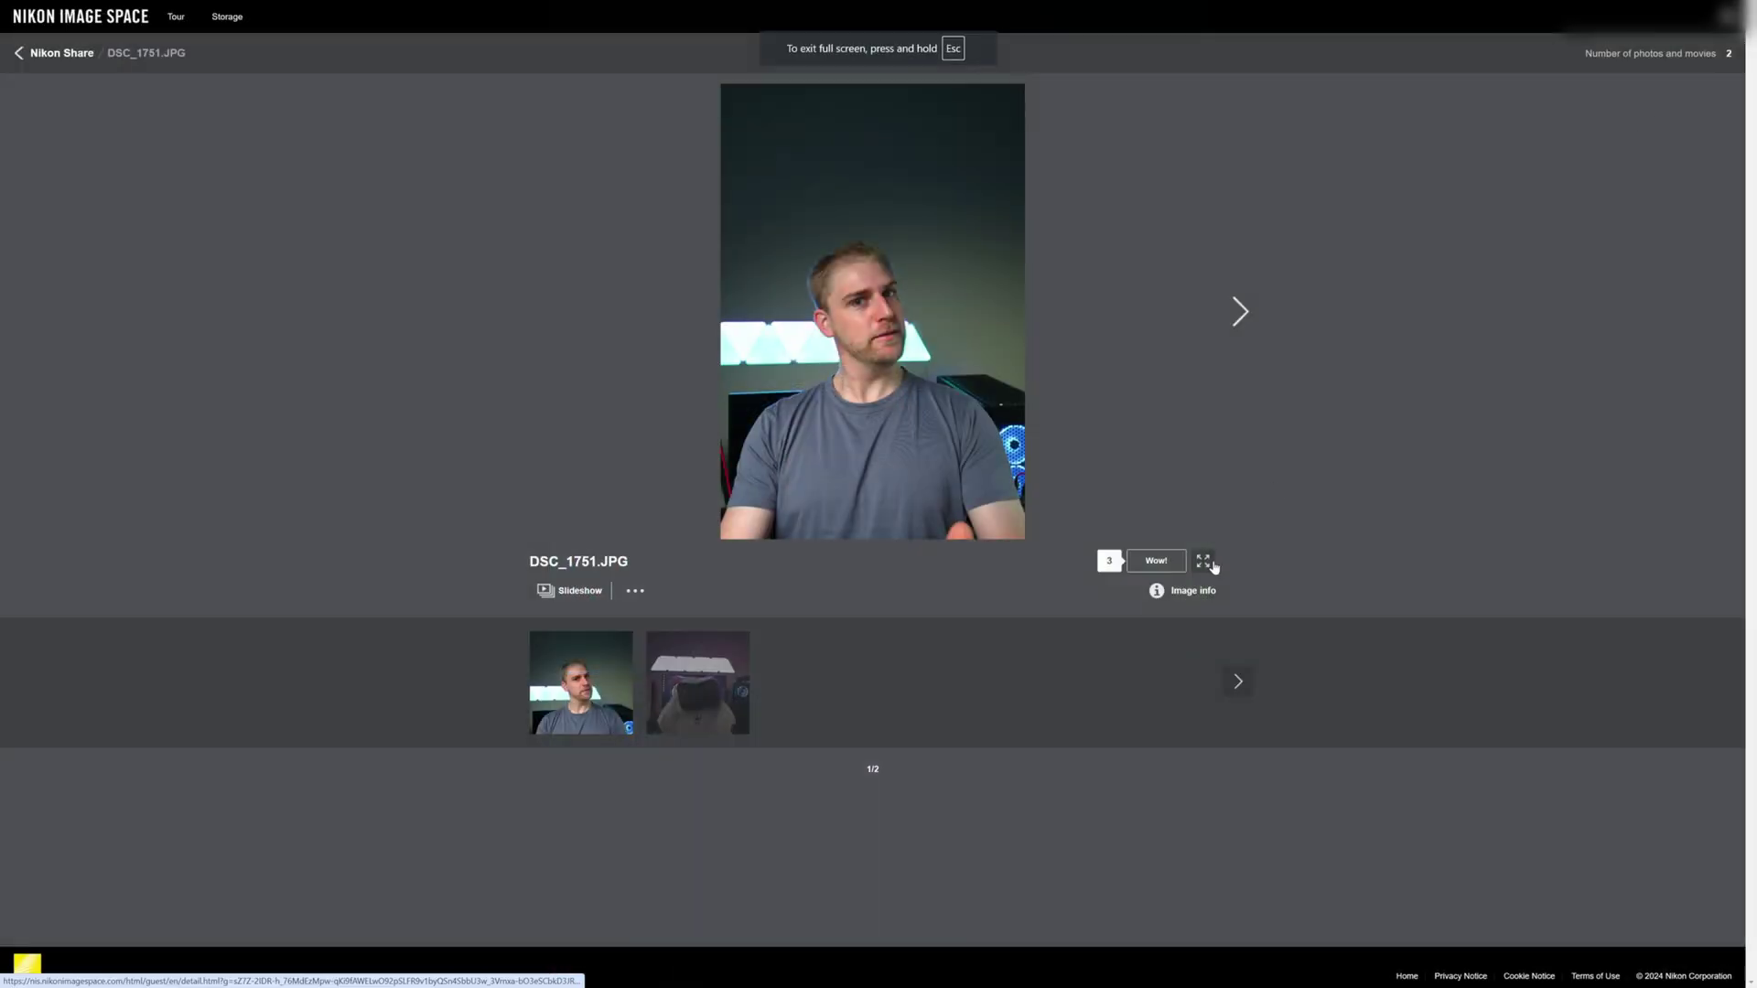
{"action": "left_click", "coordinate": [1156, 592]}
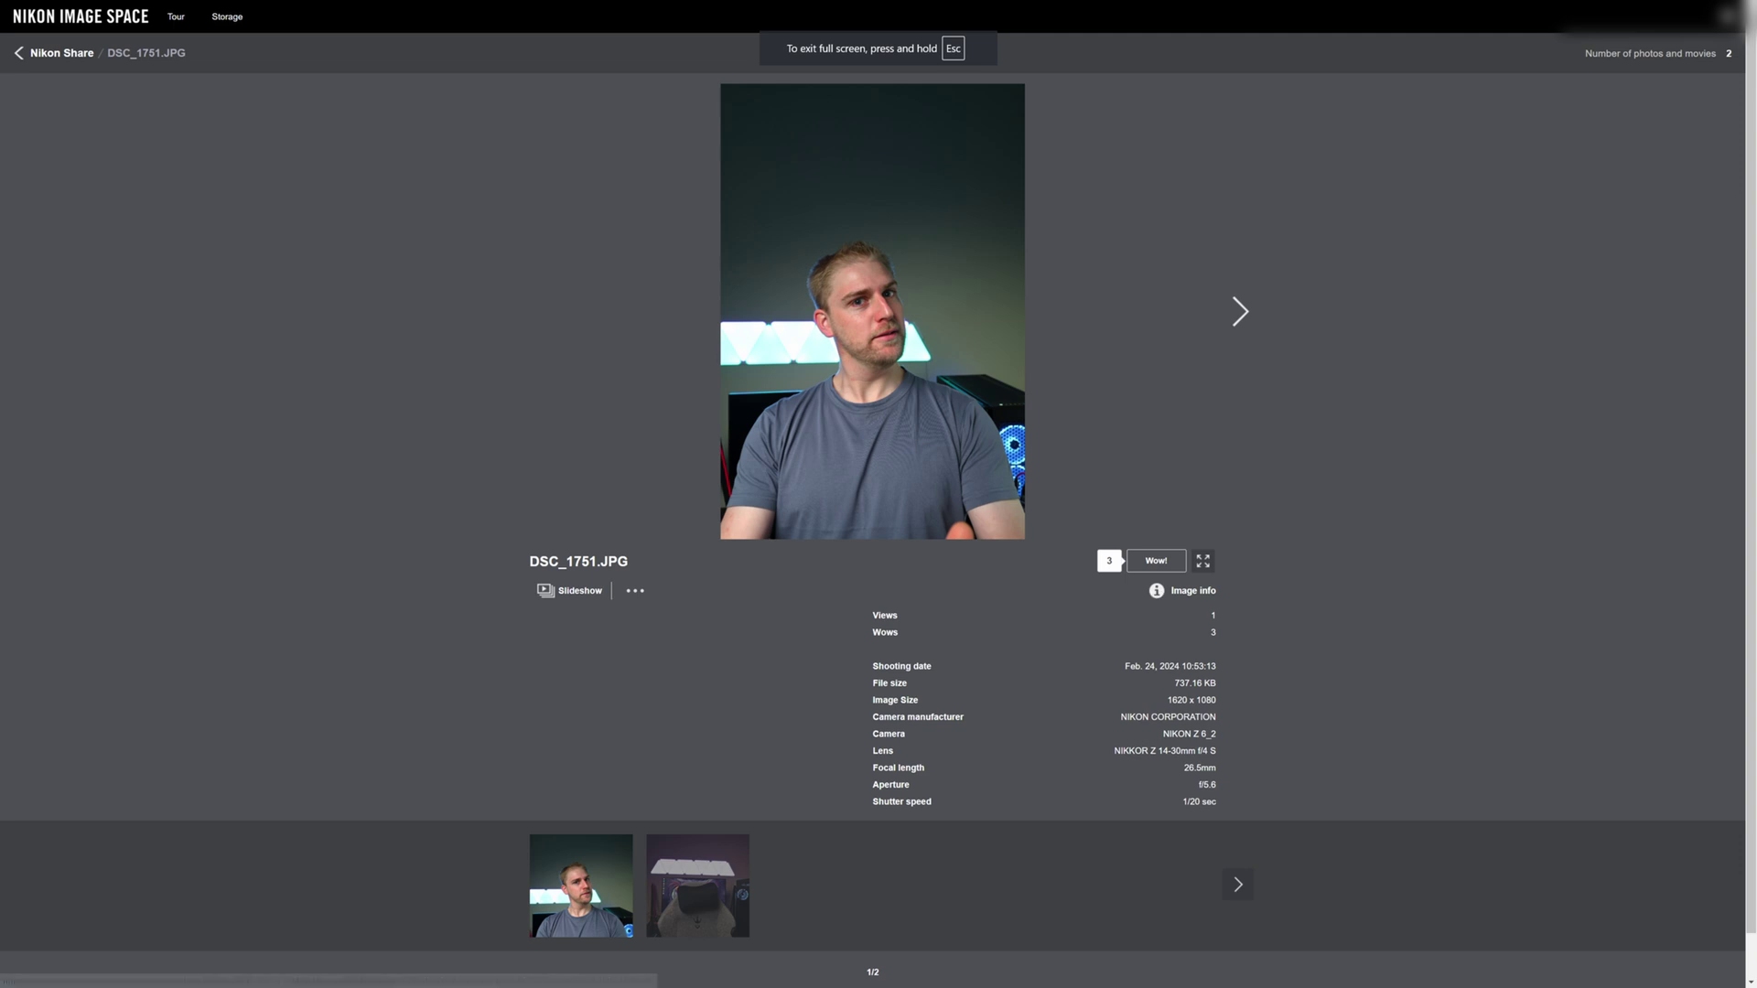
{"action": "left_click_drag", "start_coordinate": [874, 617], "coordinate": [1144, 616]}
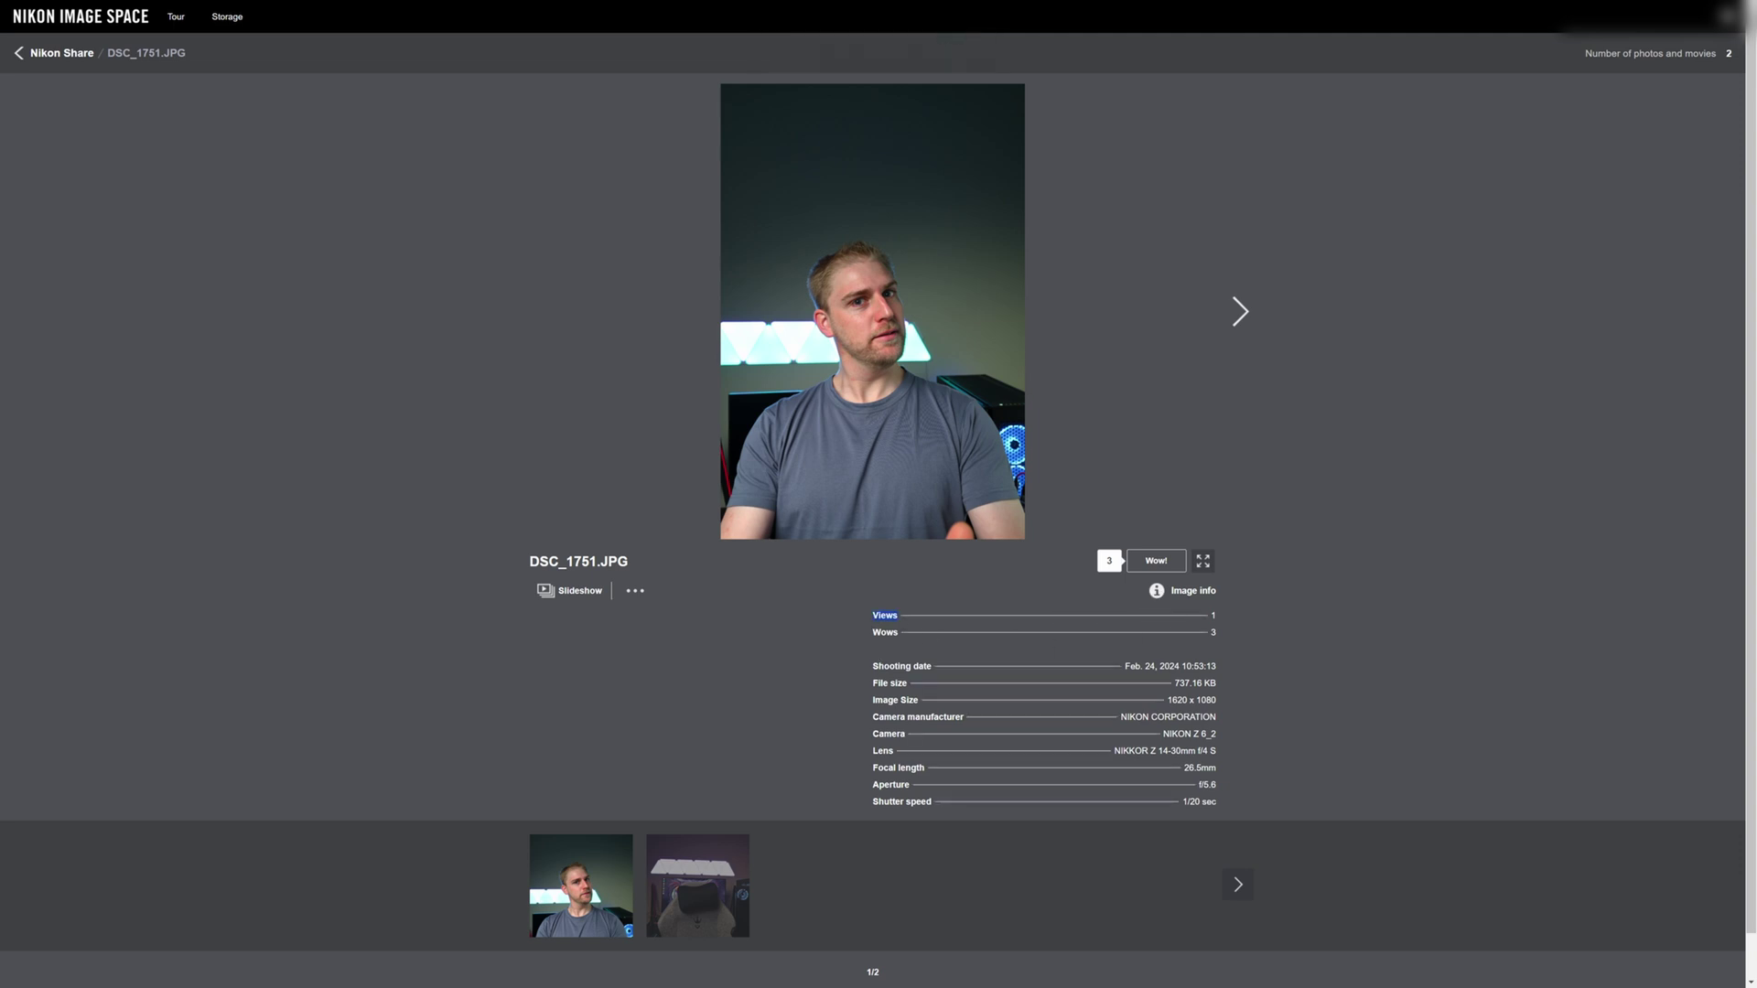
{"action": "left_click_drag", "start_coordinate": [871, 667], "coordinate": [1184, 667]}
{"action": "scroll", "coordinate": [1040, 805], "scroll_direction": "down", "scroll_amount": 1}
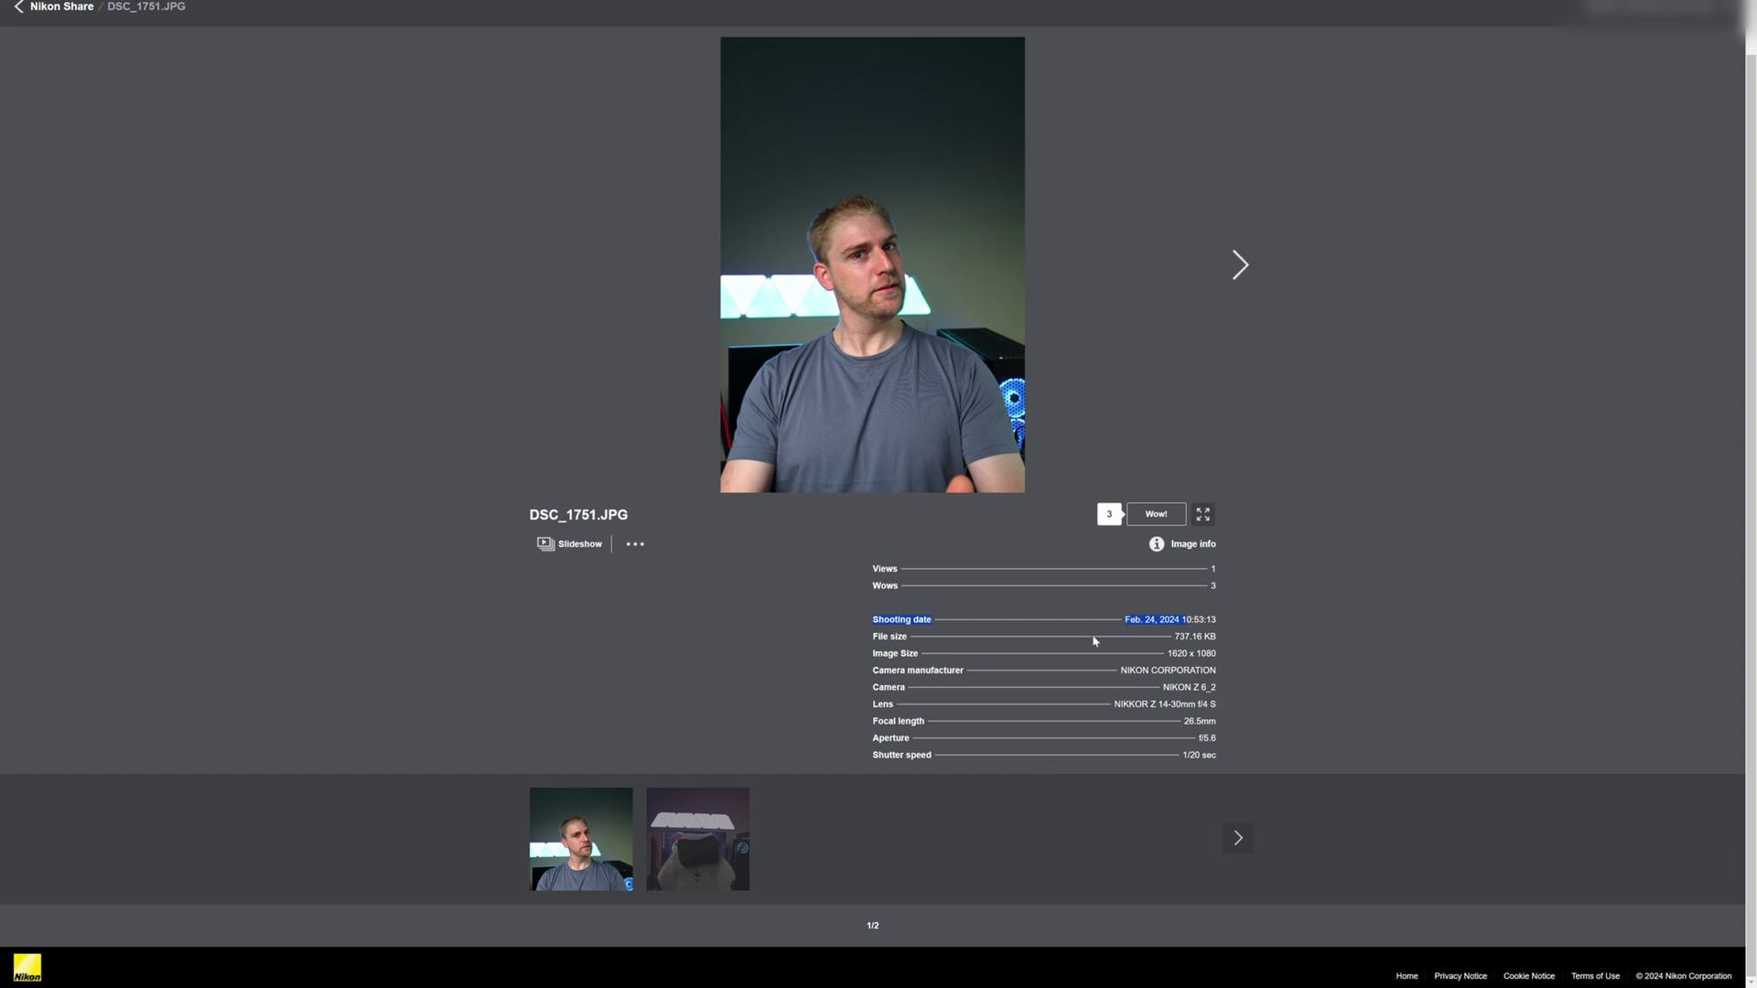
{"action": "scroll", "coordinate": [1095, 642], "scroll_direction": "up", "scroll_amount": 1}
- Browse full screen to DSC_1762.JPG and back, exit, and open the photo's extra options
{"action": "left_click", "coordinate": [1202, 552]}
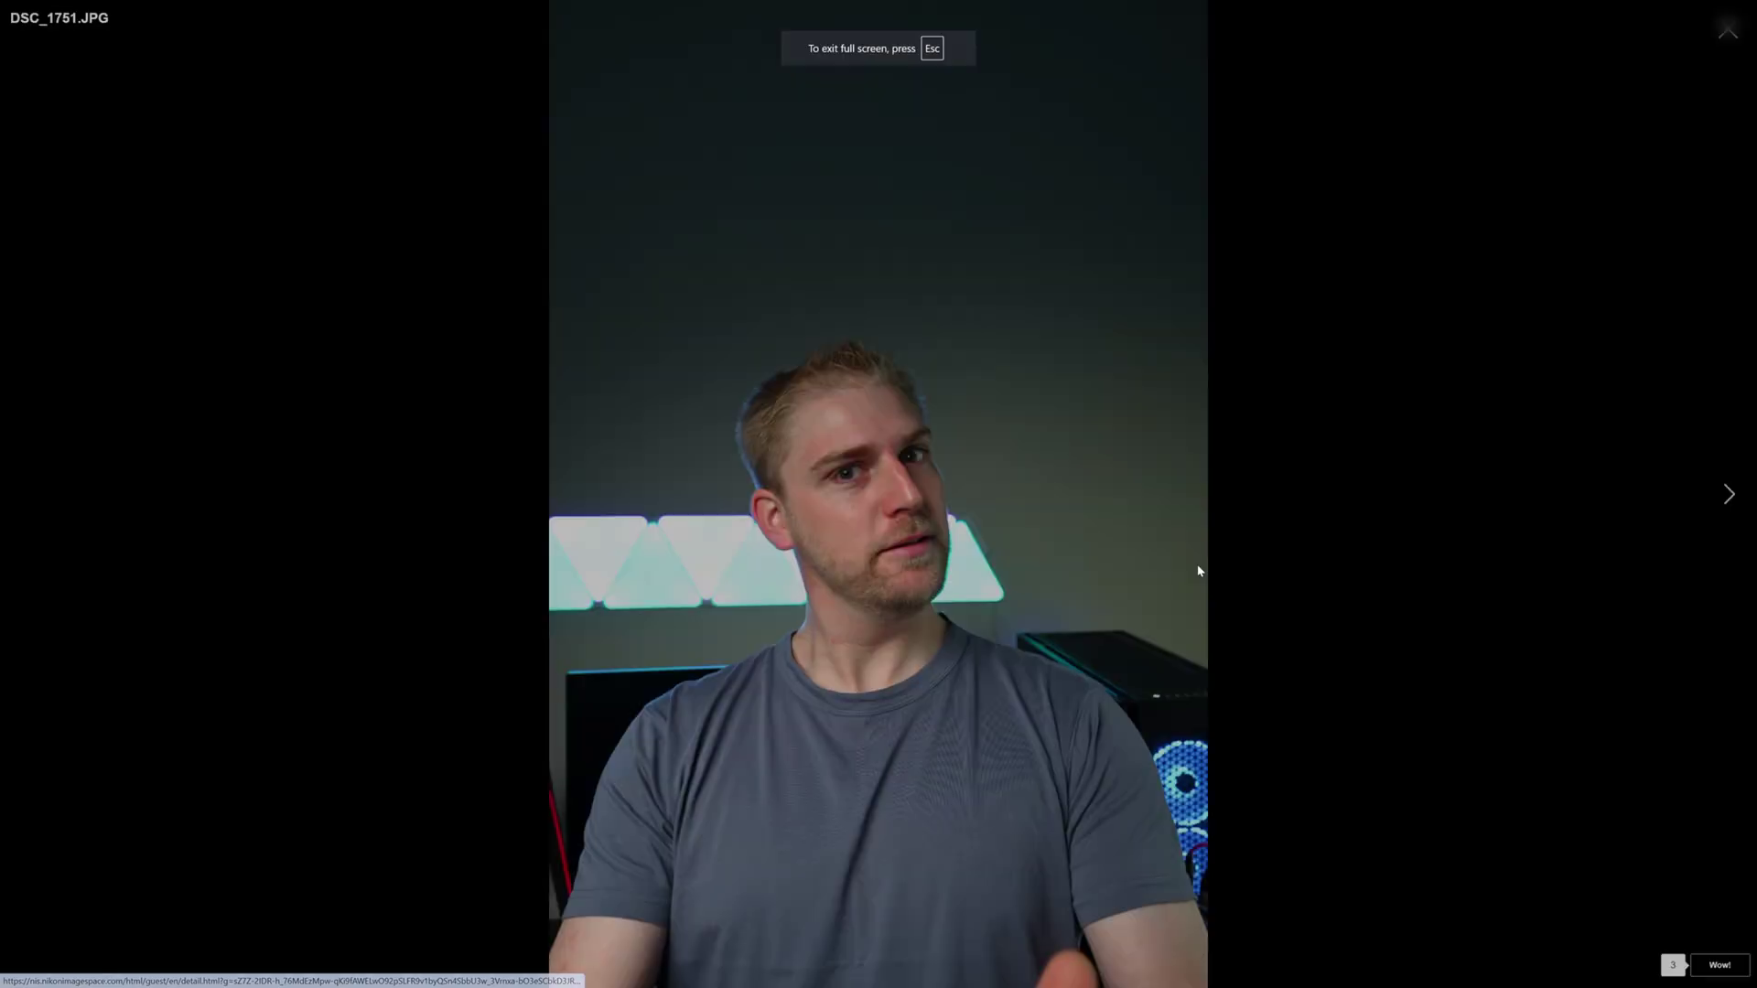
{"action": "left_click", "coordinate": [1730, 494]}
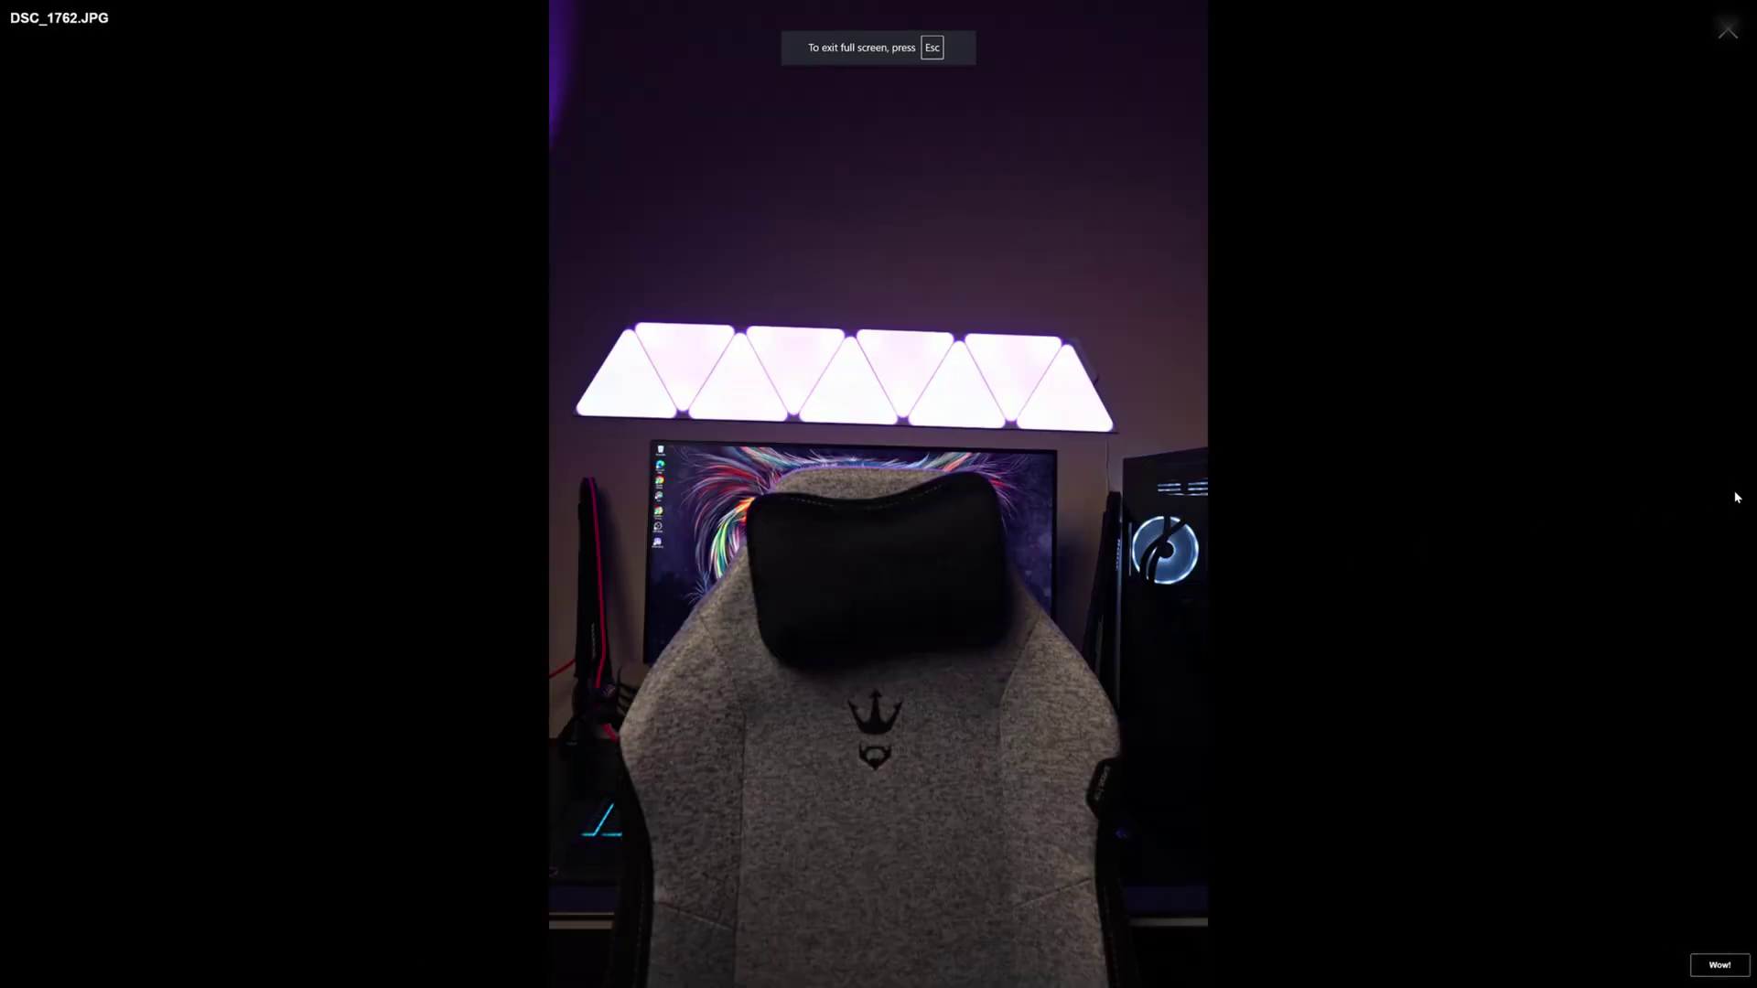
{"action": "left_click", "coordinate": [30, 500]}
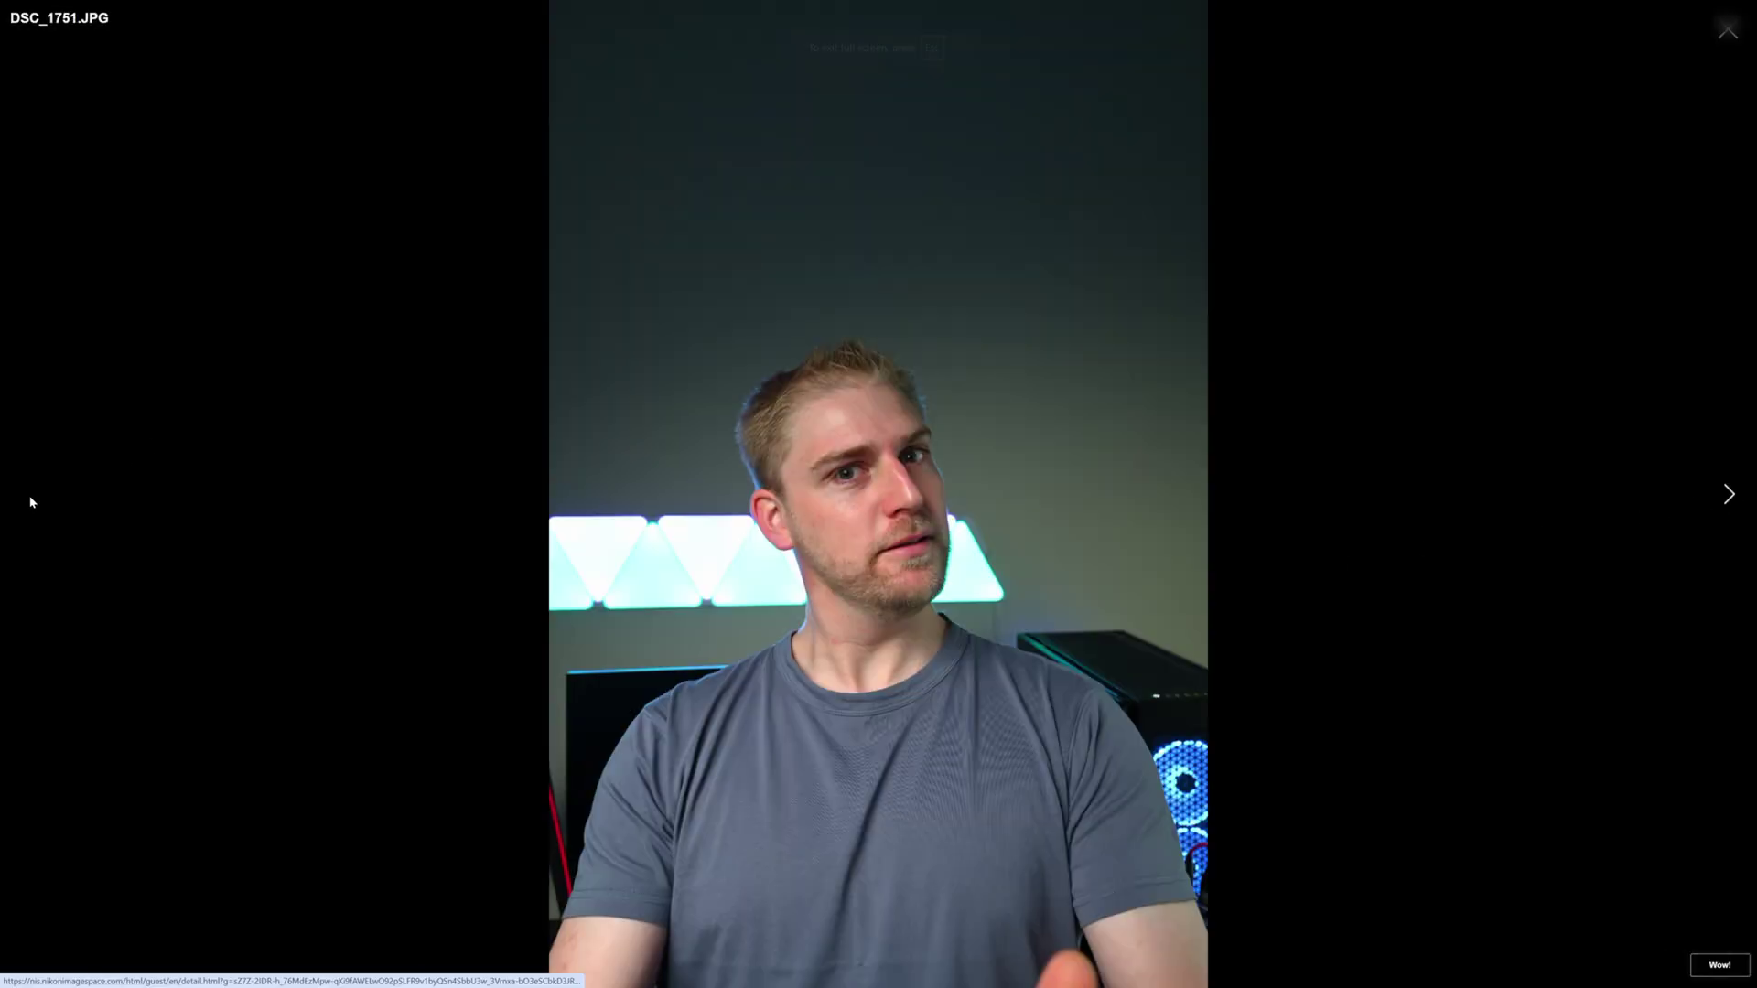
{"action": "key", "text": "Escape"}
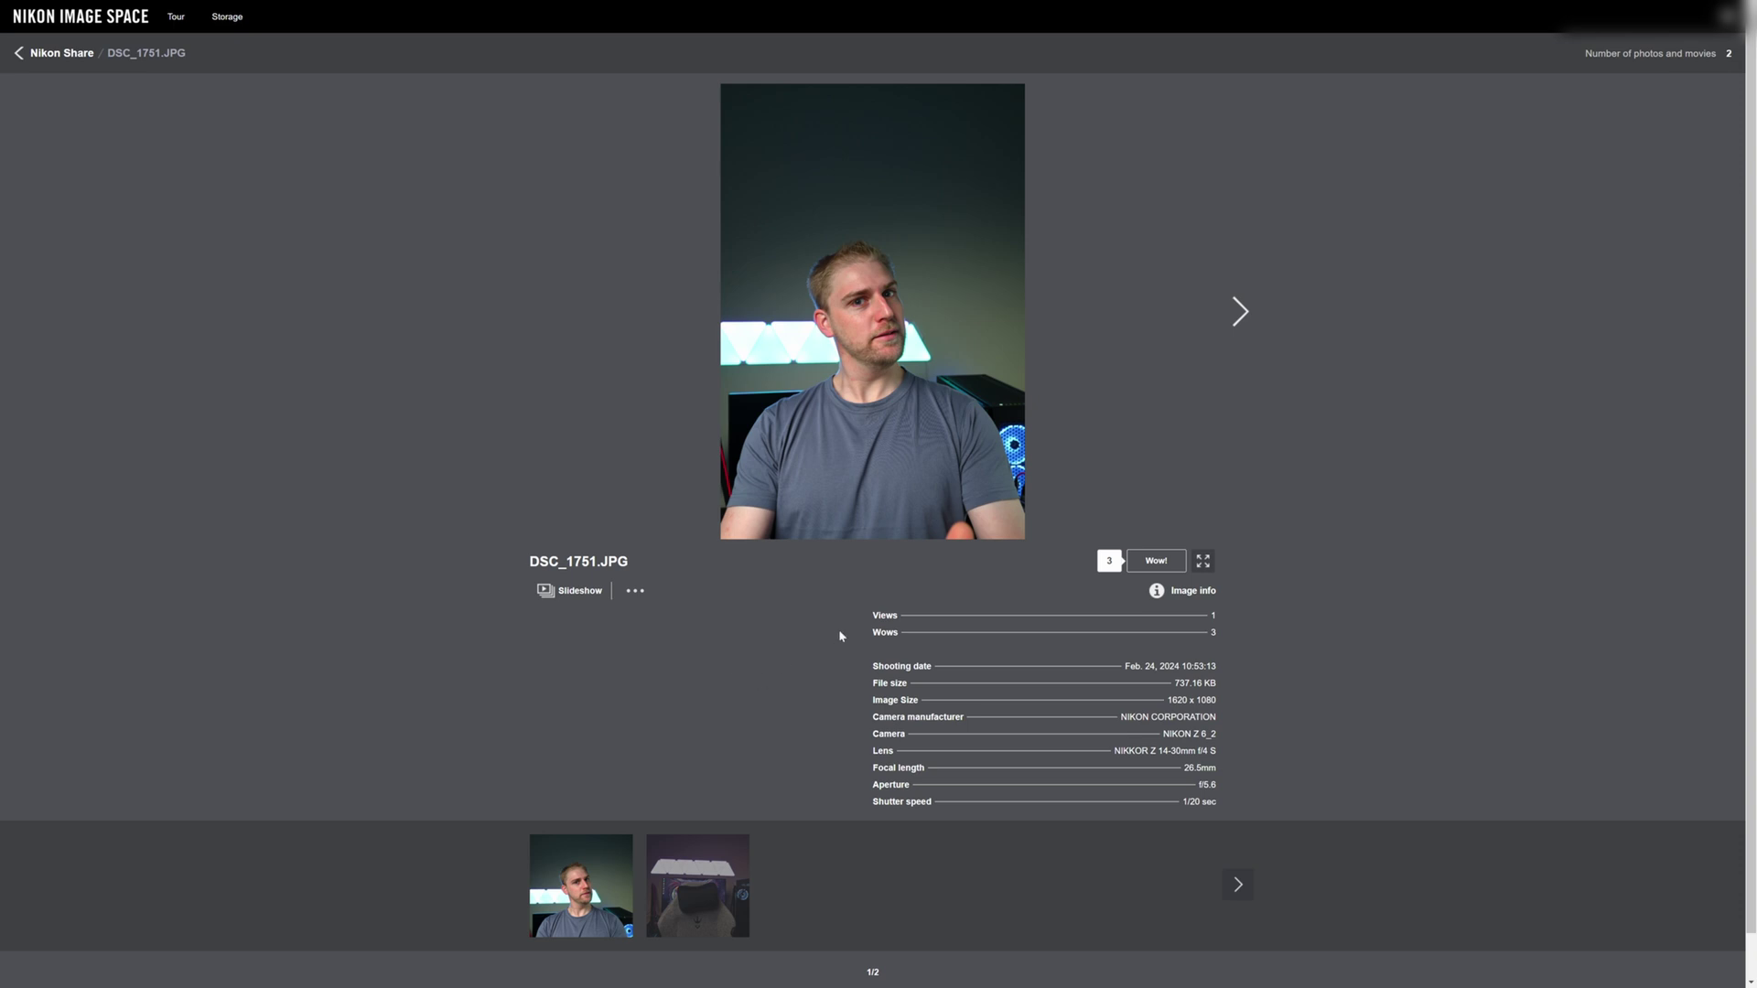
{"action": "scroll", "coordinate": [822, 627], "scroll_direction": "down", "scroll_amount": 1}
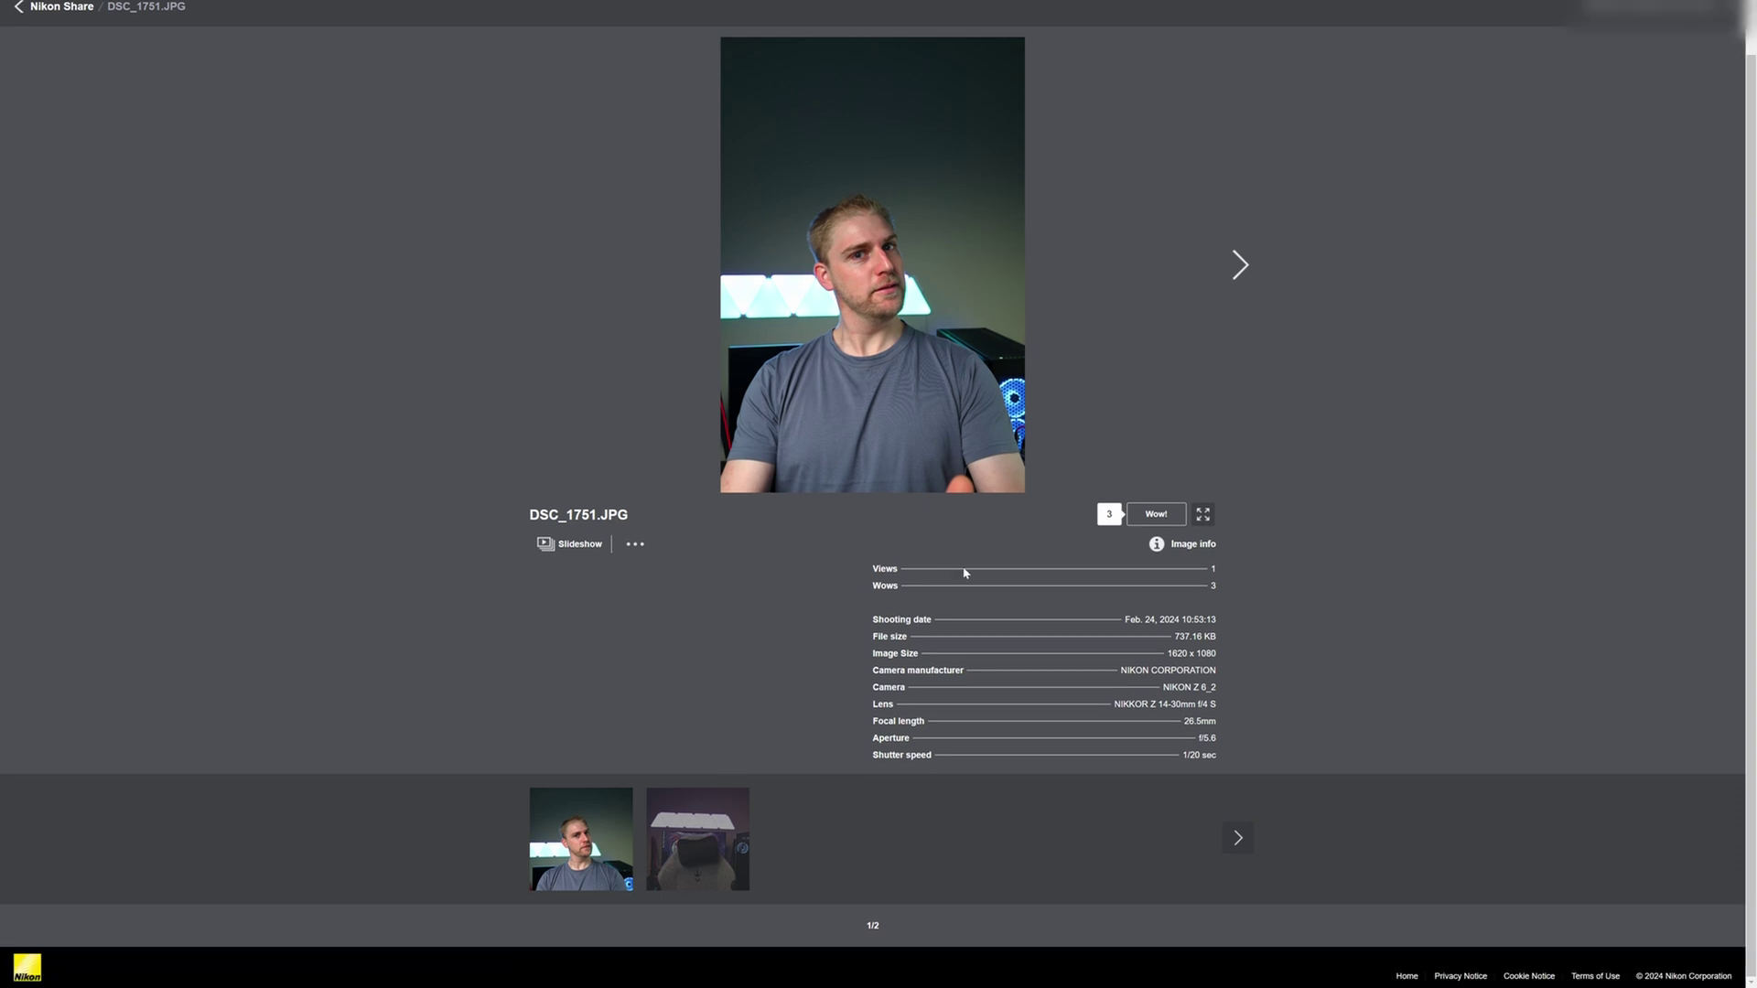
{"action": "left_click", "coordinate": [631, 547]}
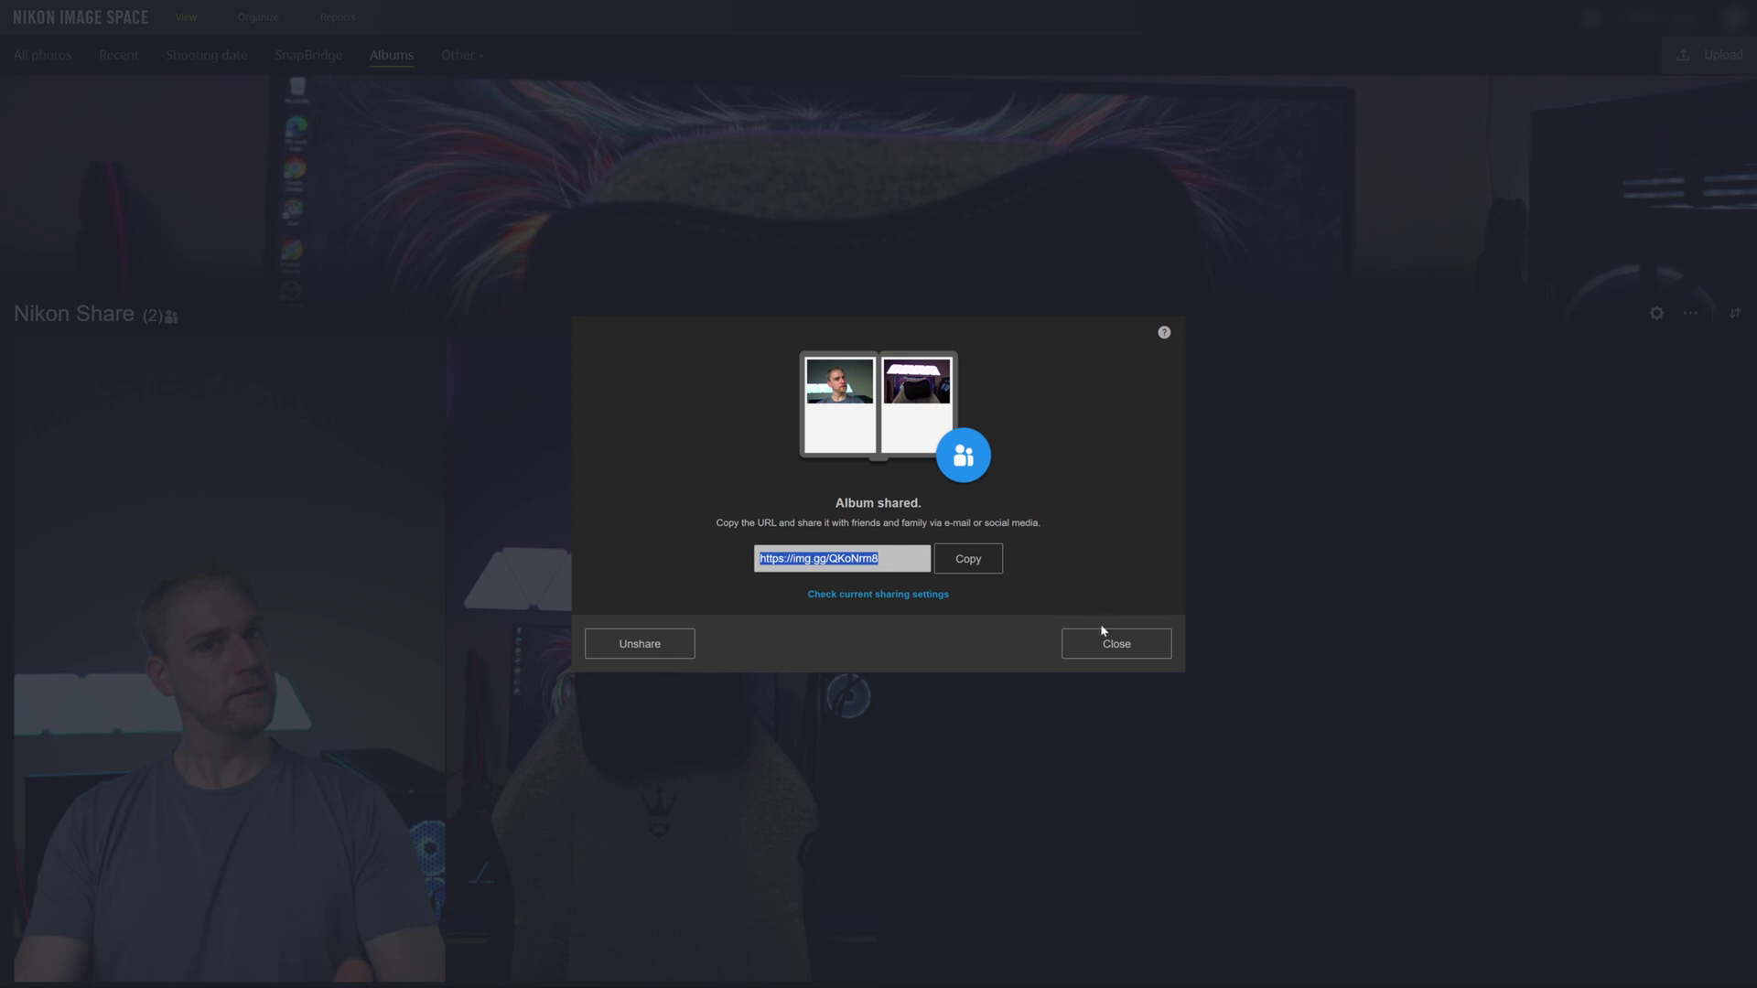
- Open the album's sharing settings and toggle between the long URL and short link
{"action": "left_click", "coordinate": [1111, 650]}
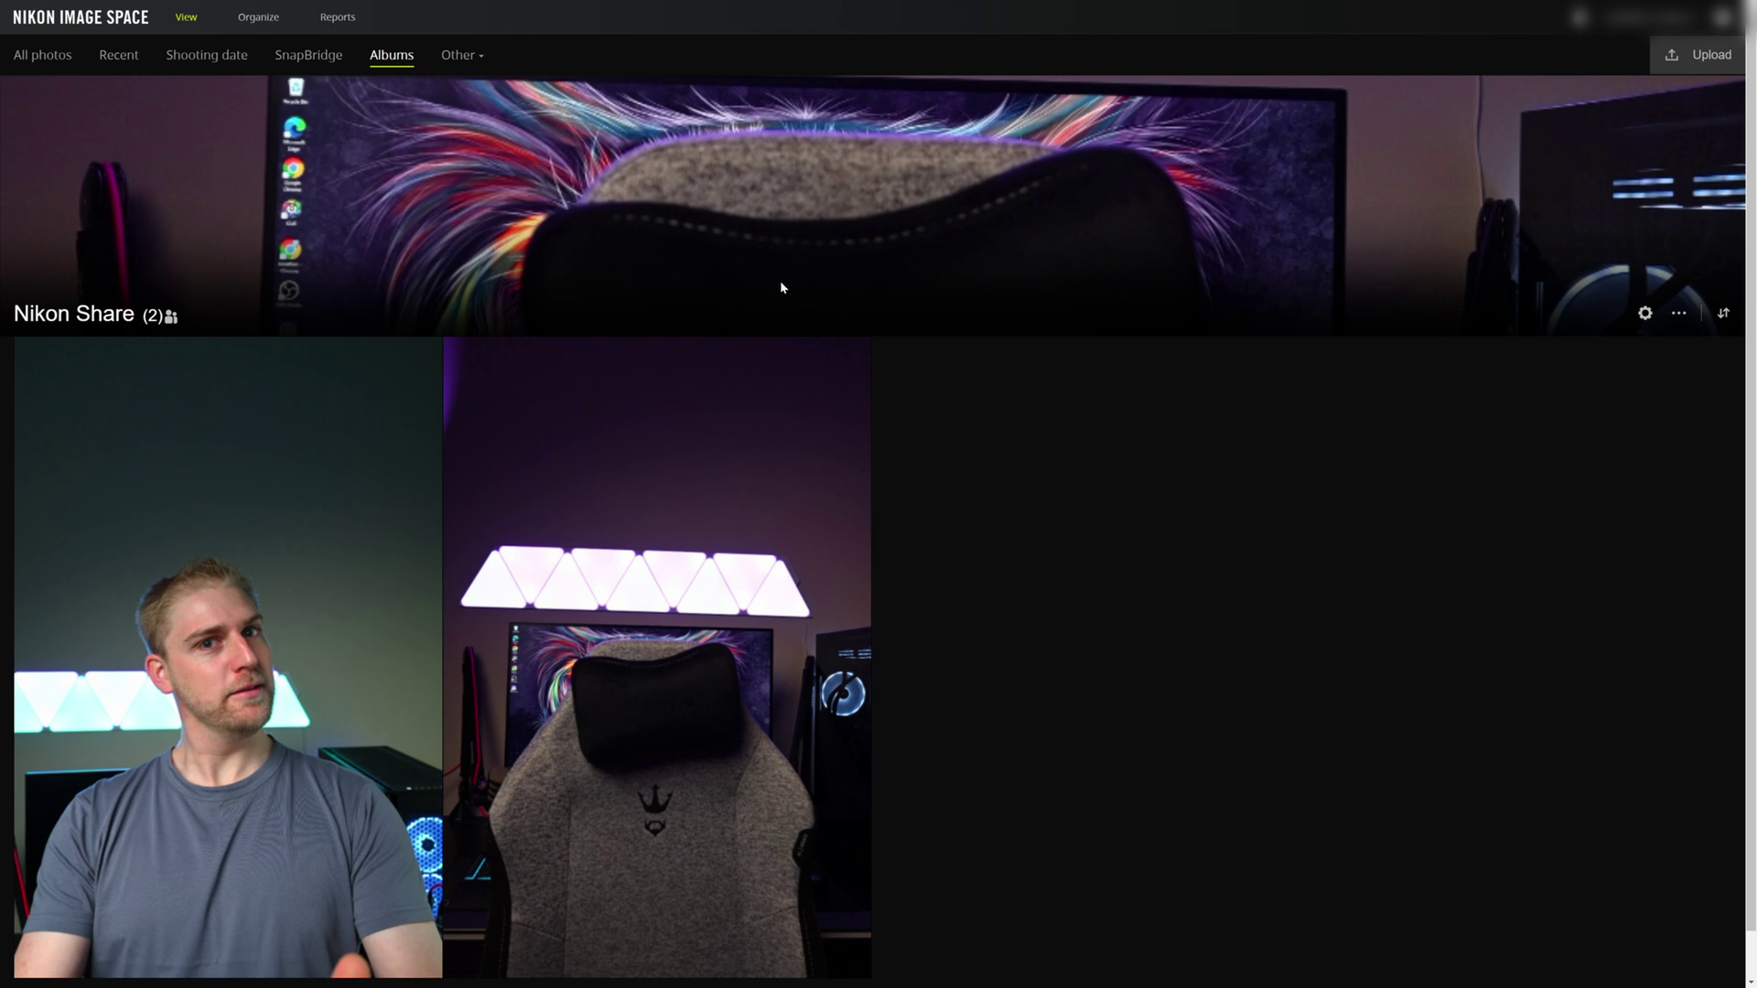
{"action": "left_click", "coordinate": [1644, 313]}
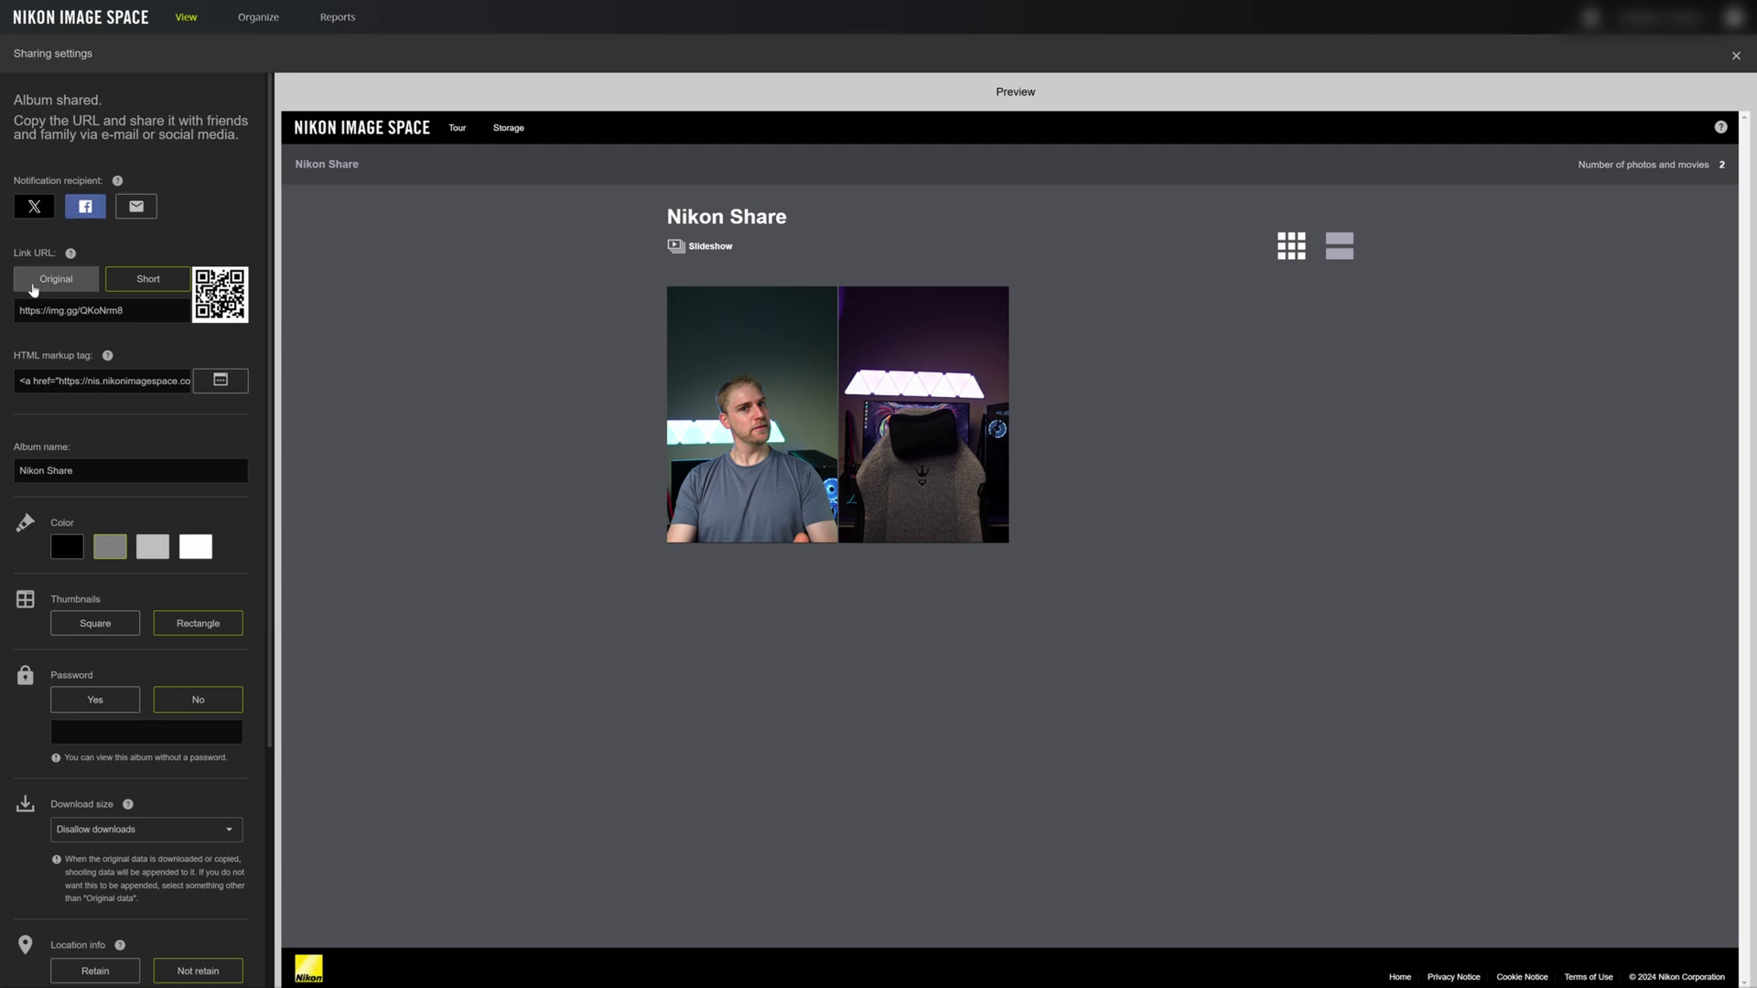
{"action": "left_click", "coordinate": [33, 289]}
{"action": "left_click", "coordinate": [117, 286]}
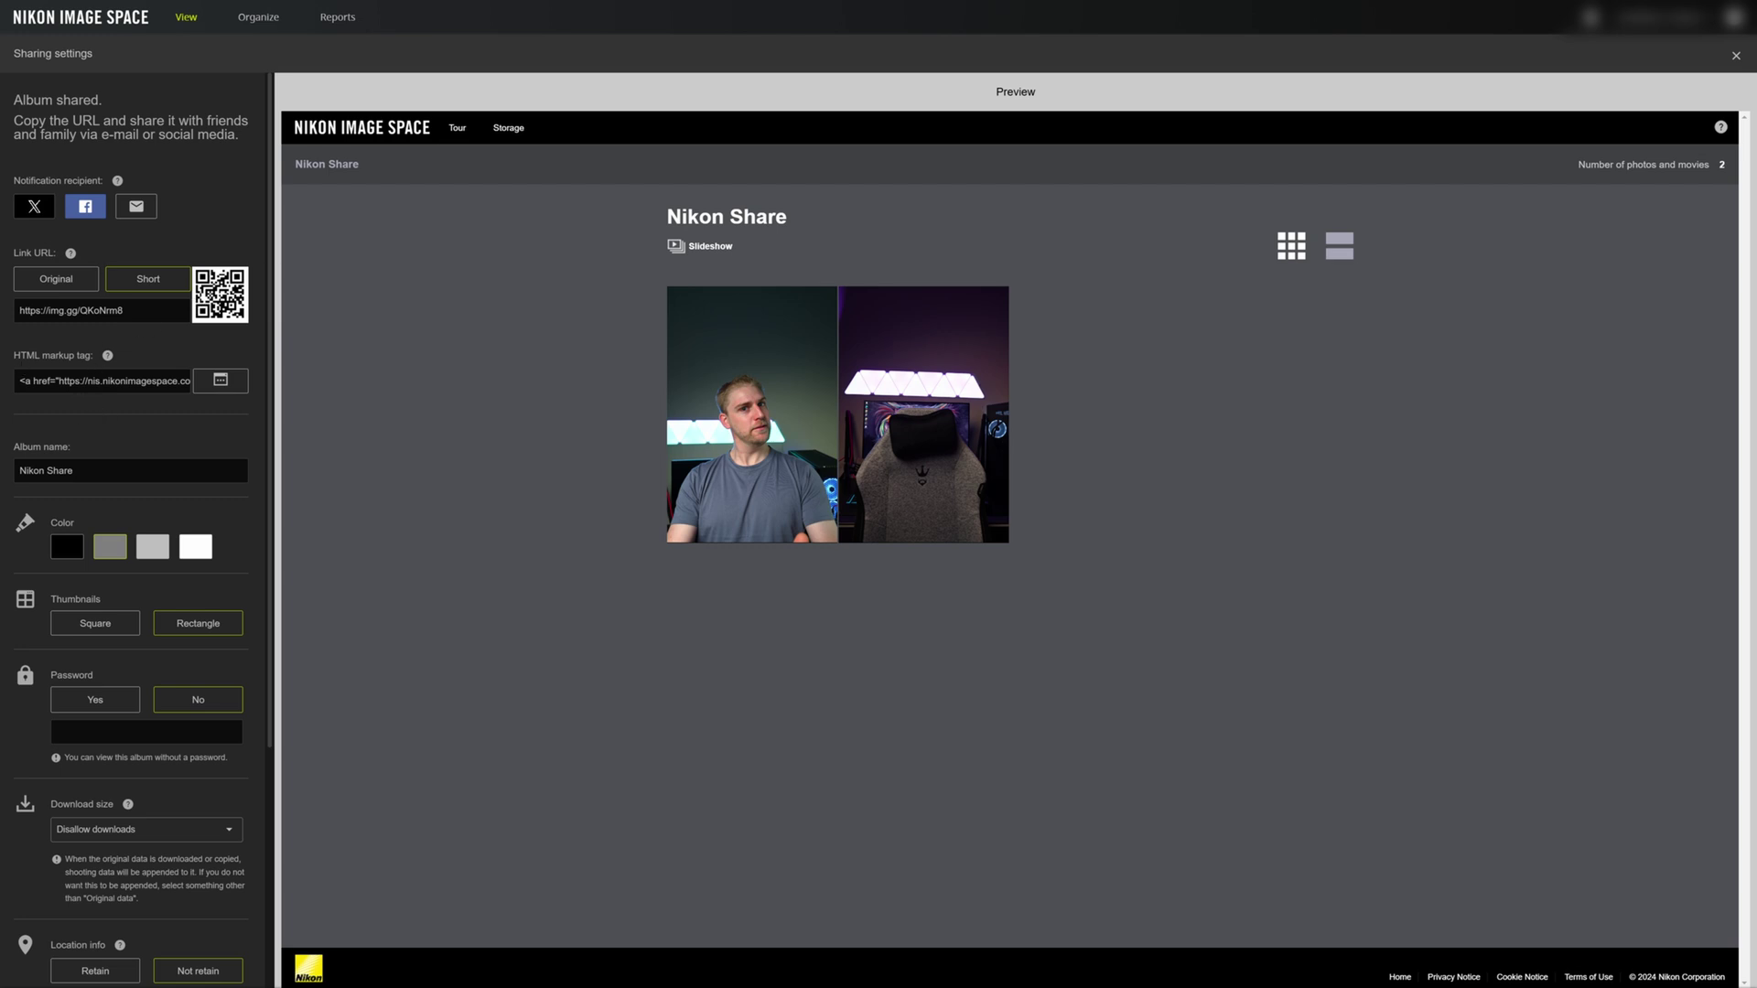
- Set a white background and square thumbnails, keep password off, and show download sizes
{"action": "left_click", "coordinate": [128, 470]}
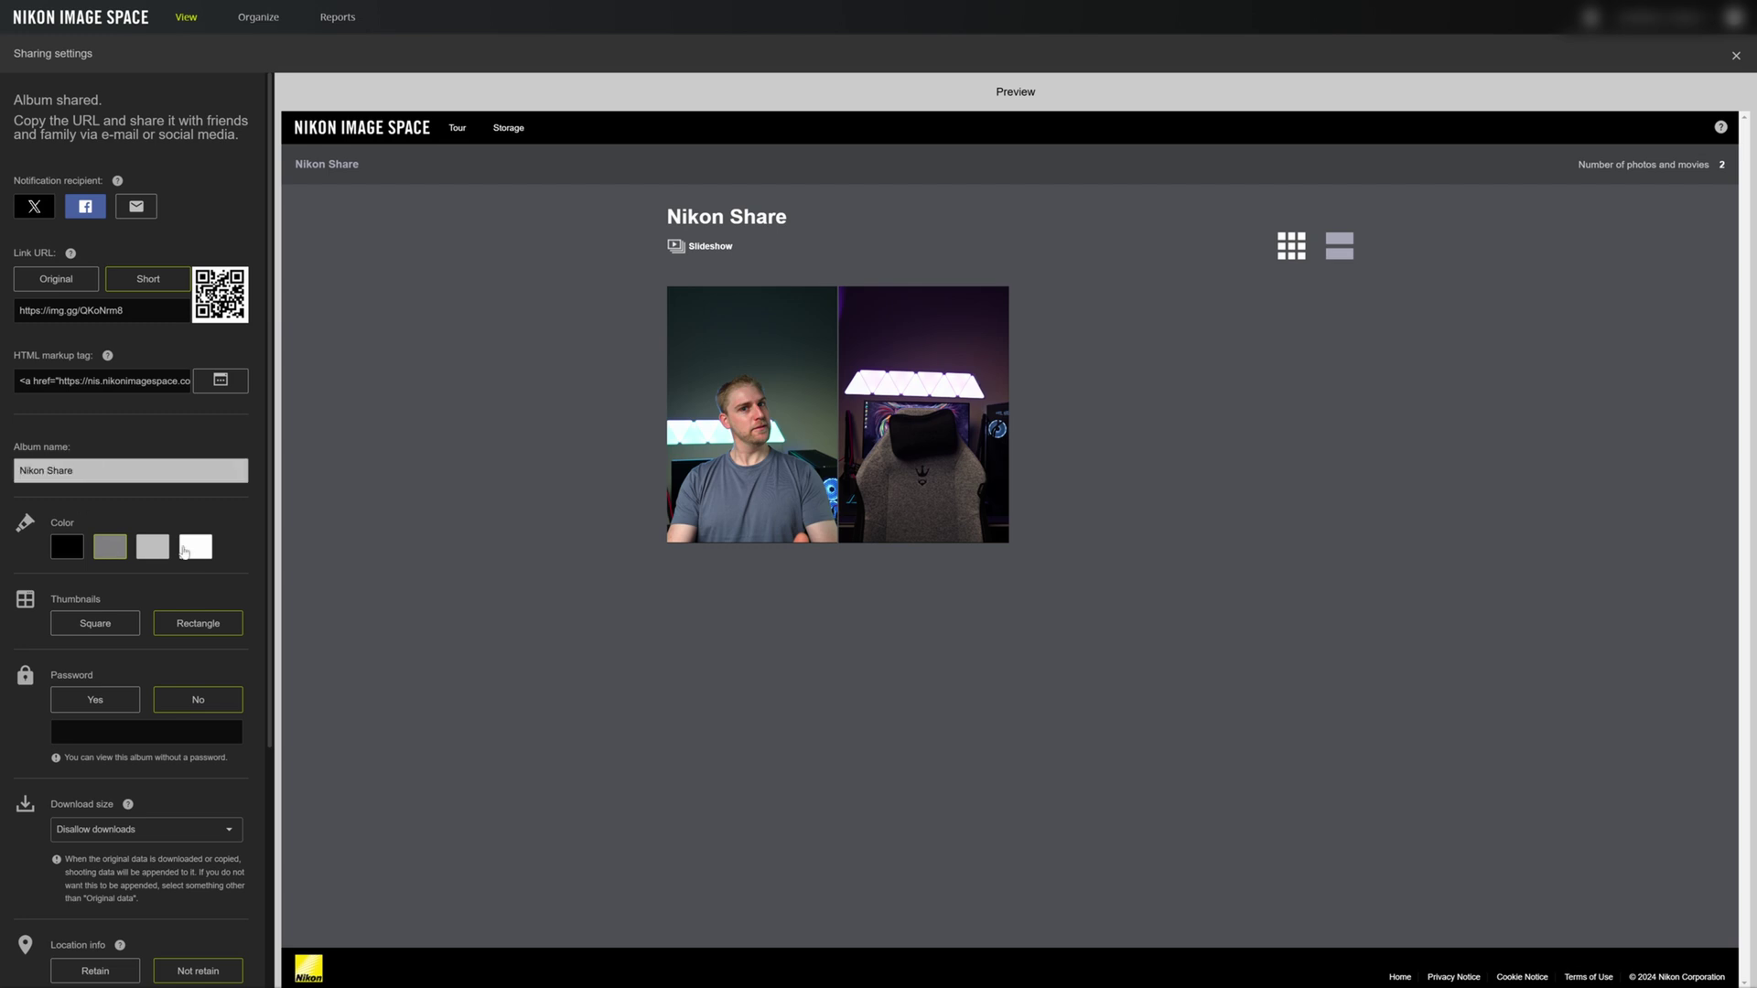
{"action": "left_click", "coordinate": [200, 551]}
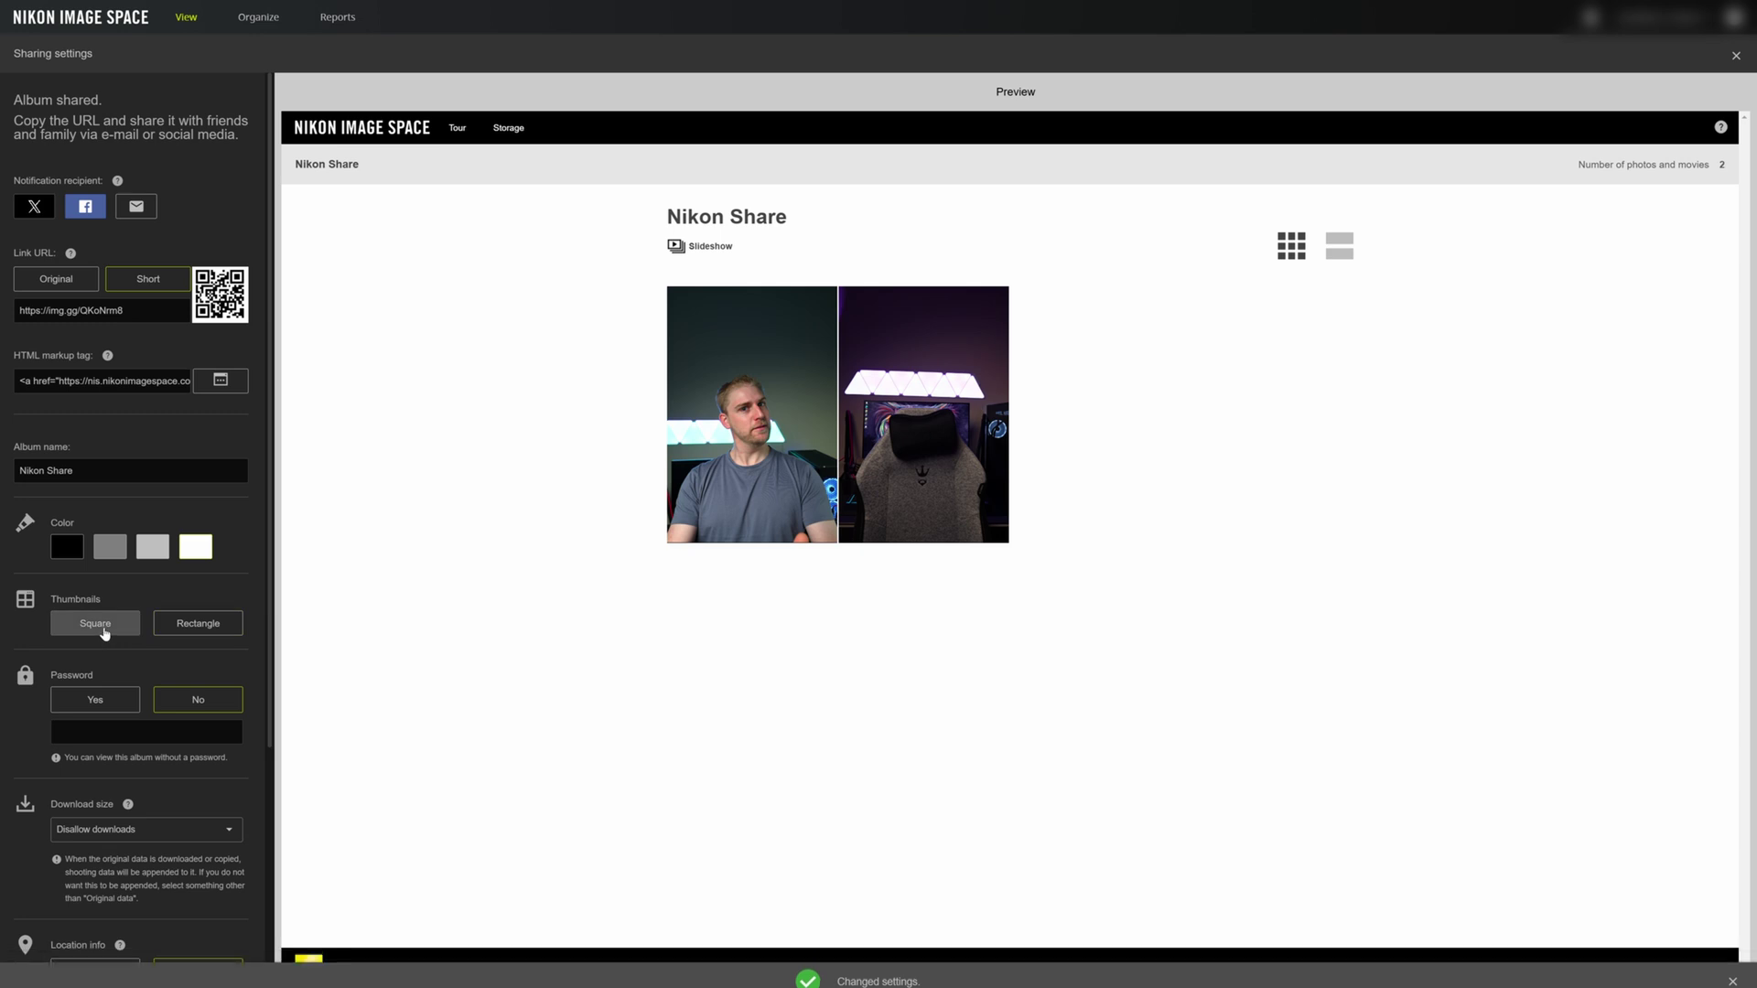
{"action": "left_click", "coordinate": [100, 624]}
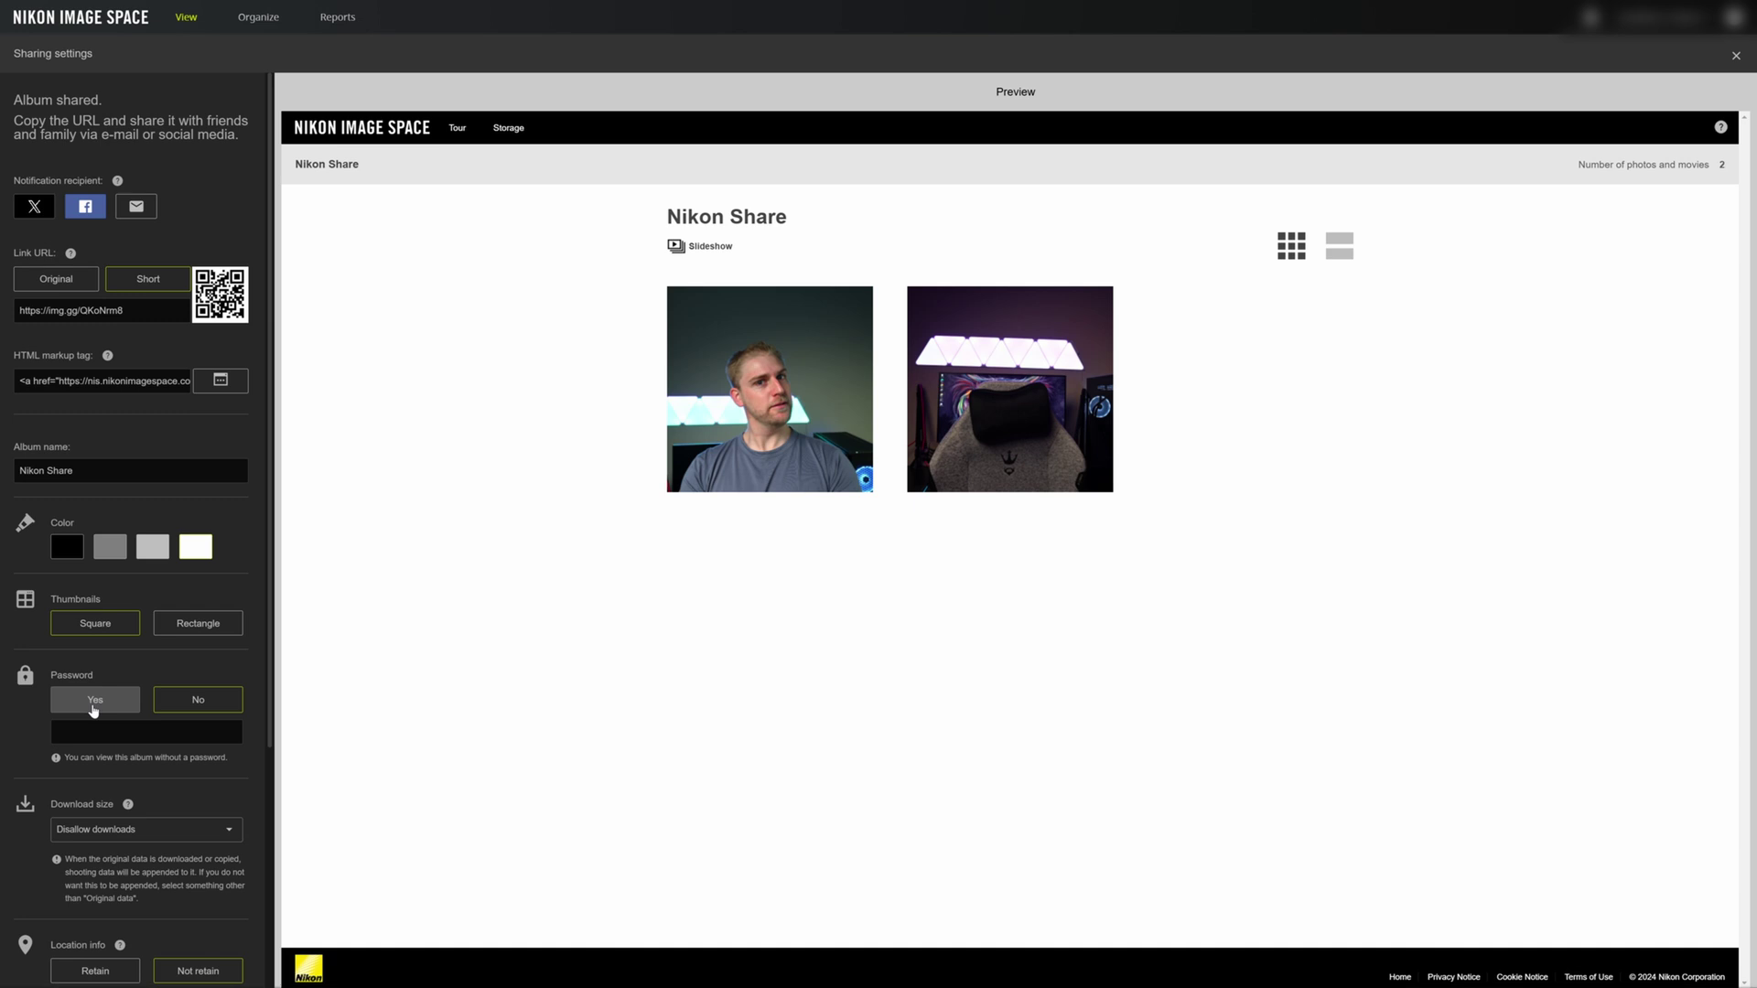
{"action": "left_click", "coordinate": [92, 711]}
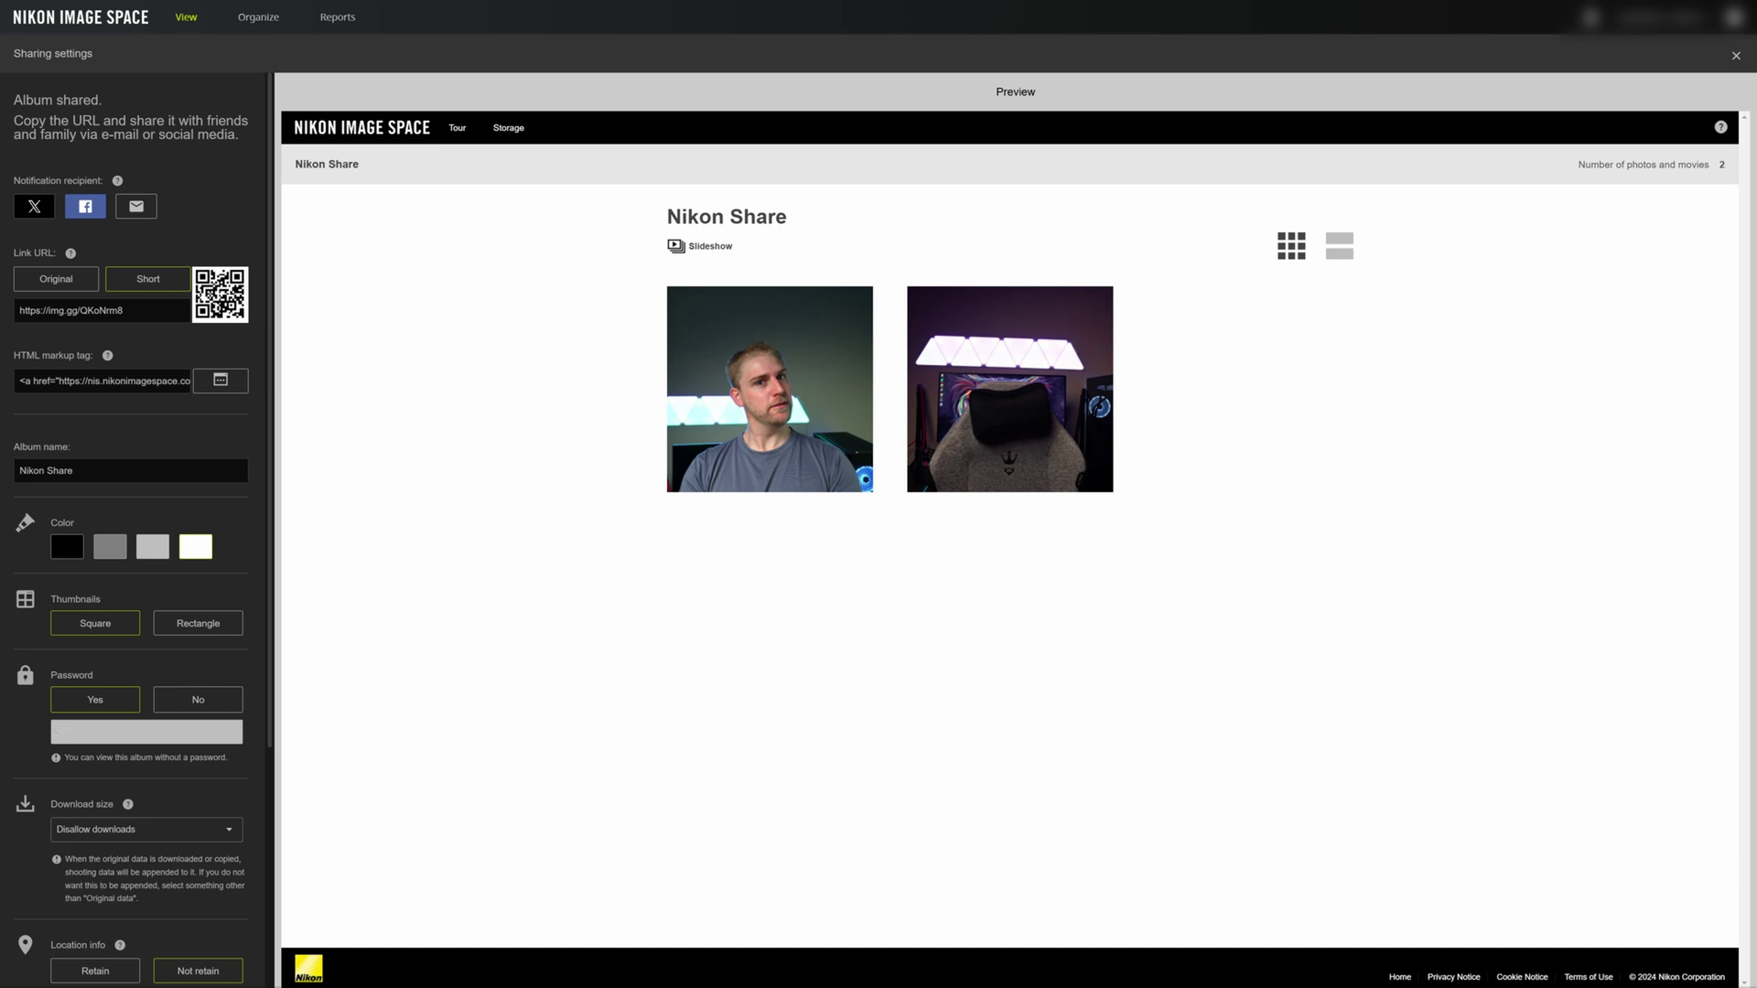
{"action": "left_click", "coordinate": [181, 699]}
{"action": "scroll", "coordinate": [180, 699], "scroll_direction": "down", "scroll_amount": 2}
{"action": "left_click", "coordinate": [180, 699]}
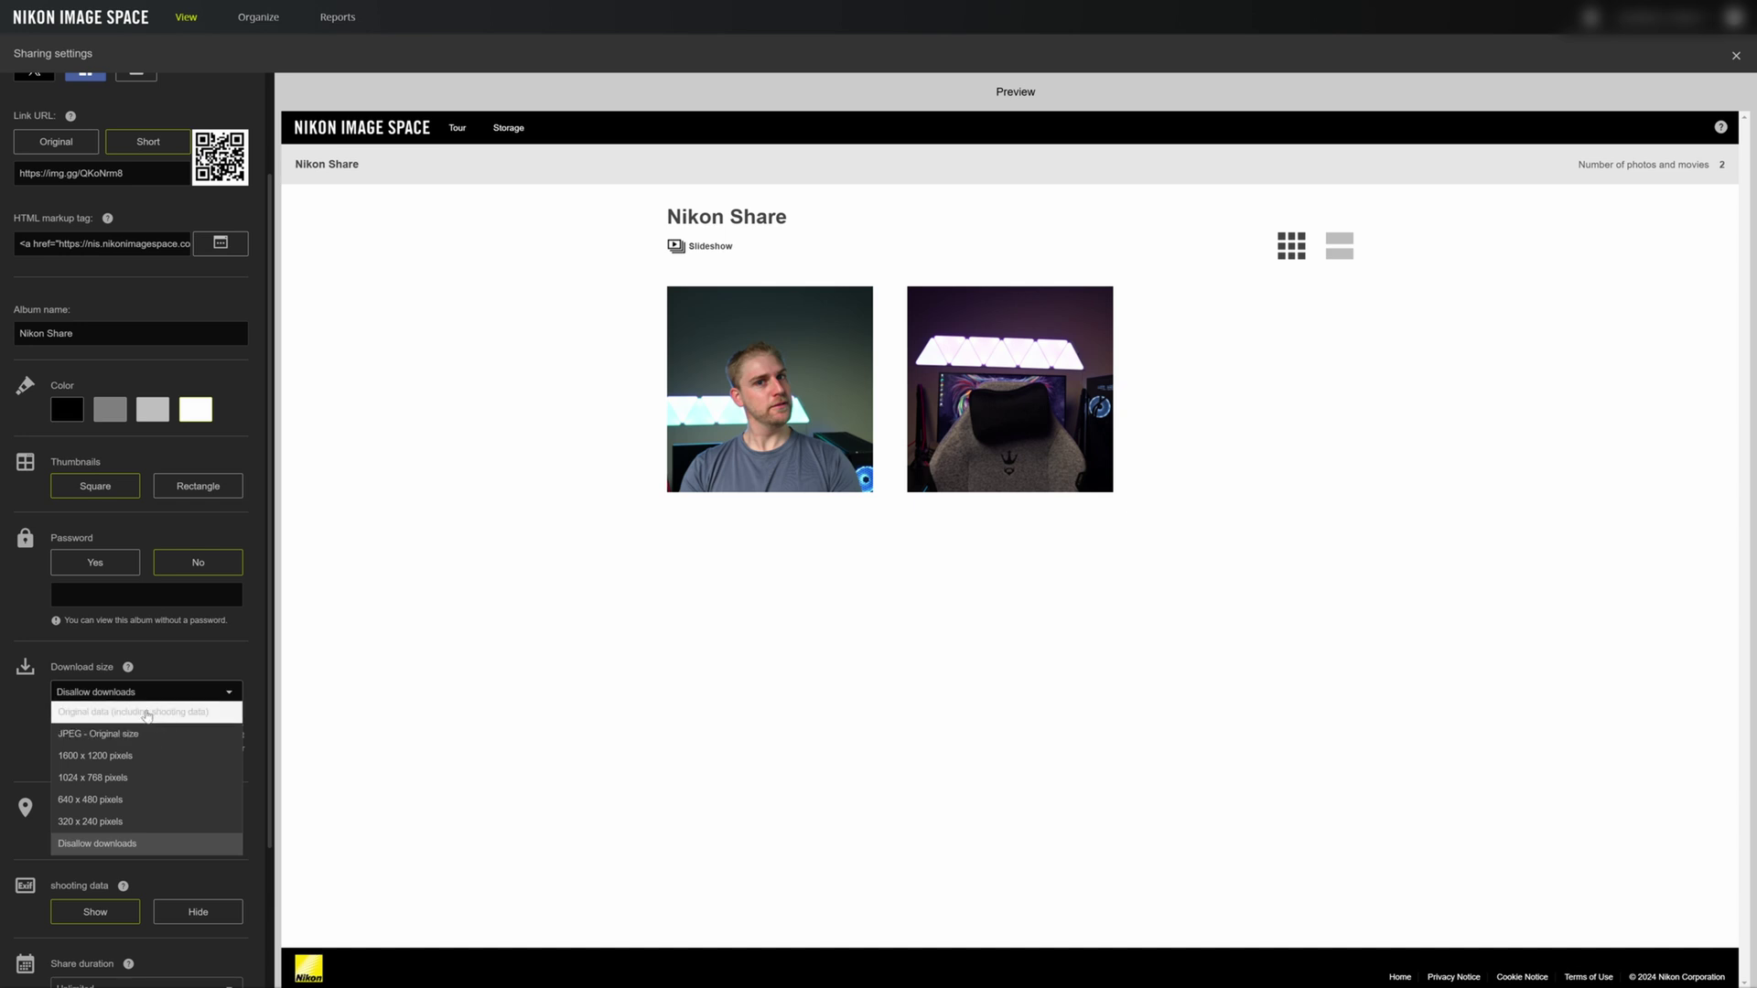
{"action": "left_click", "coordinate": [193, 658]}
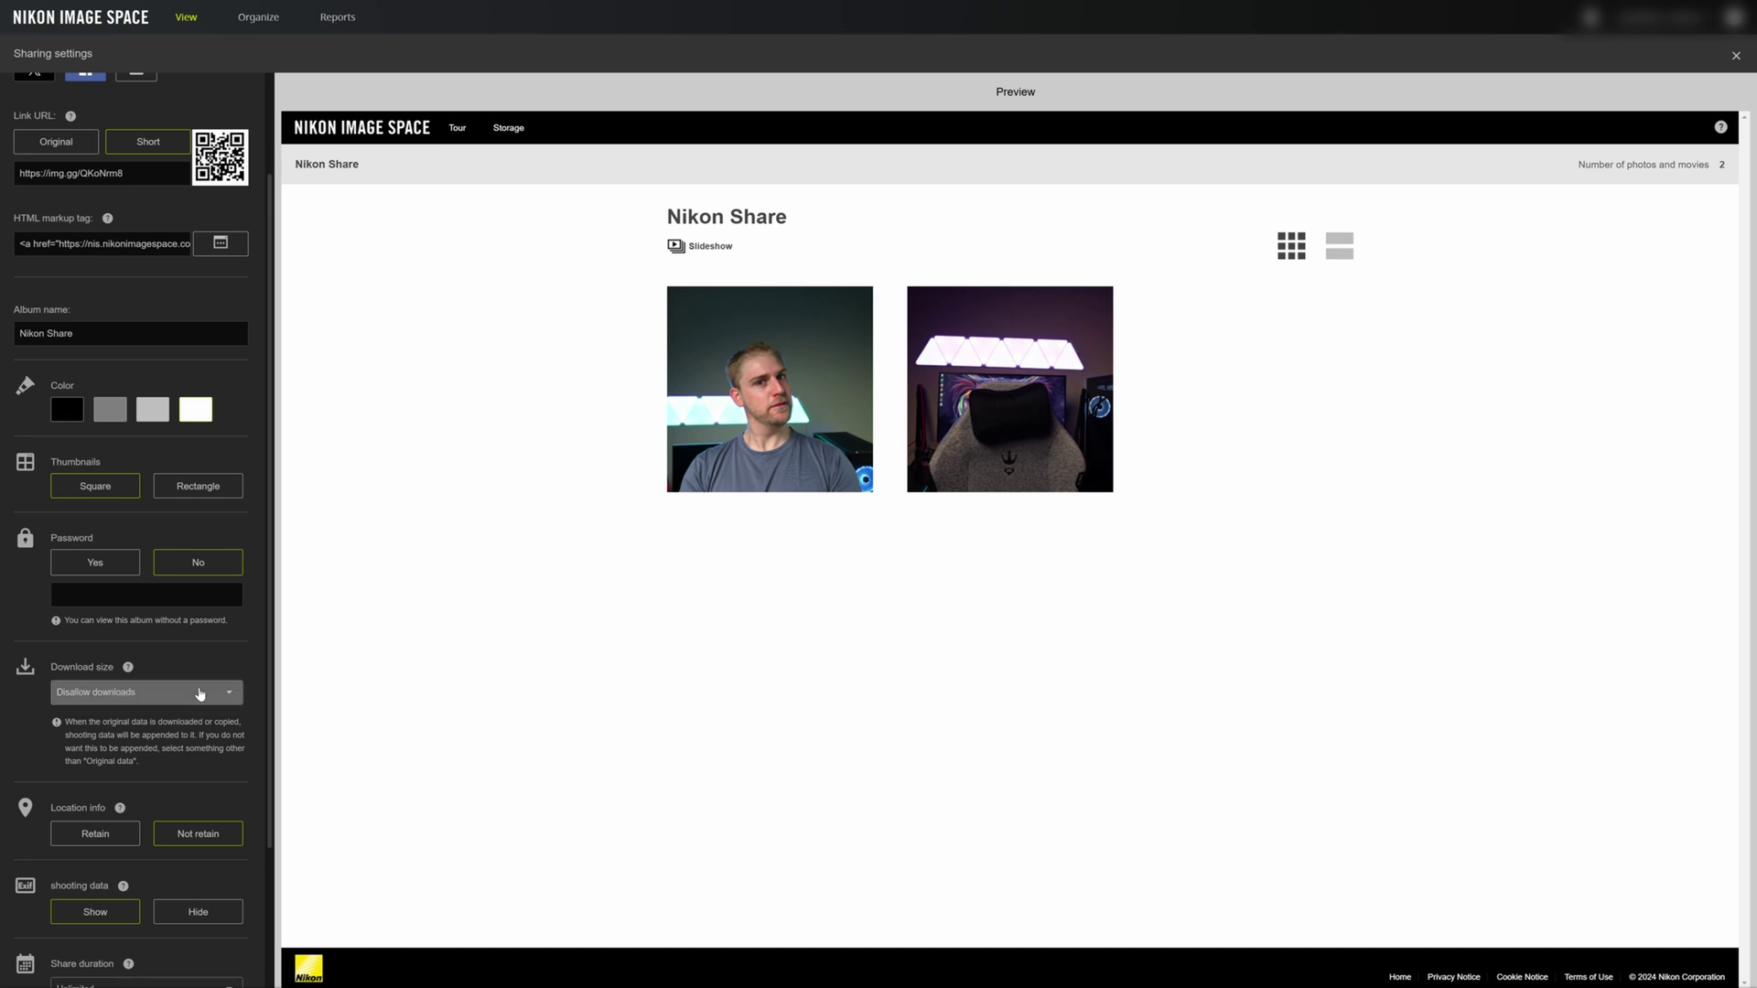
{"action": "scroll", "coordinate": [210, 692], "scroll_direction": "down", "scroll_amount": 2}
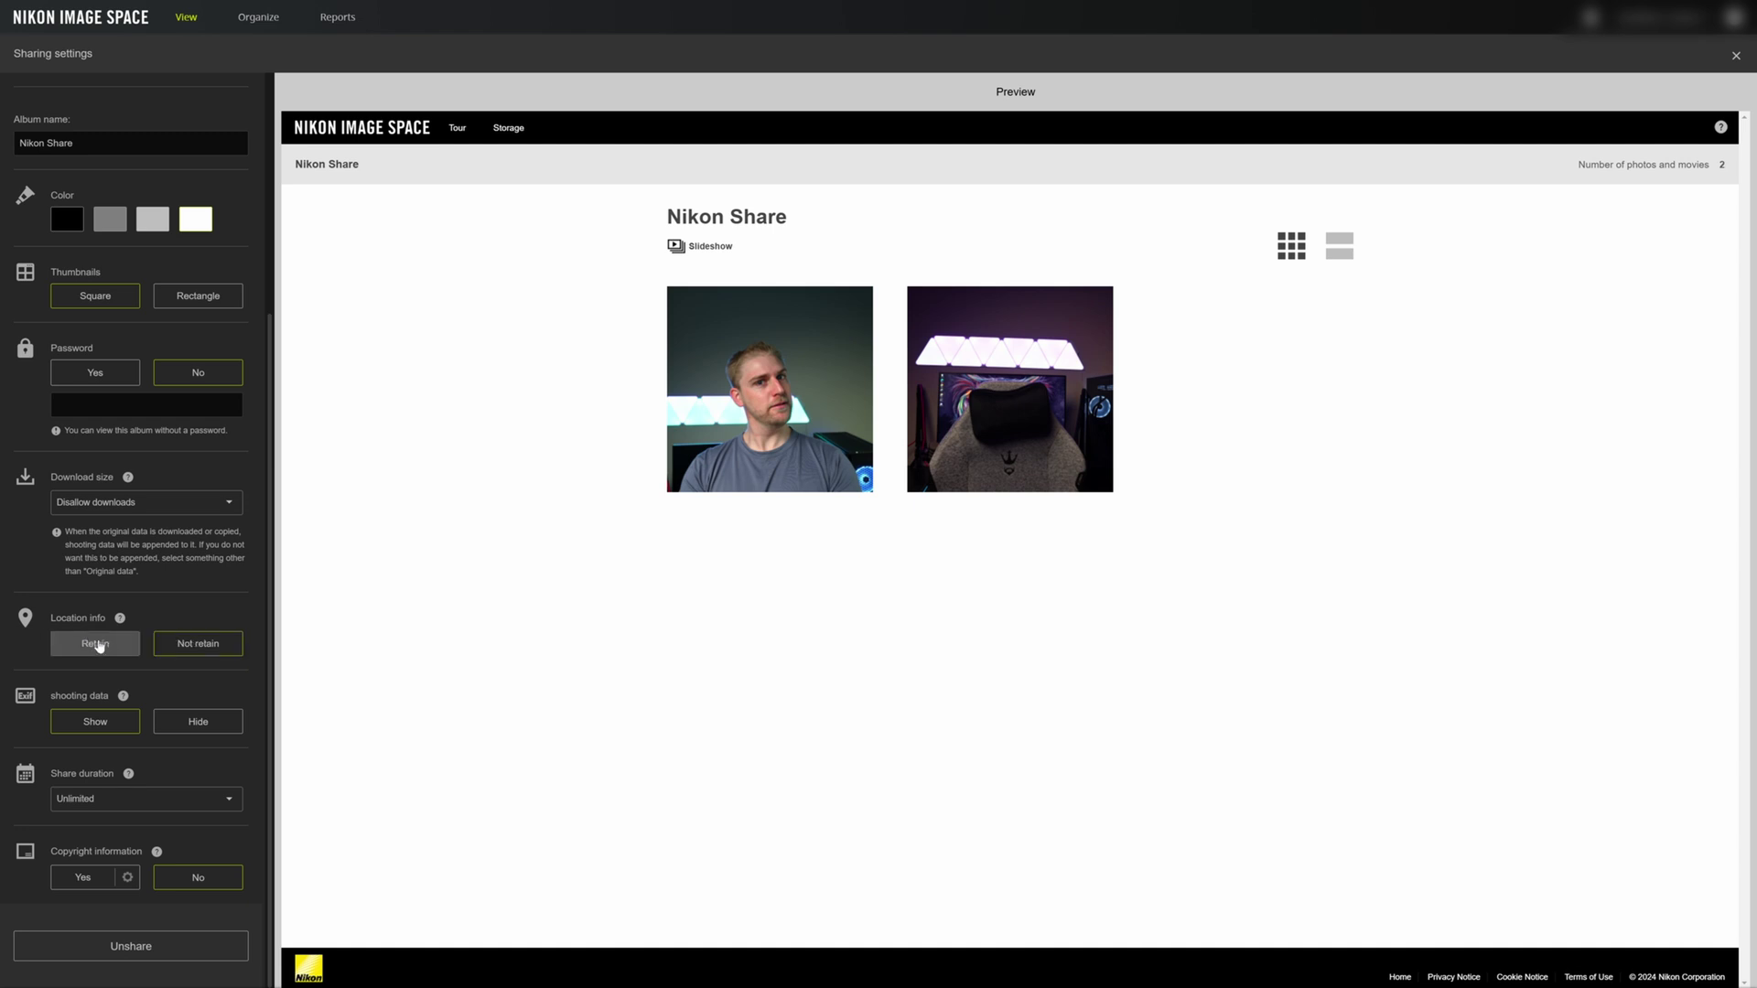
{"action": "mouse_move", "coordinate": [128, 777]}
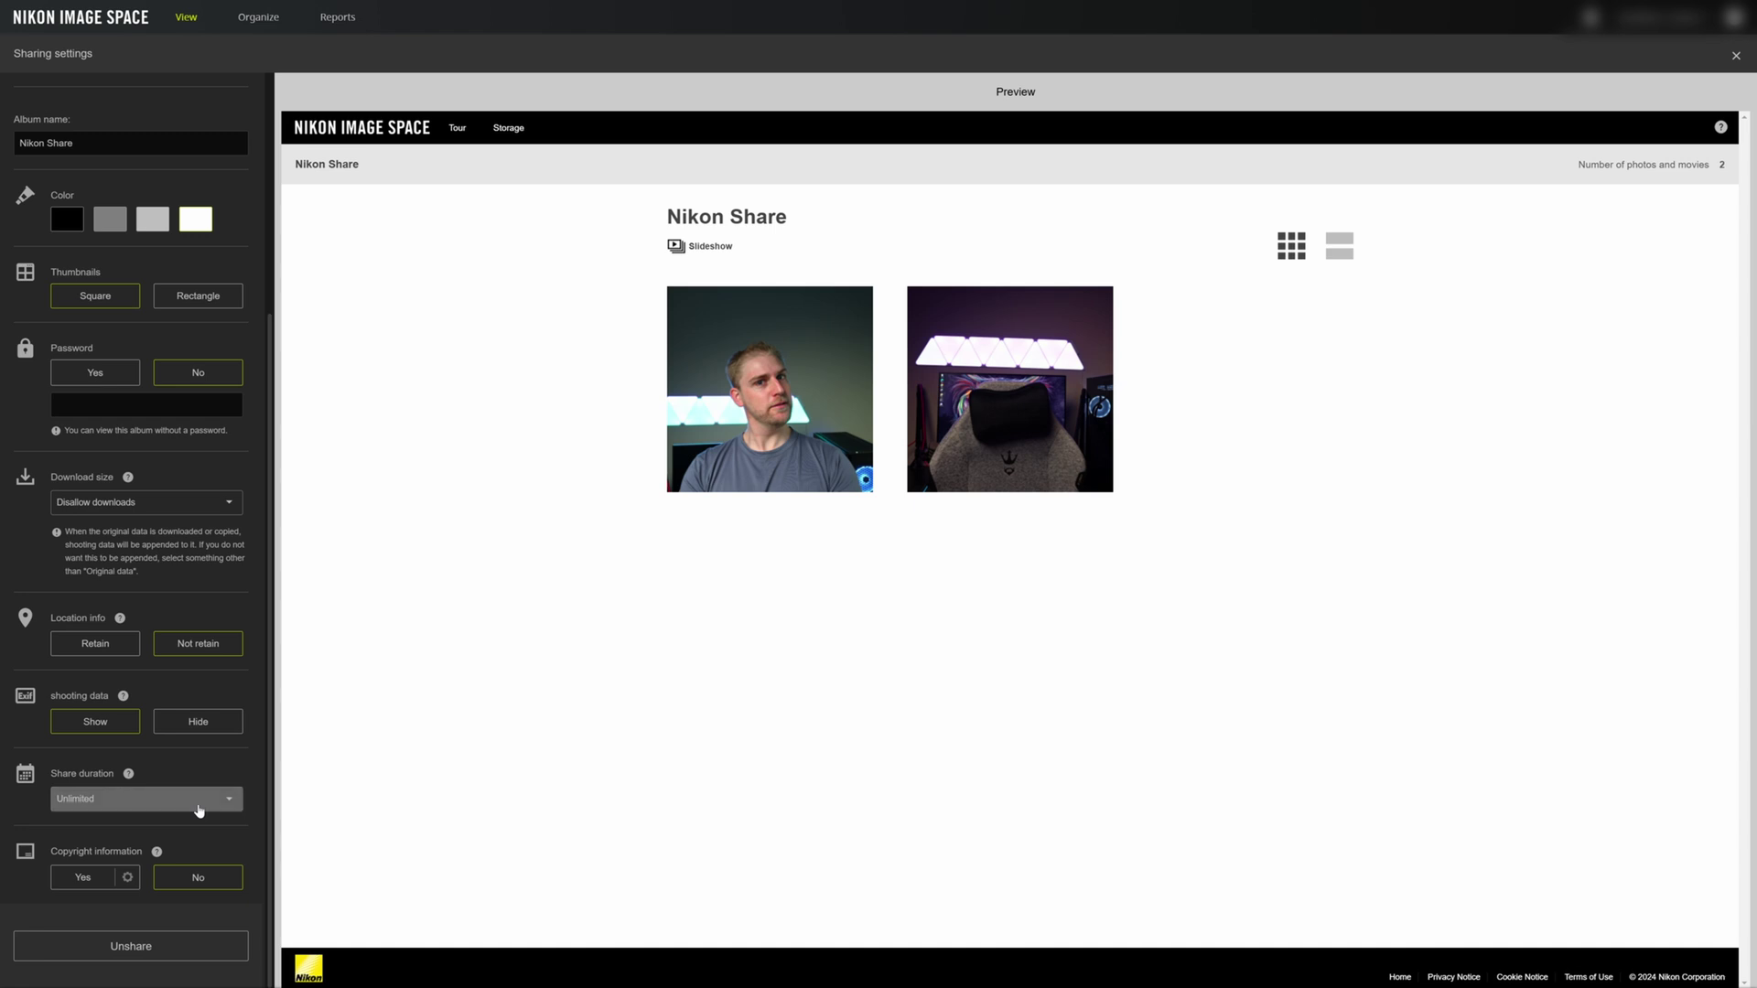
{"action": "left_click", "coordinate": [199, 810]}
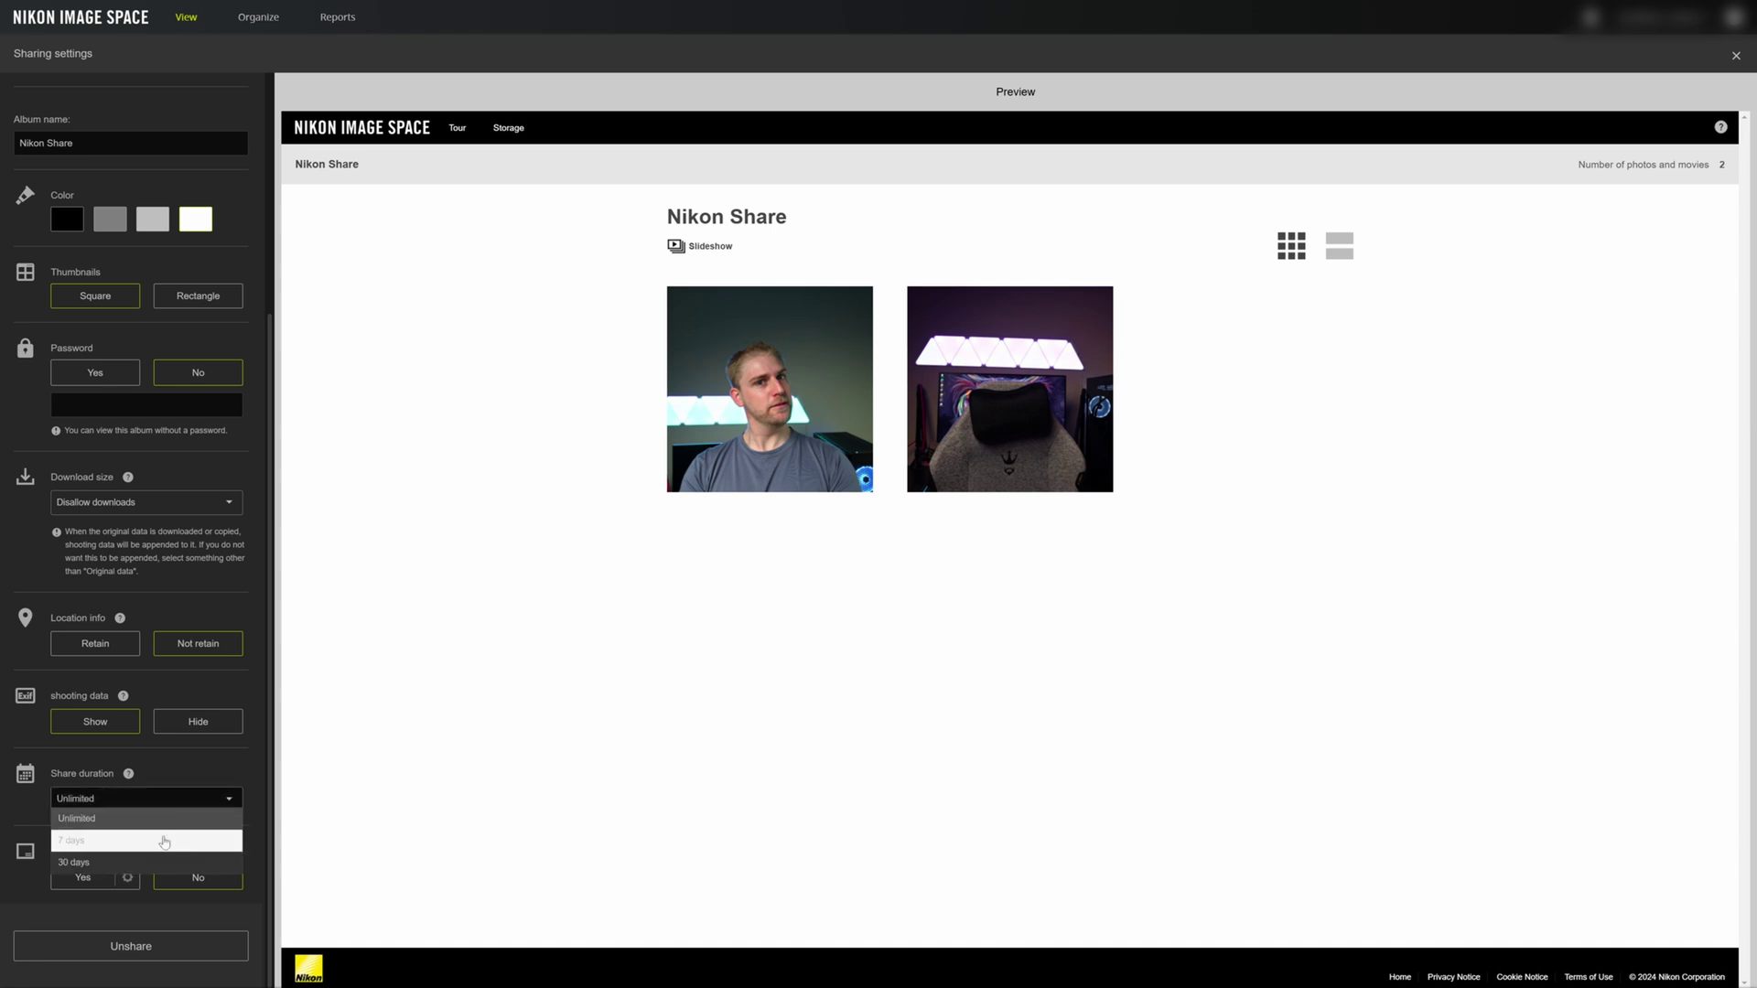
{"action": "left_click", "coordinate": [189, 780]}
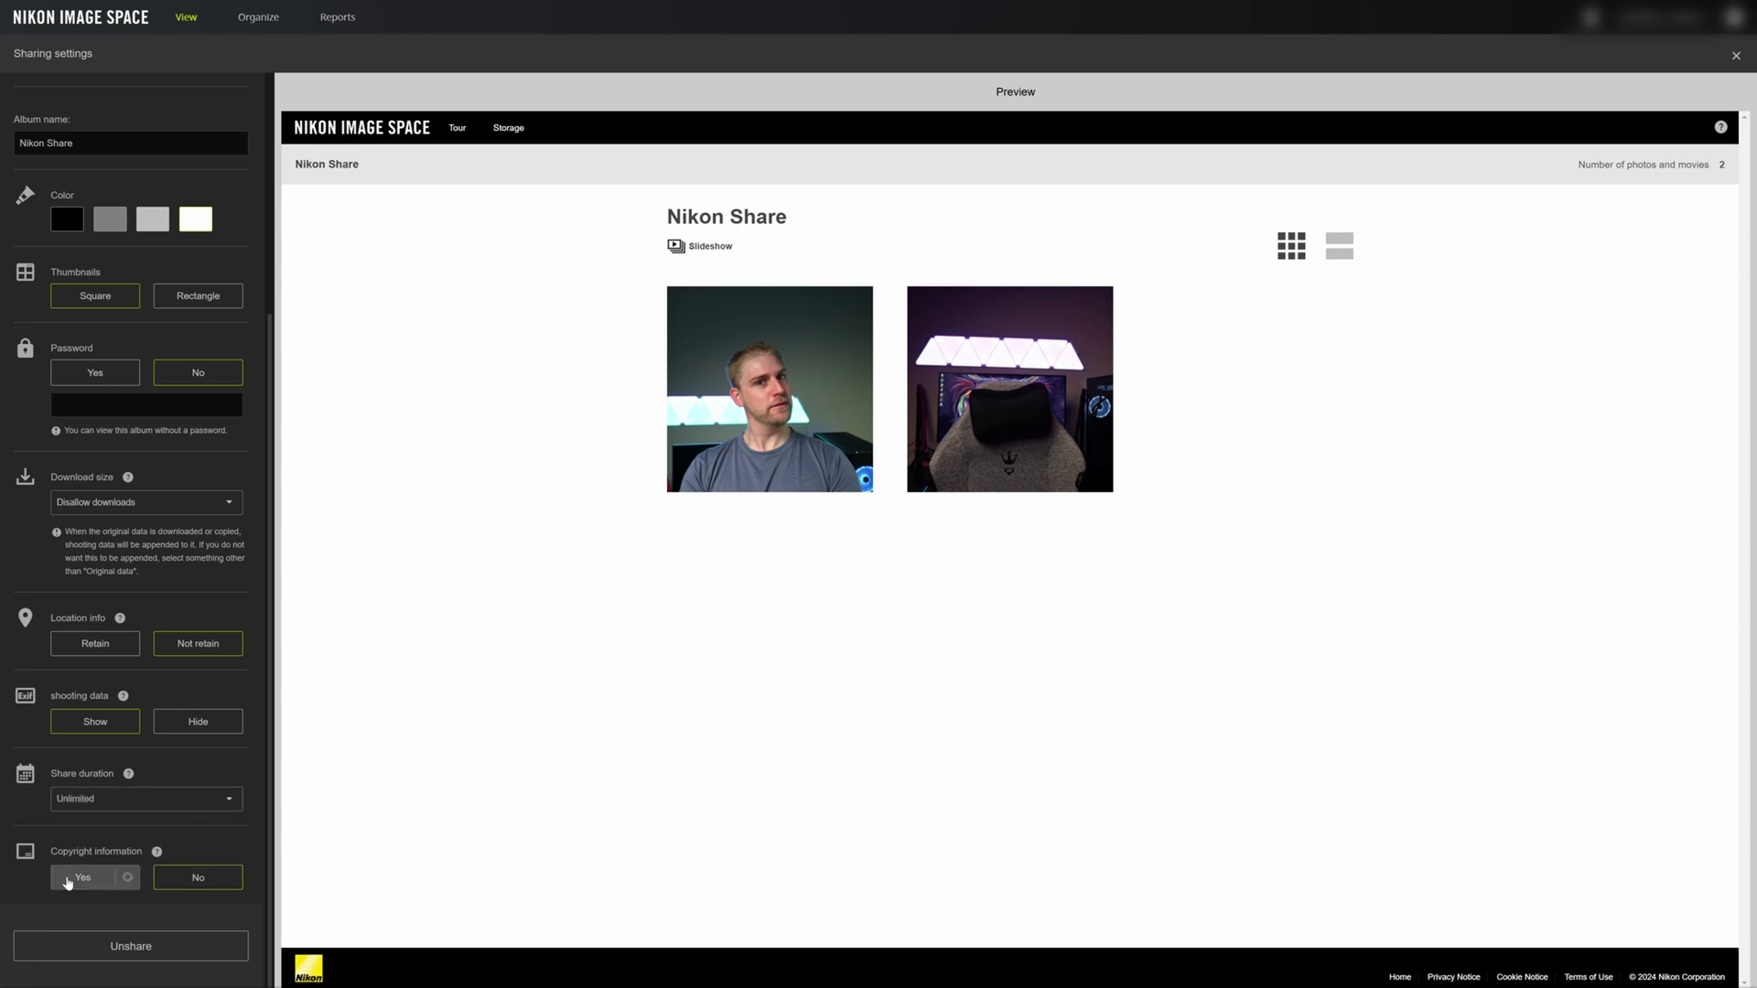
{"action": "left_click", "coordinate": [68, 880]}
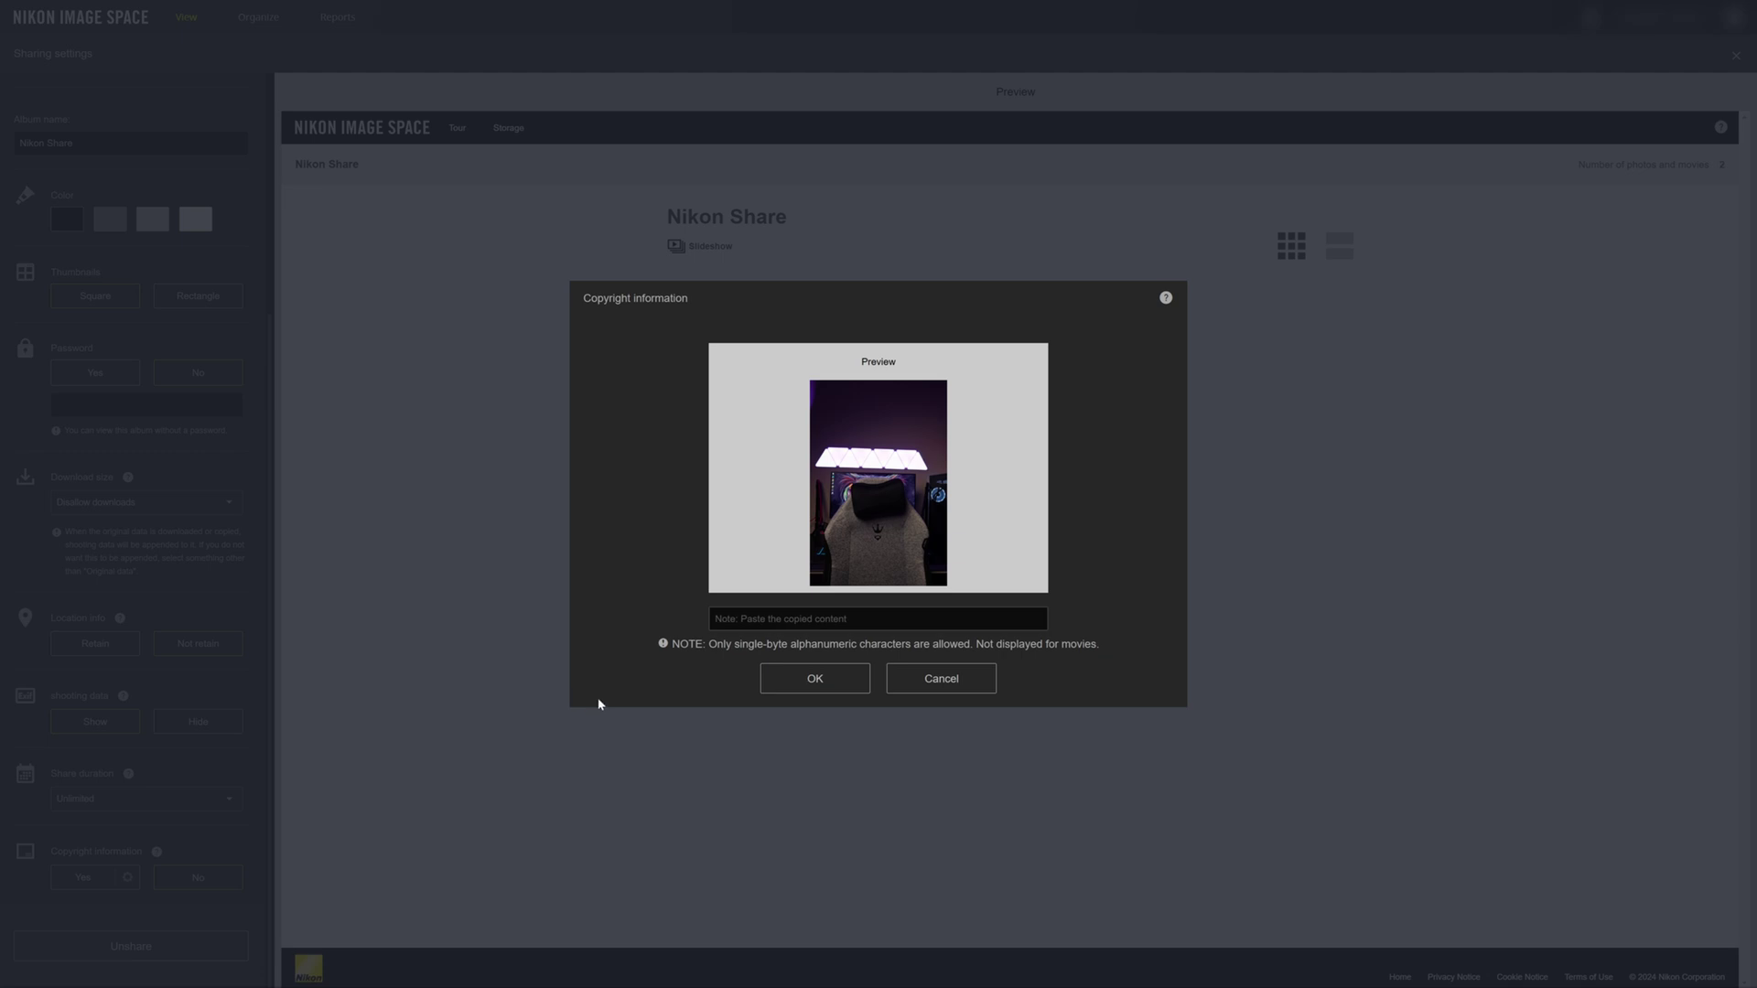
{"action": "left_click", "coordinate": [795, 619]}
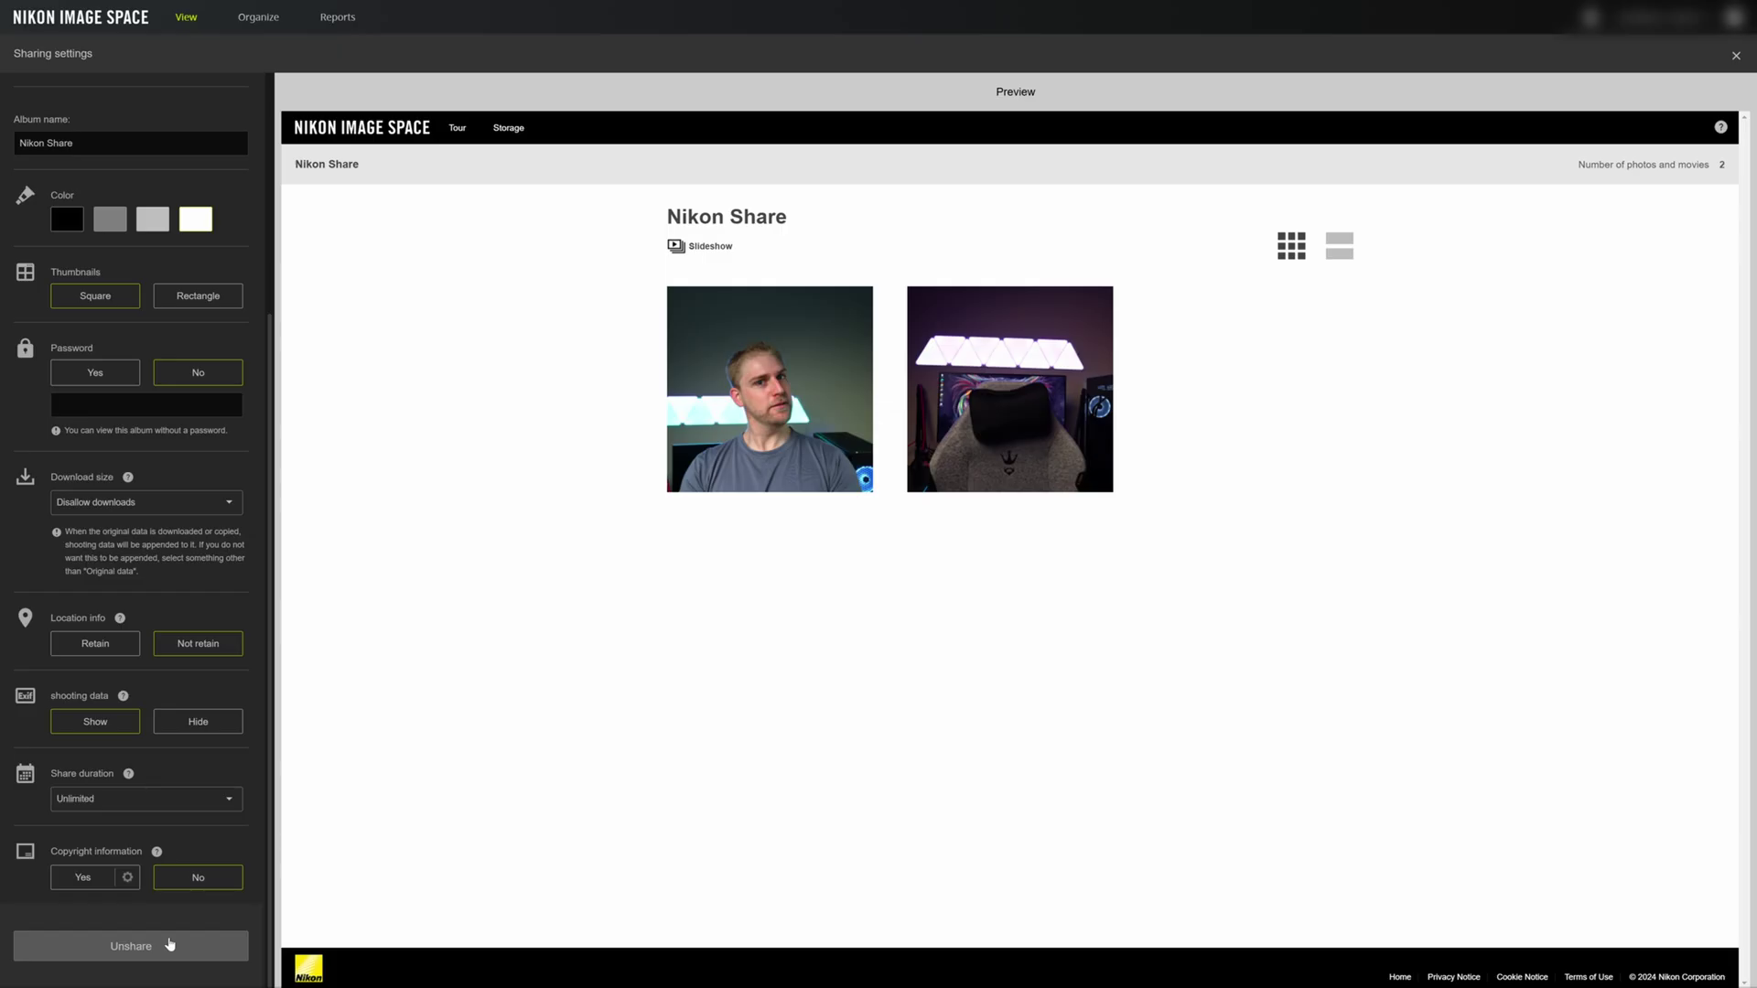
- Unshare the Nikon Share album and verify its short link now reports it unavailable
{"action": "left_click", "coordinate": [160, 943]}
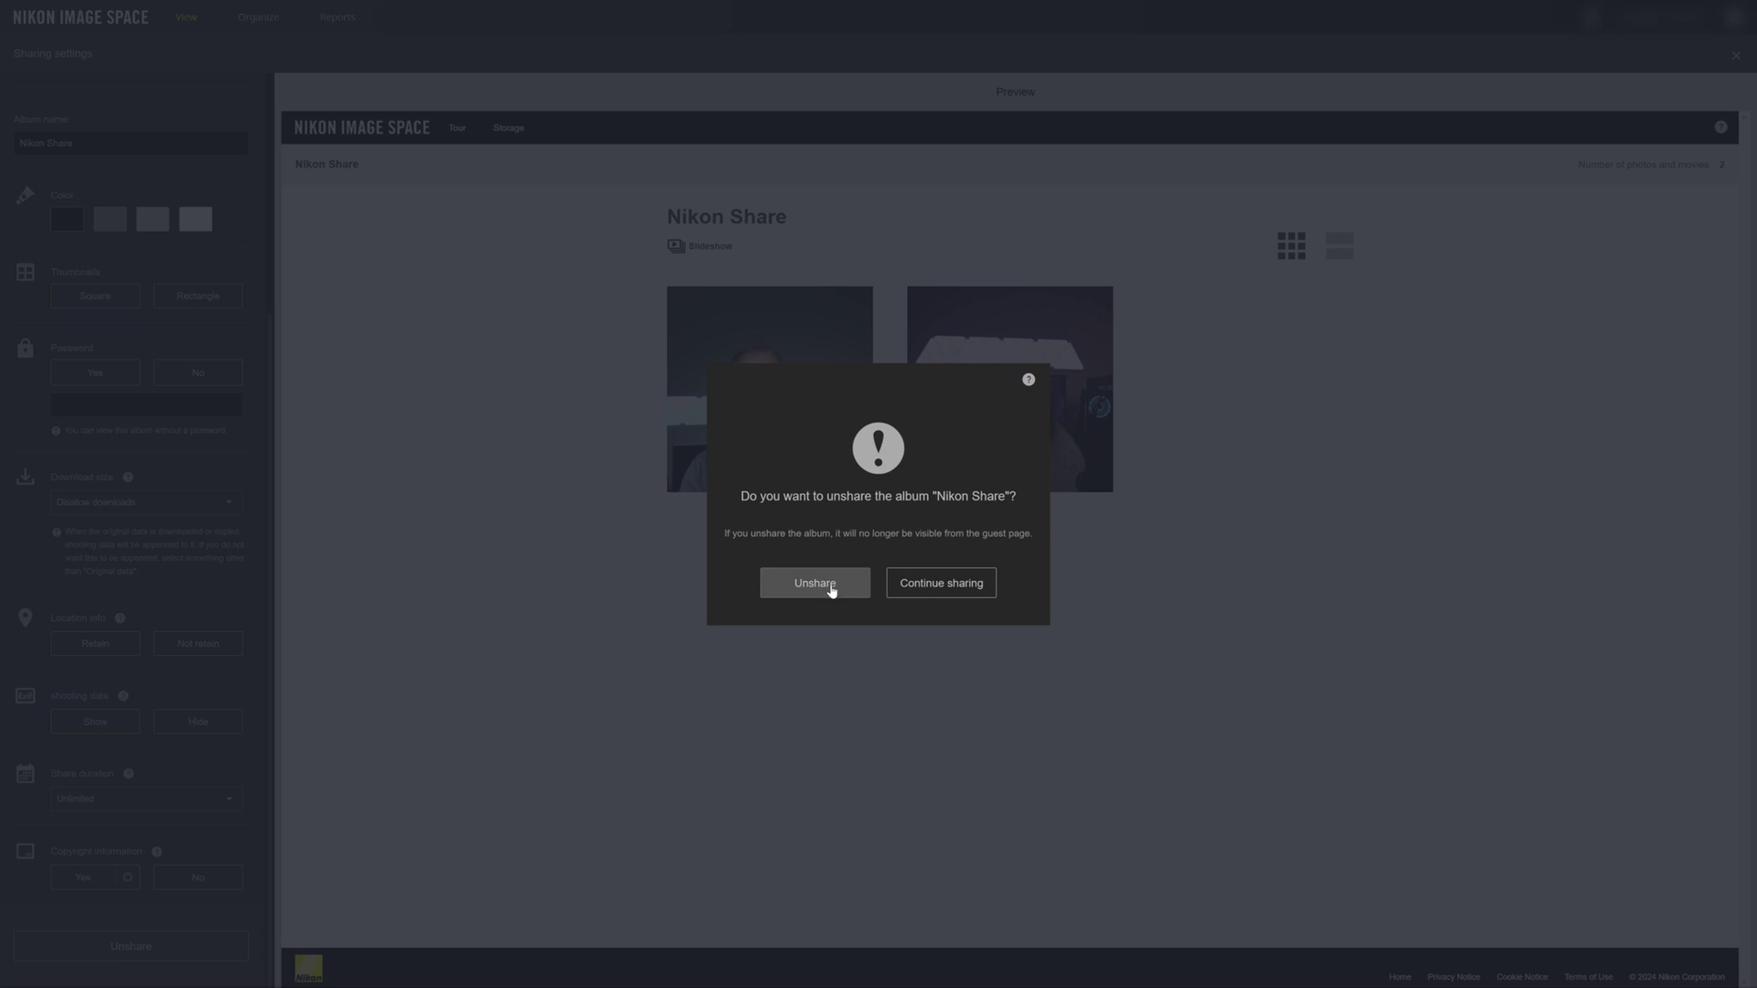
{"action": "left_click", "coordinate": [826, 590]}
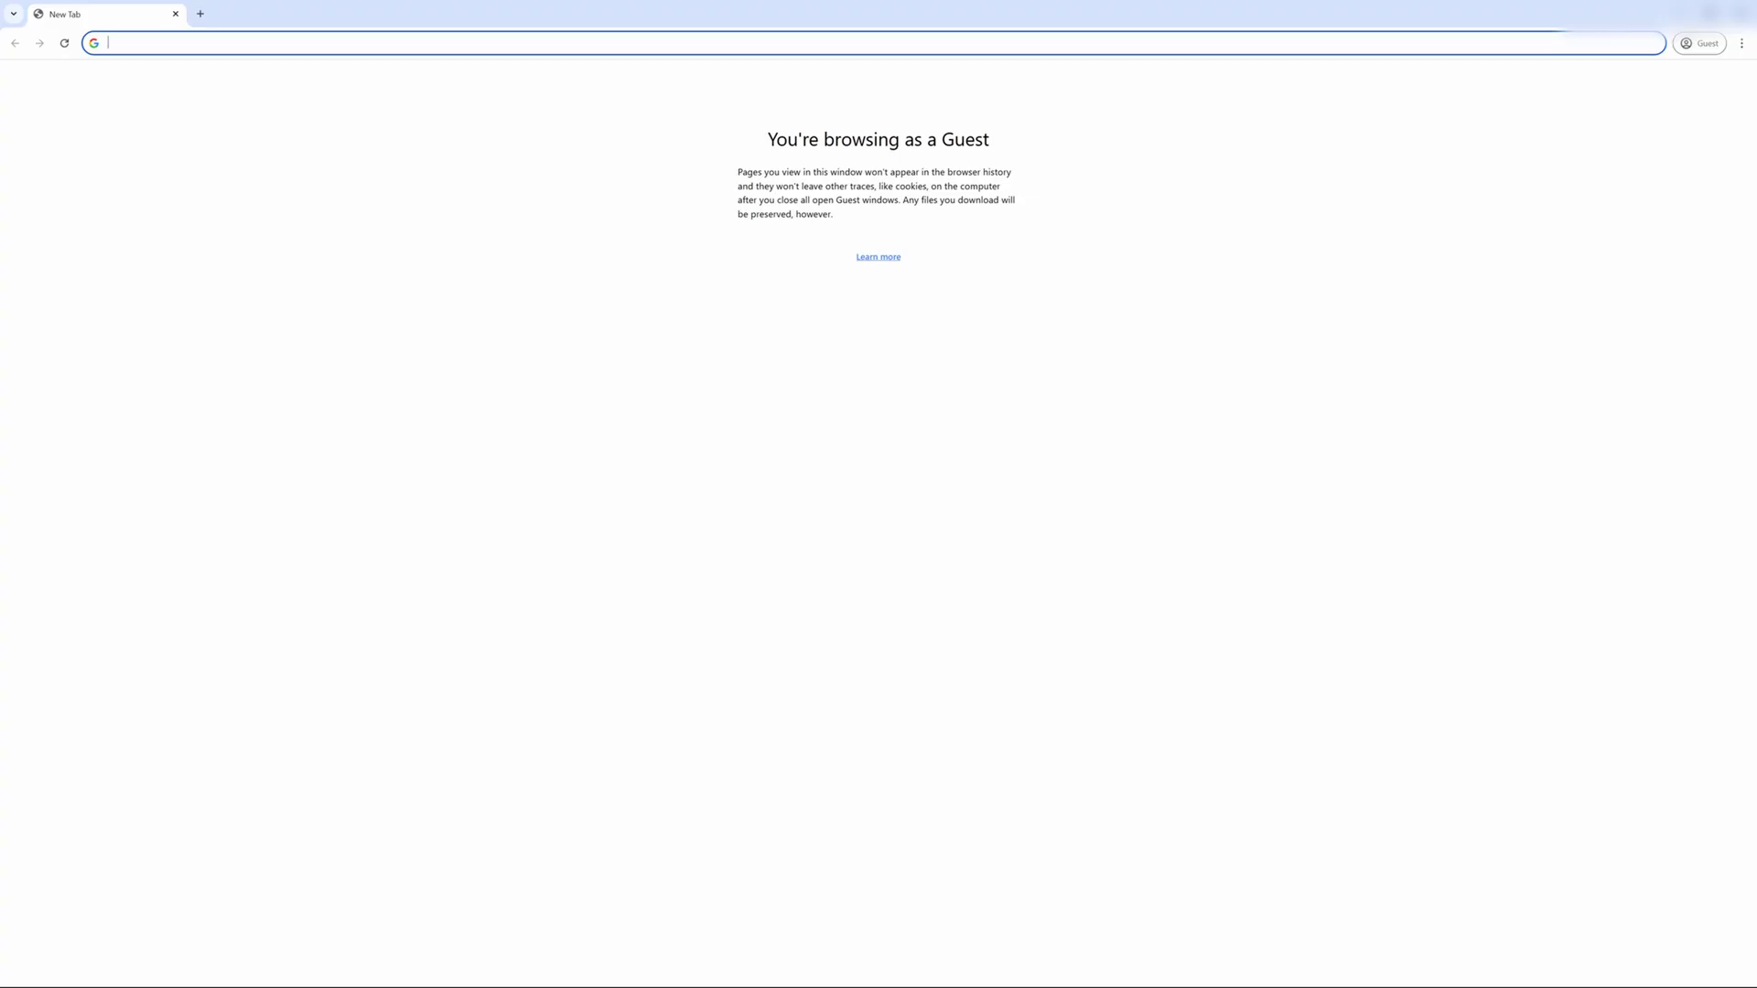
{"action": "key", "text": "Return"}
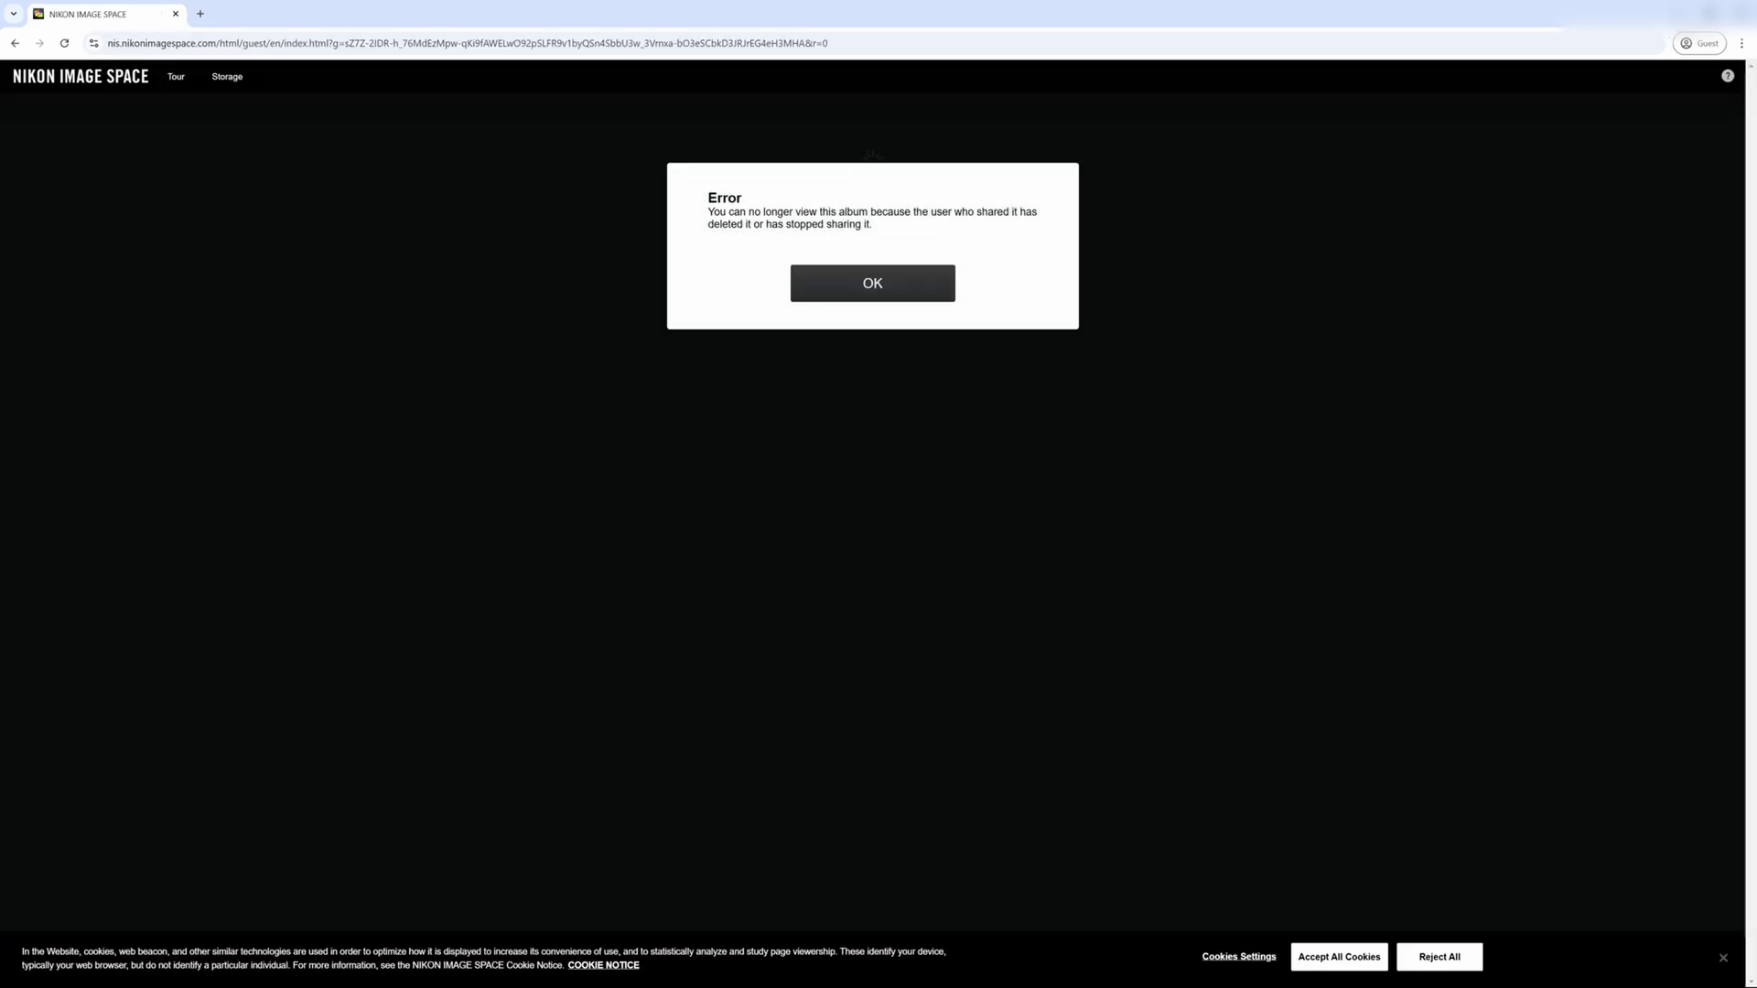
{"action": "left_click_drag", "start_coordinate": [714, 213], "coordinate": [879, 270]}
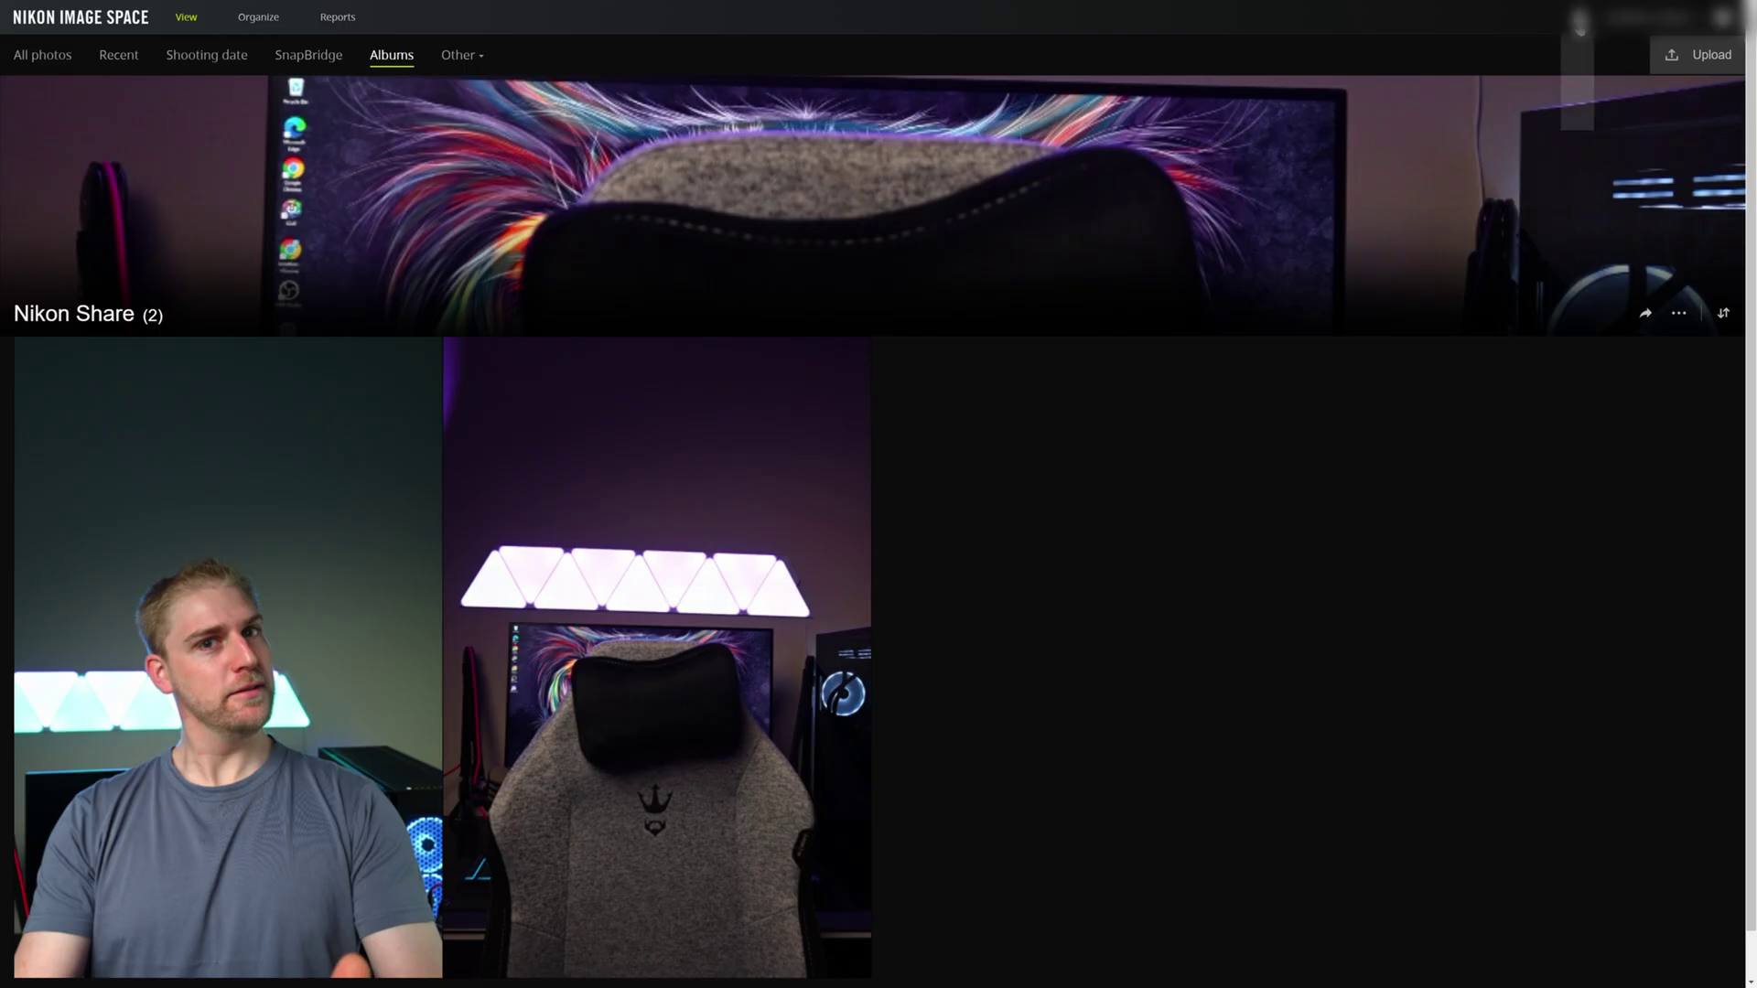
- Review service notifications, storage use and the account information page
{"action": "left_click", "coordinate": [1576, 18]}
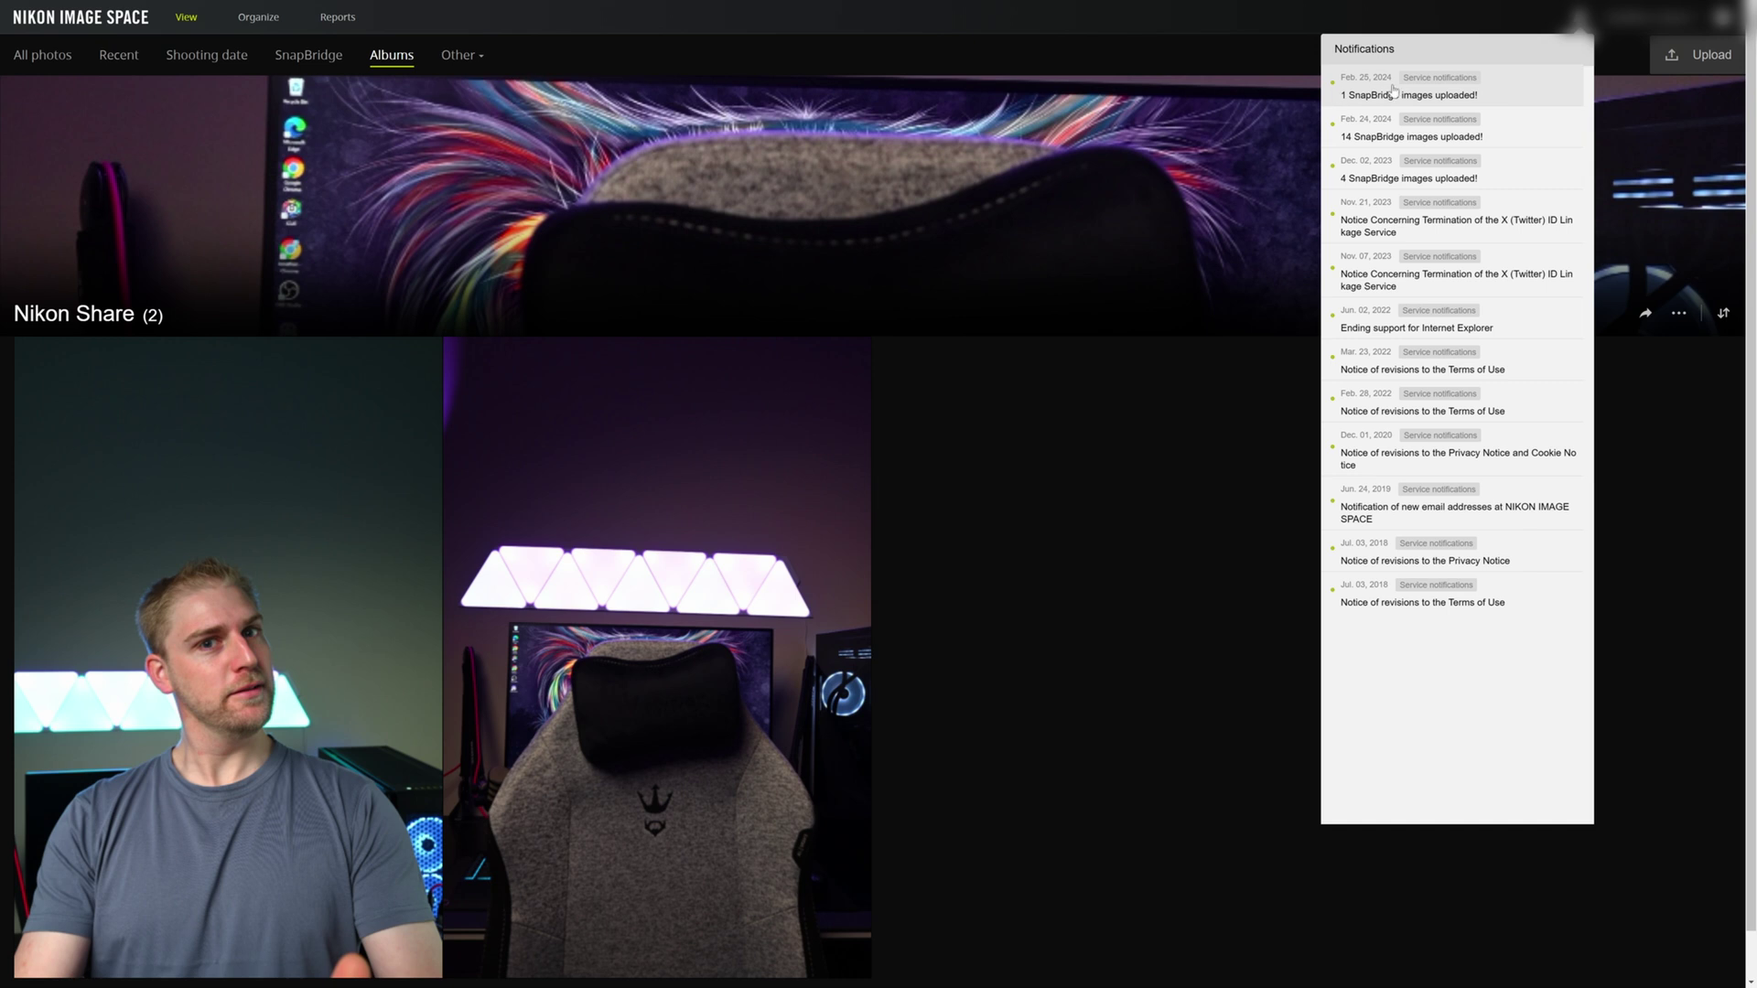
{"action": "left_click", "coordinate": [1638, 19]}
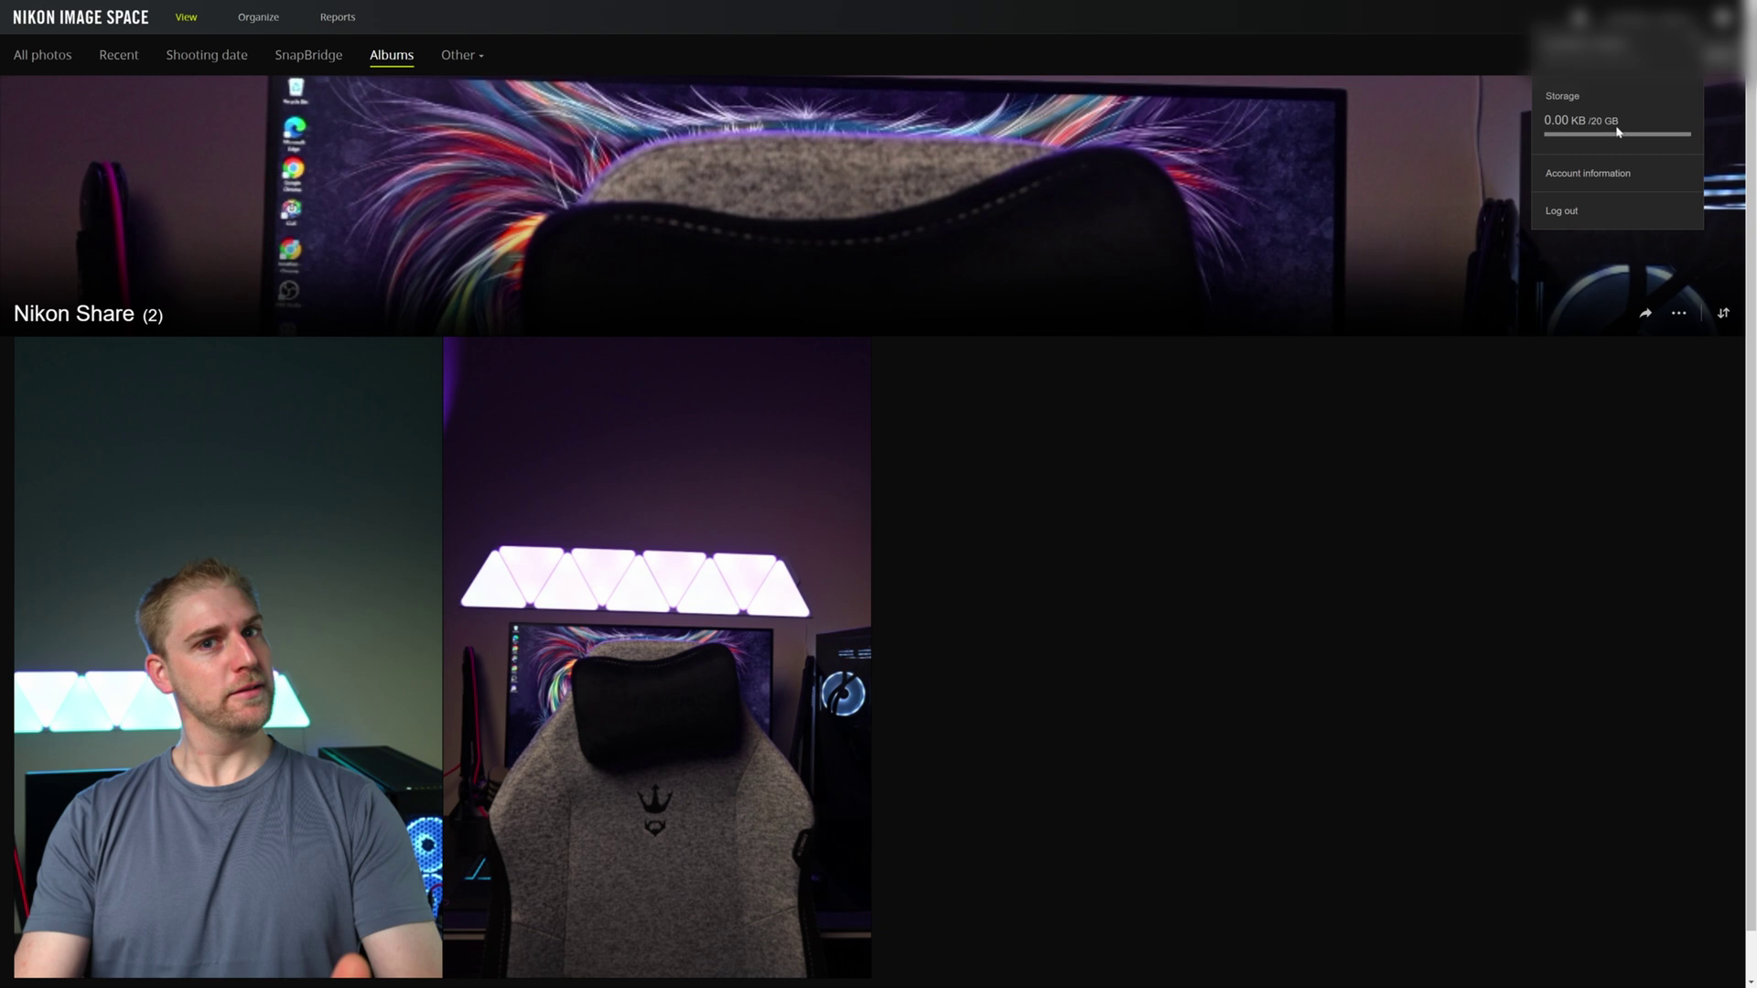
{"action": "left_click", "coordinate": [1583, 182]}
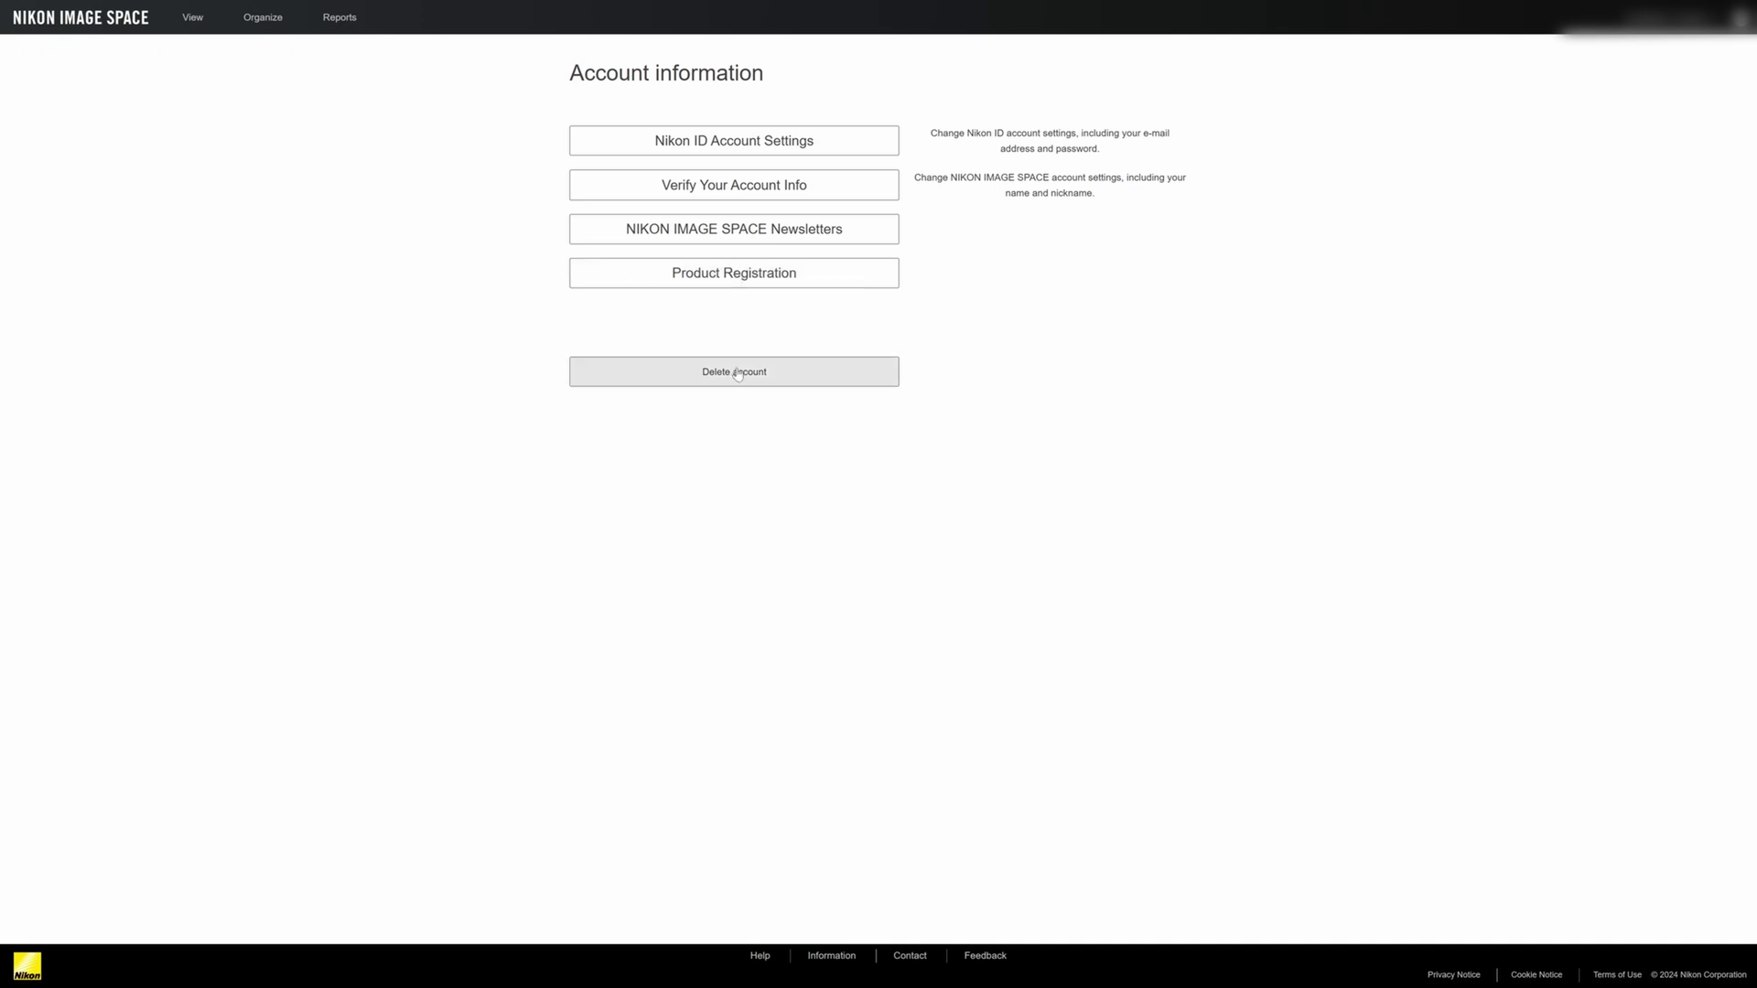
{"action": "left_click", "coordinate": [1644, 18]}
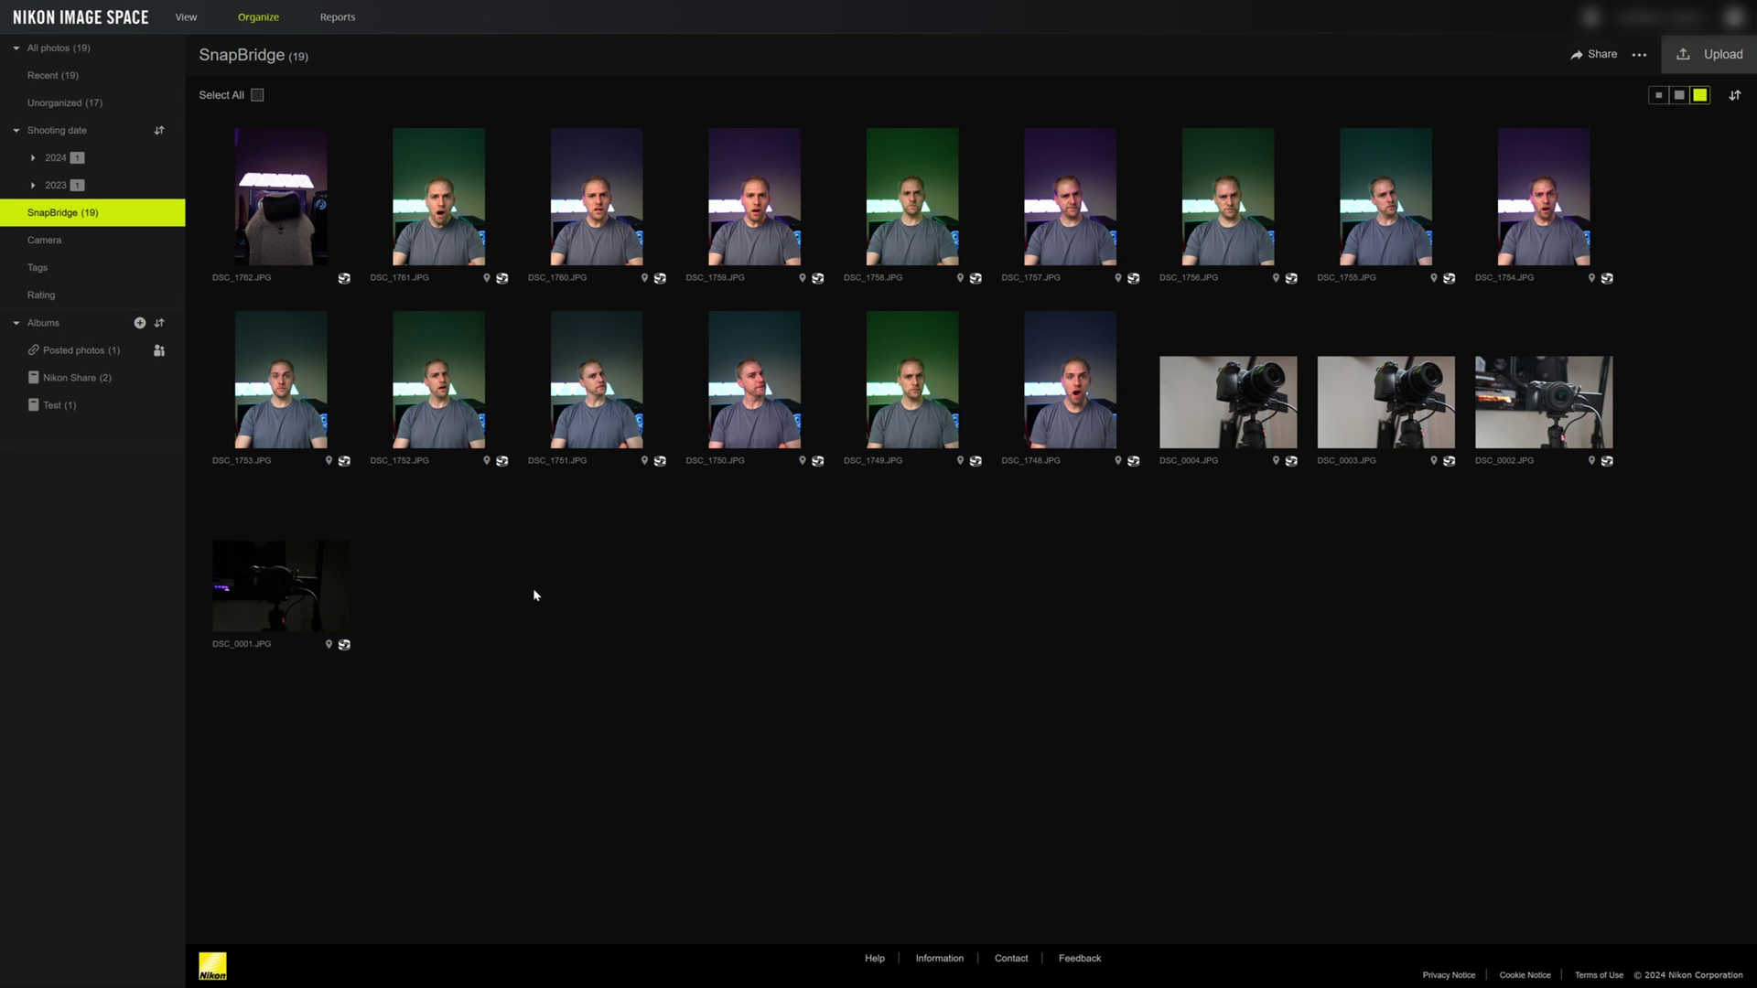
- Check the Reports trends showing 2 views and 3 wows, then view the Activity log
{"action": "left_click", "coordinate": [337, 17]}
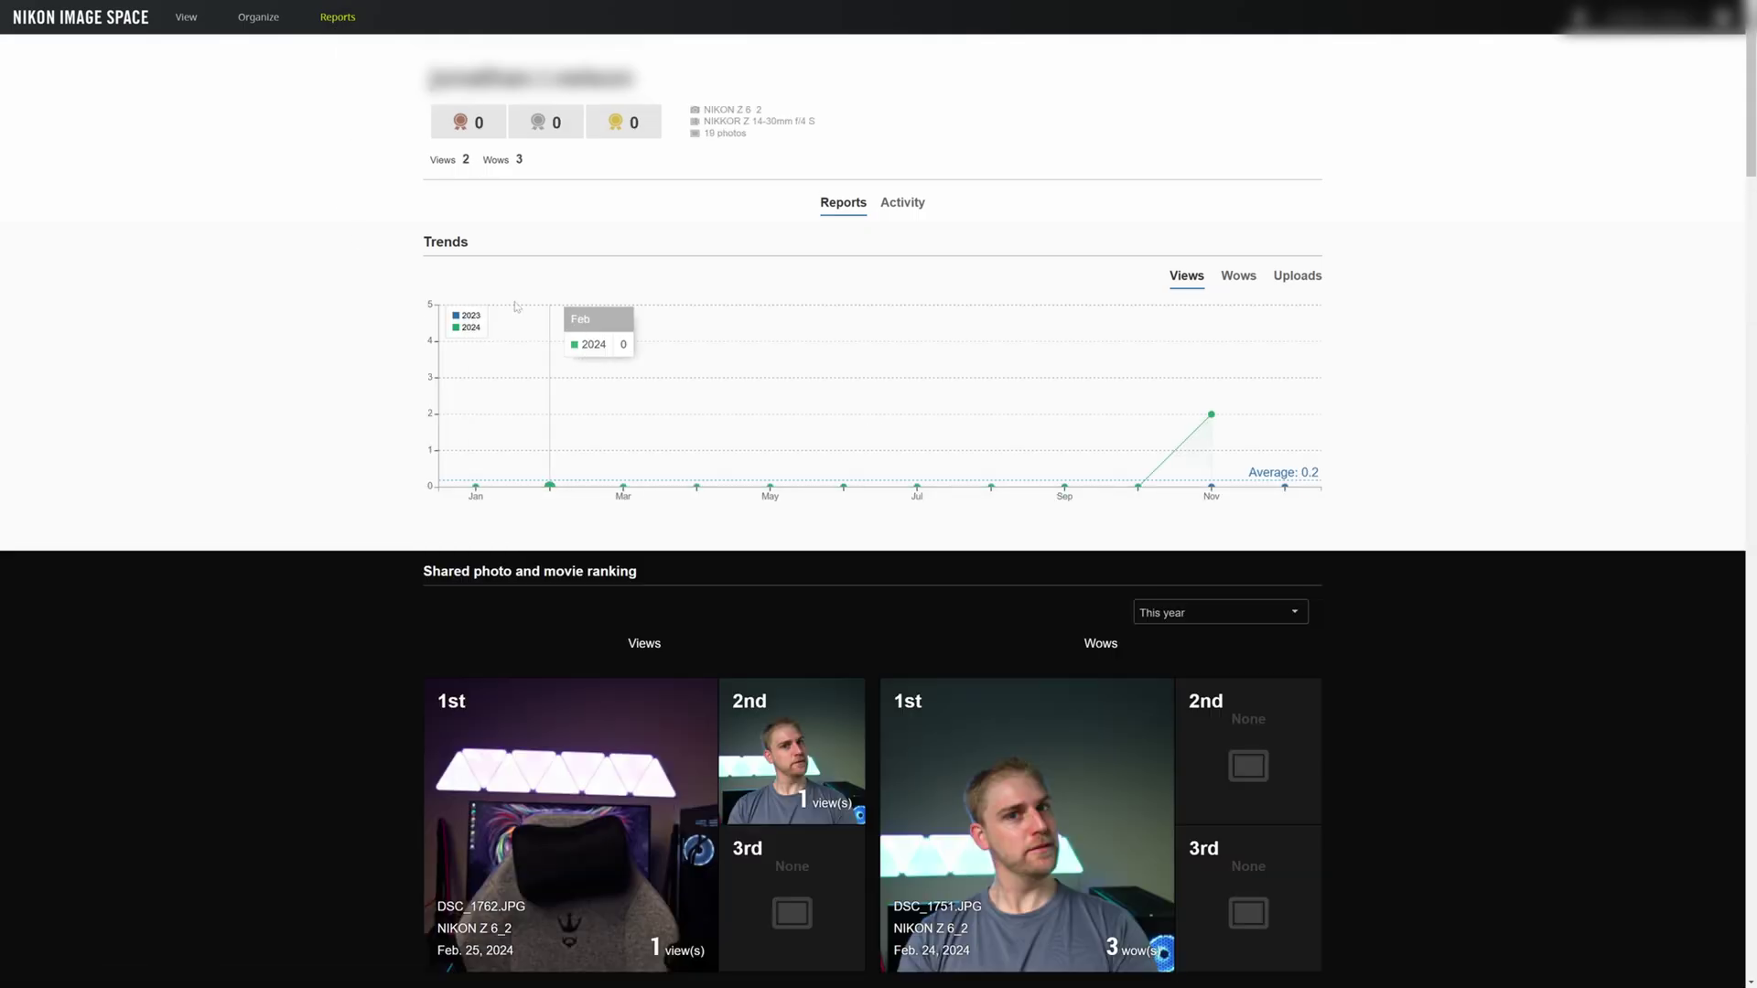
{"action": "left_click_drag", "start_coordinate": [554, 172], "coordinate": [409, 173]}
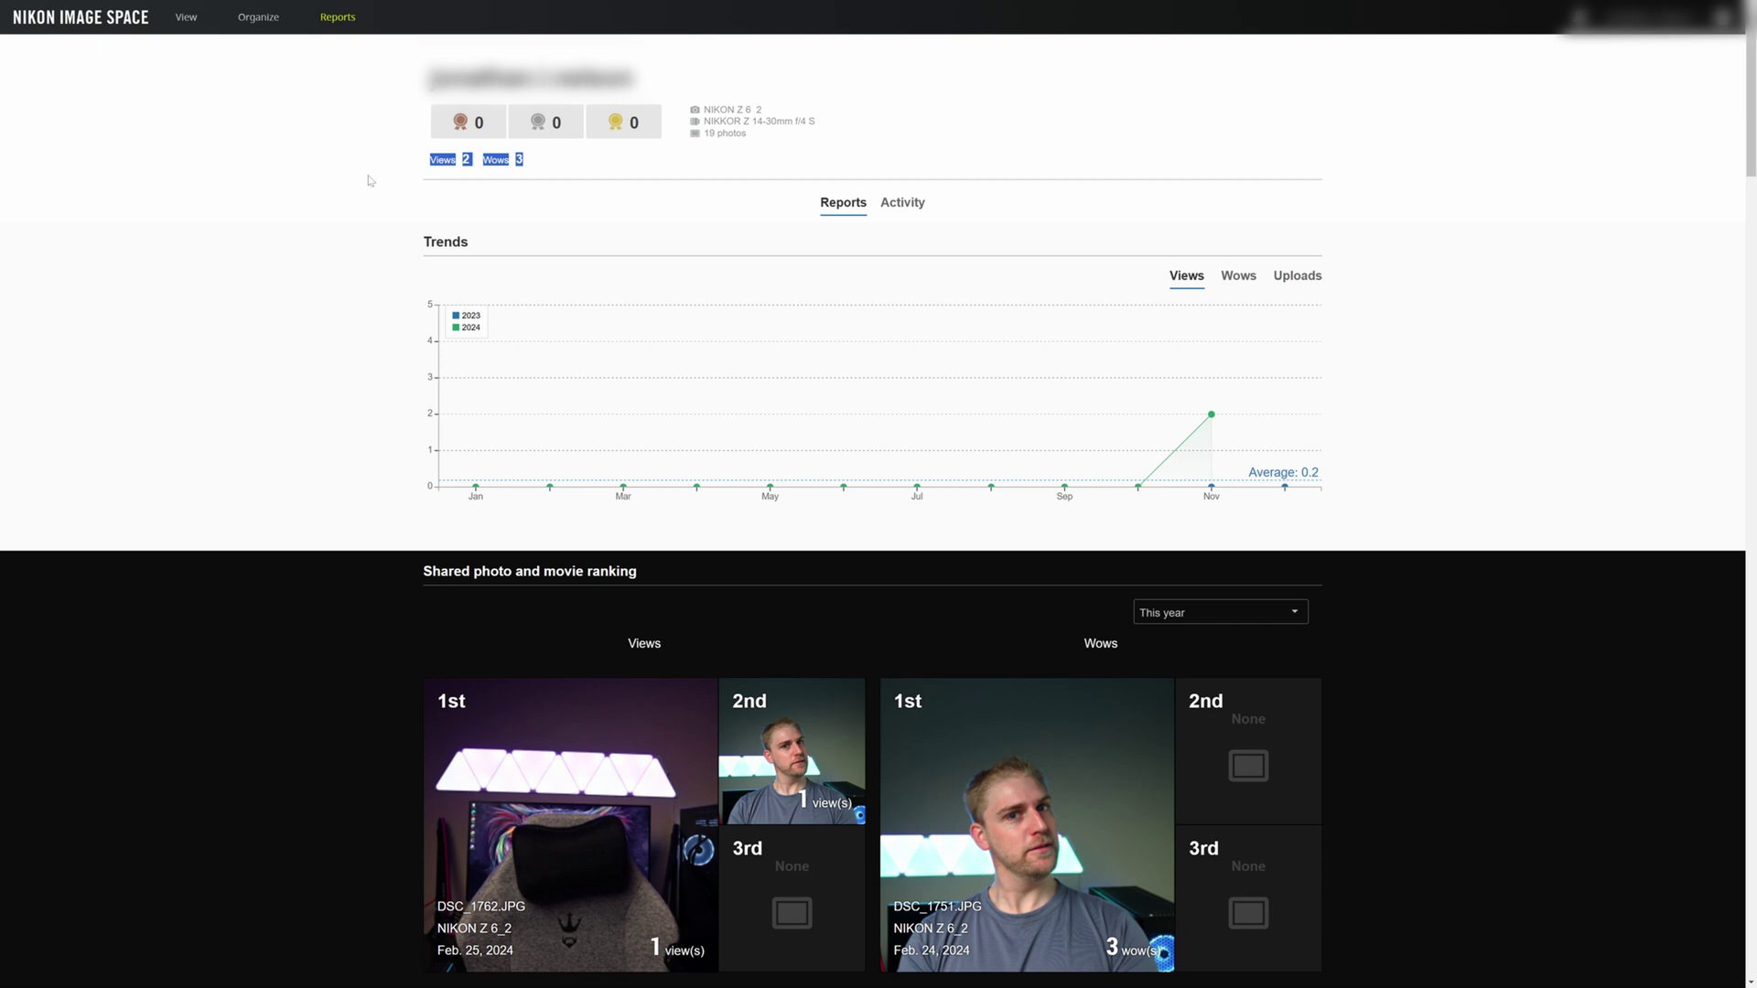
{"action": "left_click", "coordinate": [376, 179]}
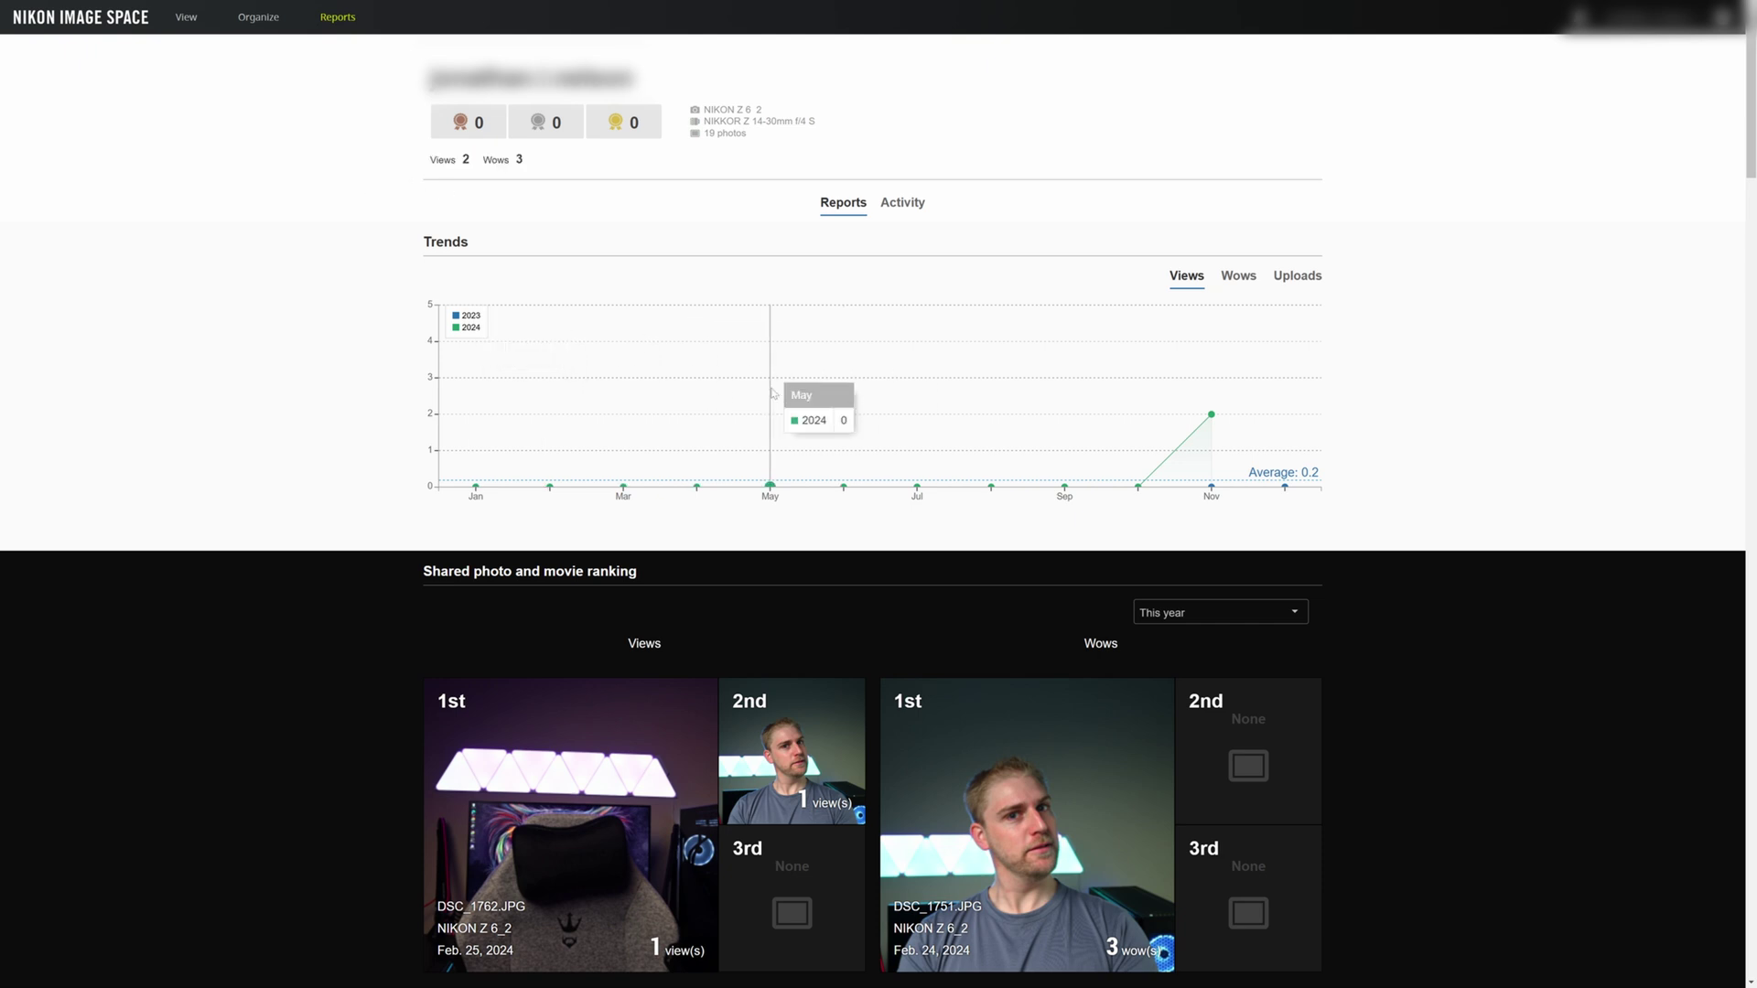
{"action": "mouse_move", "coordinate": [472, 161]}
{"action": "left_mouse_down"}
{"action": "mouse_move", "coordinate": [448, 159]}
{"action": "mouse_move", "coordinate": [453, 117]}
{"action": "mouse_move", "coordinate": [520, 161]}
{"action": "mouse_move", "coordinate": [487, 161]}
{"action": "left_mouse_up"}
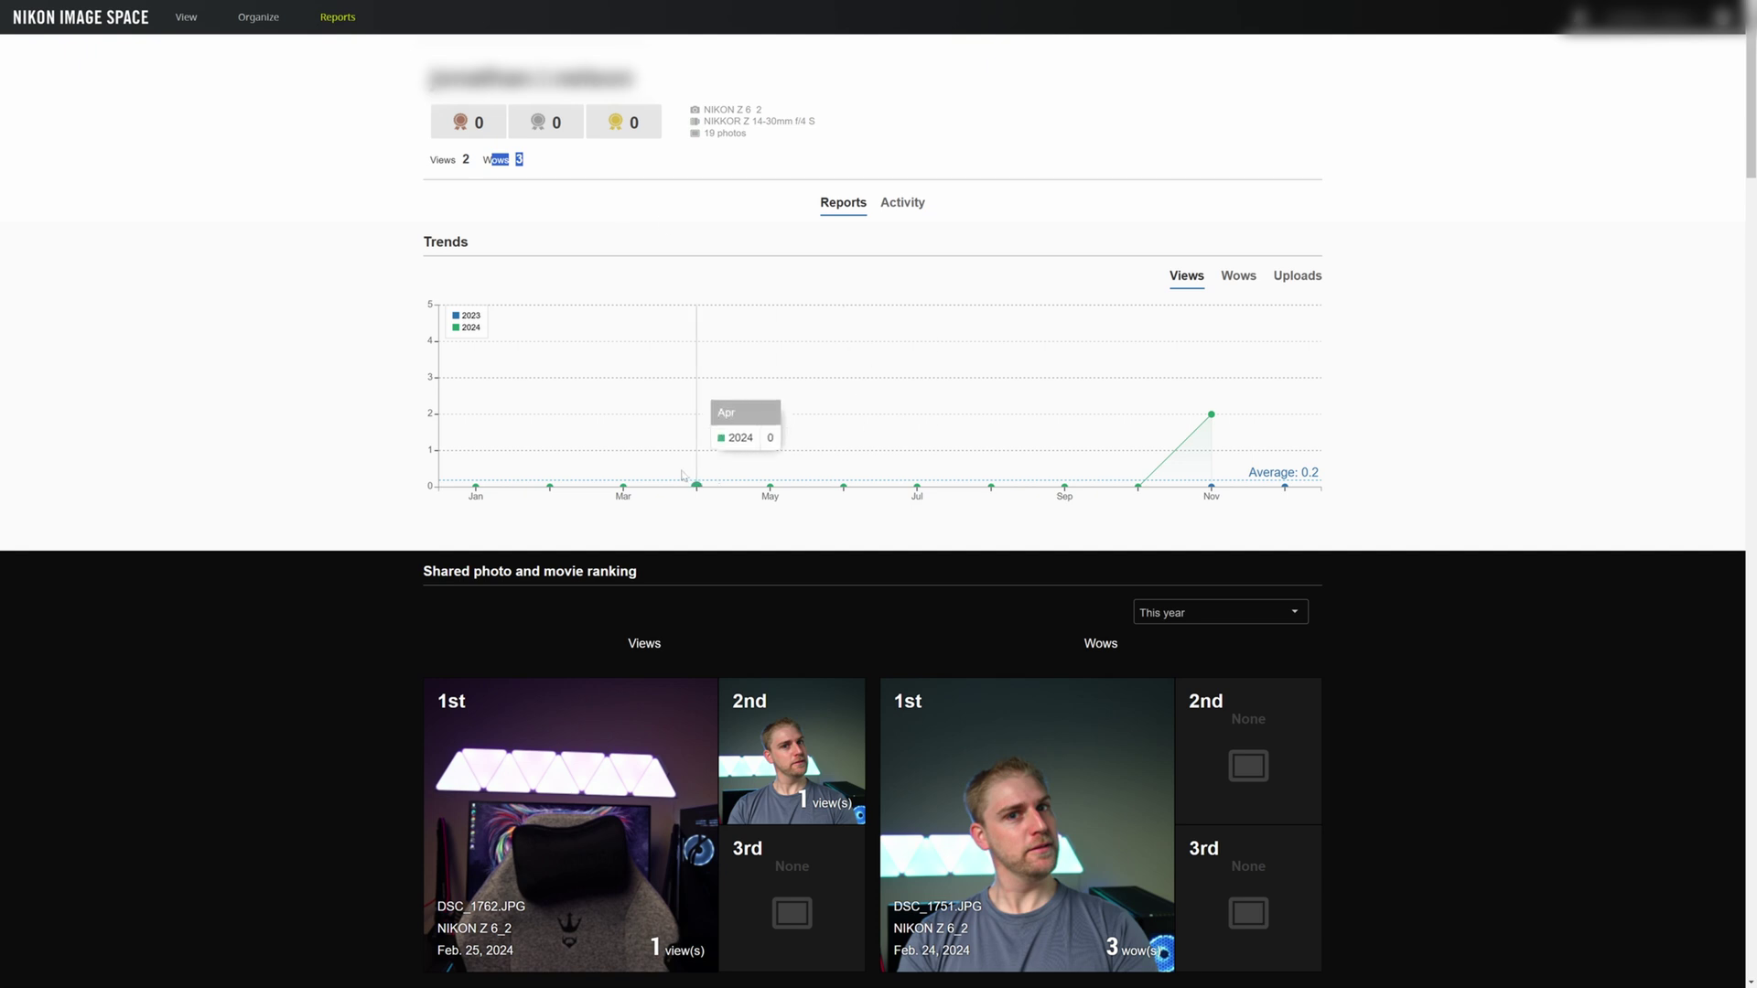
{"action": "mouse_move", "coordinate": [1204, 425]}
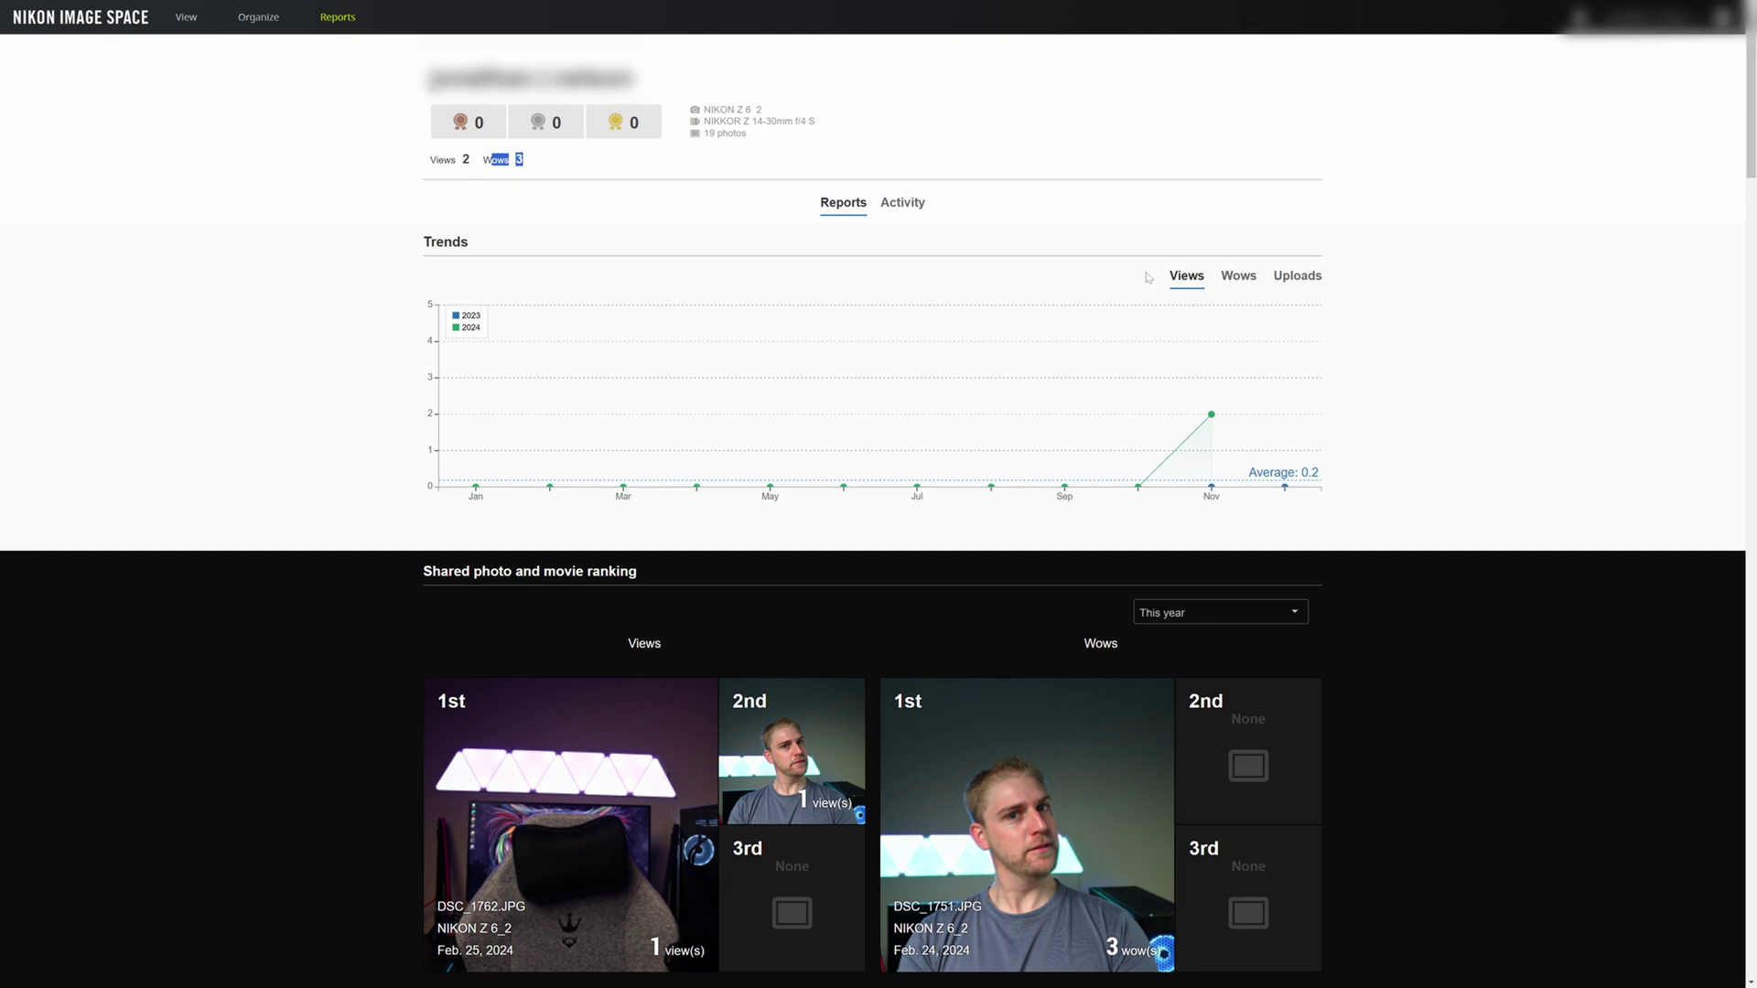
{"action": "left_click", "coordinate": [891, 203]}
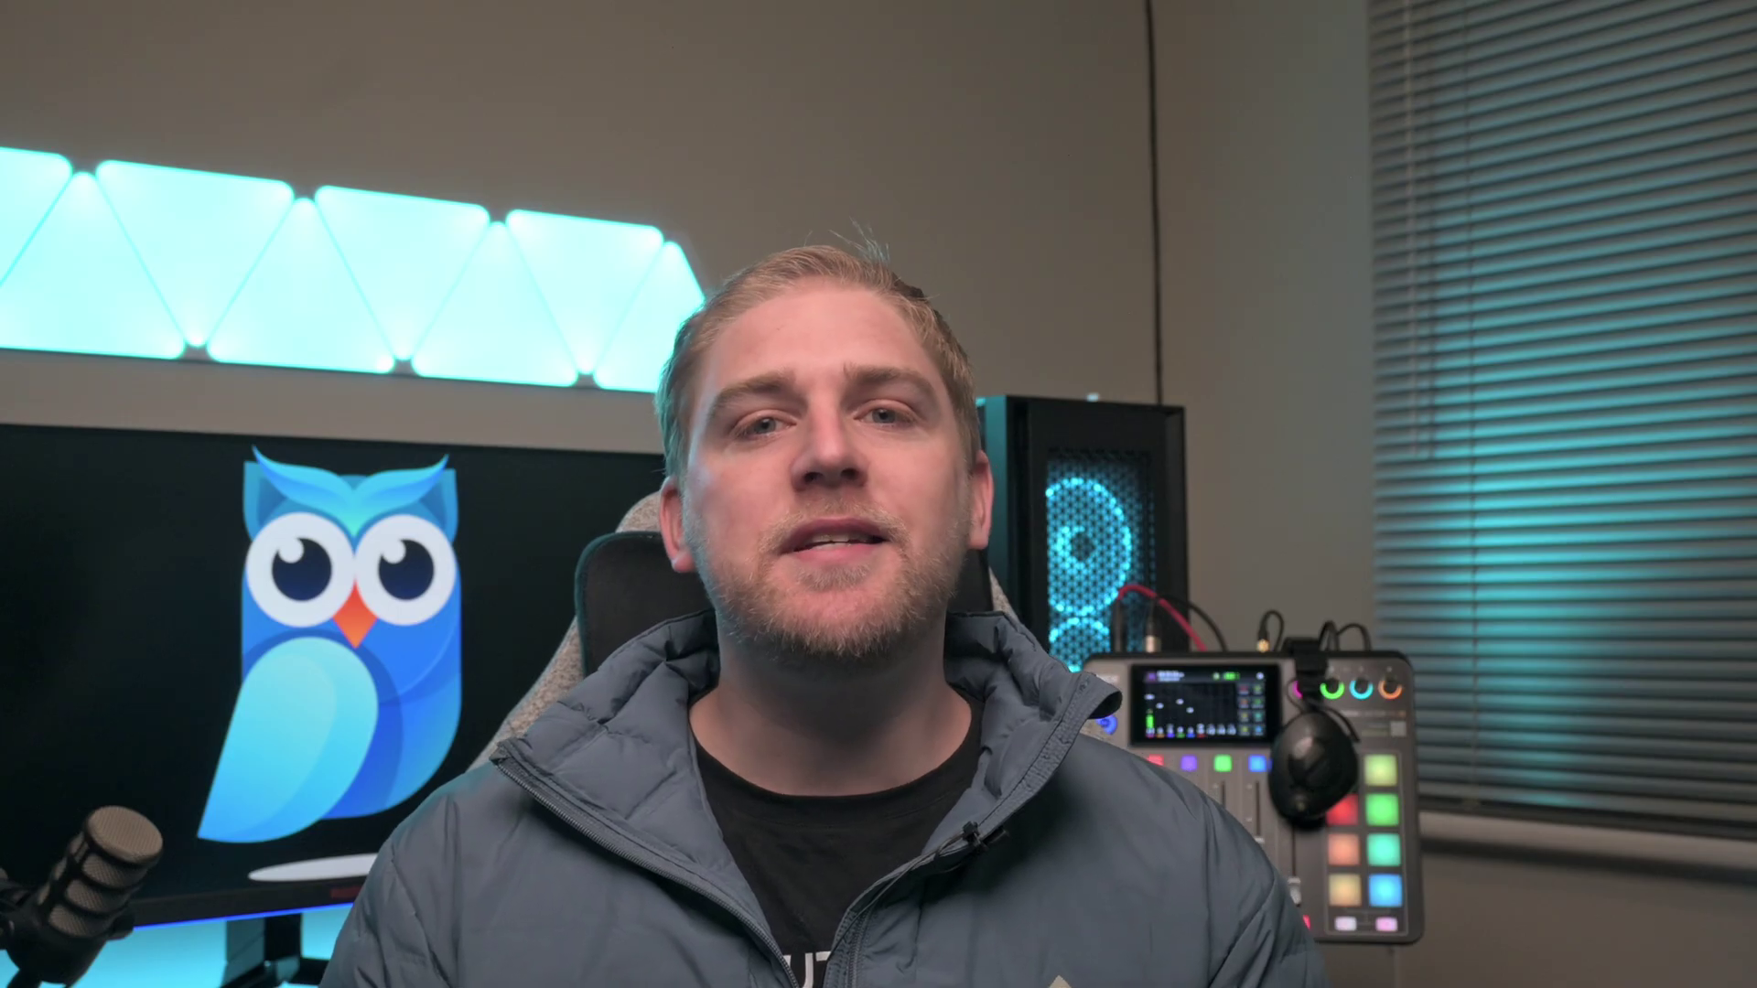